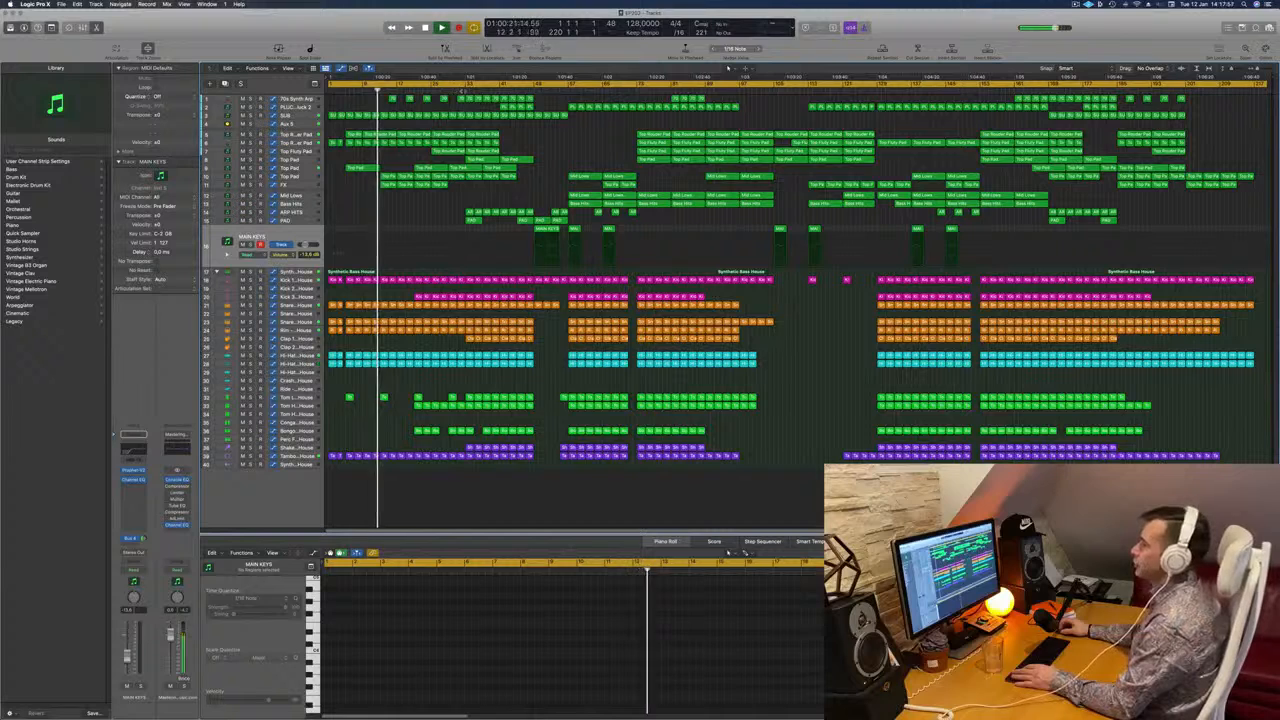
Jump playback to about the one-minute mark and select the Kick 3 track, leaving its regions deselected.
{"action": "left_click", "coordinate": [464, 91]}
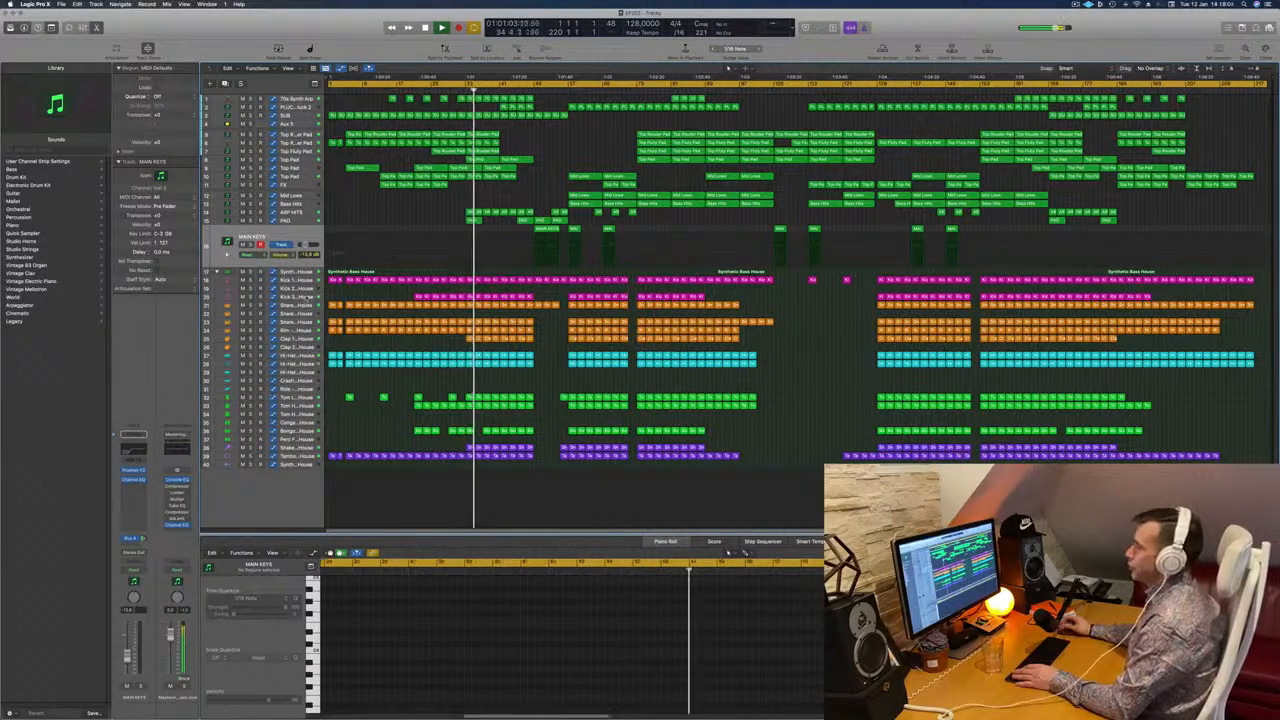
{"action": "left_click", "coordinate": [303, 297]}
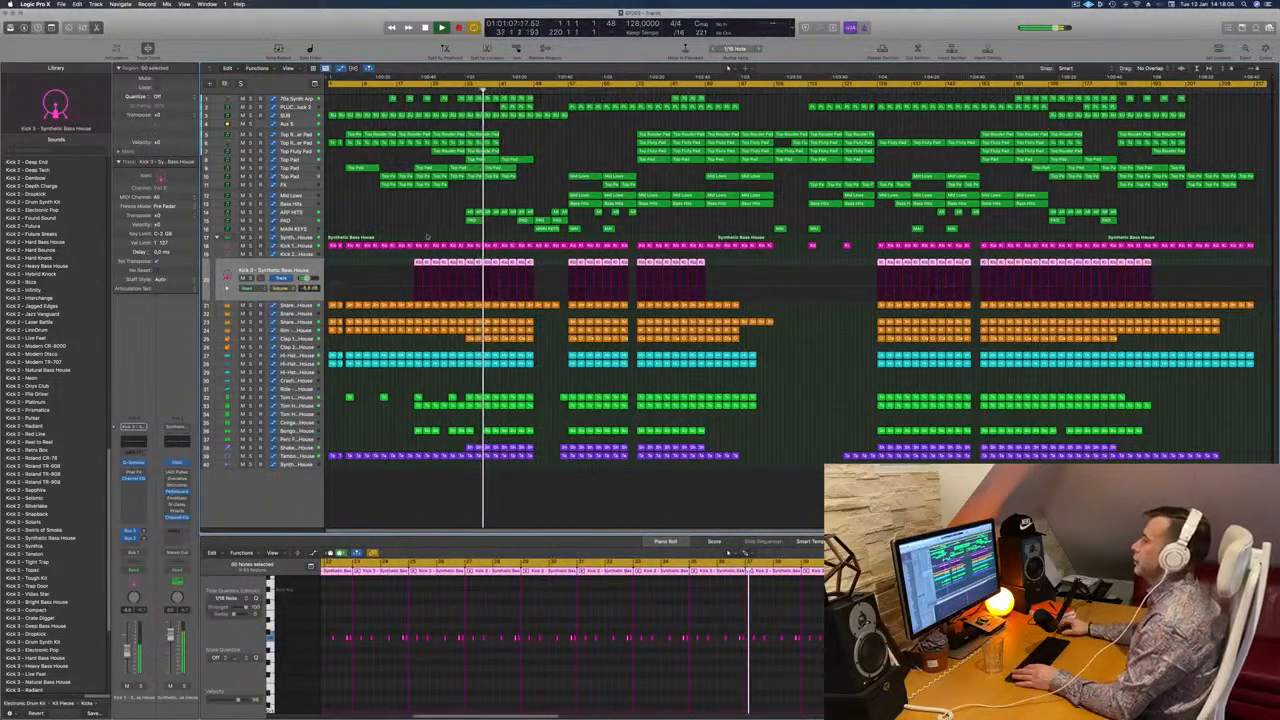
{"action": "left_click", "coordinate": [434, 205]}
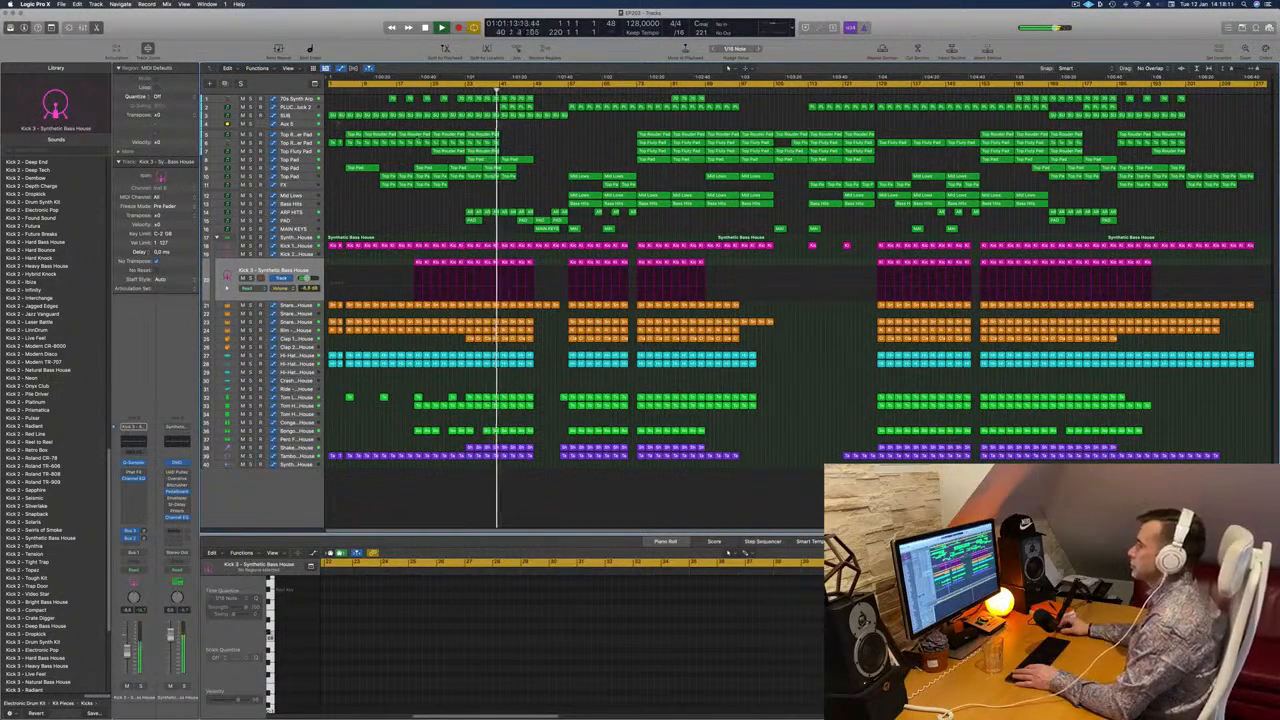
Audition the Aux 5 track in solo, then return to the full mix.
{"action": "left_click", "coordinate": [301, 125]}
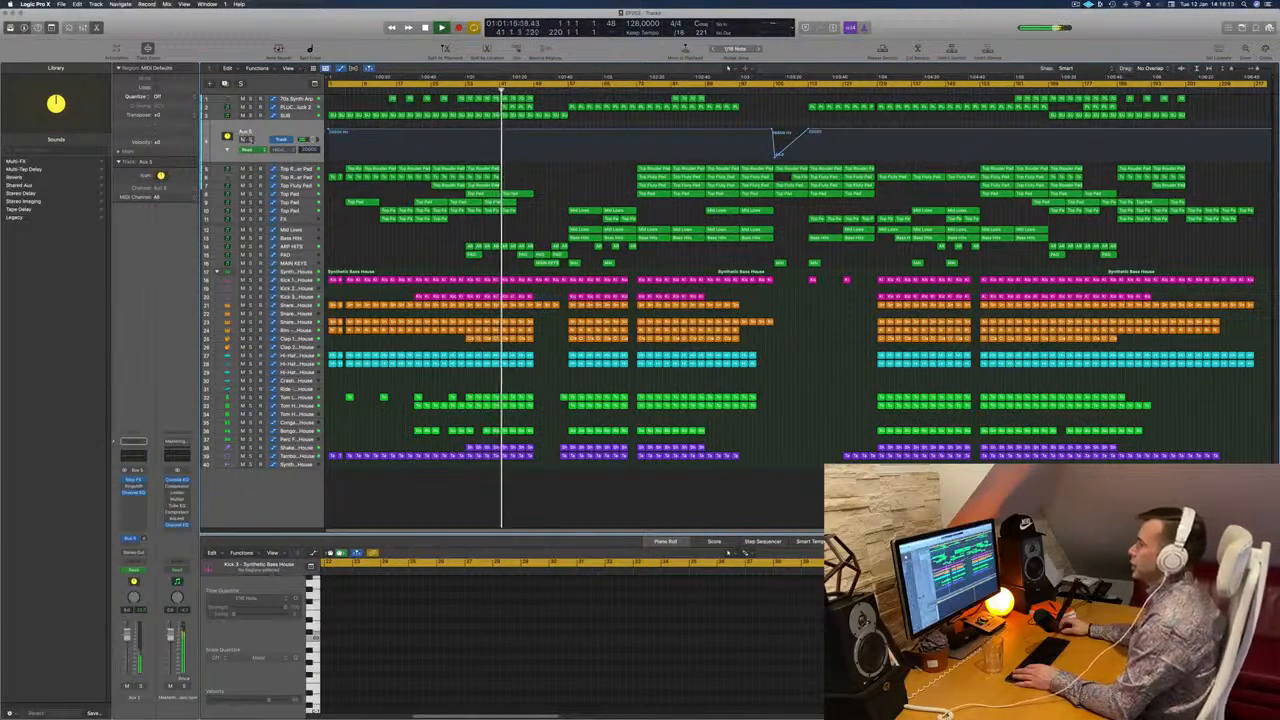
{"action": "left_click", "coordinate": [251, 140]}
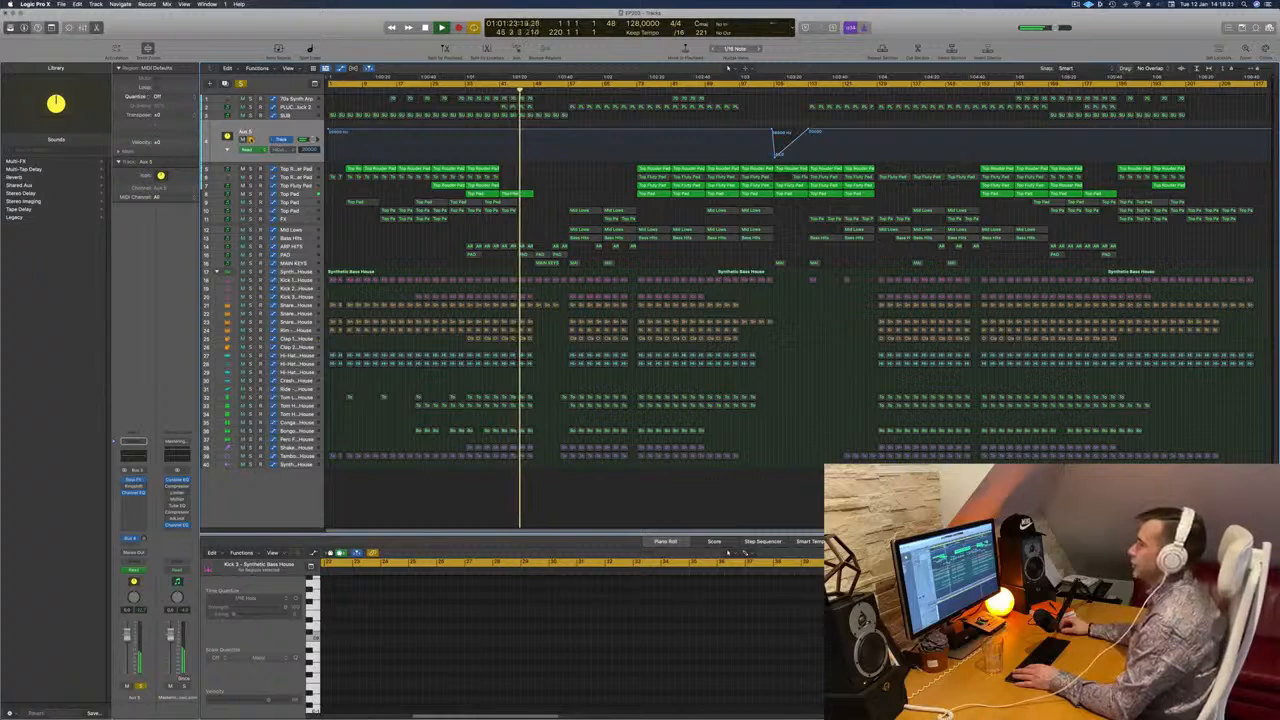
{"action": "key", "text": "s"}
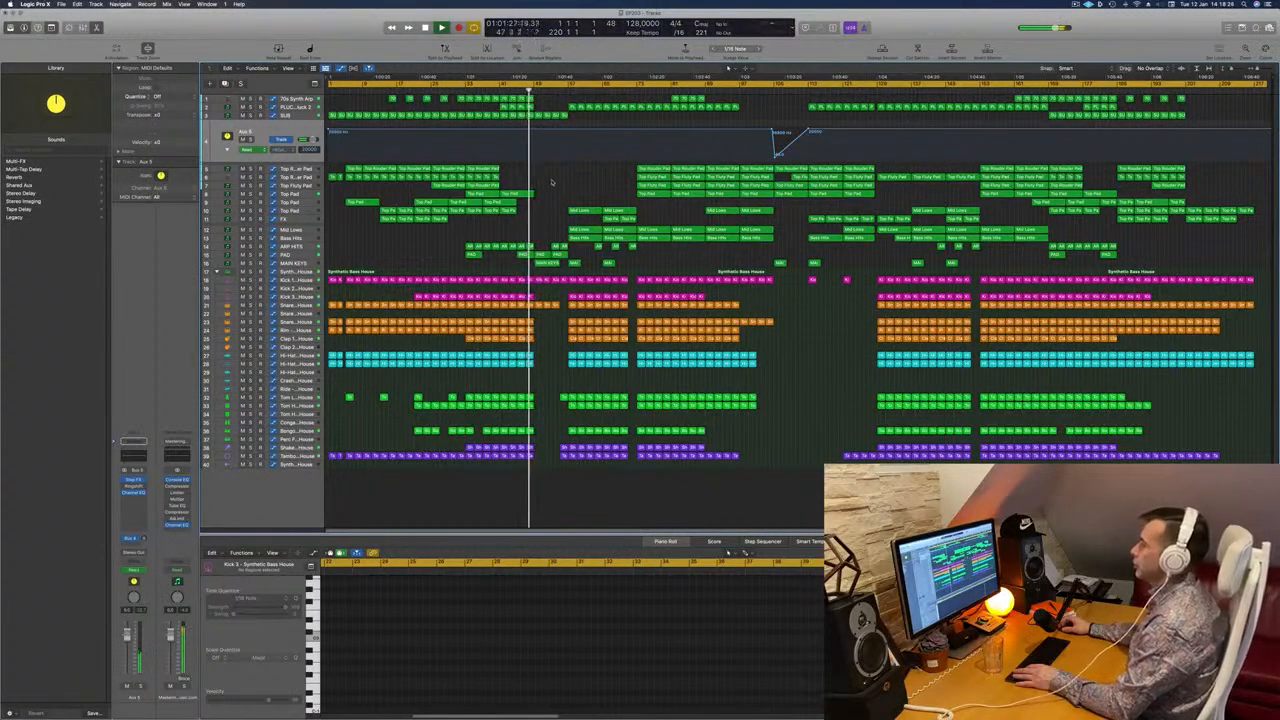
View the MAIN KEYS track's Arturia Prophet instrument window, move it clear of the upper tracks, and close it.
{"action": "left_click", "coordinate": [293, 263]}
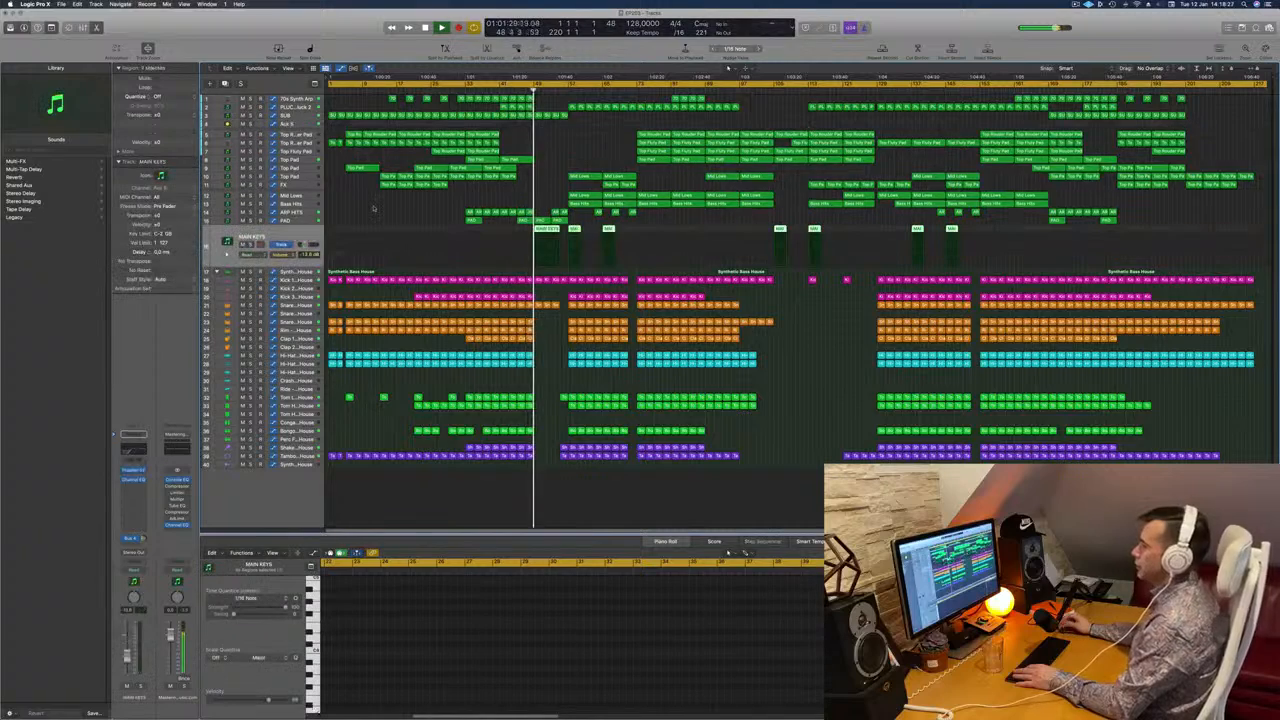
{"action": "left_click", "coordinate": [343, 226]}
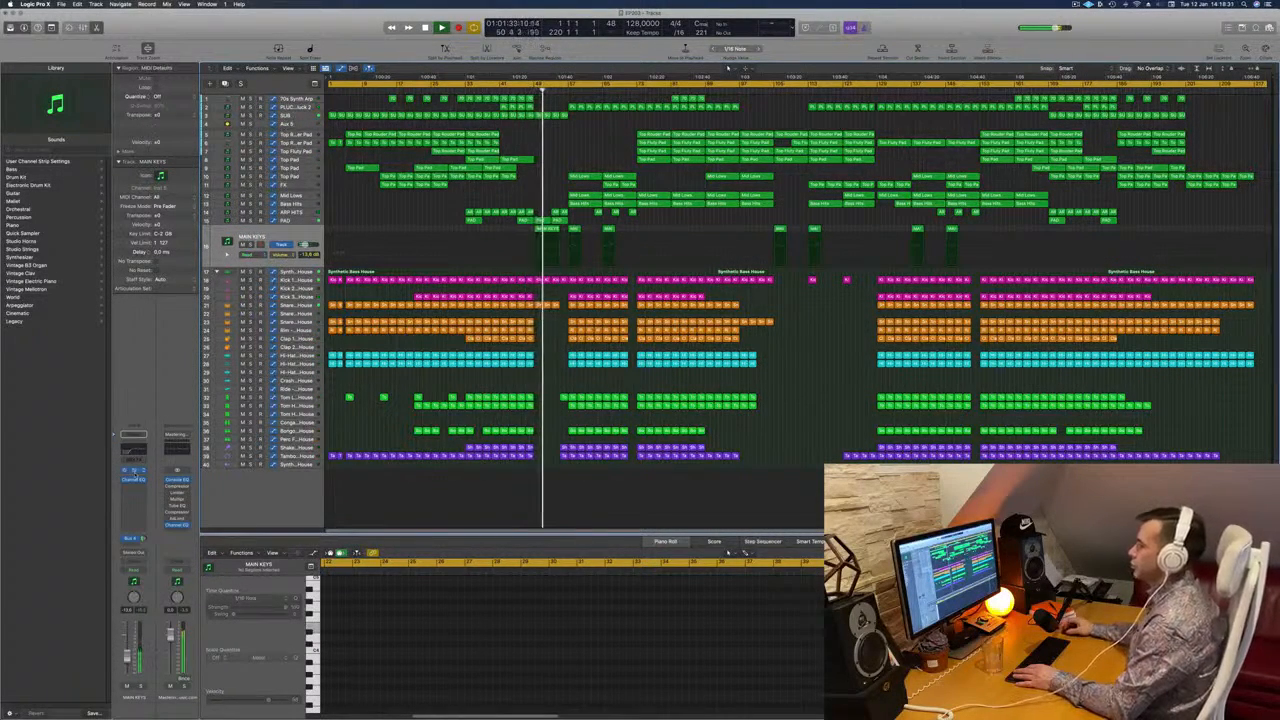
{"action": "key", "text": "v"}
{"action": "left_click_drag", "start_coordinate": [620, 106], "coordinate": [908, 262]}
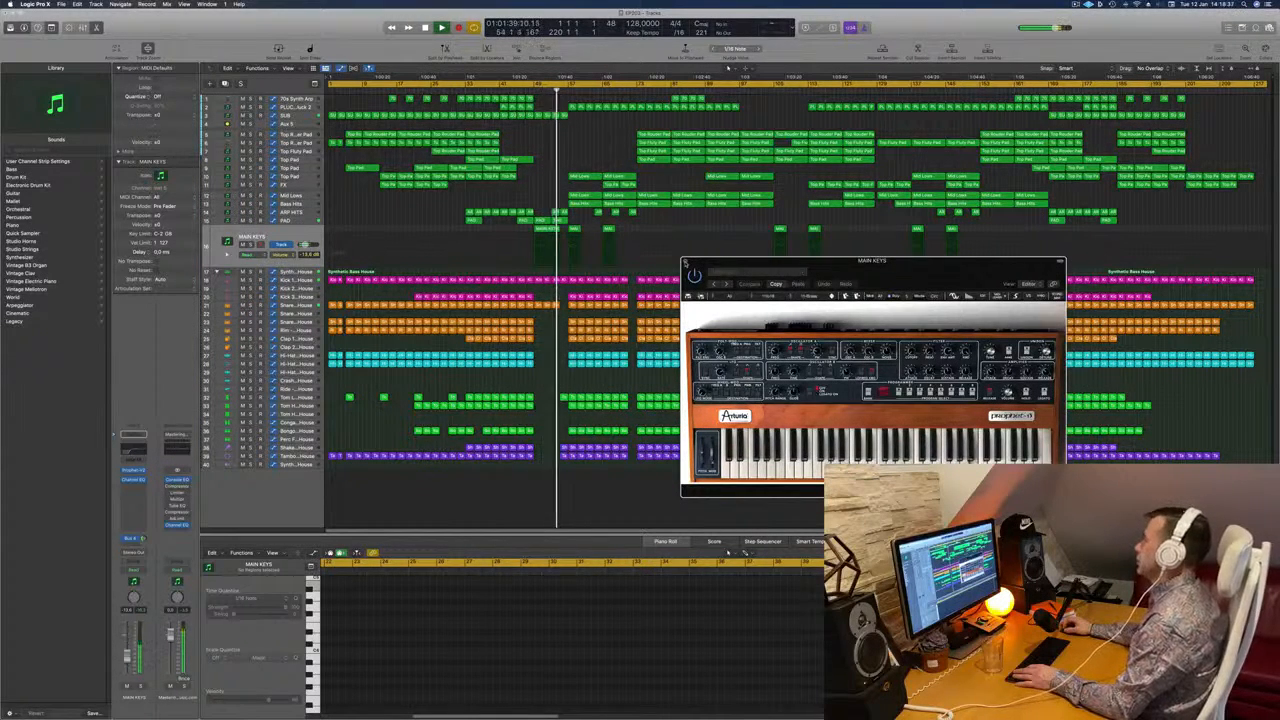
{"action": "left_click", "coordinate": [685, 263]}
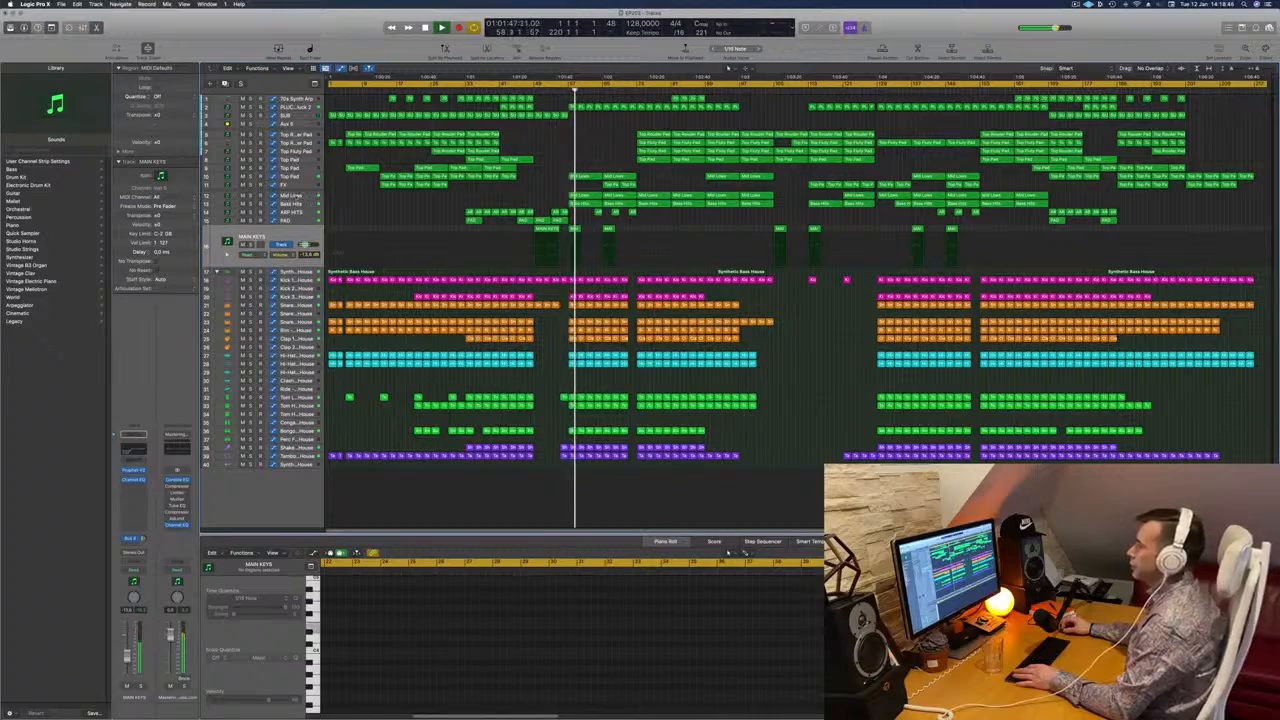
Audition the Mid Lows and Bass Hits tracks in solo one after the other, then clear the solo and the region selection.
{"action": "left_click", "coordinate": [297, 196]}
{"action": "left_click", "coordinate": [251, 211]}
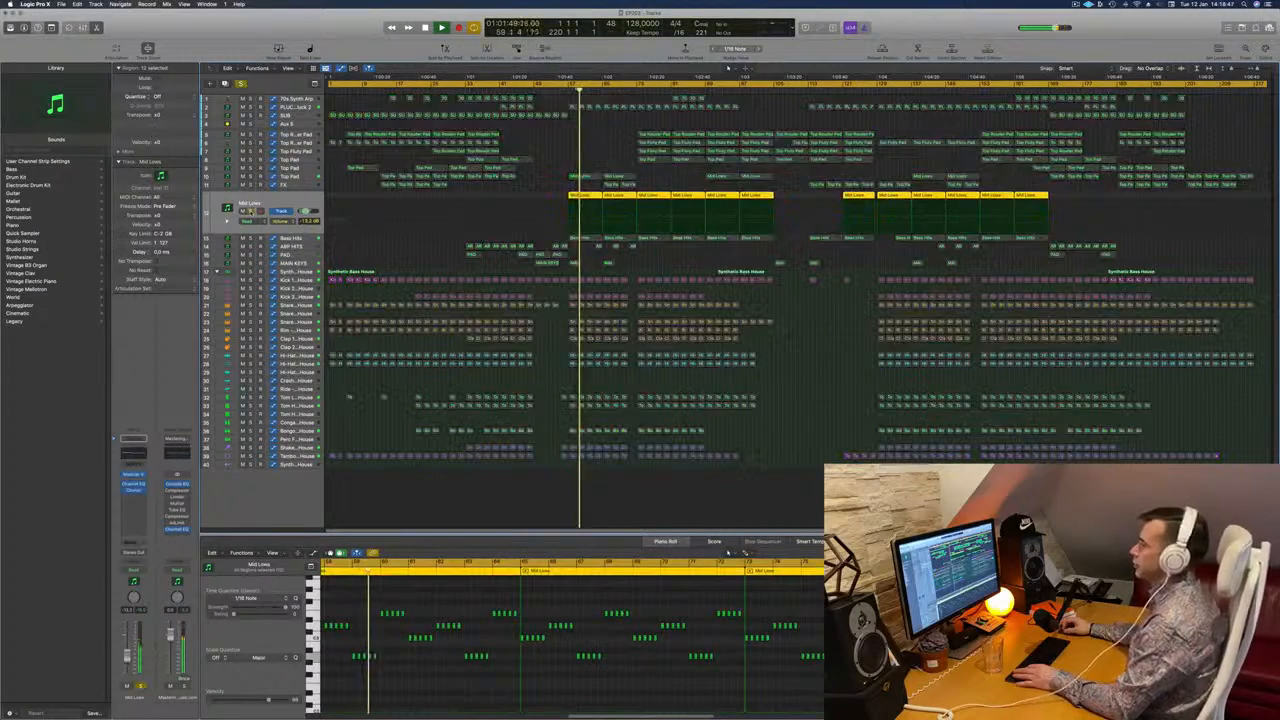
{"action": "left_click", "coordinate": [251, 211]}
{"action": "left_click", "coordinate": [251, 238]}
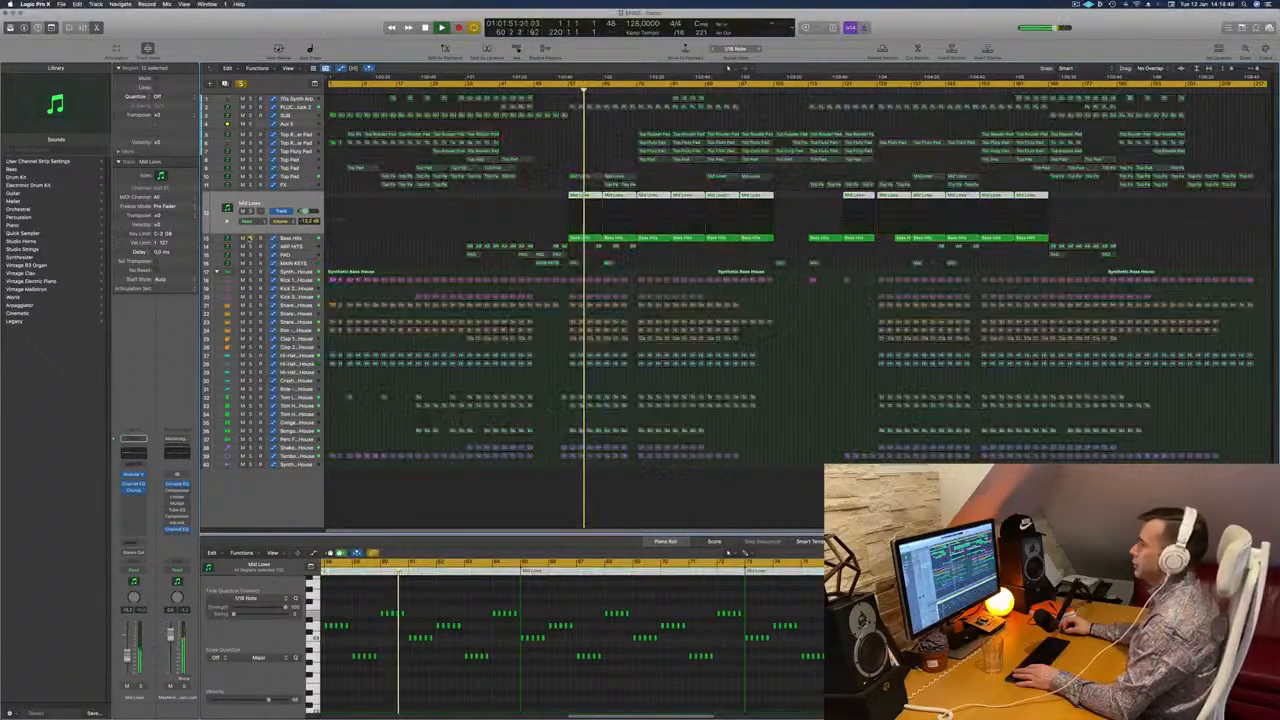
{"action": "left_click", "coordinate": [251, 238]}
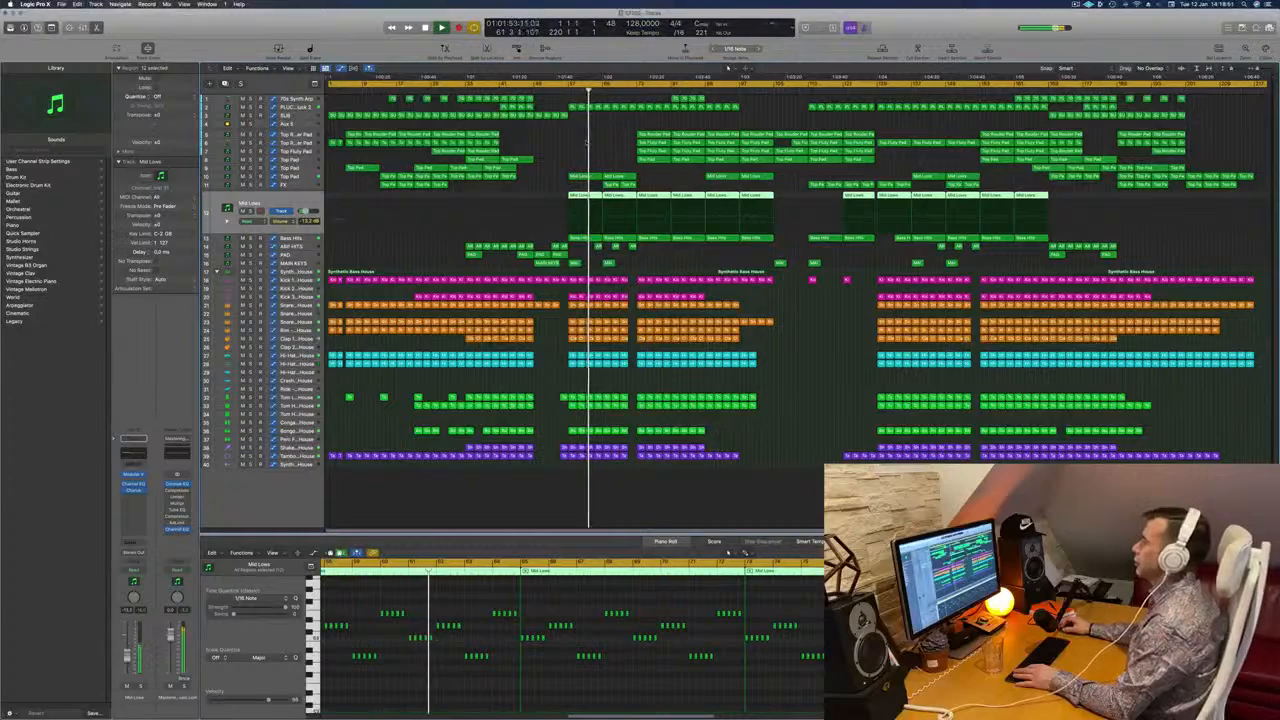
{"action": "left_click", "coordinate": [610, 152]}
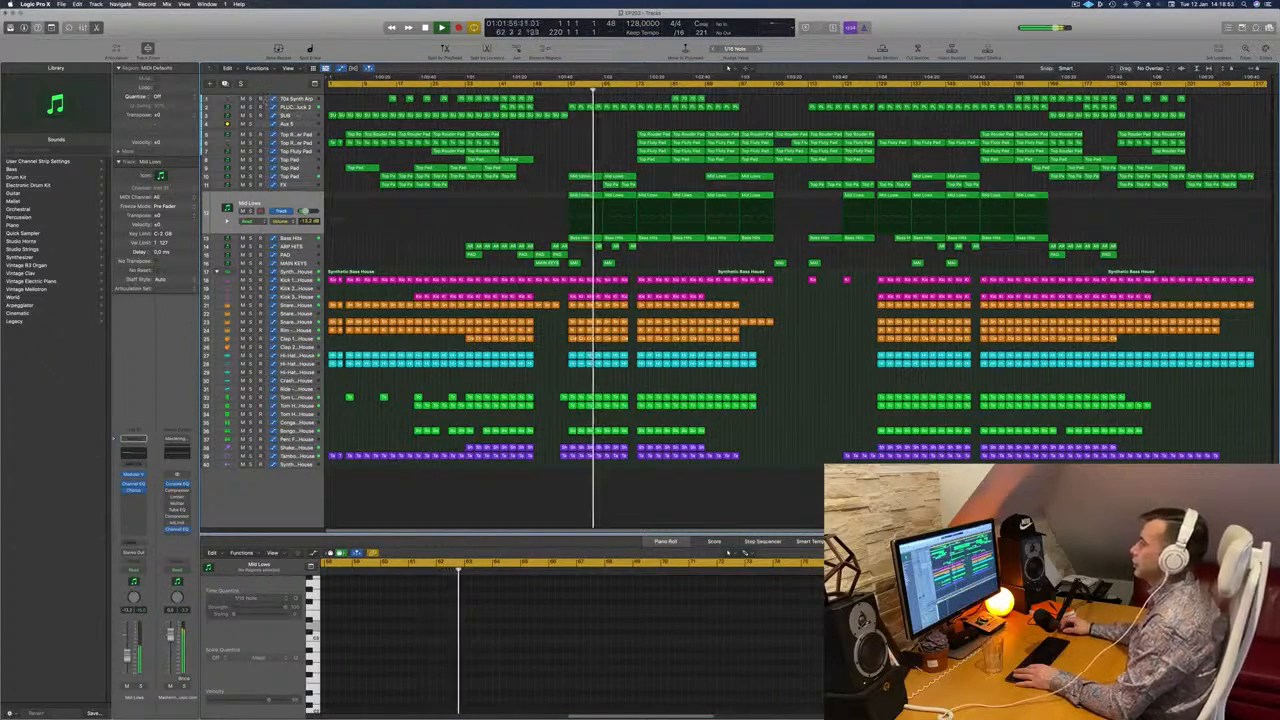
Audition the PLUCK - Progressive Pluck 2 track in solo, then restore the full mix and deselect its regions.
{"action": "left_click", "coordinate": [294, 107]}
{"action": "left_click", "coordinate": [251, 123]}
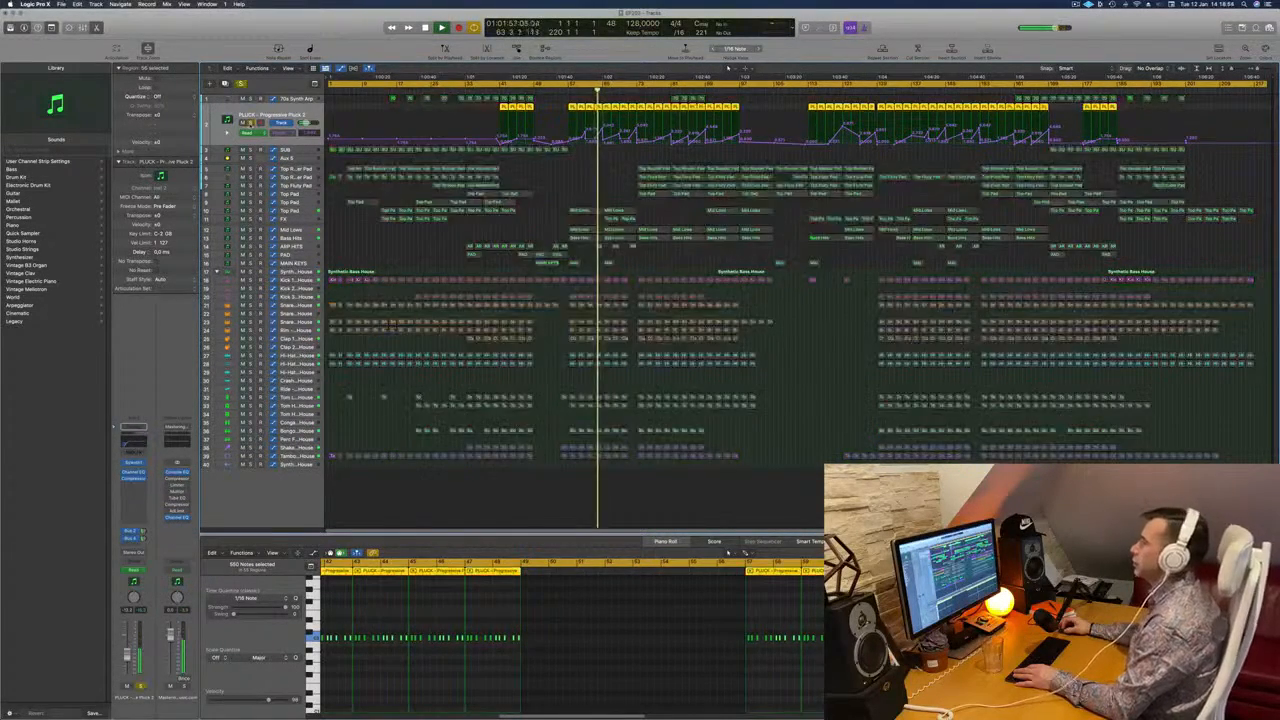
{"action": "left_click", "coordinate": [251, 123]}
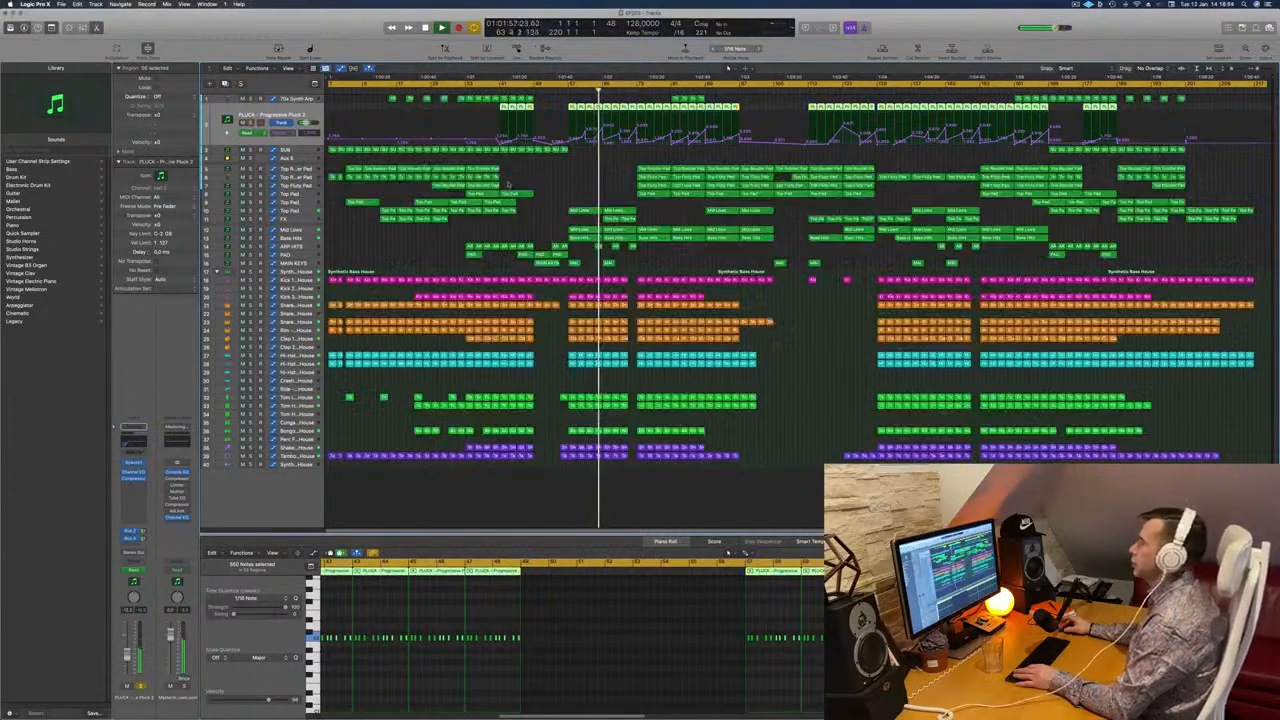
{"action": "left_click", "coordinate": [561, 183]}
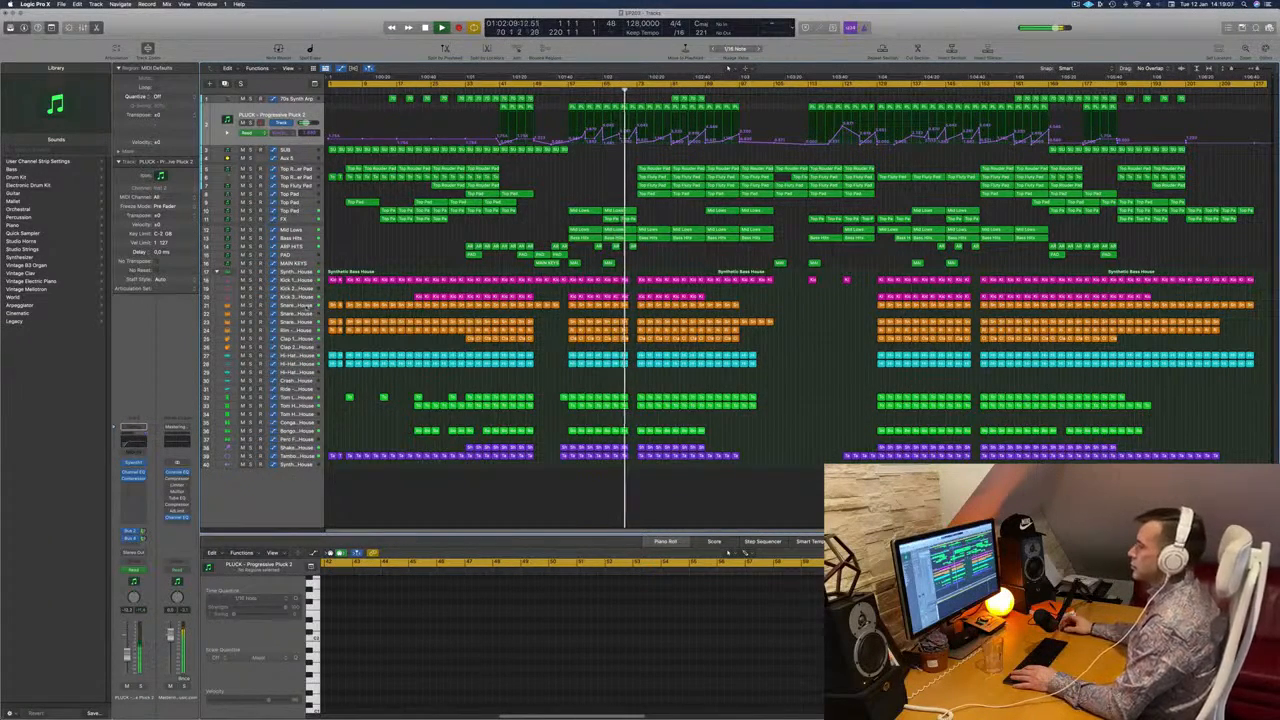
Review the Snare 1 and Rim tracks and compare the mix with the Clap 1 track soloed, muted and unmuted.
{"action": "left_click", "coordinate": [307, 306]}
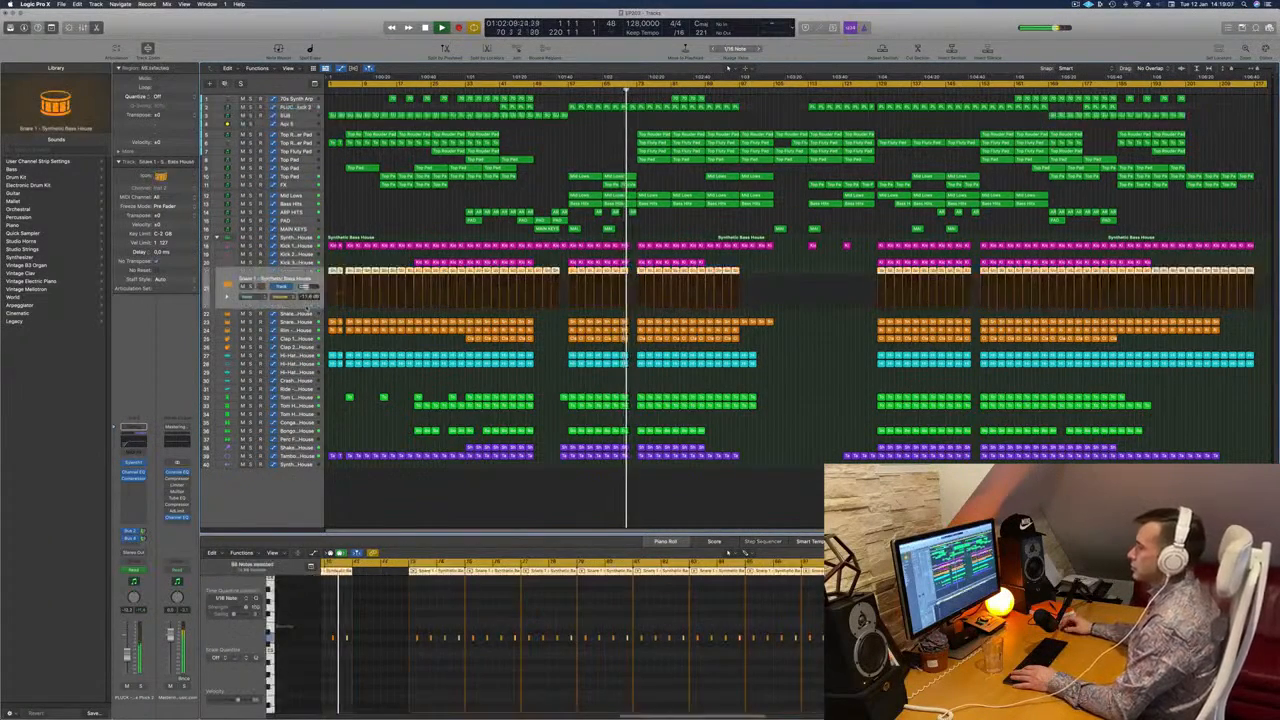
{"action": "left_click", "coordinate": [300, 329]}
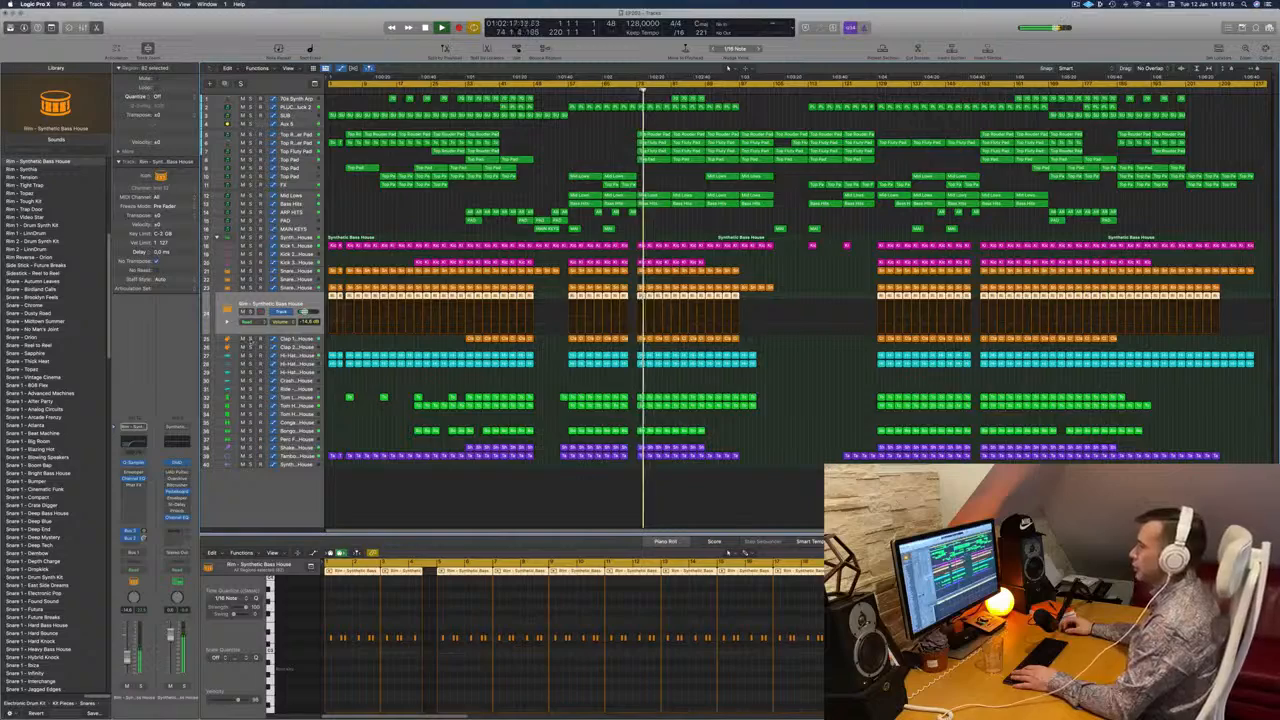
{"action": "left_click", "coordinate": [251, 339]}
{"action": "left_click", "coordinate": [251, 339]}
{"action": "left_click", "coordinate": [242, 339]}
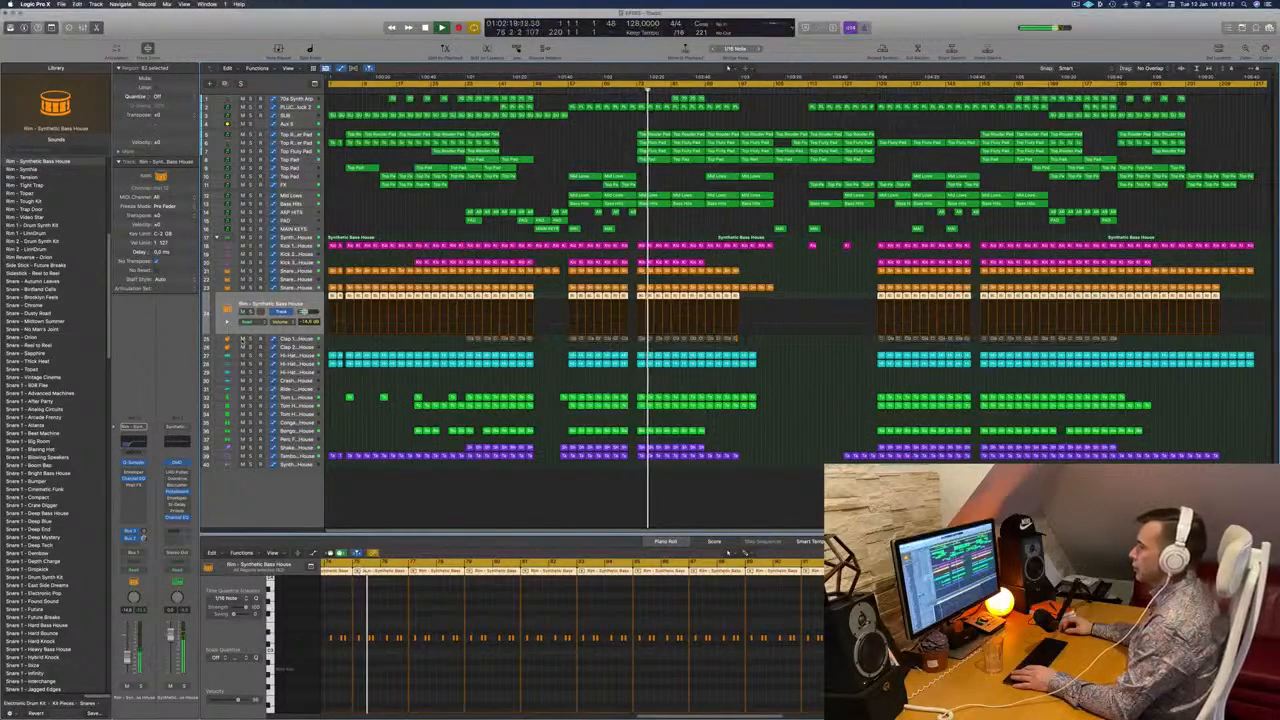
{"action": "left_click", "coordinate": [242, 339]}
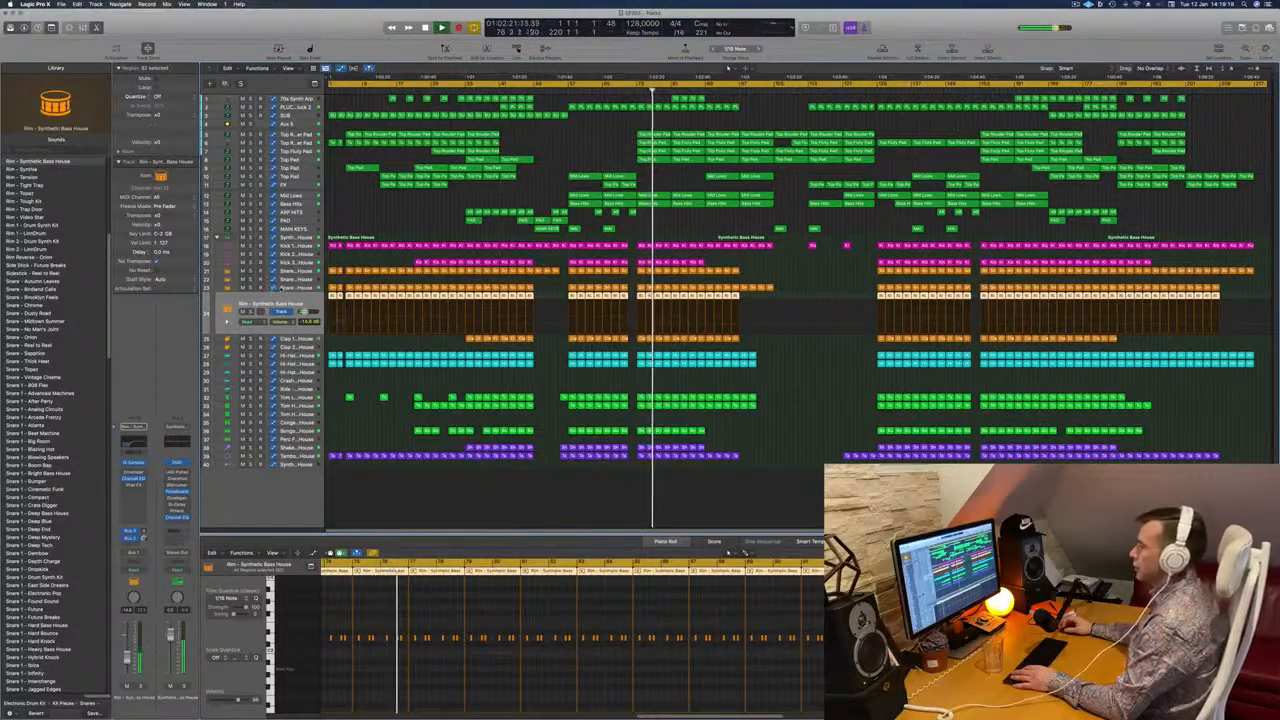
Audition the Snare 3 track in solo, restore the full mix, and select the Snare 1 track.
{"action": "left_click", "coordinate": [282, 289]}
{"action": "left_click", "coordinate": [251, 303]}
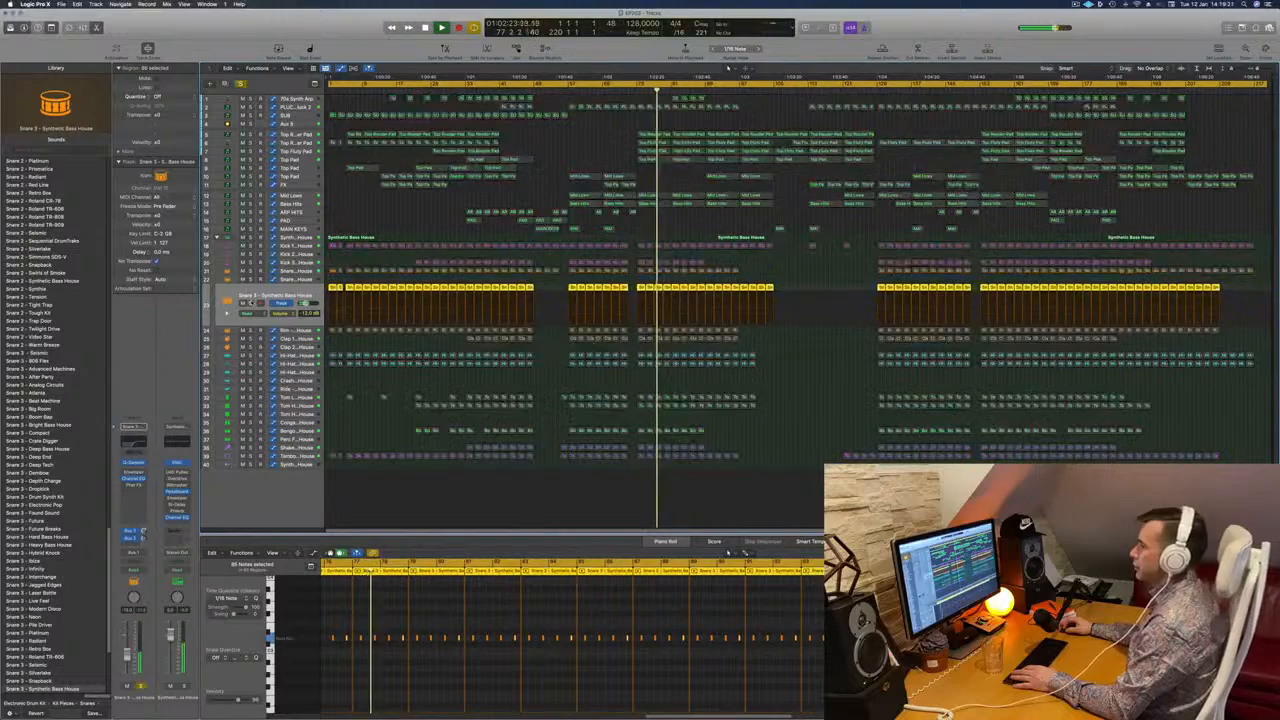
{"action": "left_click", "coordinate": [251, 303]}
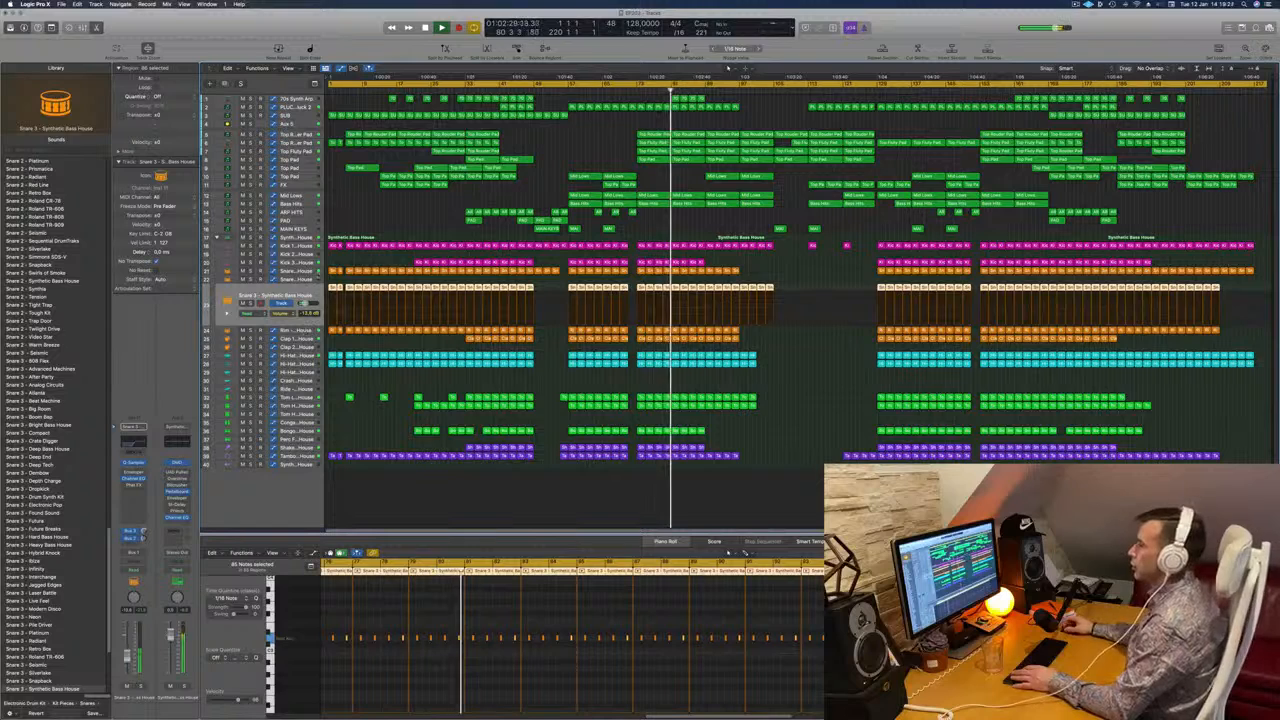
{"action": "left_click", "coordinate": [316, 273]}
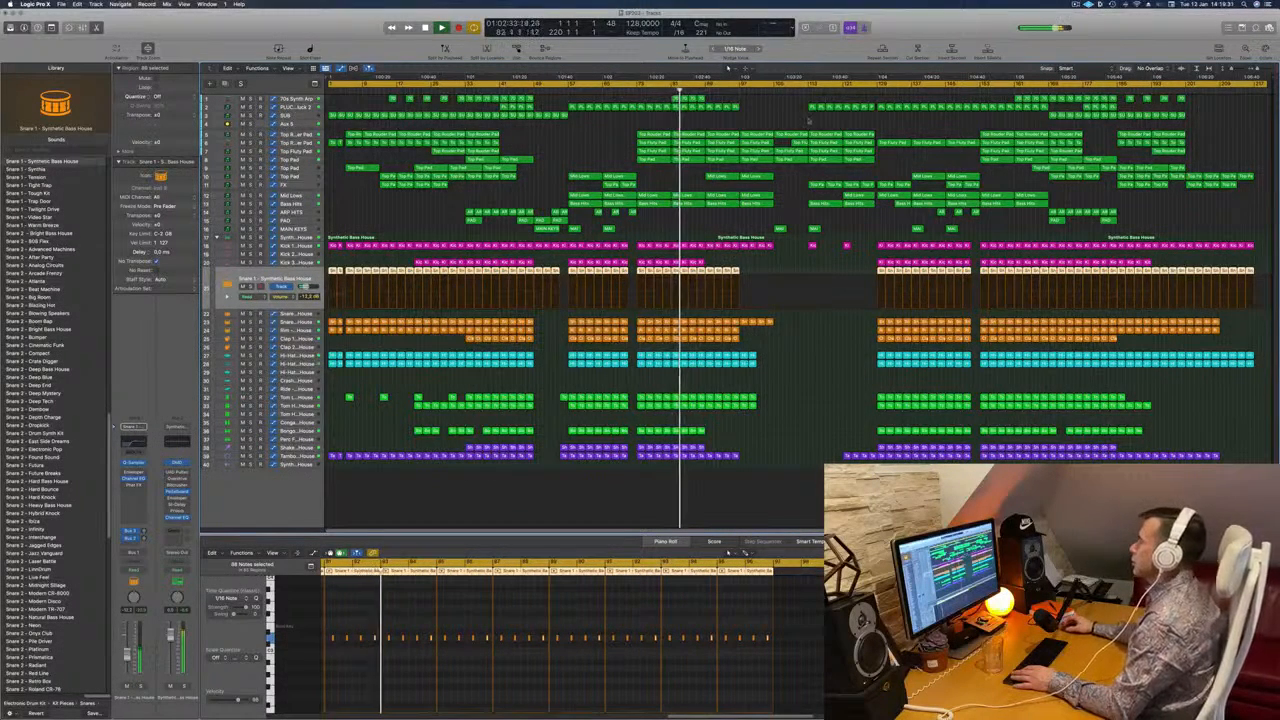
Jump playback to the breakdown where the snares drop out and show the additional automation lane of the Aux 5 track.
{"action": "left_click", "coordinate": [769, 89]}
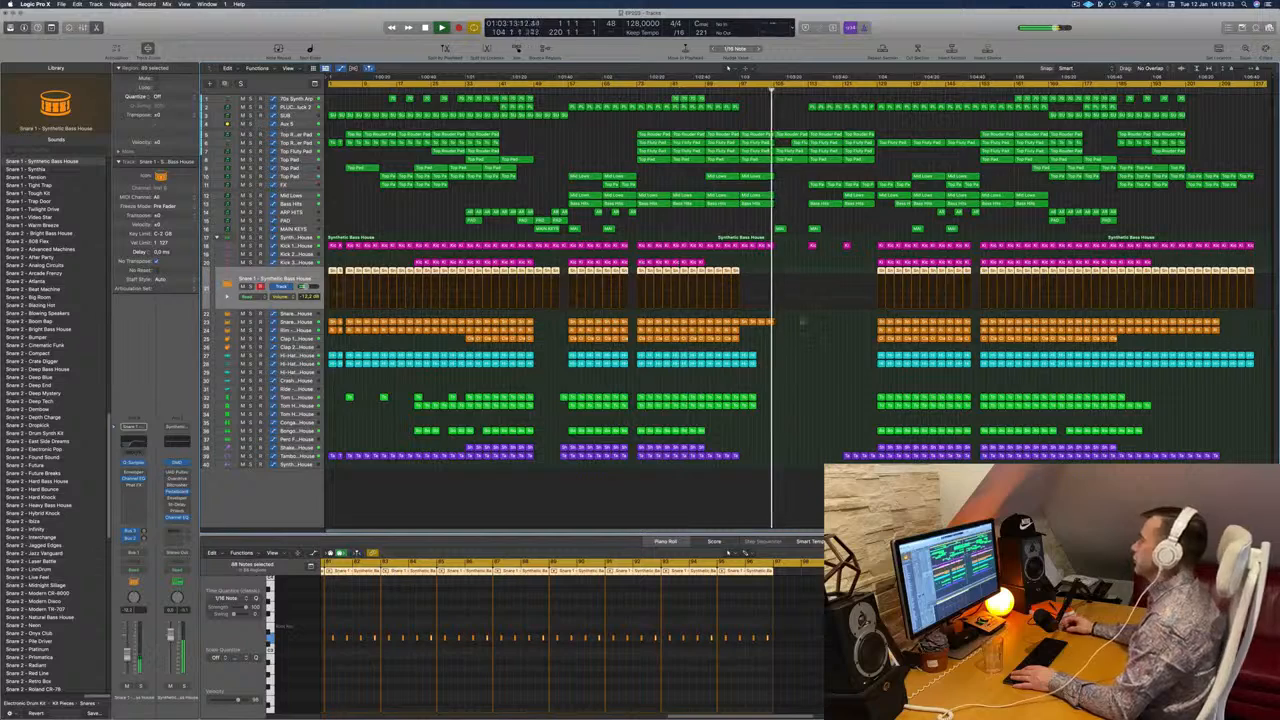
{"action": "left_click", "coordinate": [797, 336]}
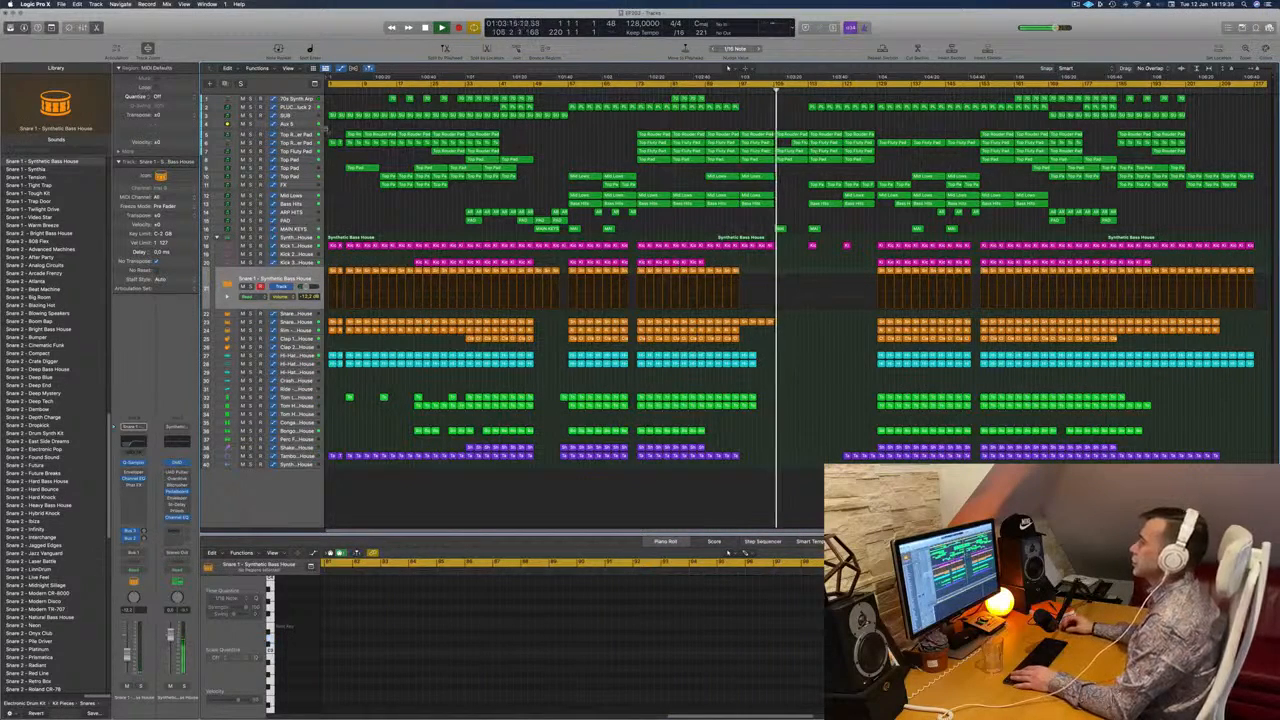
{"action": "left_click", "coordinate": [294, 125]}
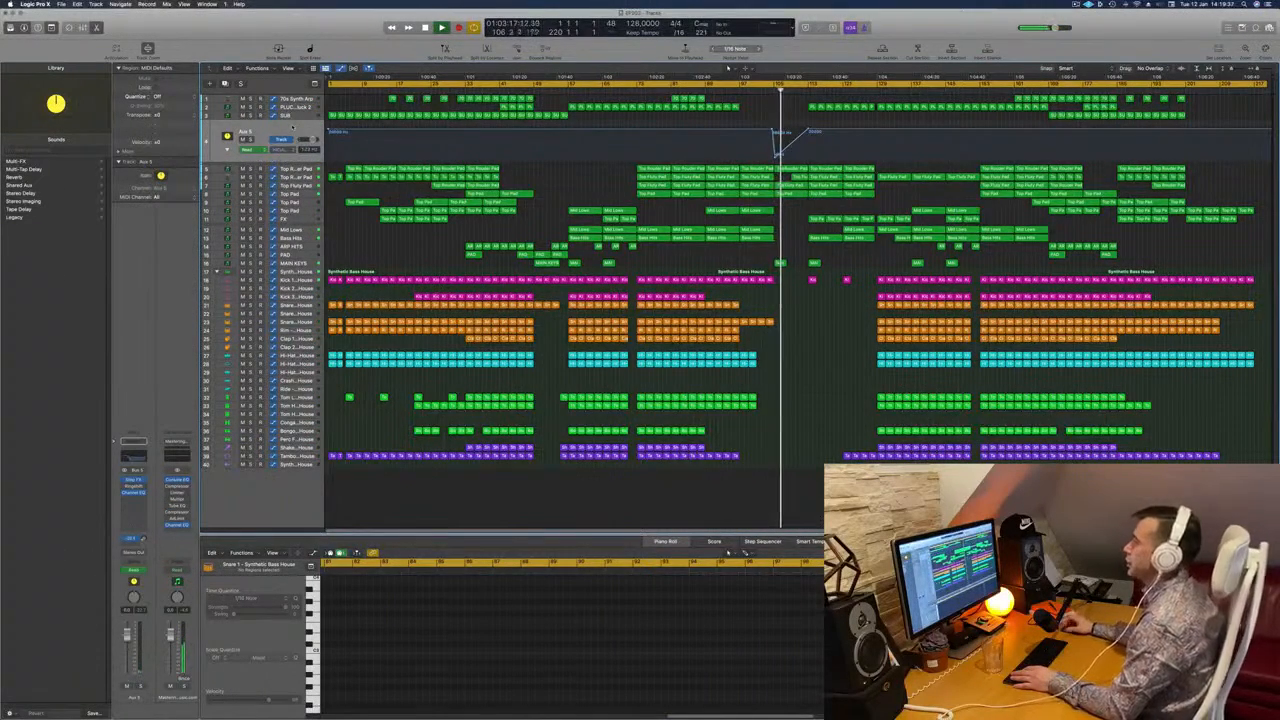
{"action": "left_click", "coordinate": [248, 149]}
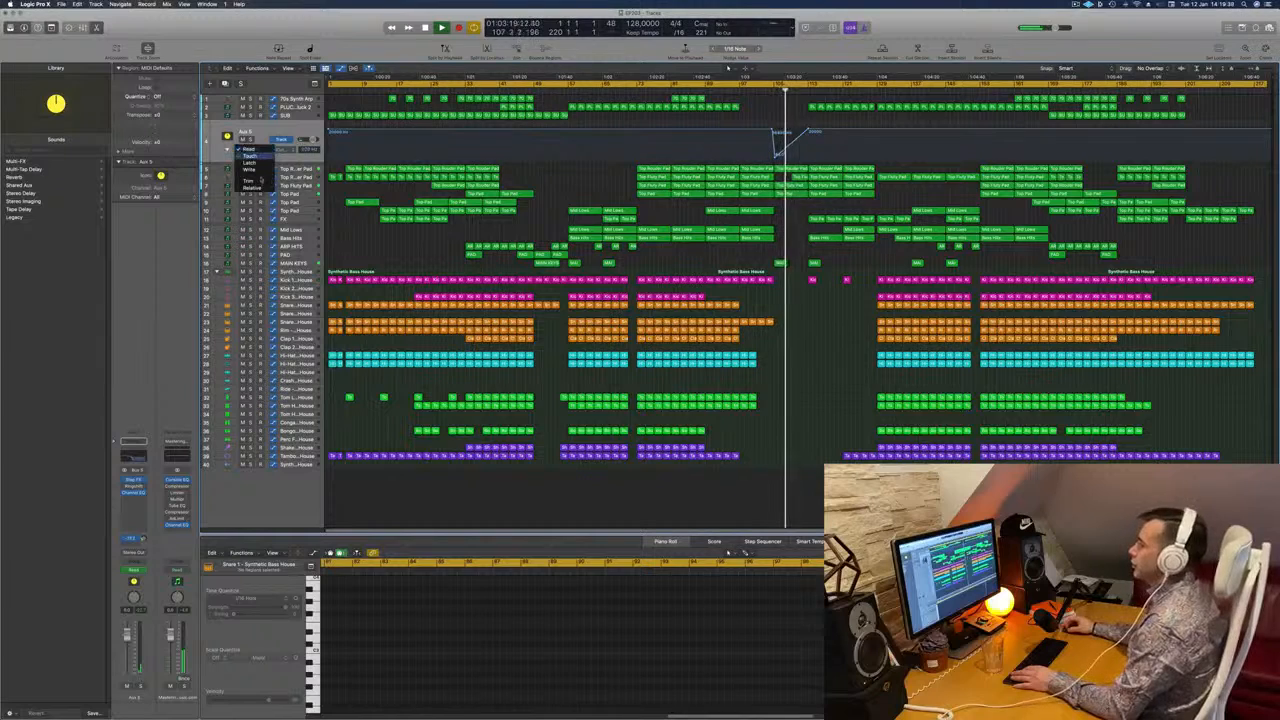
{"action": "left_click", "coordinate": [227, 151]}
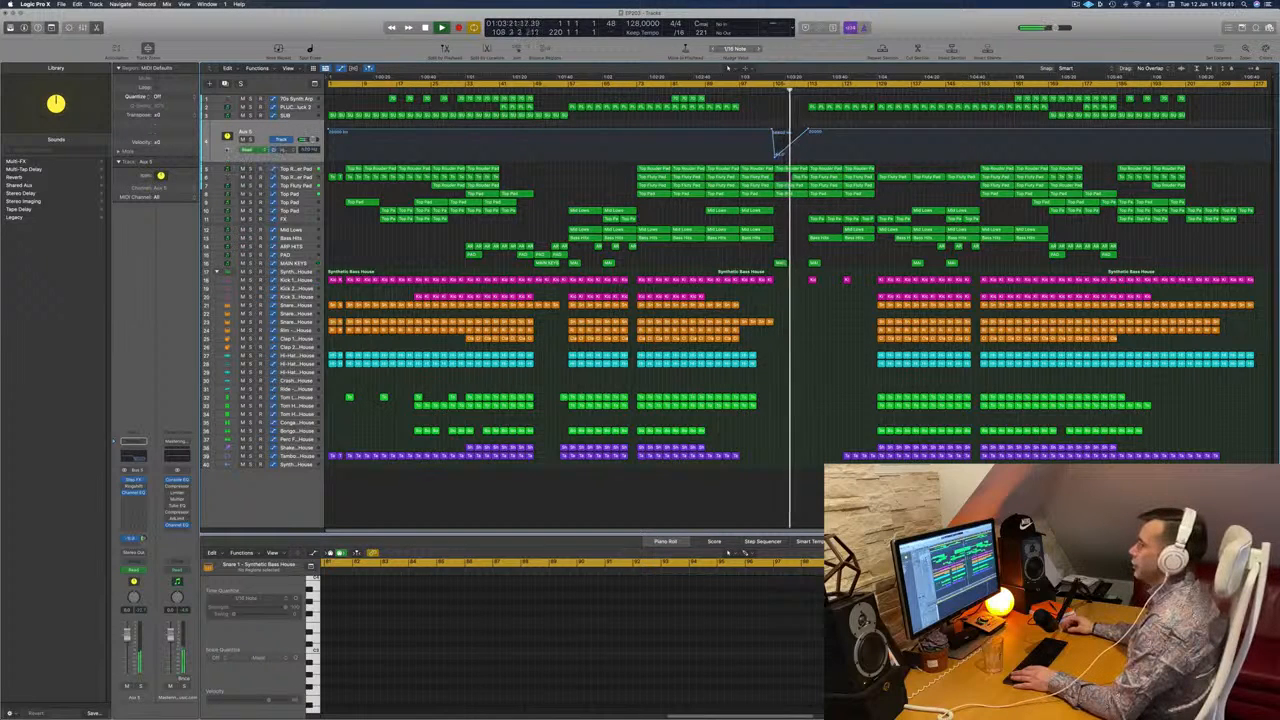
{"action": "left_click", "coordinate": [228, 150]}
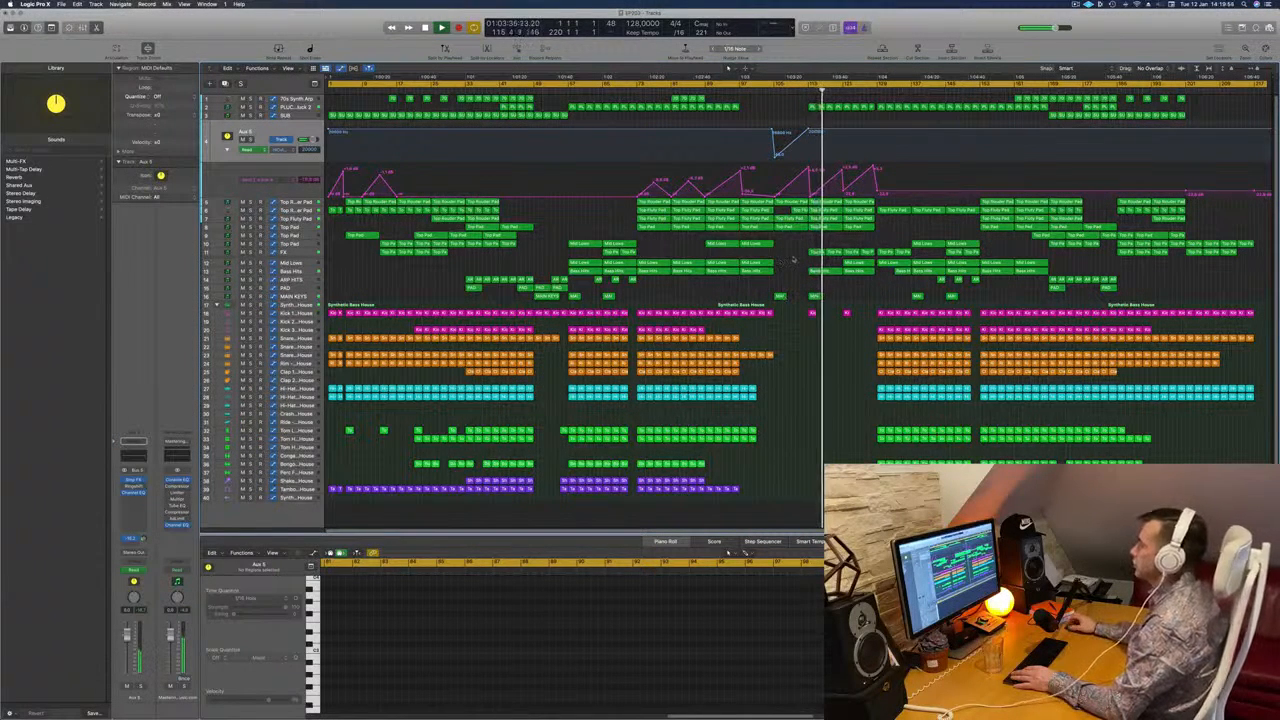
Review the automation curves of the FX track and both Aux 5 lanes during playback, then stop playback.
{"action": "left_click", "coordinate": [302, 251]}
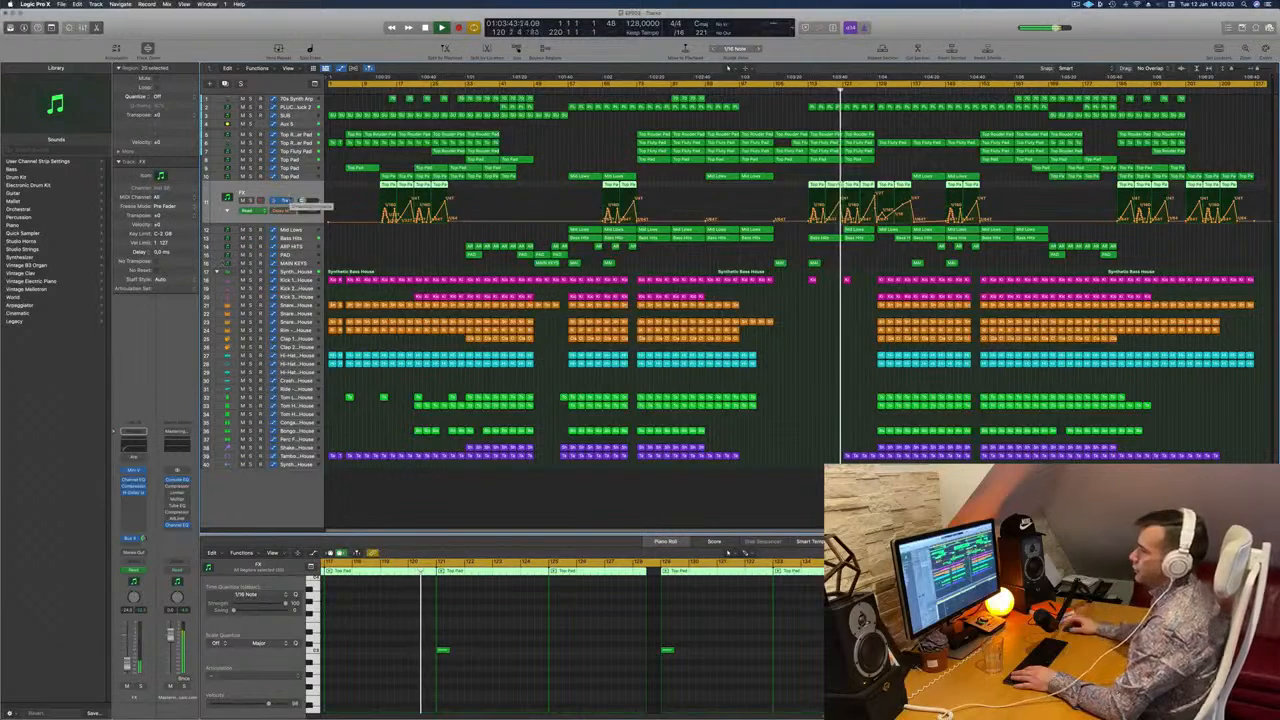
{"action": "left_click", "coordinate": [788, 406]}
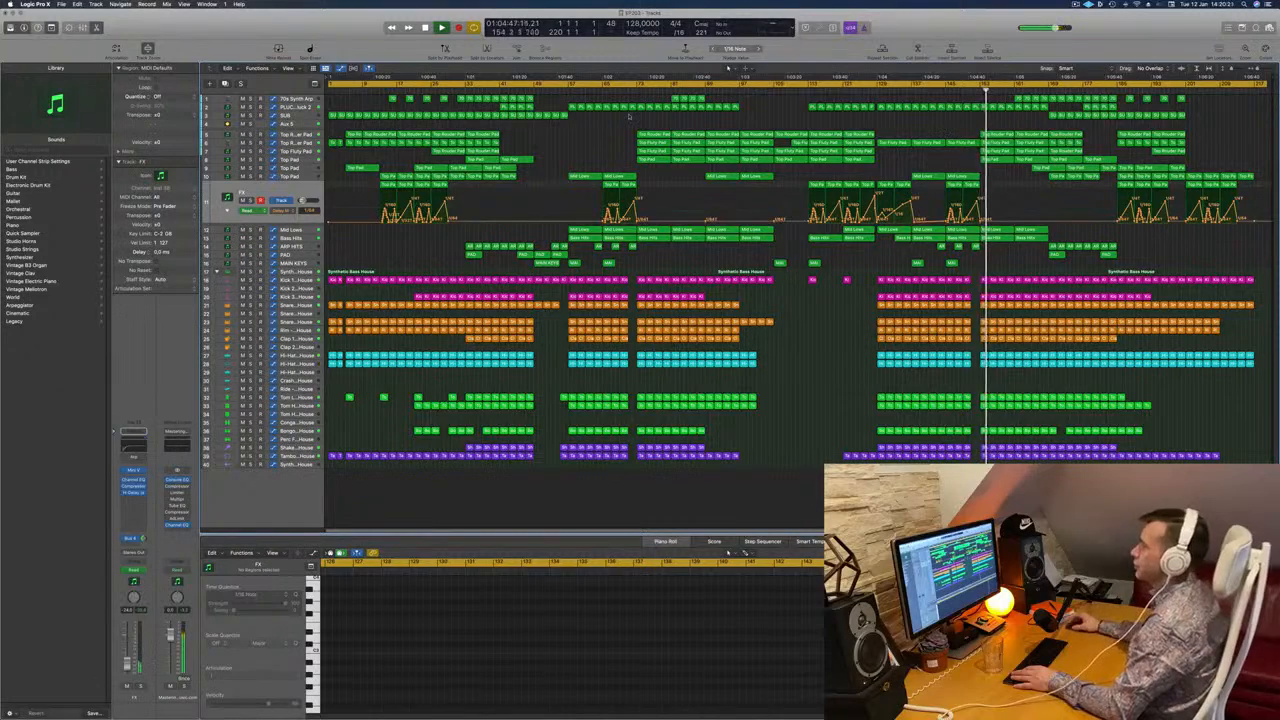
{"action": "left_click", "coordinate": [289, 124]}
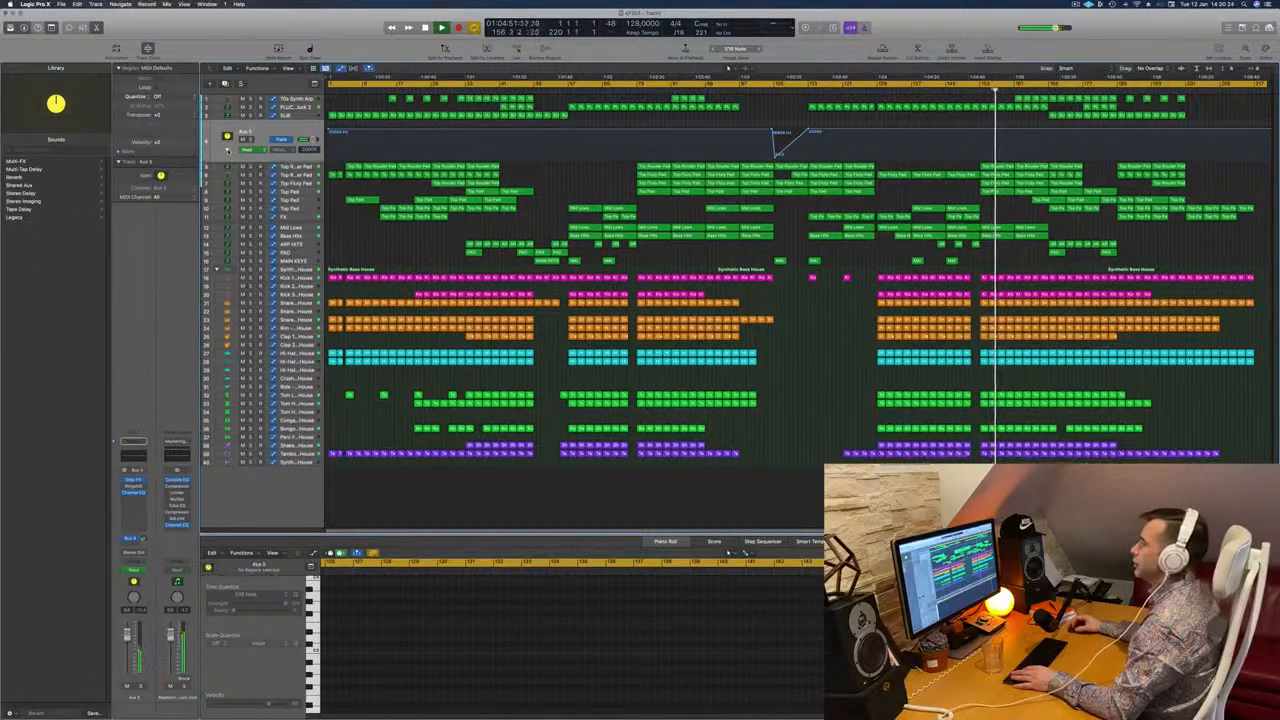
{"action": "left_click", "coordinate": [228, 150]}
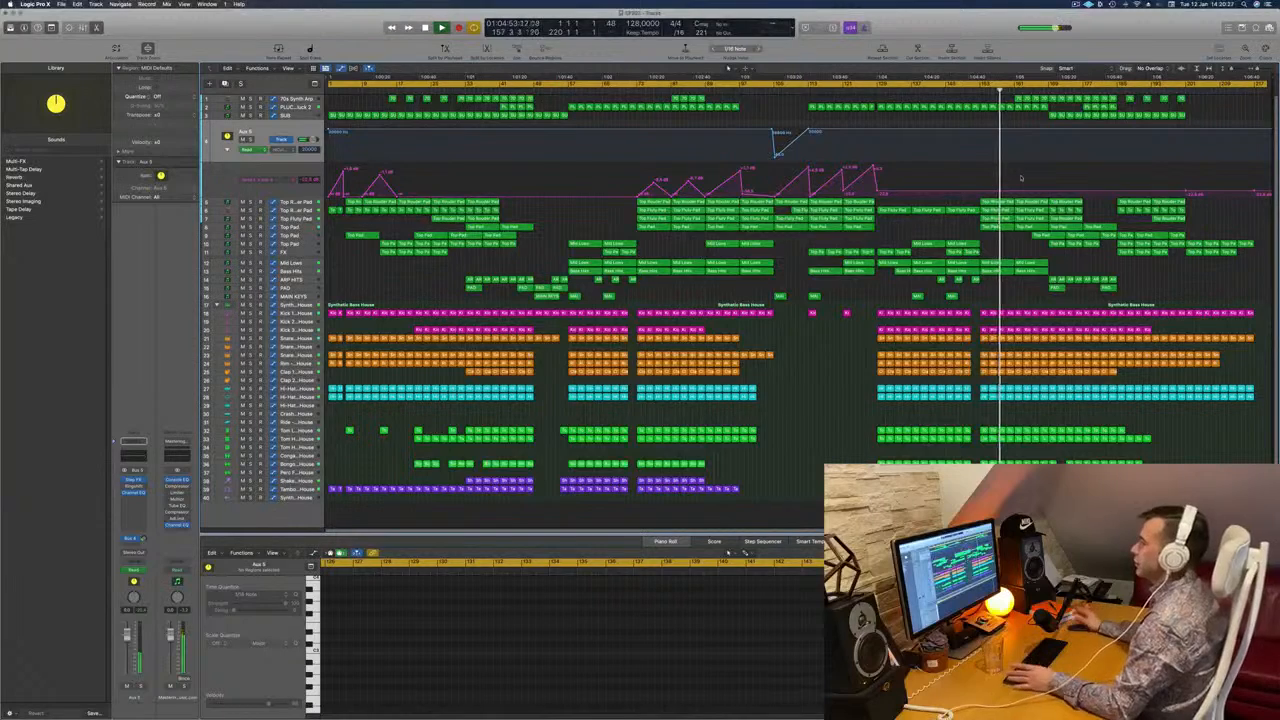
{"action": "key", "text": "space"}
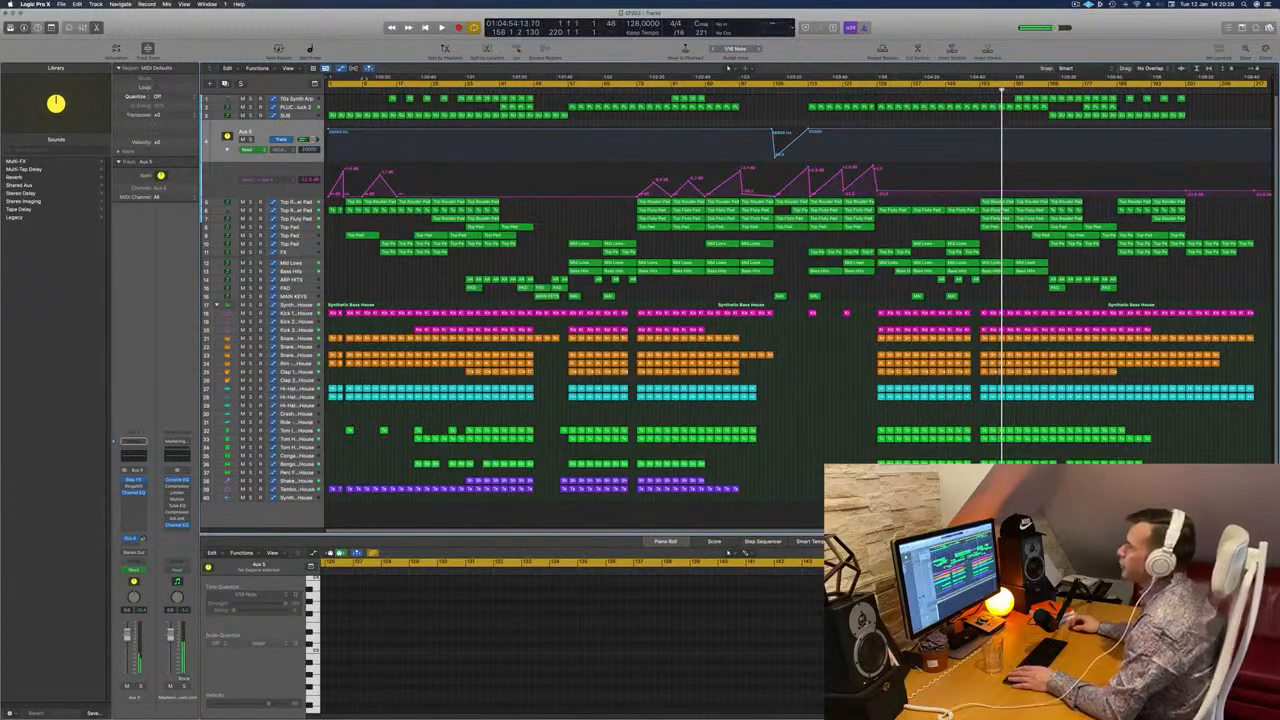
Set the cycle range over bars 1 to 17 and start playback from the beginning of the project.
{"action": "left_click", "coordinate": [376, 86]}
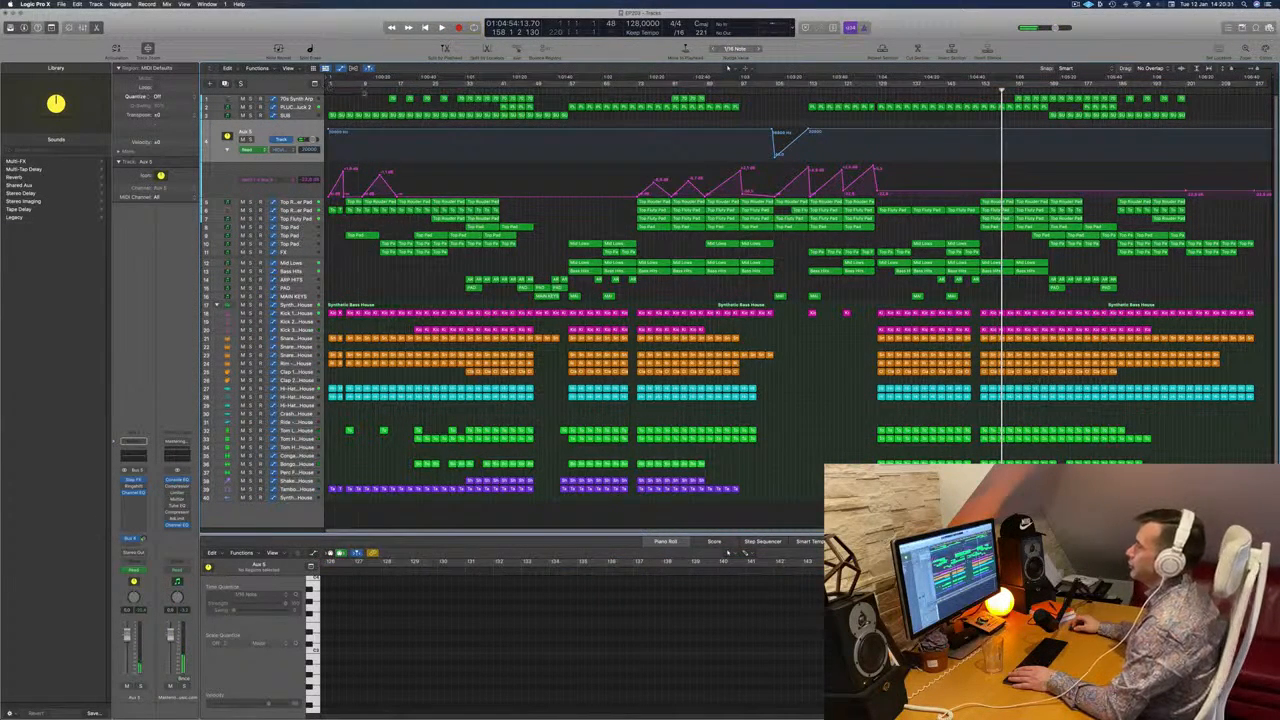
{"action": "left_click_drag", "start_coordinate": [364, 86], "coordinate": [397, 86]}
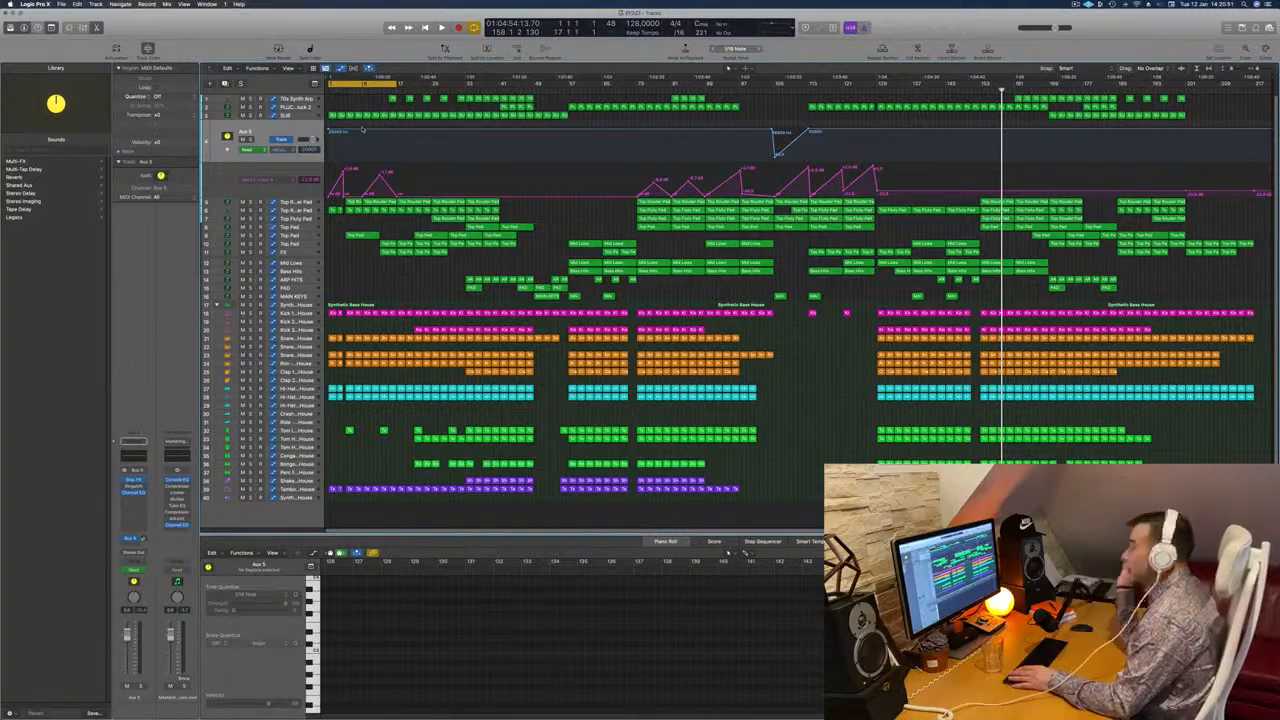
{"action": "key", "text": "Return"}
{"action": "key", "text": "space"}
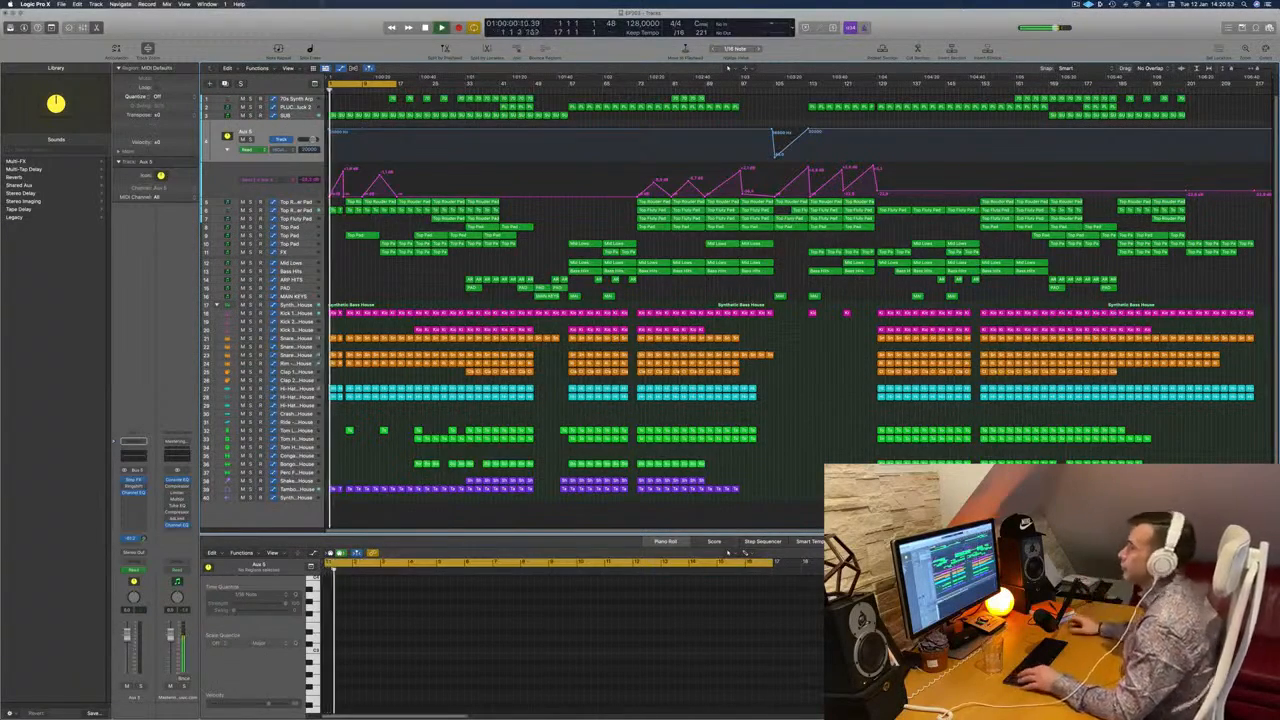
{"action": "scroll", "coordinate": [384, 285], "scroll_direction": "up", "scroll_amount": 7}
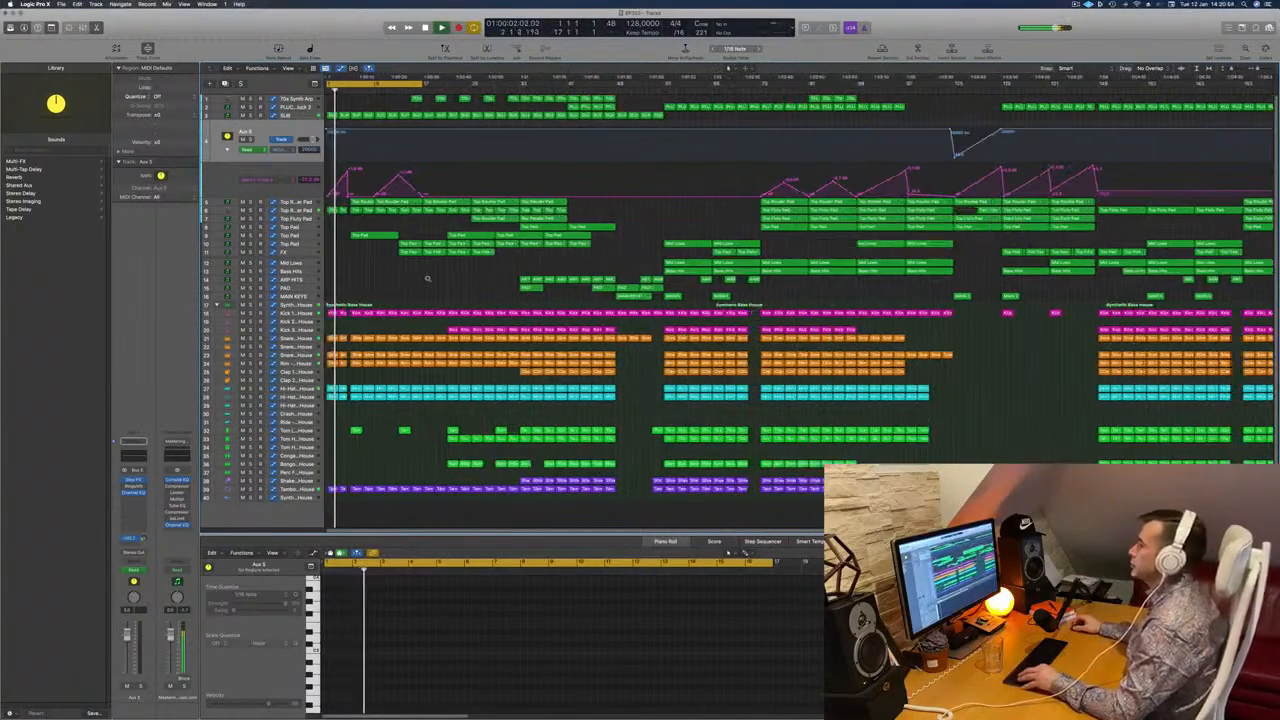
{"action": "scroll", "coordinate": [438, 284], "scroll_direction": "down", "scroll_amount": 3}
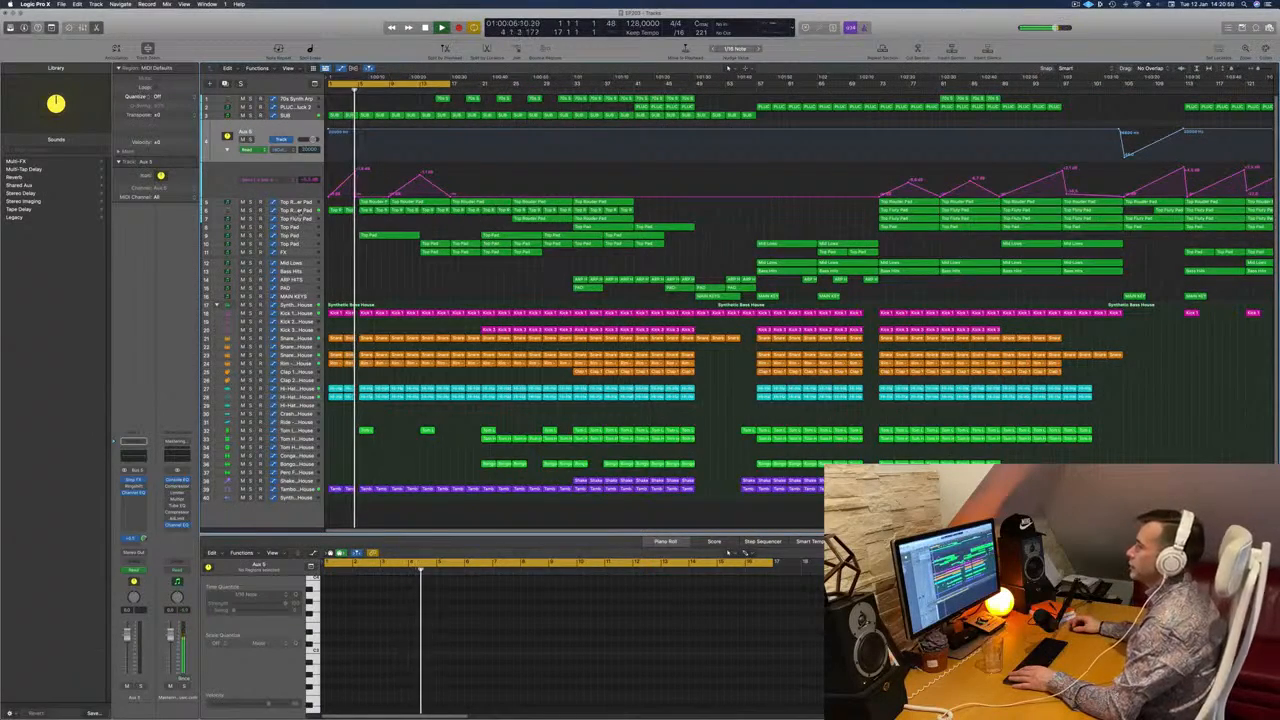
Audition the armed Top Rouder Pad track in solo from the start, restore the full mix, and clear its region selection.
{"action": "left_click", "coordinate": [262, 210]}
{"action": "key", "text": "Return"}
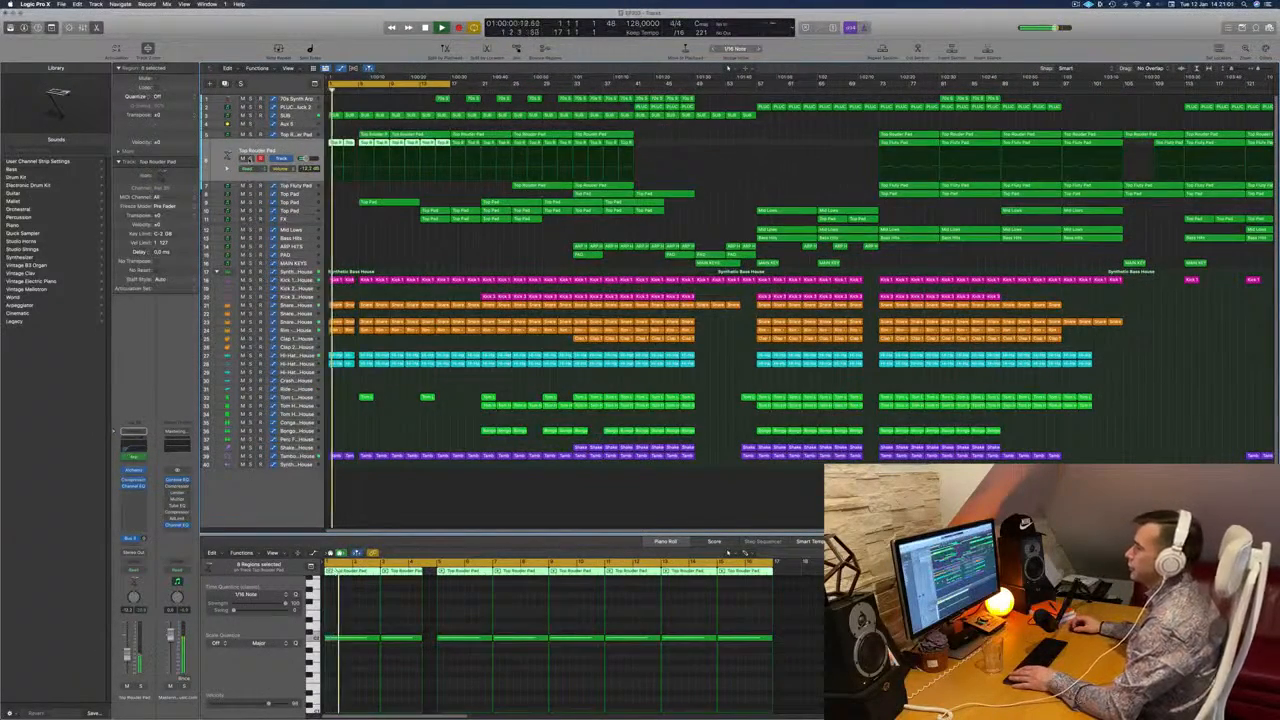
{"action": "key", "text": "s"}
{"action": "key", "text": "s"}
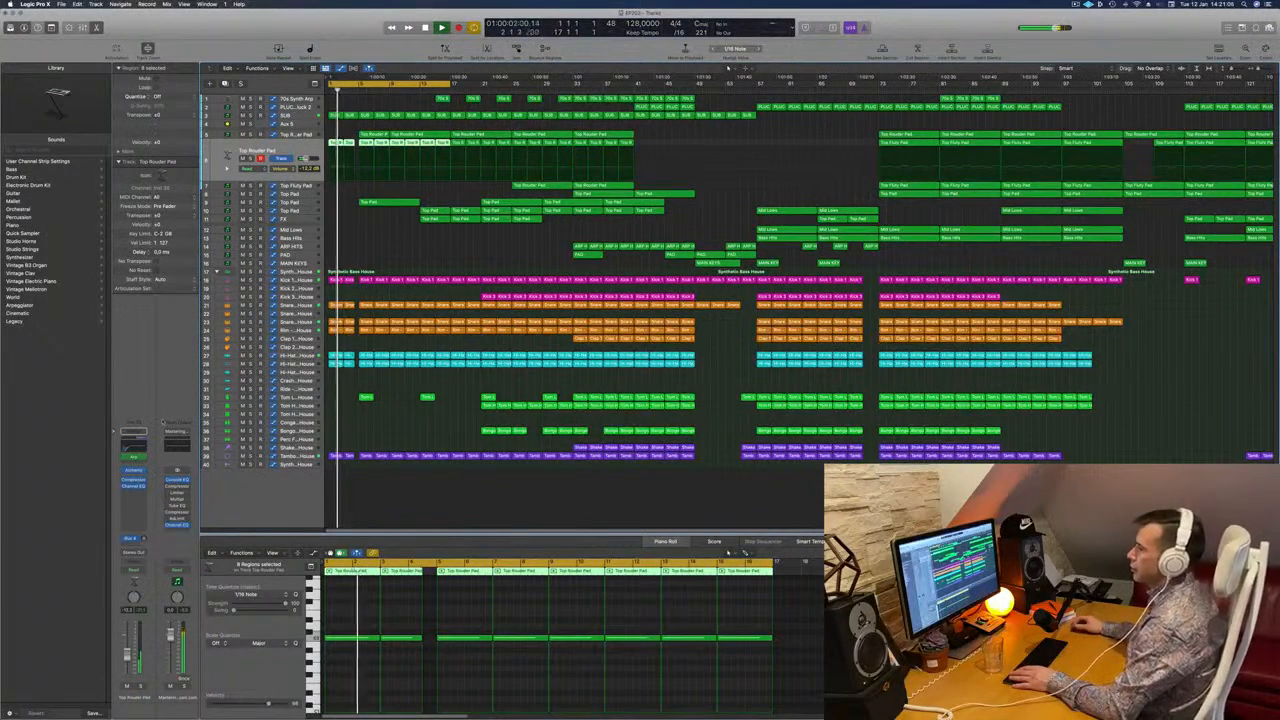
{"action": "left_click", "coordinate": [375, 254]}
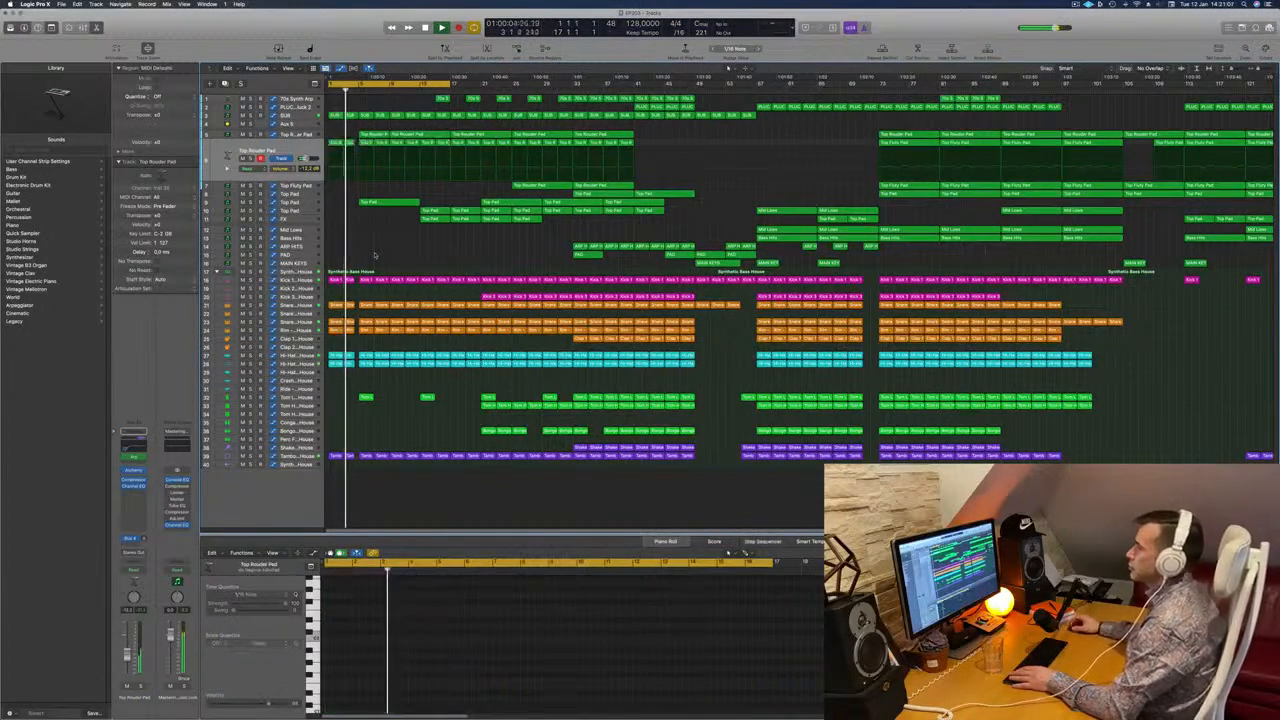
Audition the SUB track in solo, then restore the full mix and show more of the arrangement.
{"action": "left_click", "coordinate": [300, 116]}
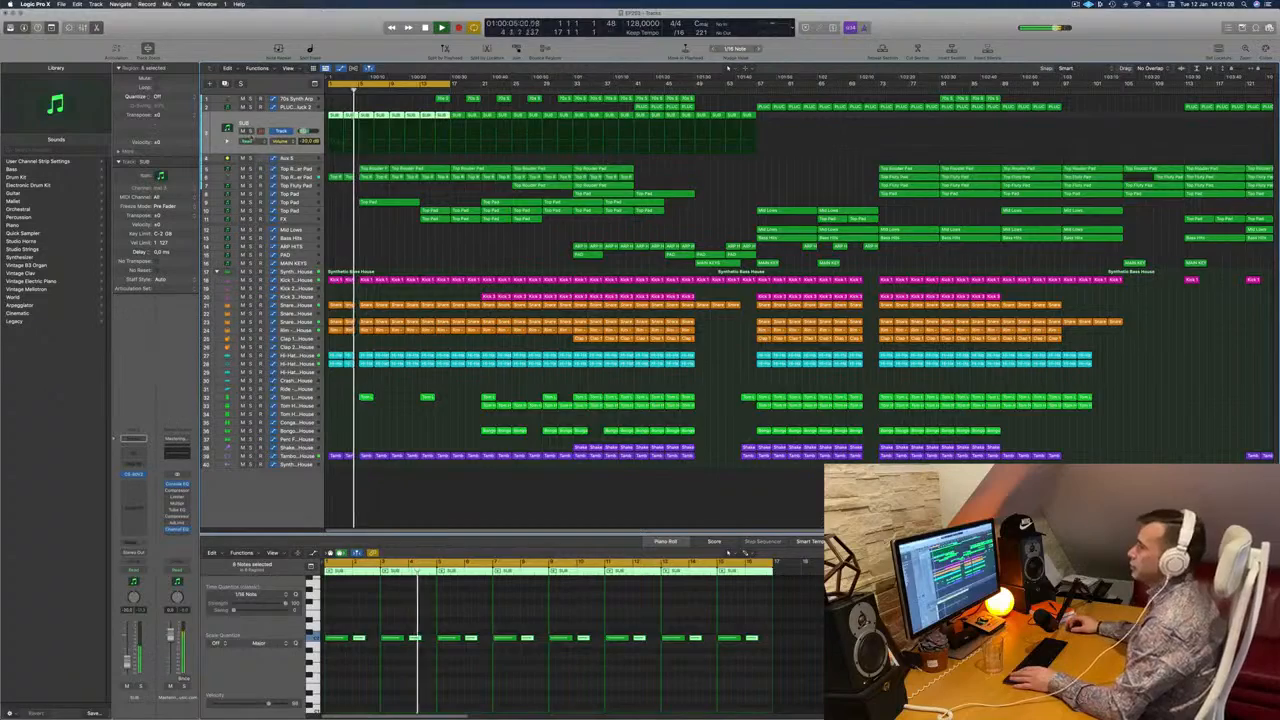
{"action": "key", "text": "s"}
{"action": "key", "text": "s"}
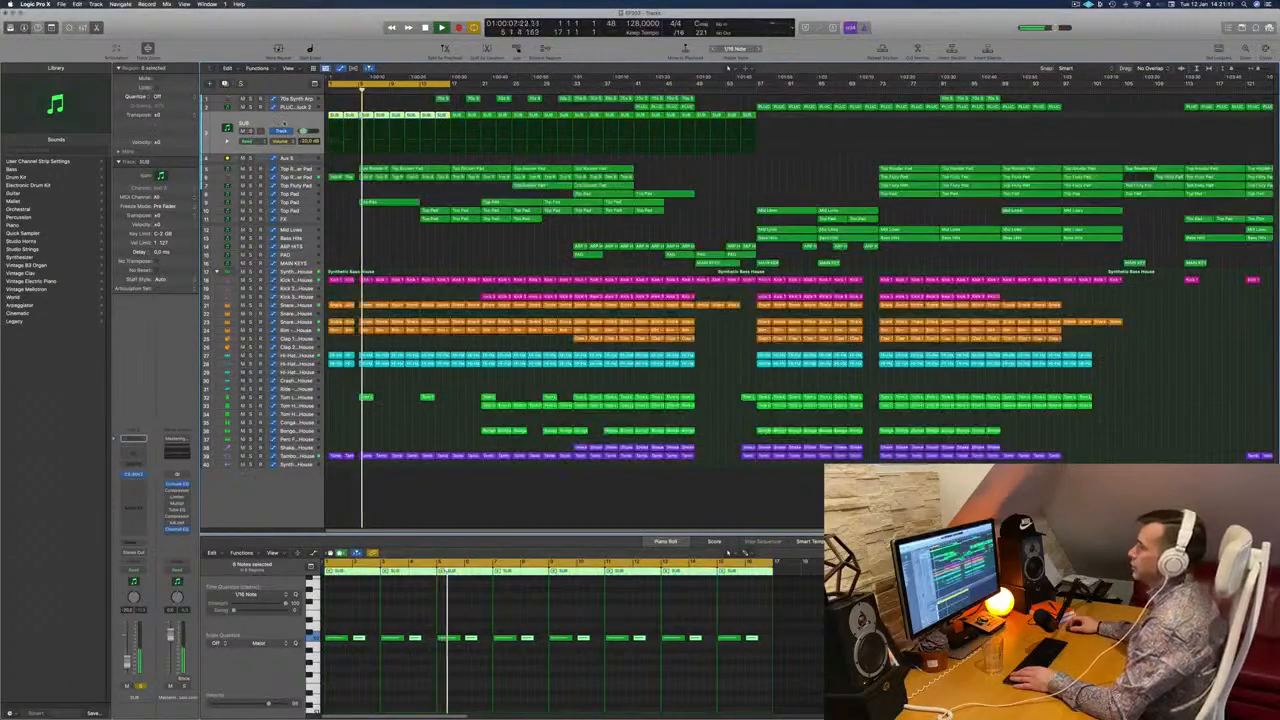
{"action": "key", "text": "super+Left"}
{"action": "key", "text": "super+Left"}
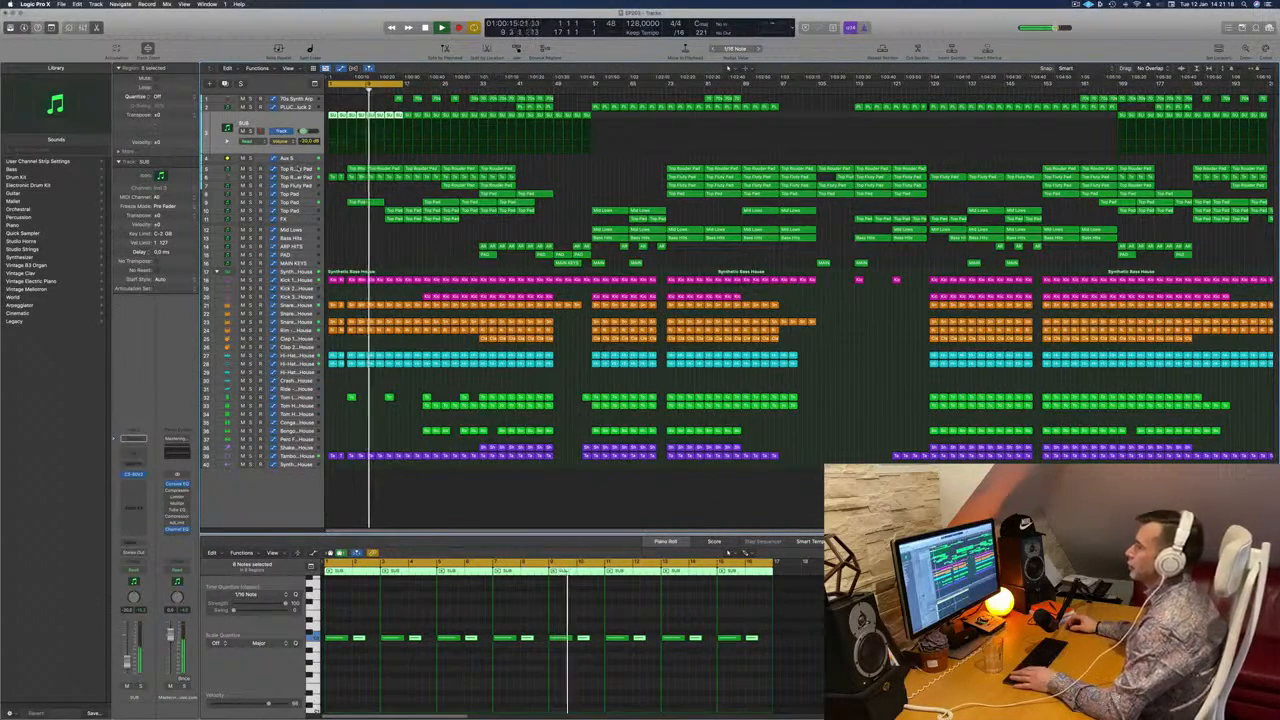
Review the Top Rouder Pad track during playback and show the additional automation lane of the Aux 5 track.
{"action": "left_click", "coordinate": [297, 168]}
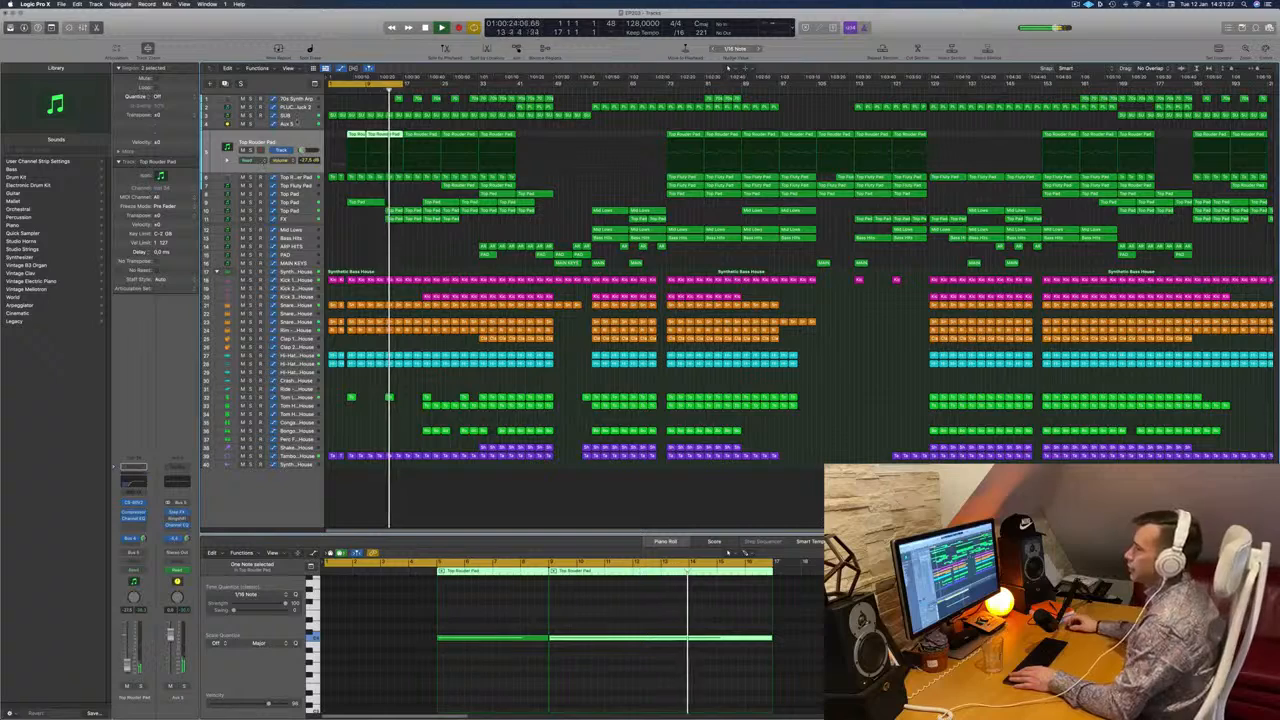
{"action": "key", "text": "Up"}
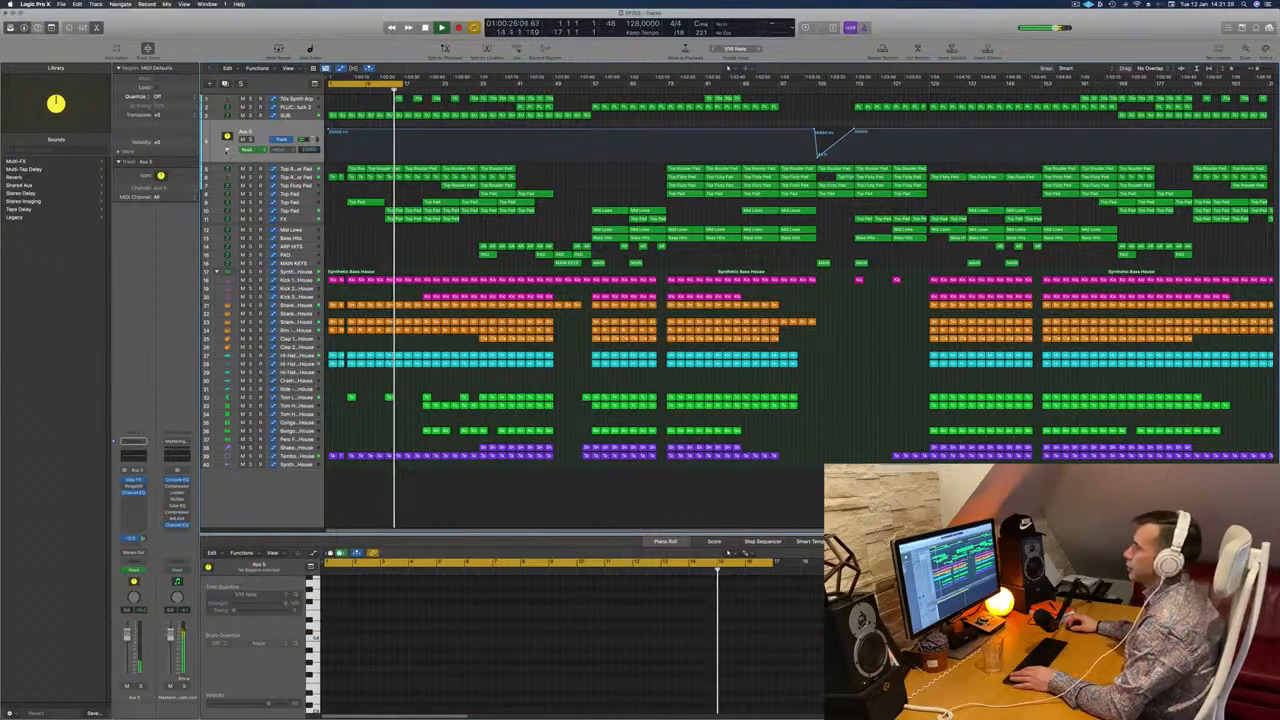
{"action": "left_click", "coordinate": [227, 150]}
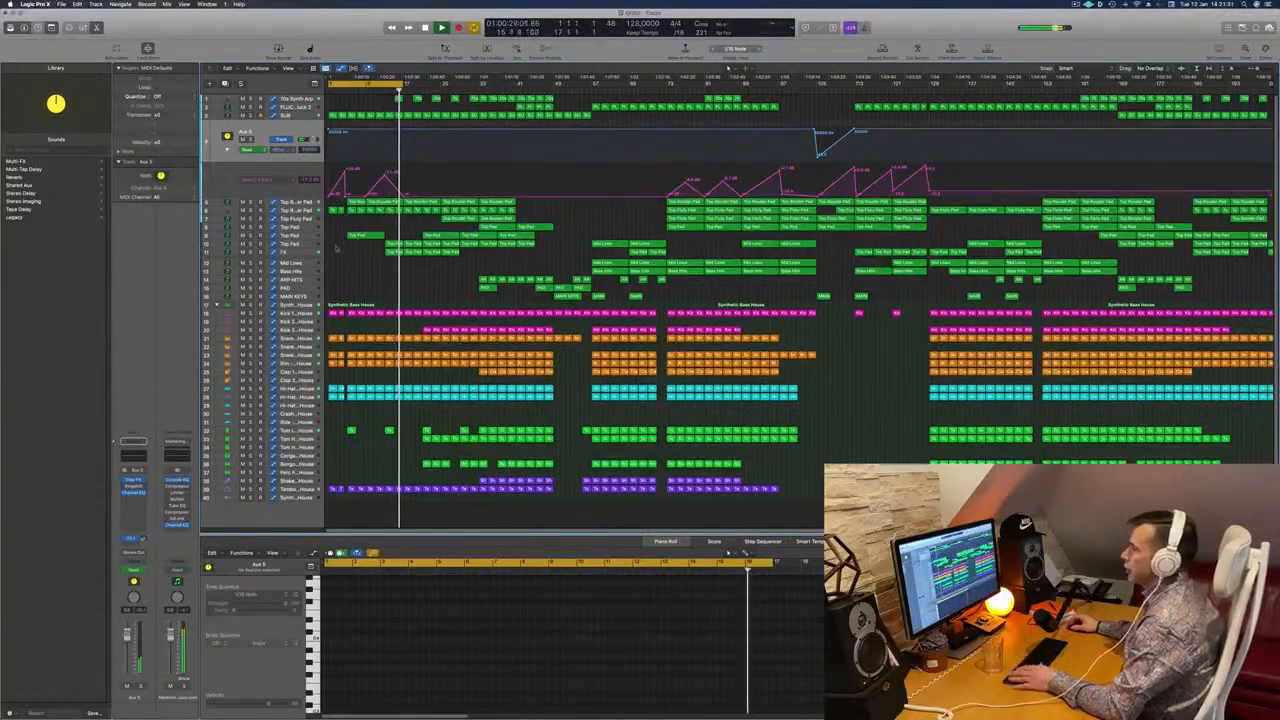
Show the volume automation lane of the FX track and move playback to just before its first regions.
{"action": "left_click", "coordinate": [295, 252]}
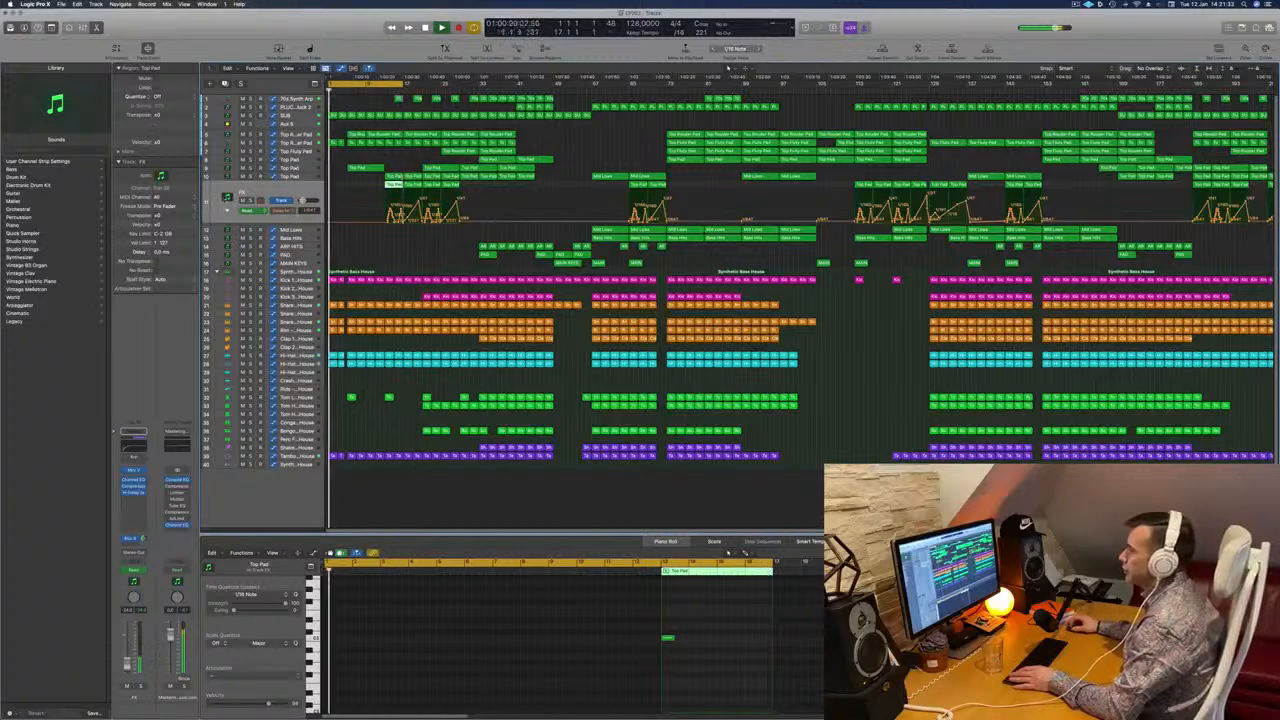
{"action": "left_click", "coordinate": [227, 211]}
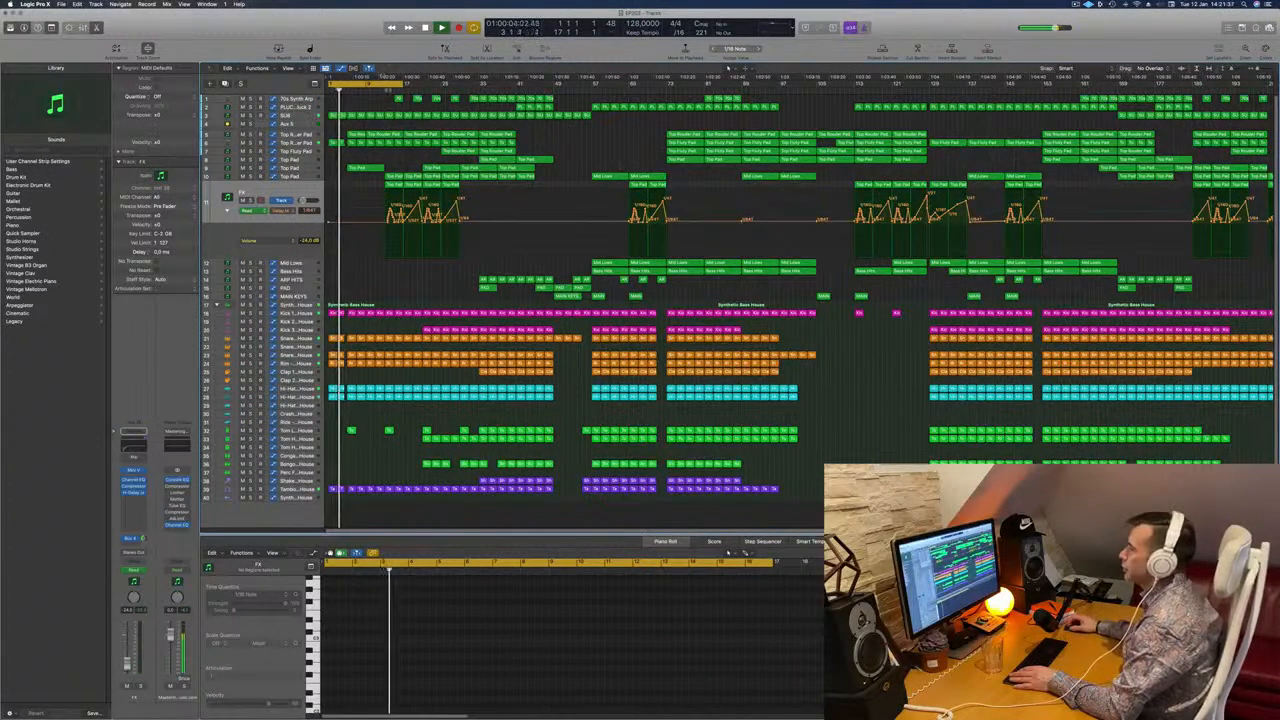
{"action": "mouse_move", "coordinate": [332, 87]}
{"action": "left_mouse_down"}
{"action": "mouse_move", "coordinate": [386, 91]}
{"action": "mouse_move", "coordinate": [331, 92]}
{"action": "left_mouse_up"}
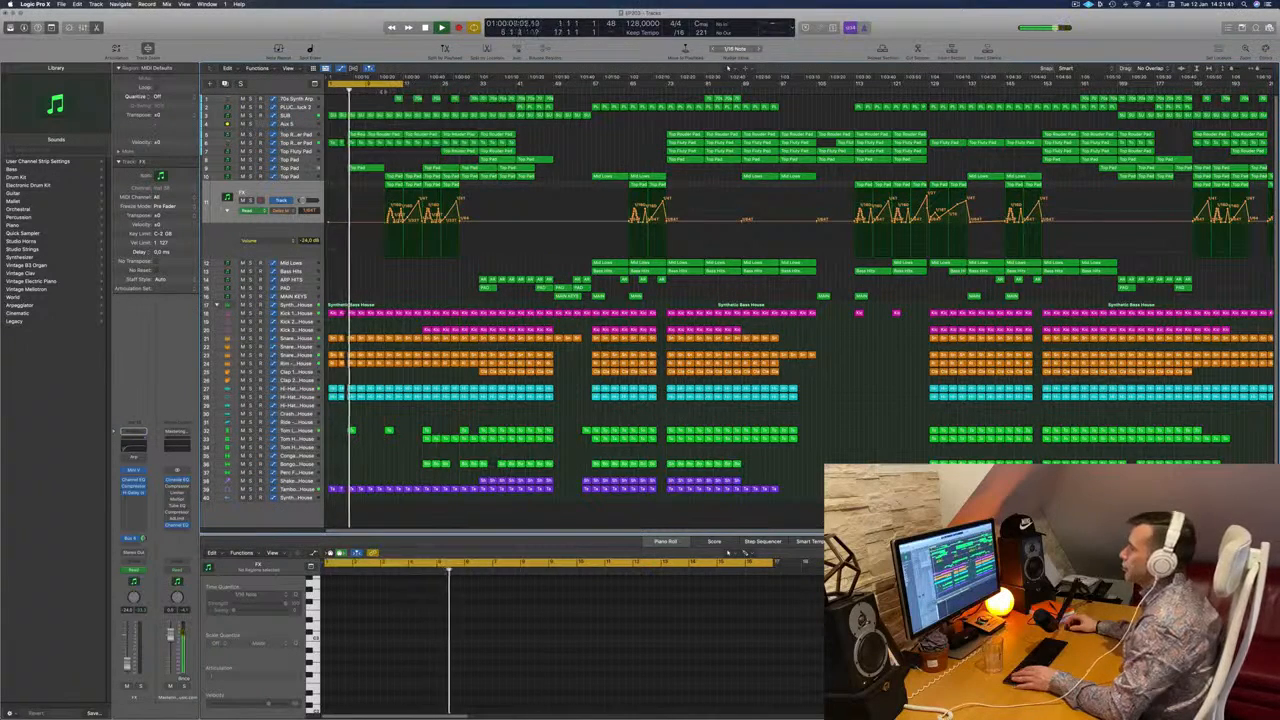
{"action": "left_click", "coordinate": [385, 91]}
{"action": "key", "text": "super+Right"}
{"action": "key", "text": "super+Right"}
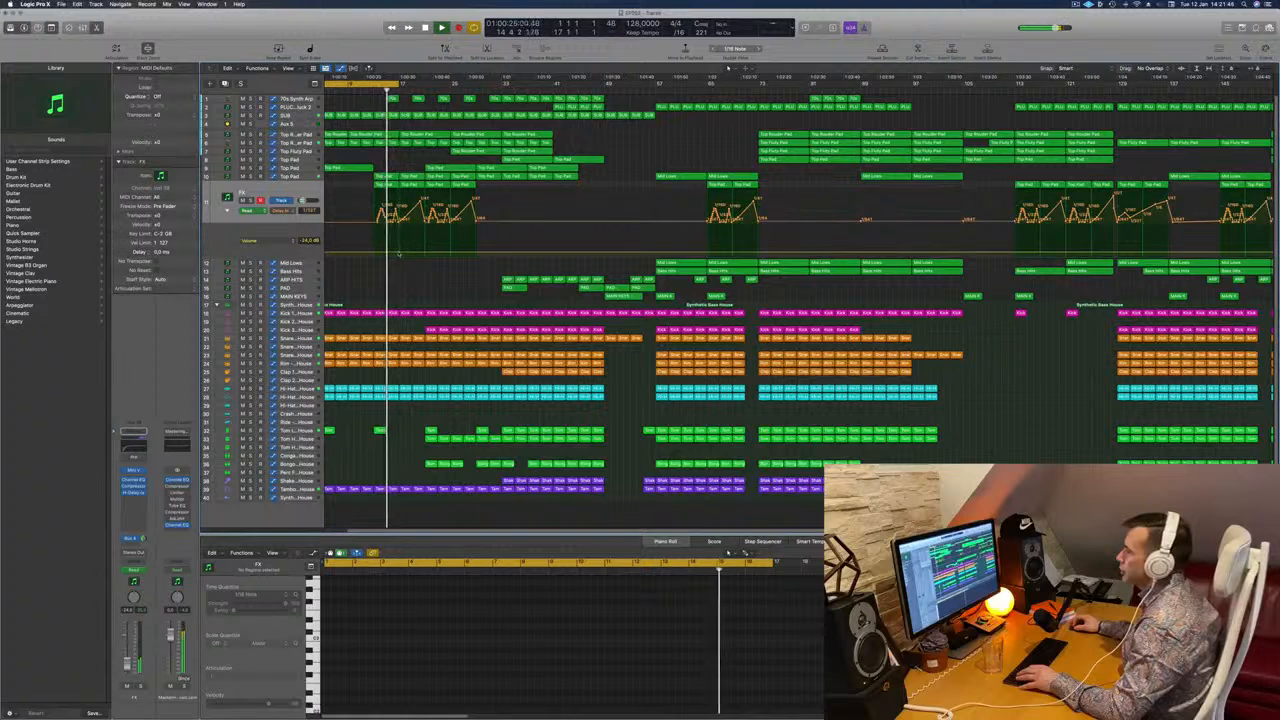
Add FX volume automation points at bars 13 and 17, dipping the level at bar 13 and slightly lowering it at bar 17.
{"action": "left_click", "coordinate": [398, 252]}
{"action": "key", "text": "space"}
{"action": "key", "text": "space"}
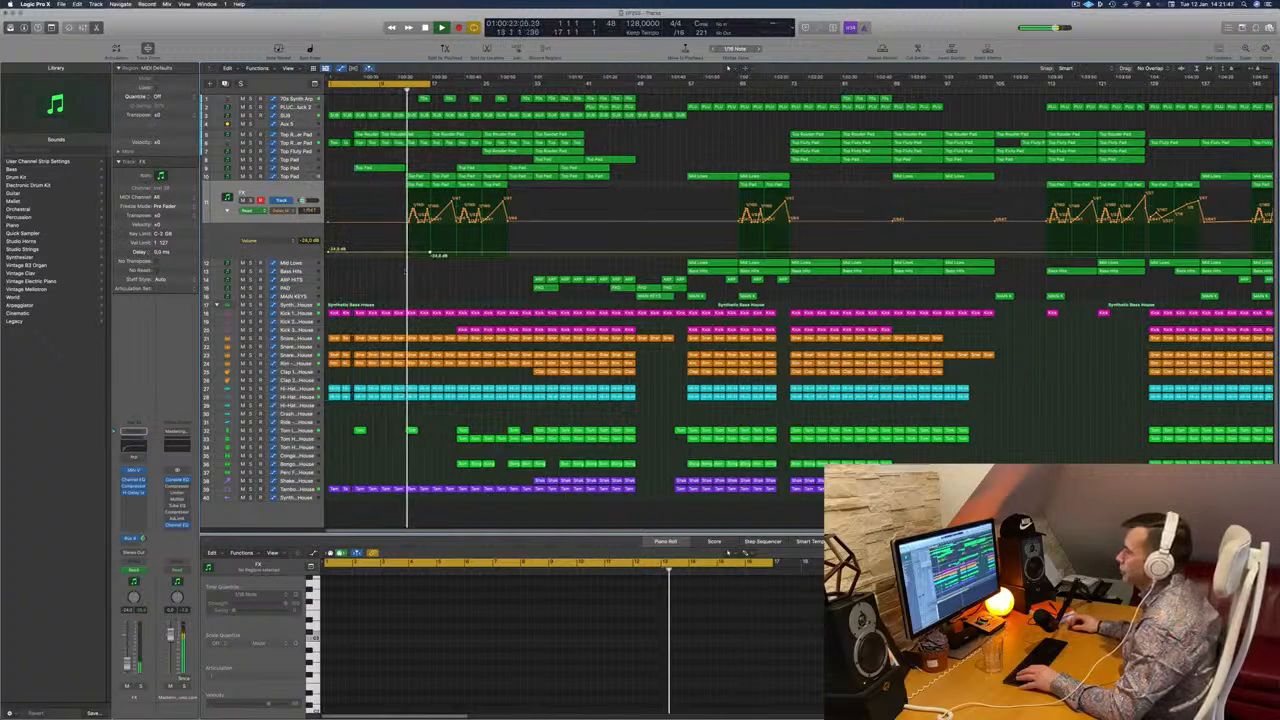
{"action": "left_click", "coordinate": [405, 252]}
{"action": "left_click_drag", "start_coordinate": [405, 252], "coordinate": [405, 258]}
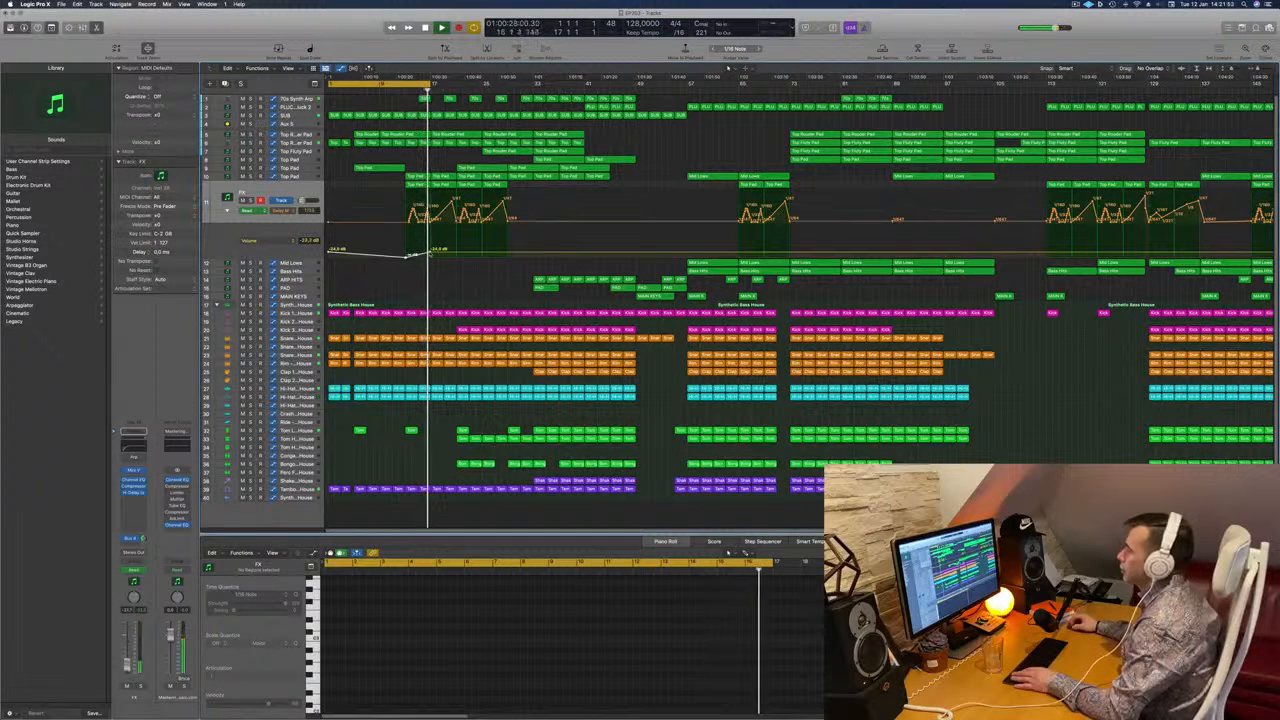
{"action": "left_click", "coordinate": [430, 253]}
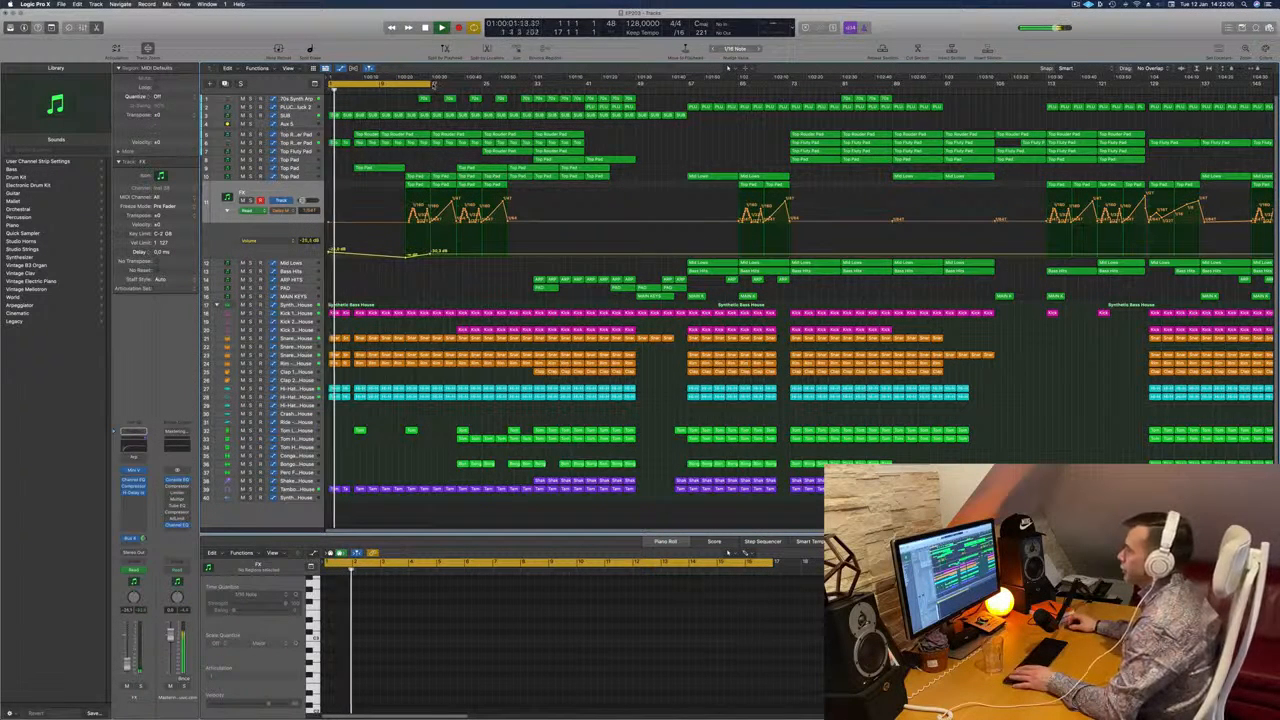
Extend the cycle range to bar 33 and play the FX entry at bar 13 with the new volume automation.
{"action": "left_click_drag", "start_coordinate": [433, 84], "coordinate": [530, 97]}
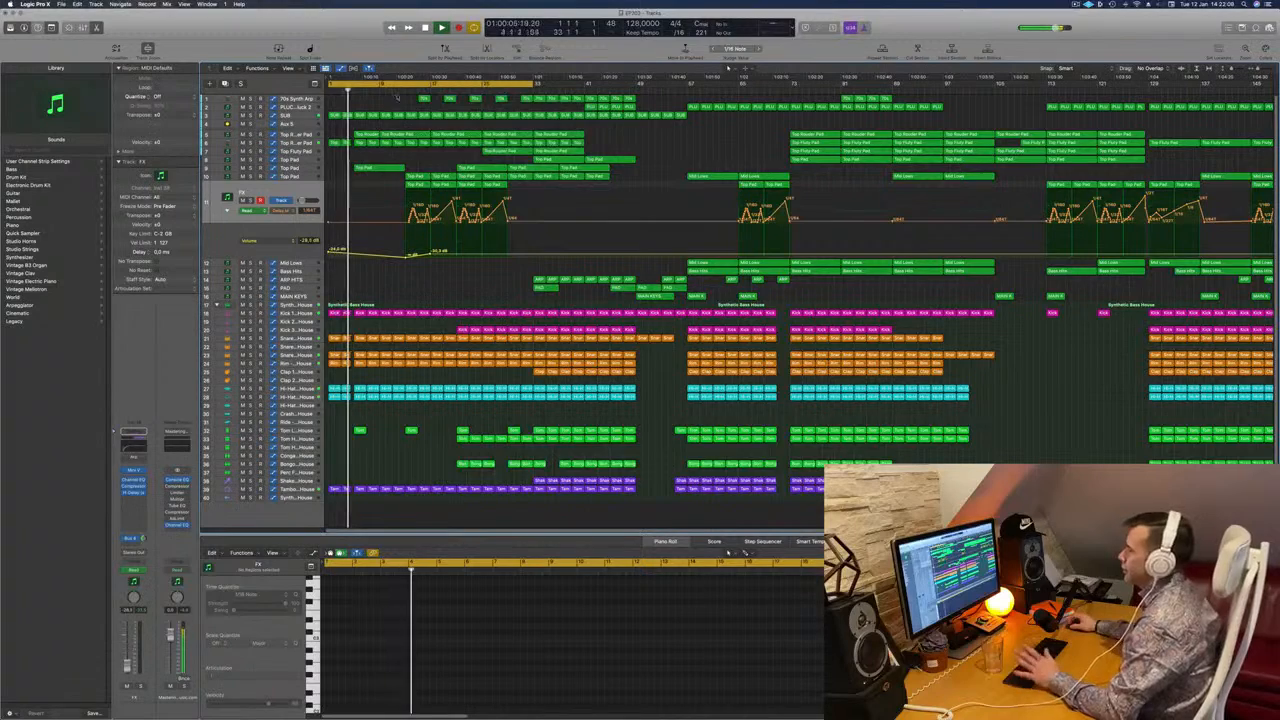
{"action": "left_click", "coordinate": [397, 95]}
{"action": "scroll", "coordinate": [398, 95], "scroll_direction": "right", "scroll_amount": 1}
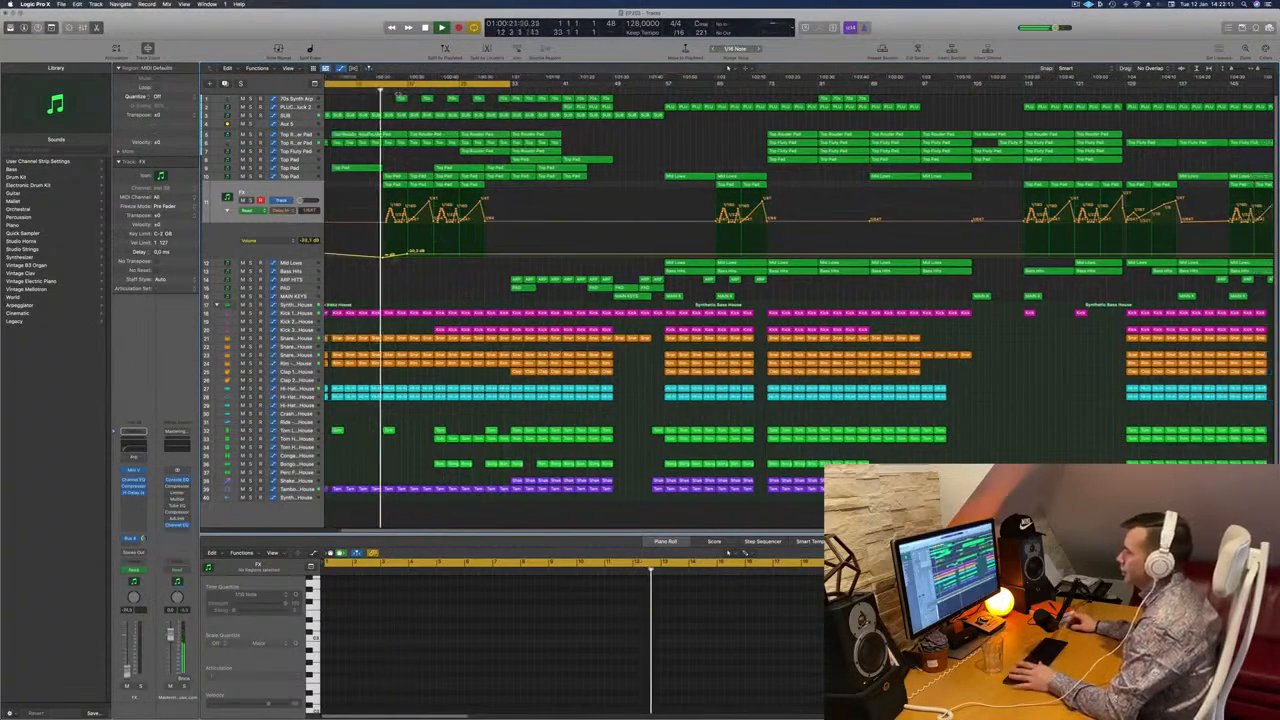
{"action": "scroll", "coordinate": [398, 278], "scroll_direction": "left", "scroll_amount": 2}
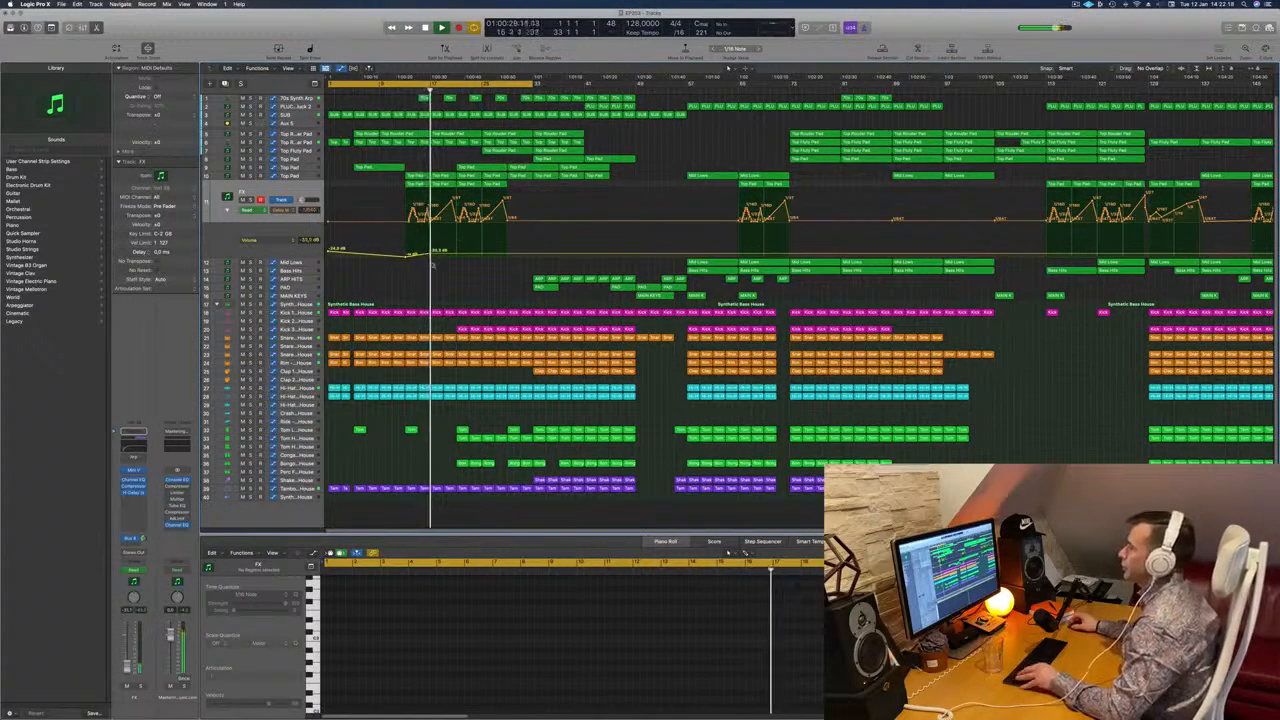
Add FX volume automation points at bars 21 and 25, raising the level at bar 21 and lowering it at bar 25.
{"action": "key", "text": "super+Right"}
{"action": "key", "text": "super+Right"}
{"action": "key", "text": "super+Right"}
{"action": "key", "text": "super+Right"}
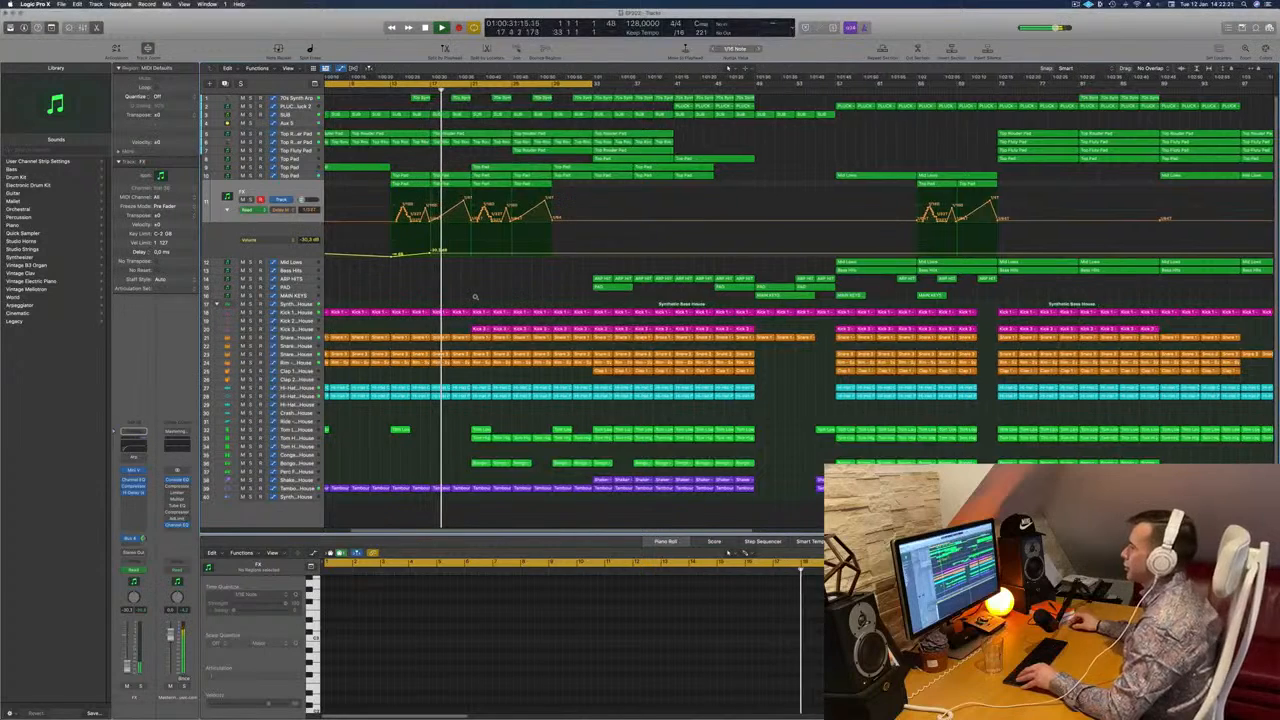
{"action": "key", "text": "super+Right"}
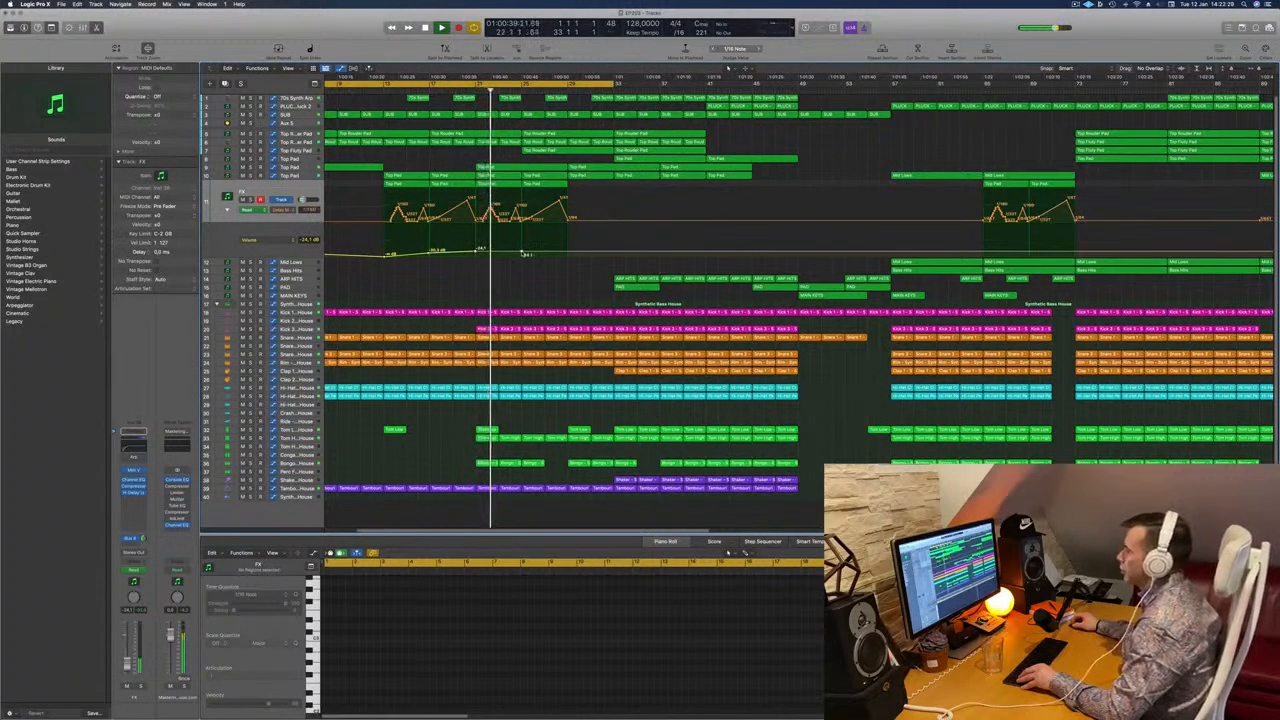
{"action": "left_click_drag", "start_coordinate": [522, 251], "coordinate": [522, 255]}
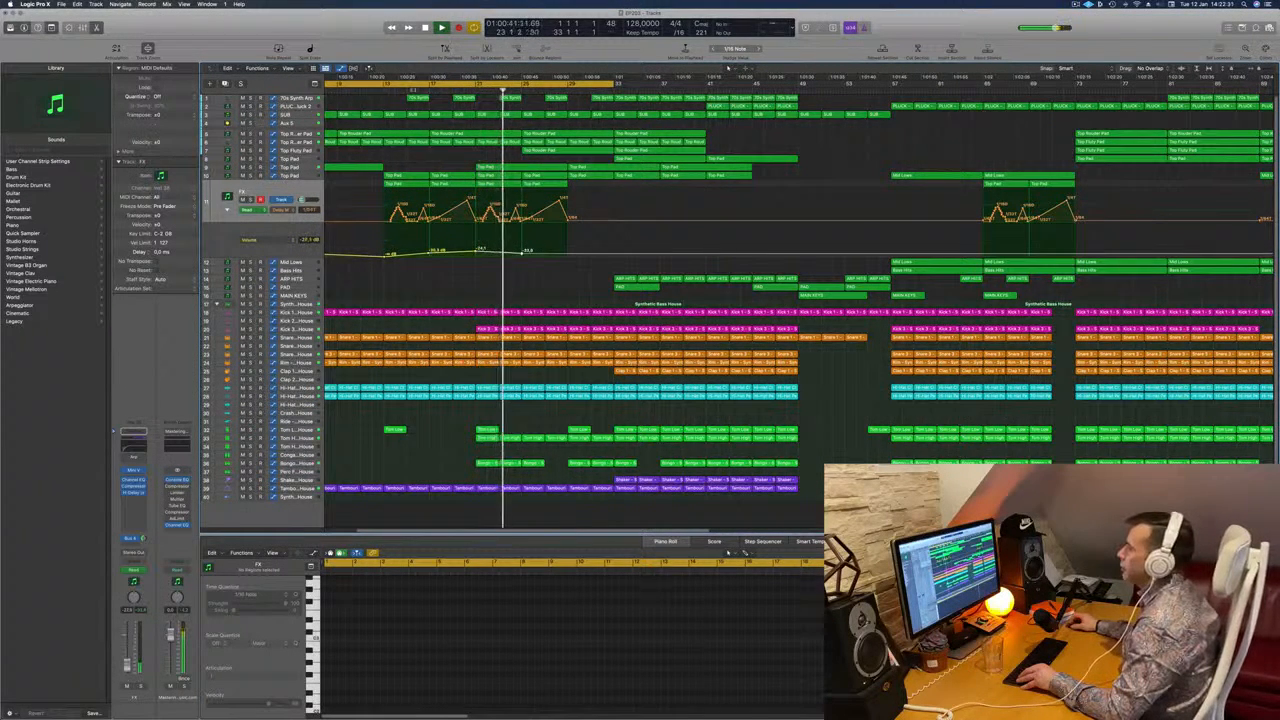
Delete the short kick, snare, rim and hi-hat section just before bar 21 and bring Kick 3 forward into the gap.
{"action": "left_click", "coordinate": [413, 90]}
{"action": "scroll", "coordinate": [568, 338], "scroll_direction": "up", "scroll_amount": 5}
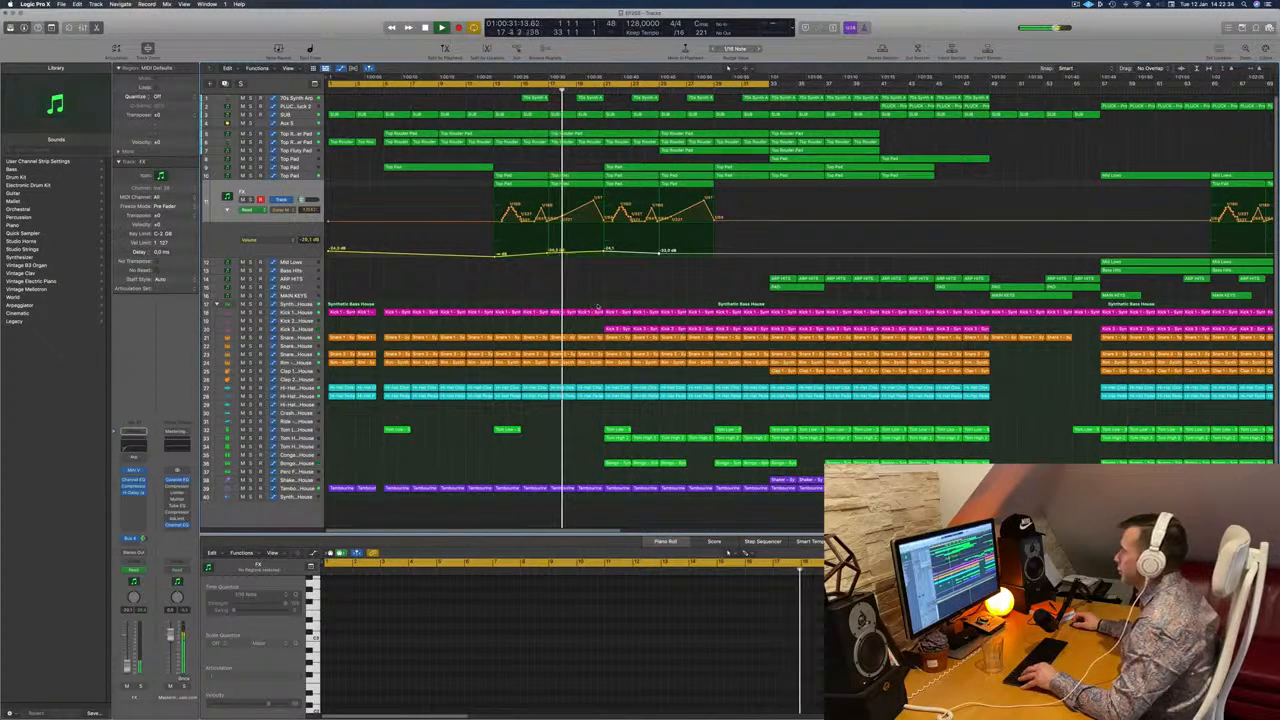
{"action": "left_click_drag", "start_coordinate": [598, 302], "coordinate": [603, 418]}
{"action": "key", "text": "Delete"}
{"action": "left_click", "coordinate": [617, 329]}
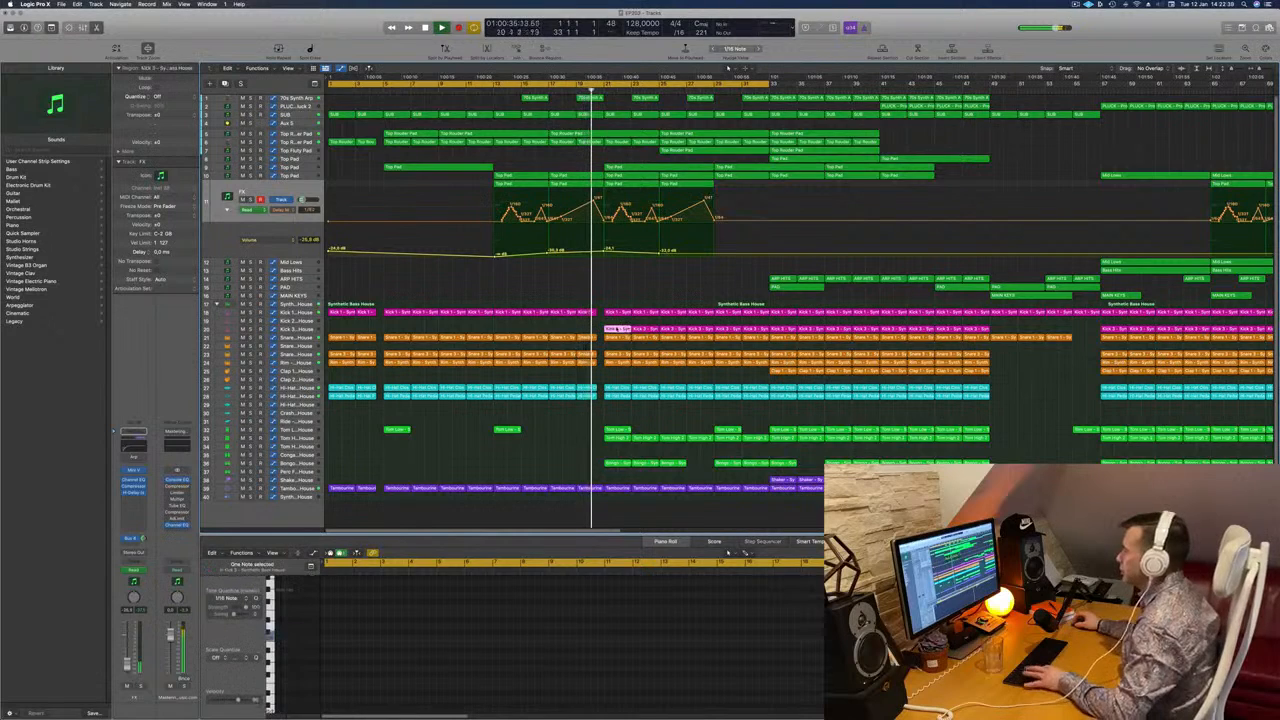
{"action": "left_click_drag", "start_coordinate": [618, 329], "coordinate": [597, 330]}
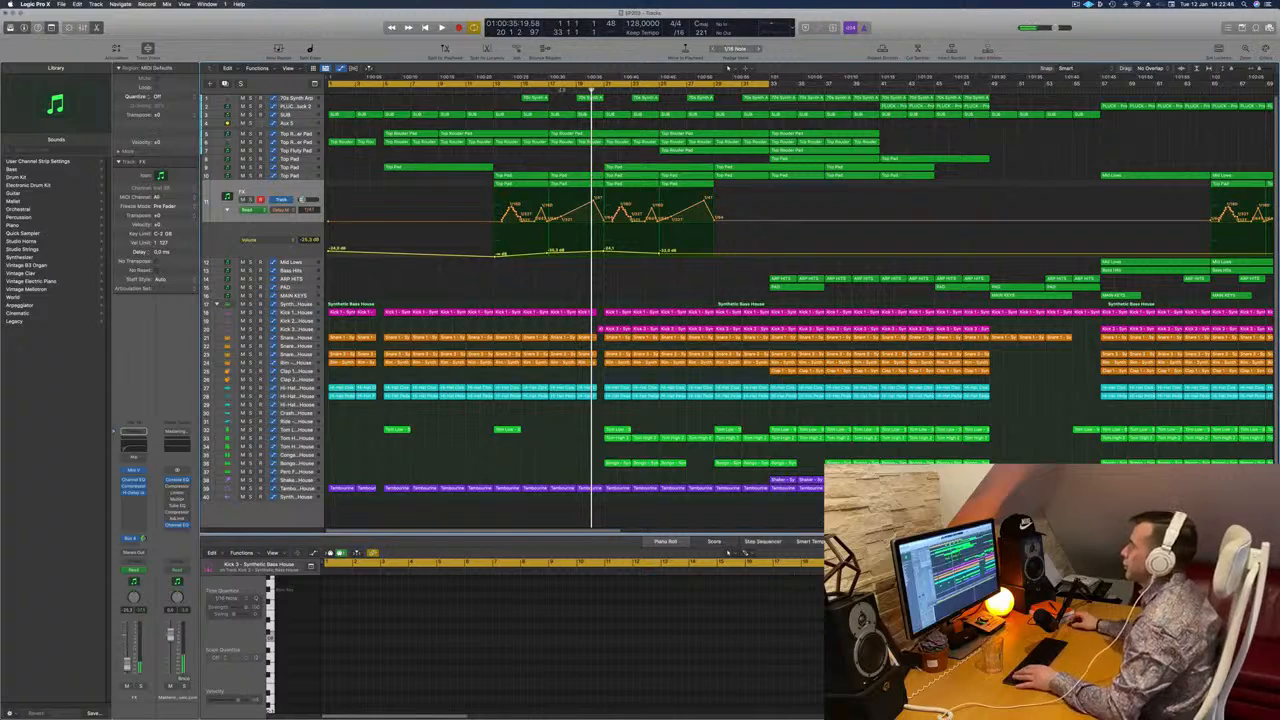
Play back the edited drum break into bar 21 and review the FX volume curve and surrounding regions.
{"action": "key", "text": "space"}
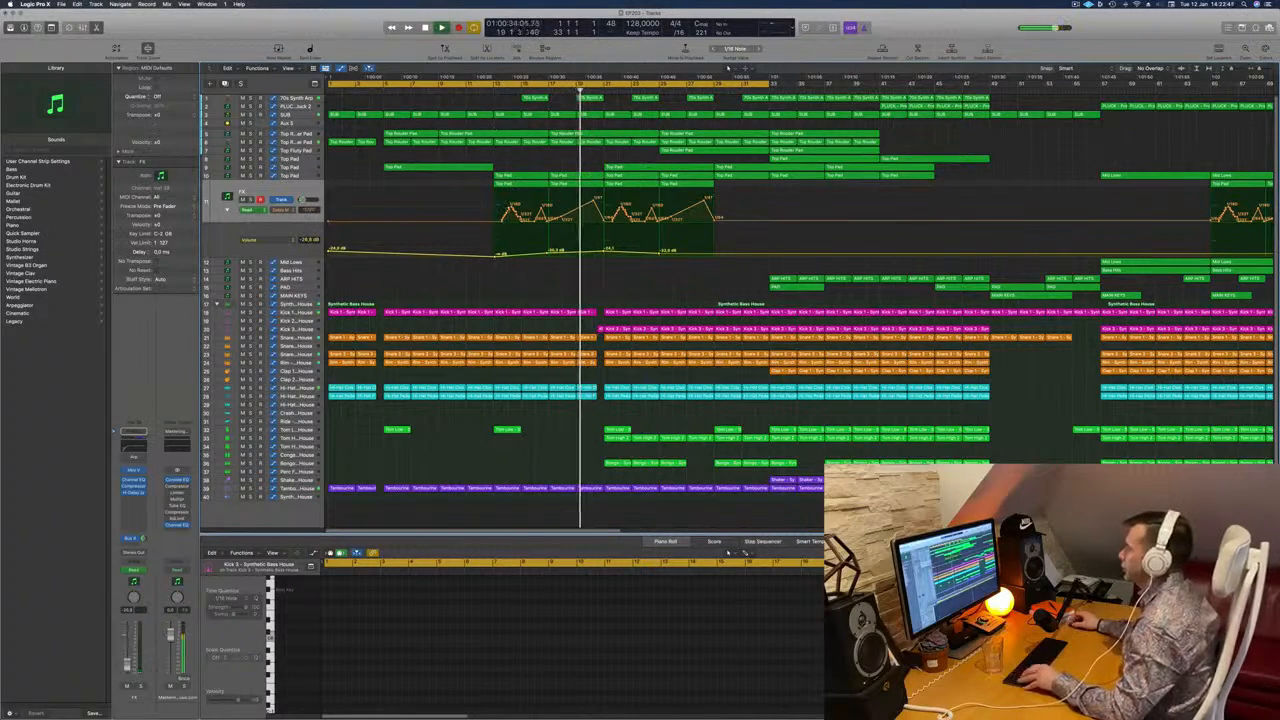
{"action": "scroll", "coordinate": [528, 249], "scroll_direction": "down", "scroll_amount": 1}
{"action": "scroll", "coordinate": [528, 249], "scroll_direction": "up", "scroll_amount": 5}
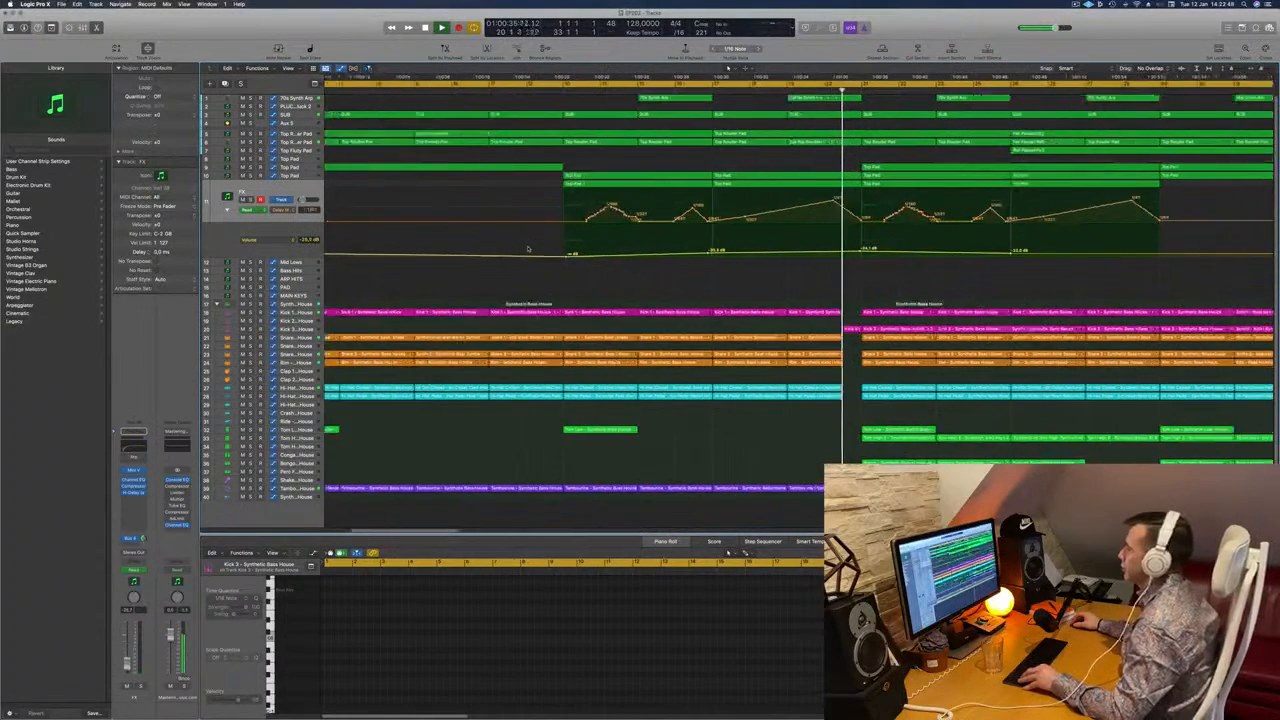
{"action": "scroll", "coordinate": [528, 249], "scroll_direction": "down", "scroll_amount": 1}
{"action": "scroll", "coordinate": [575, 280], "scroll_direction": "down", "scroll_amount": 1}
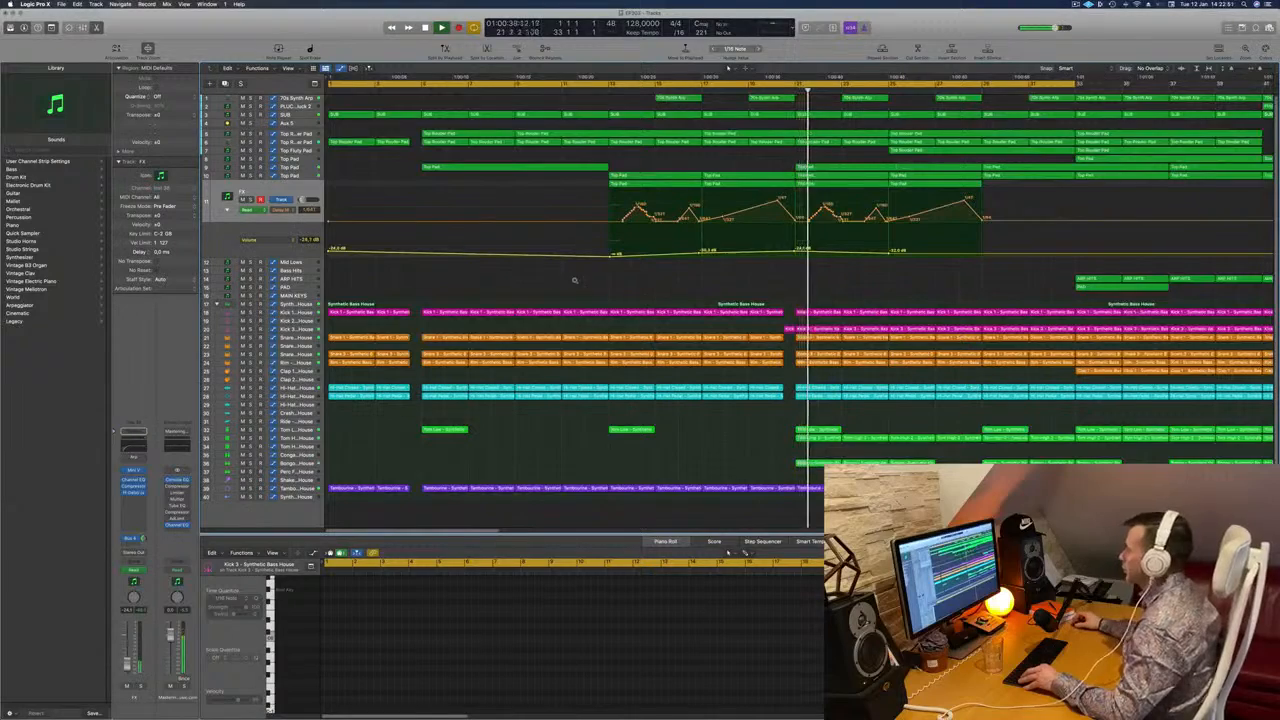
{"action": "scroll", "coordinate": [578, 280], "scroll_direction": "down", "scroll_amount": 2}
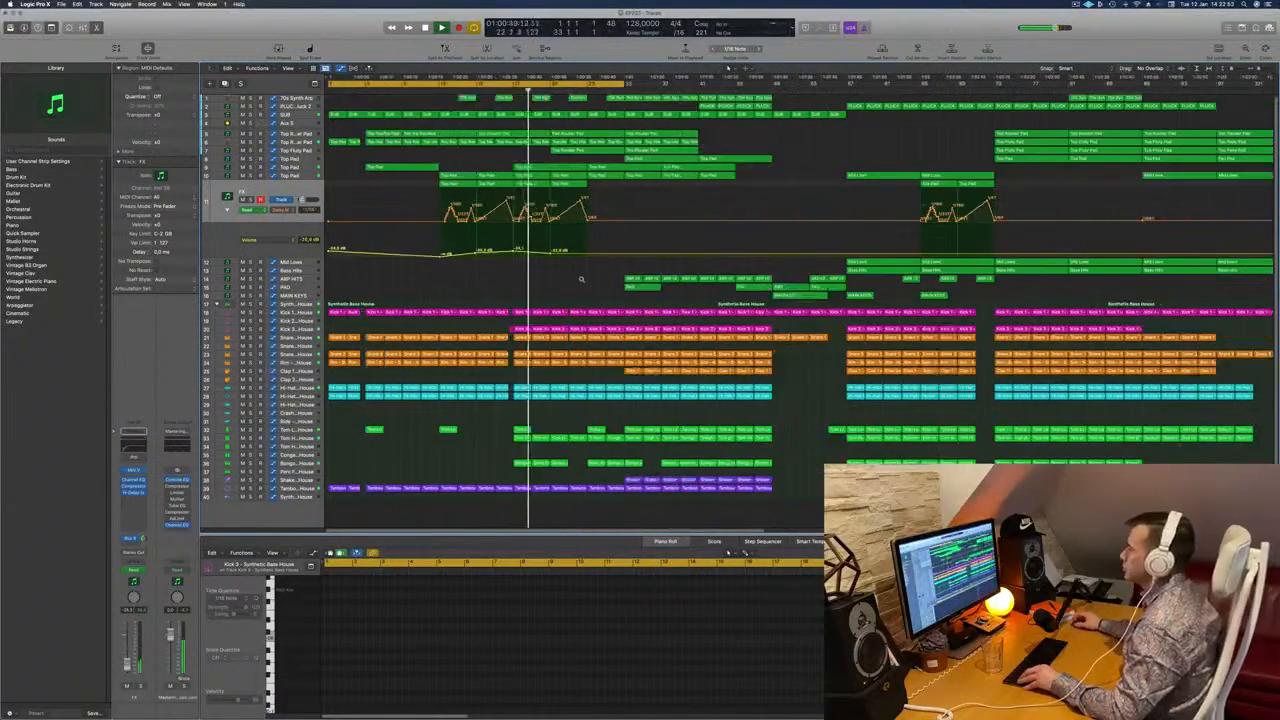
{"action": "scroll", "coordinate": [566, 280], "scroll_direction": "up", "scroll_amount": 1}
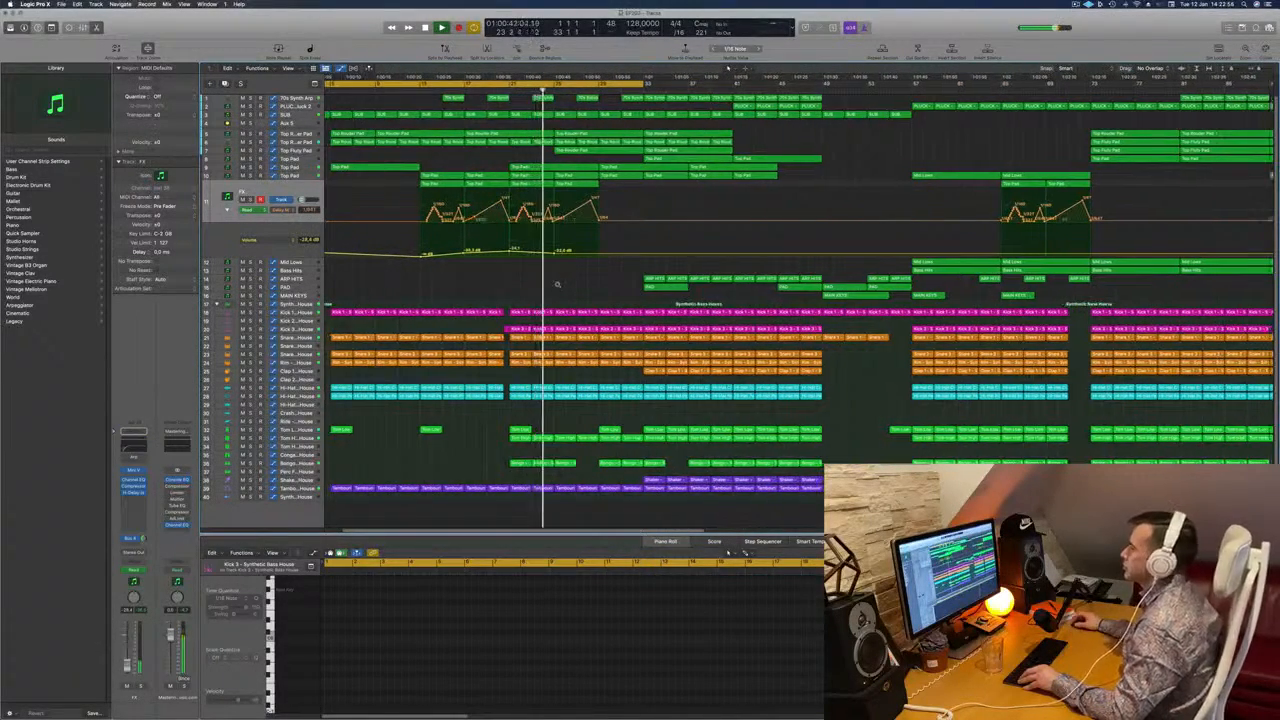
Lower the automation peak at bar 29 on the Top Pad track above the FX tracks and replay from bar 21.
{"action": "scroll", "coordinate": [558, 287], "scroll_direction": "down", "scroll_amount": 1}
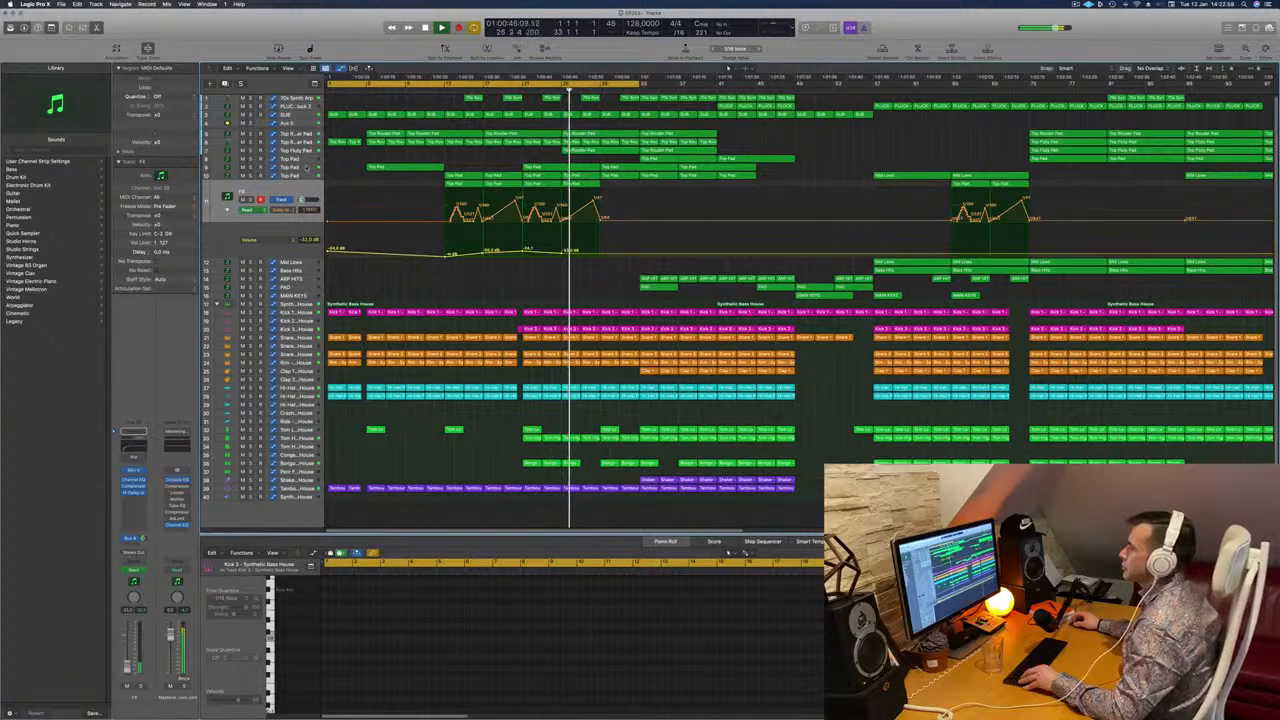
{"action": "left_click", "coordinate": [561, 168]}
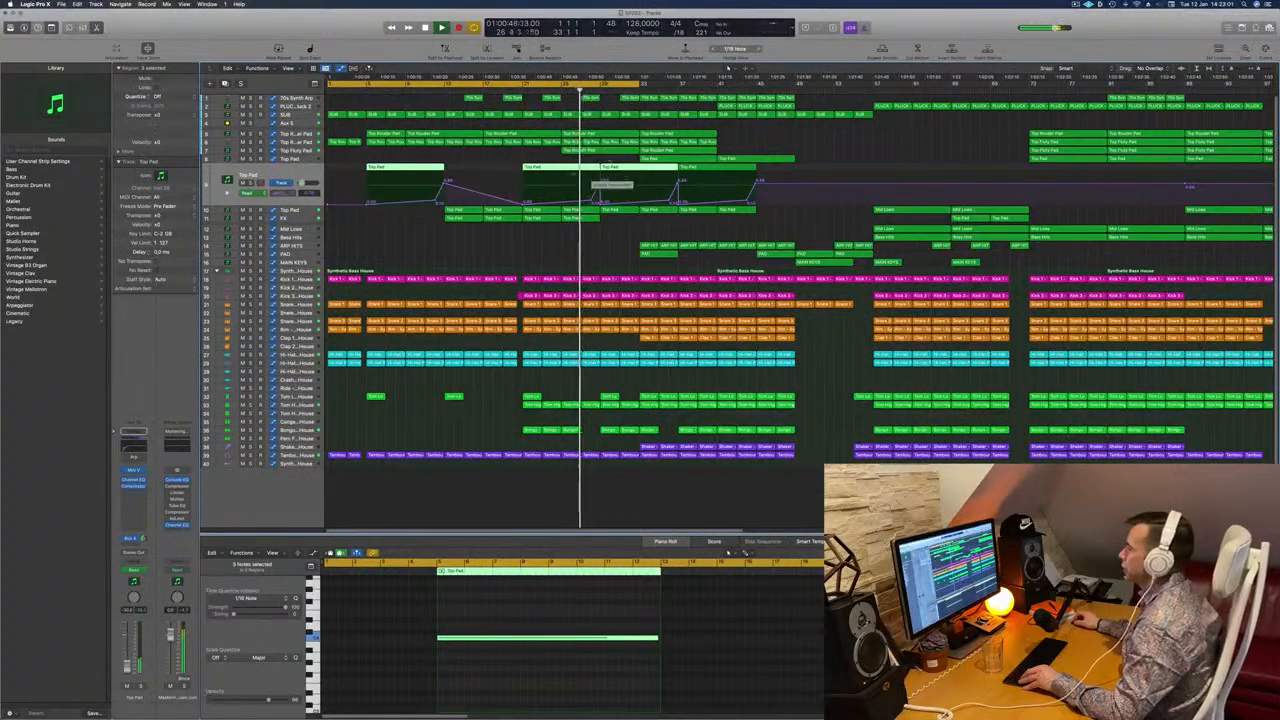
{"action": "left_click", "coordinate": [525, 156]}
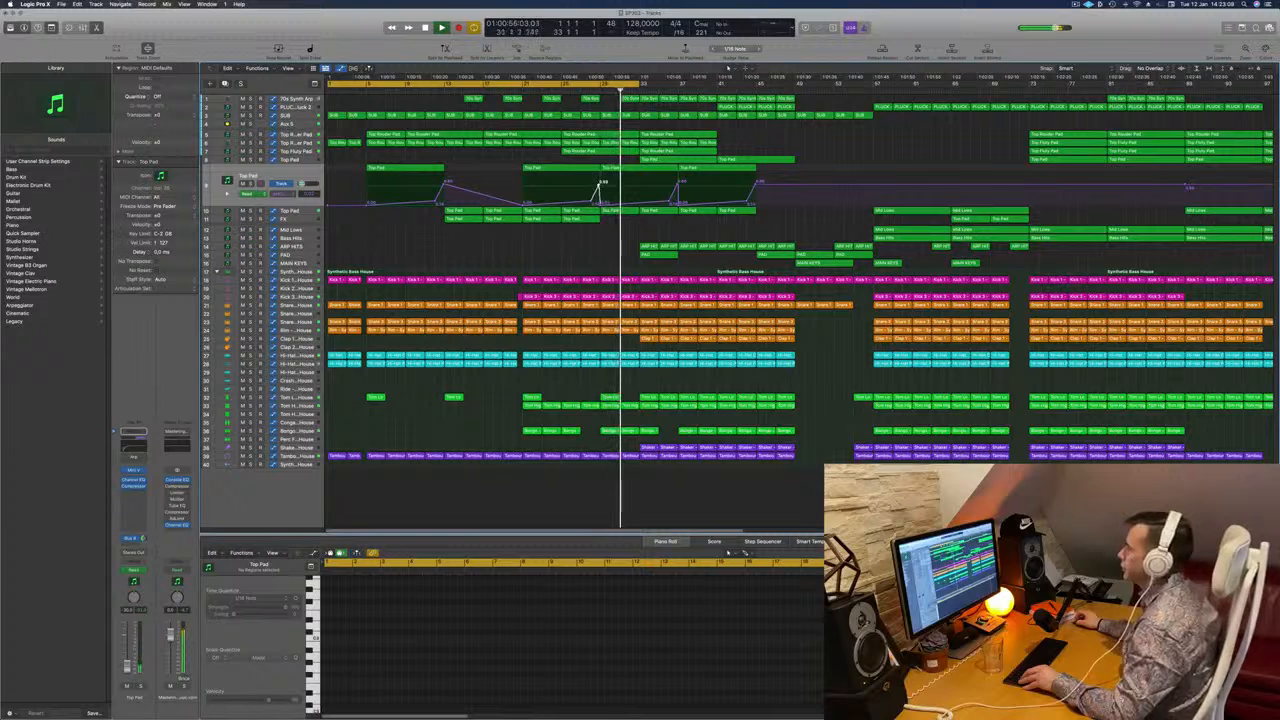
{"action": "left_click", "coordinate": [522, 86]}
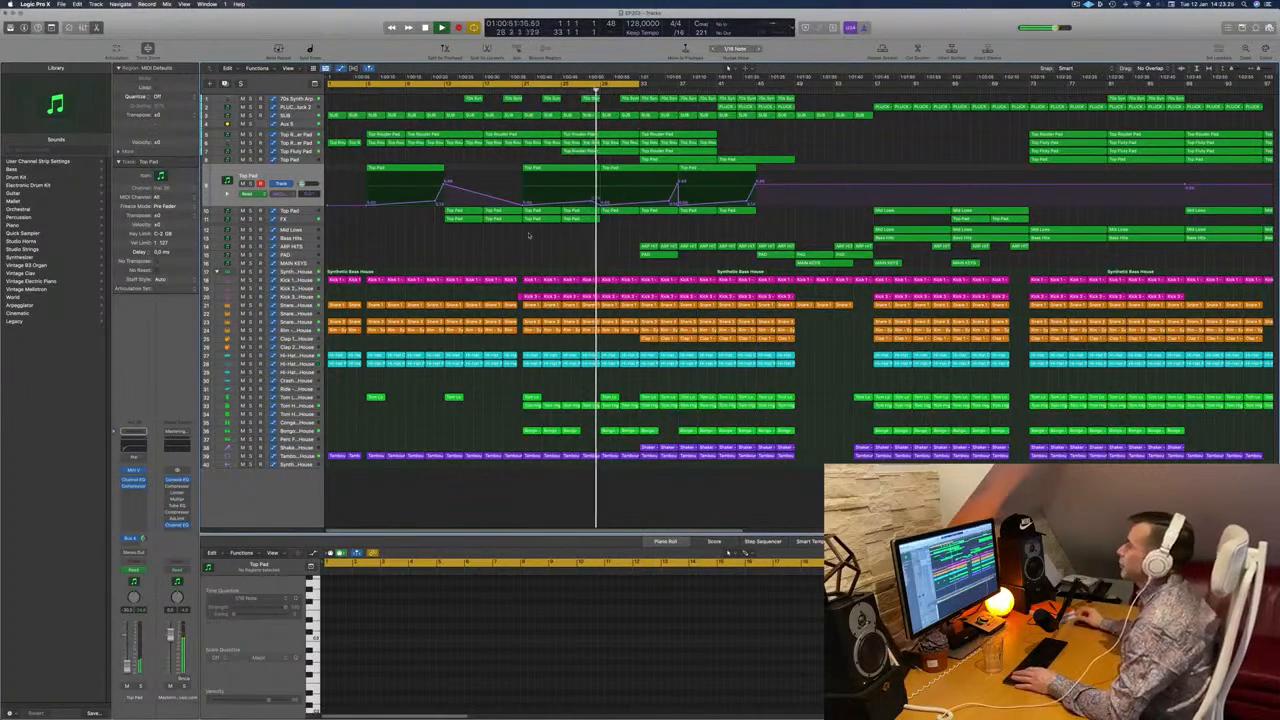
Listen through the passage leading into bar 33 with the reduced Top Pad automation and replay it from about bar 27.
{"action": "key", "text": "super+Right"}
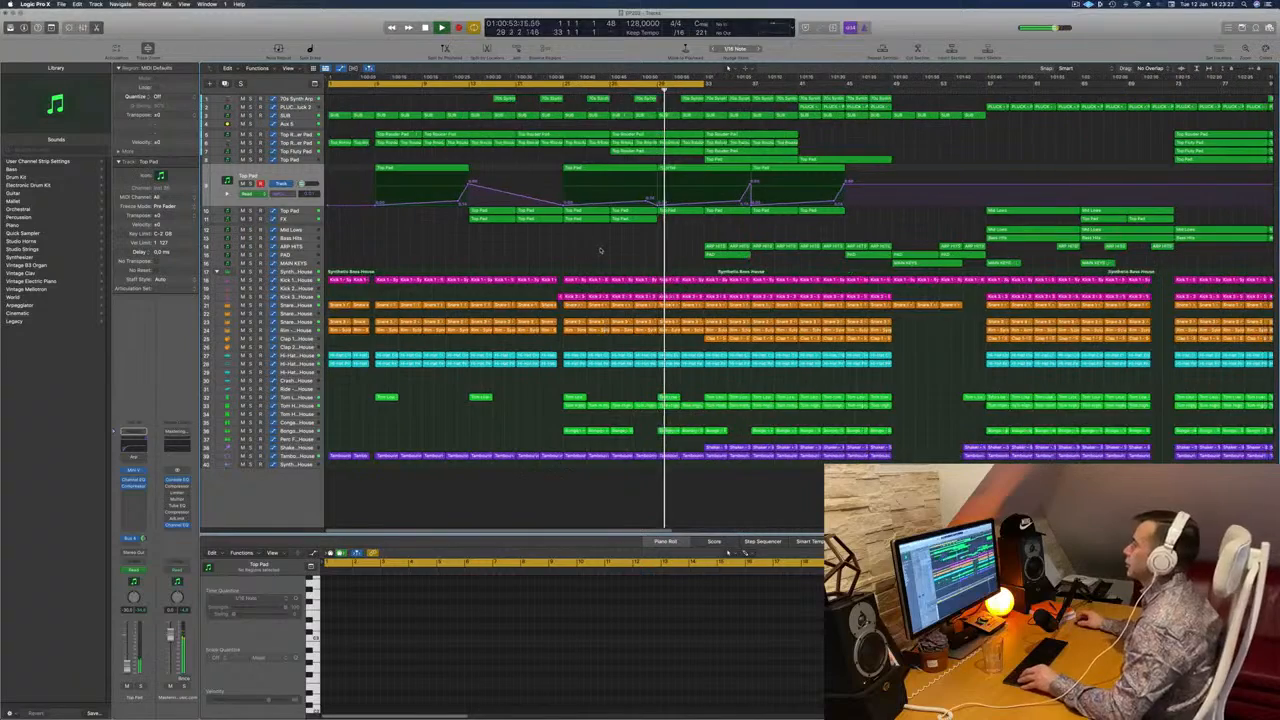
{"action": "key", "text": "super+Left"}
{"action": "key", "text": "super+Left"}
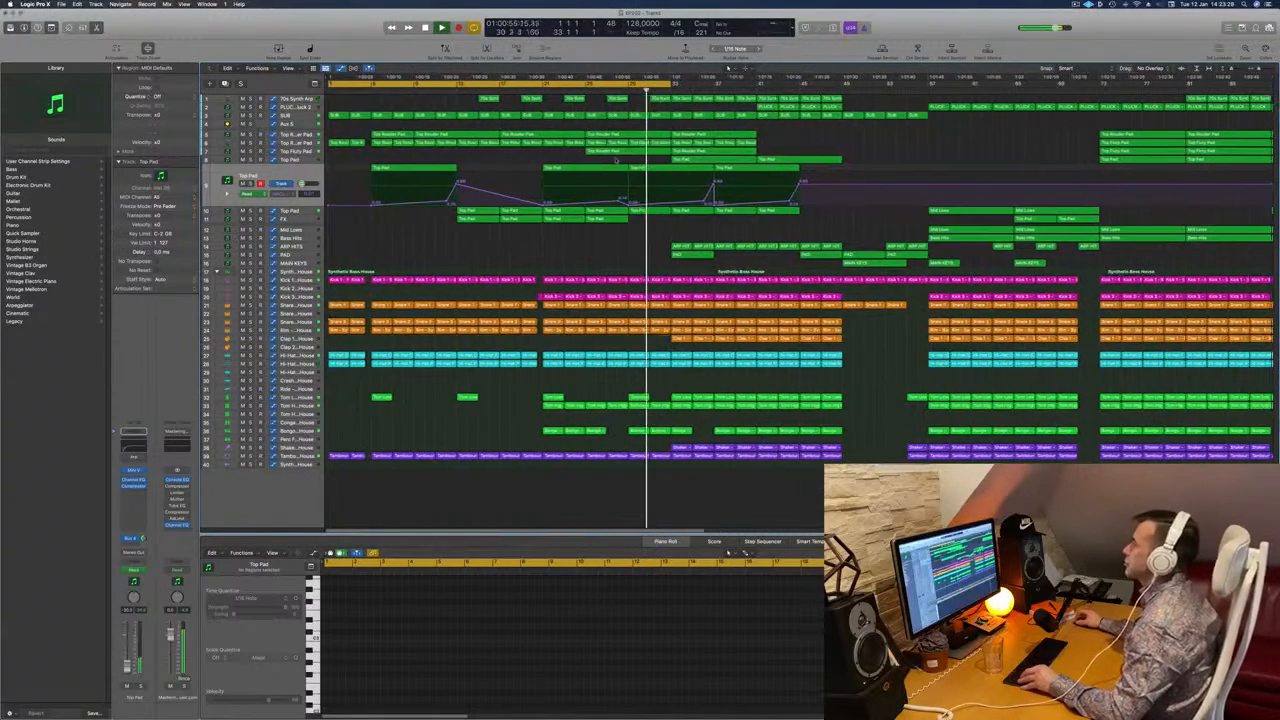
{"action": "key", "text": "super+Left"}
{"action": "key", "text": "super+Left"}
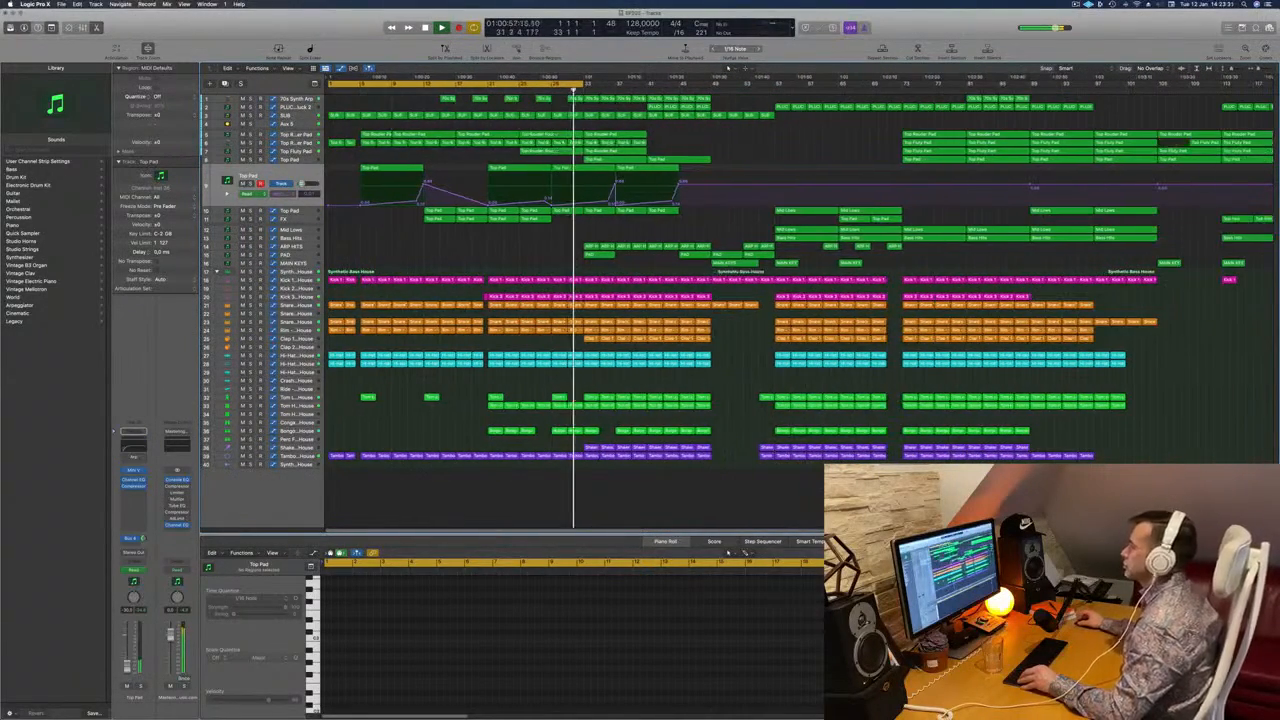
{"action": "key", "text": "super+Right"}
{"action": "key", "text": "super+Right"}
{"action": "key", "text": "super+Left"}
{"action": "key", "text": "super+Left"}
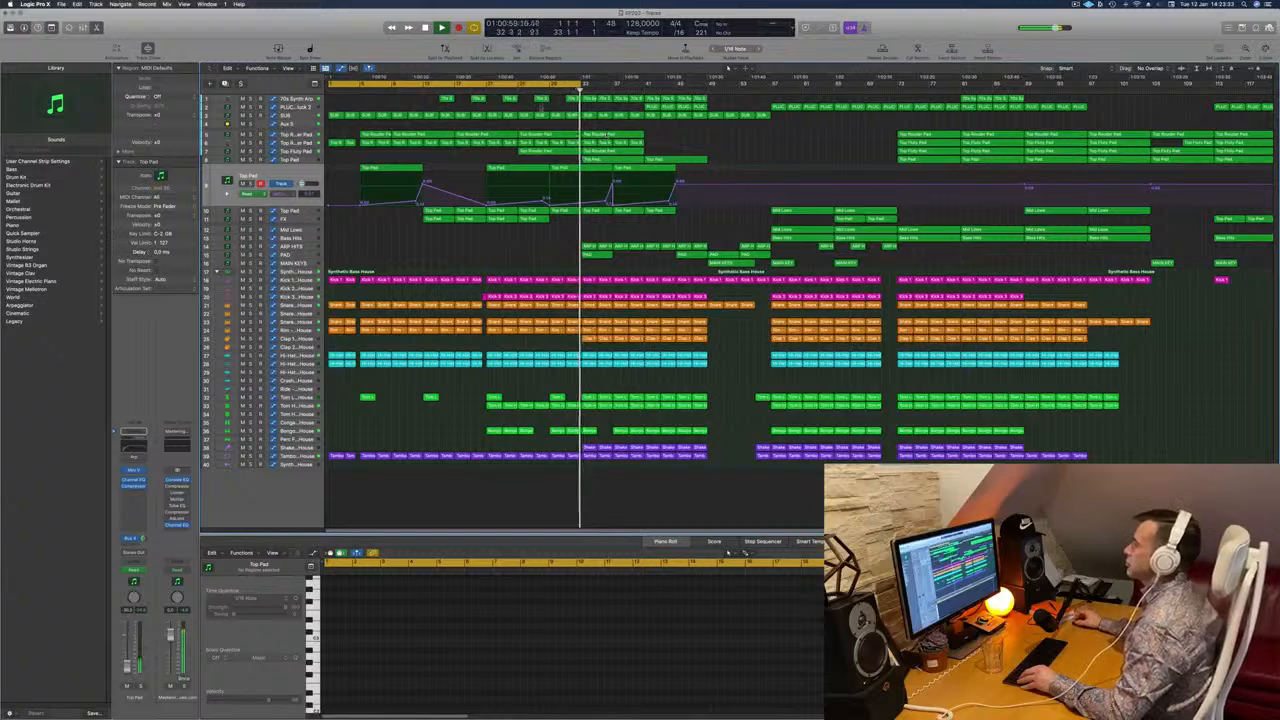
{"action": "left_click", "coordinate": [533, 90]}
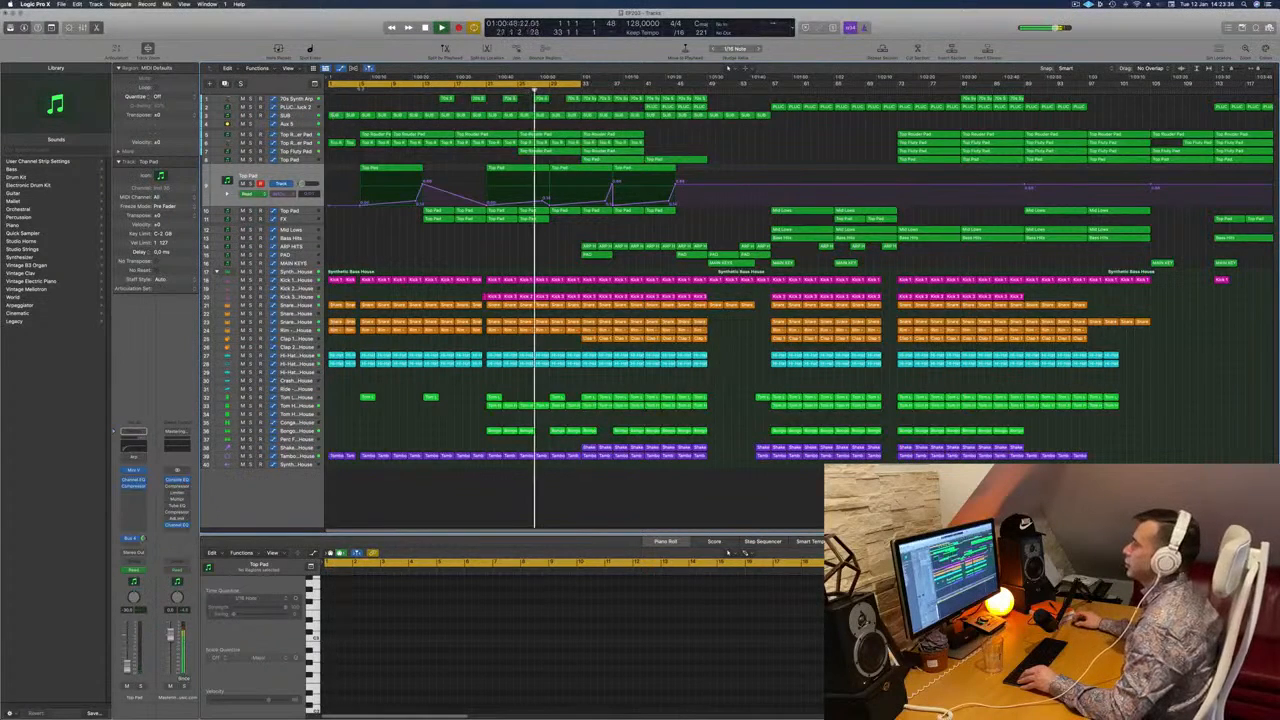
Audition the 70s Synth Arp track in solo and compare the full mix with and without it.
{"action": "left_click", "coordinate": [290, 100]}
{"action": "key", "text": "s"}
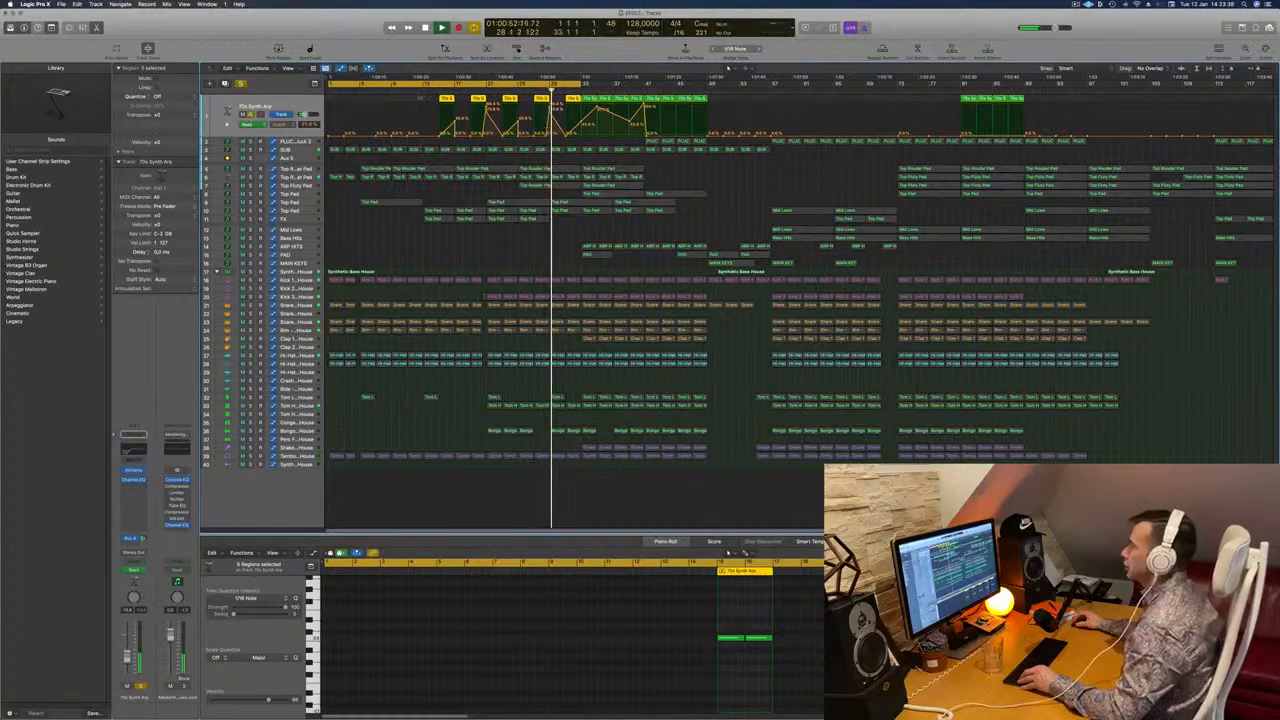
{"action": "key", "text": "s"}
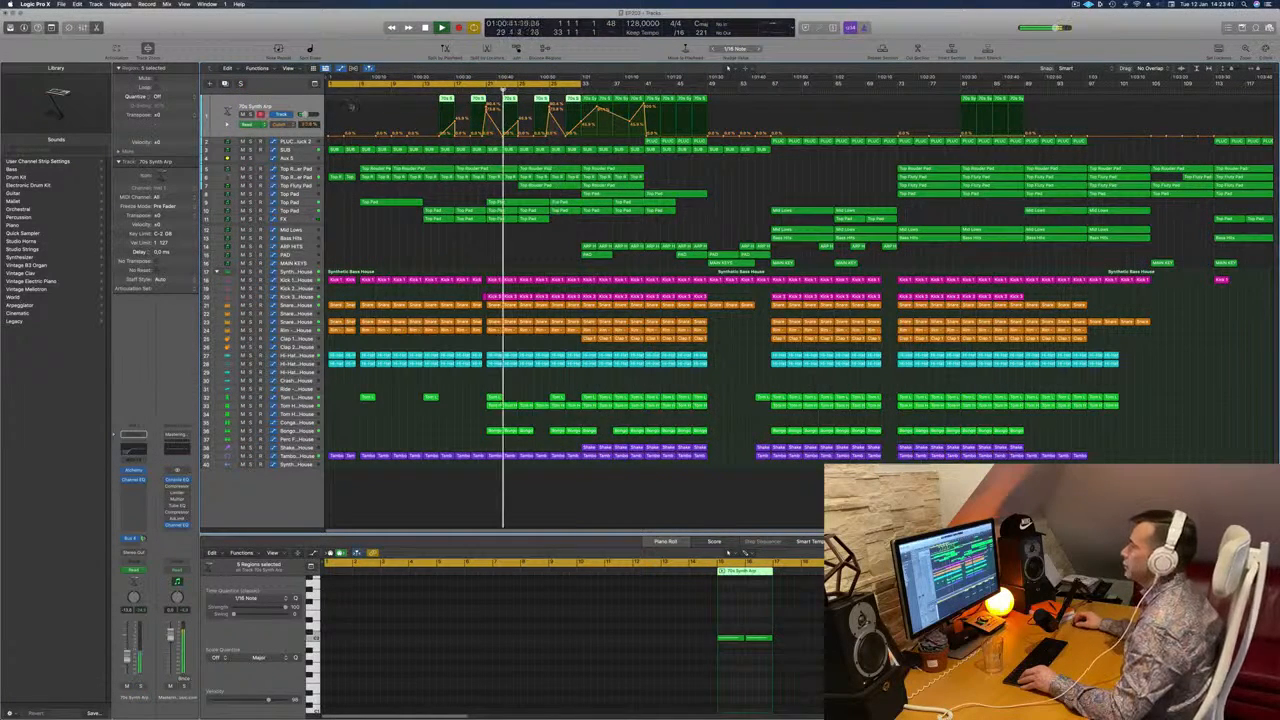
{"action": "key", "text": "s"}
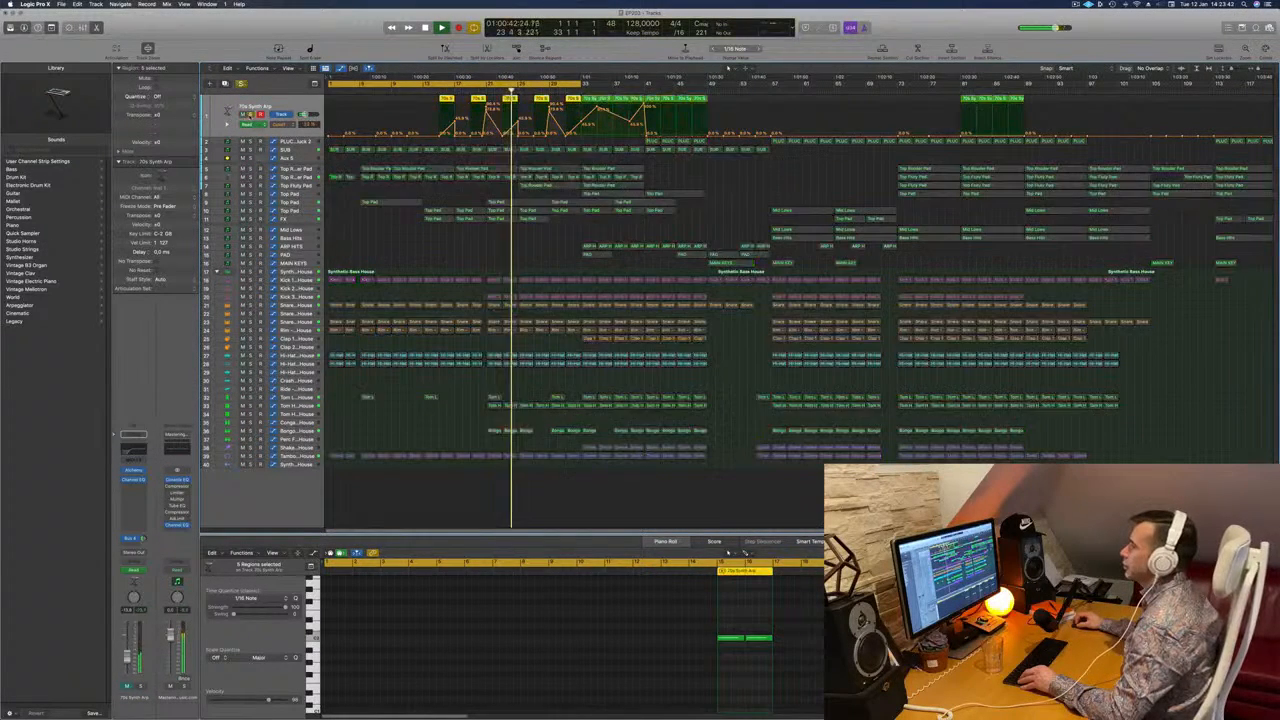
{"action": "key", "text": "s"}
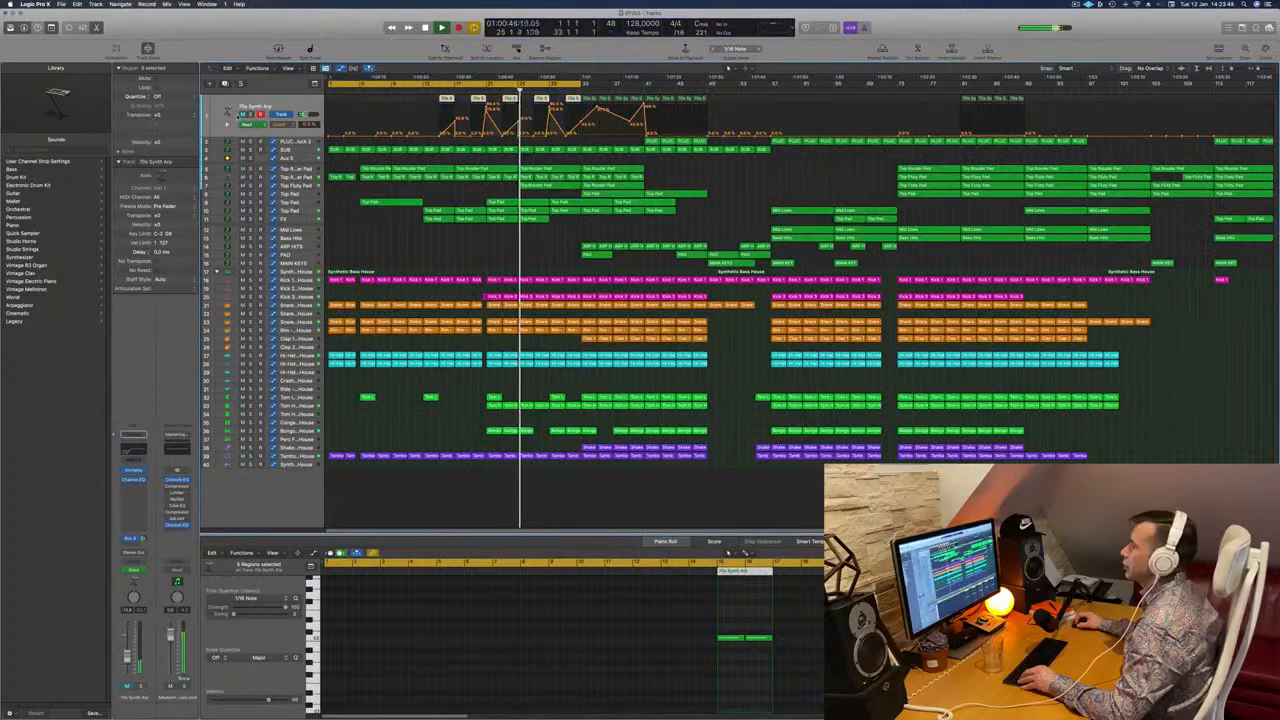
{"action": "key", "text": "m"}
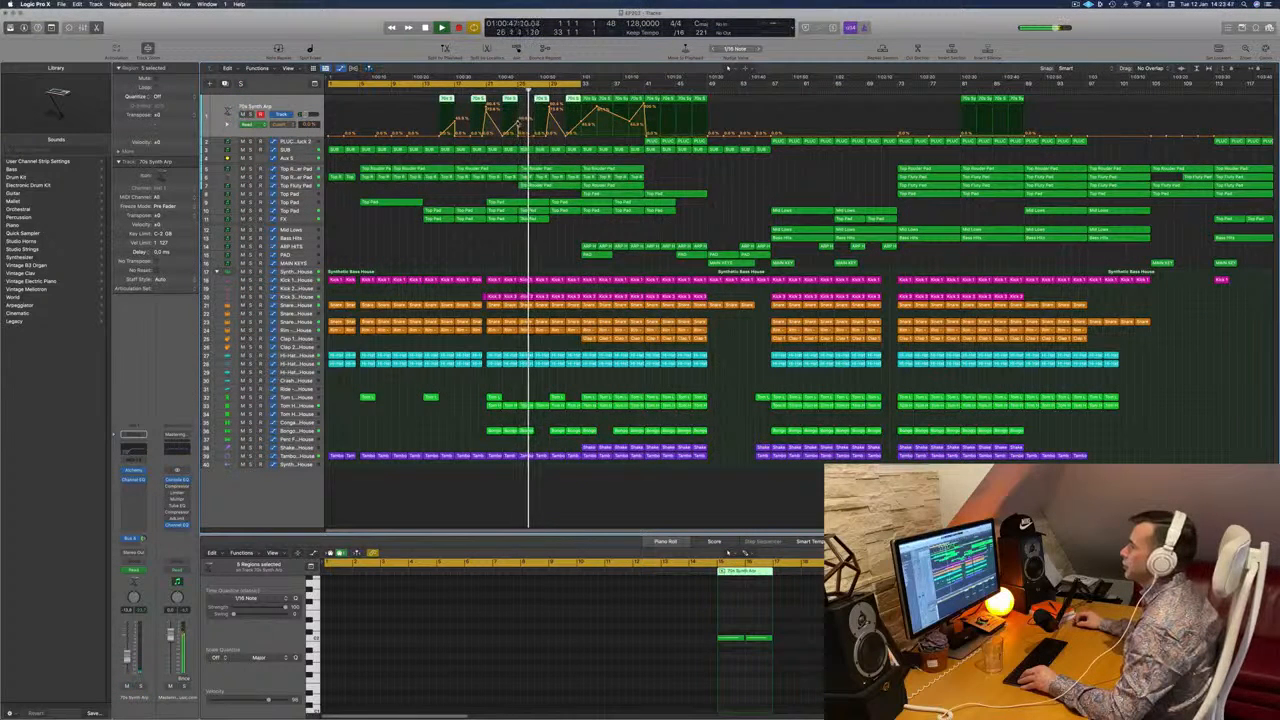
Raise the 70s Synth Arp automation peak at bar 25 and listen to the surrounding passage.
{"action": "left_click_drag", "start_coordinate": [518, 123], "coordinate": [518, 120]}
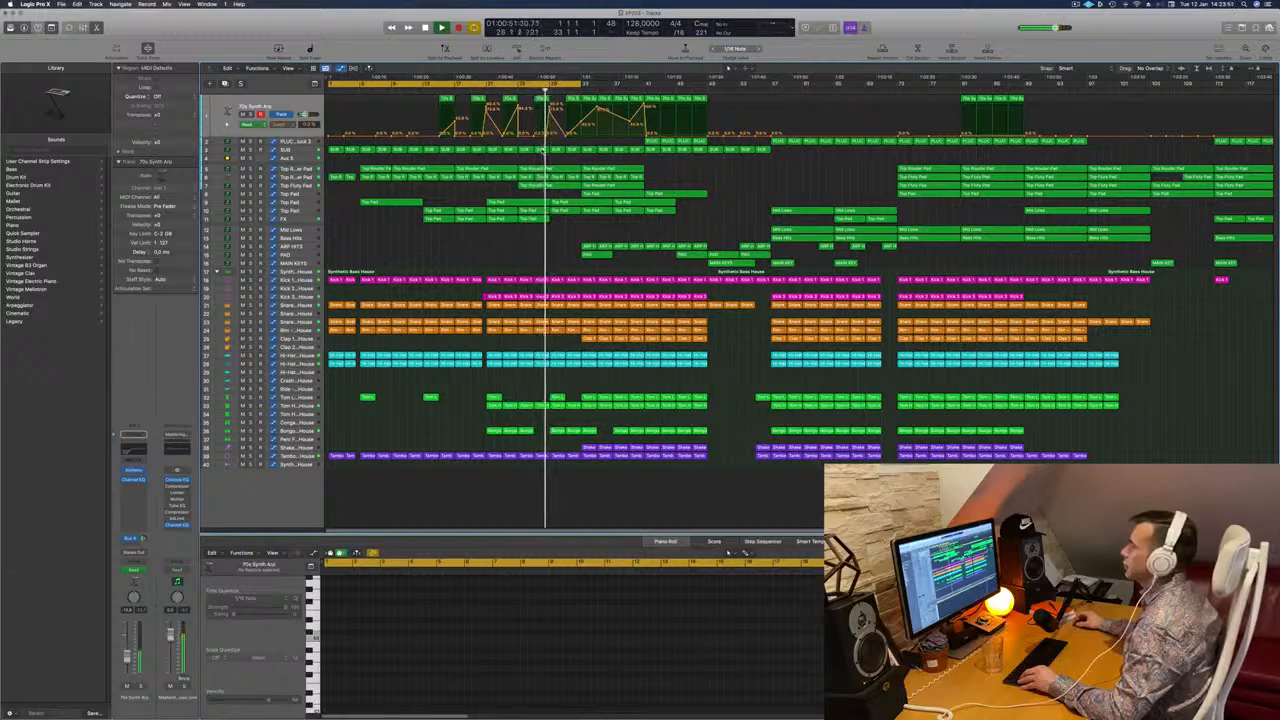
{"action": "key", "text": "super+Right"}
{"action": "key", "text": "super+Right"}
{"action": "key", "text": "super+Left"}
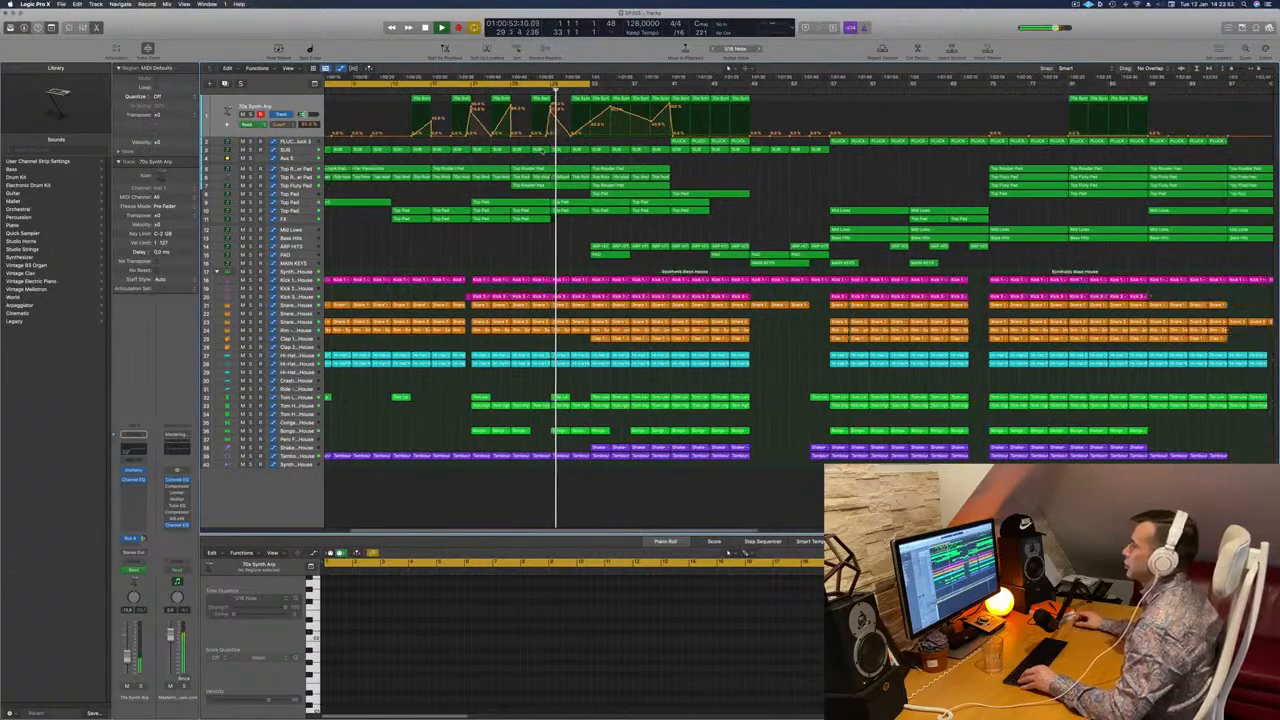
{"action": "key", "text": "super+Left"}
{"action": "key", "text": "super+Left"}
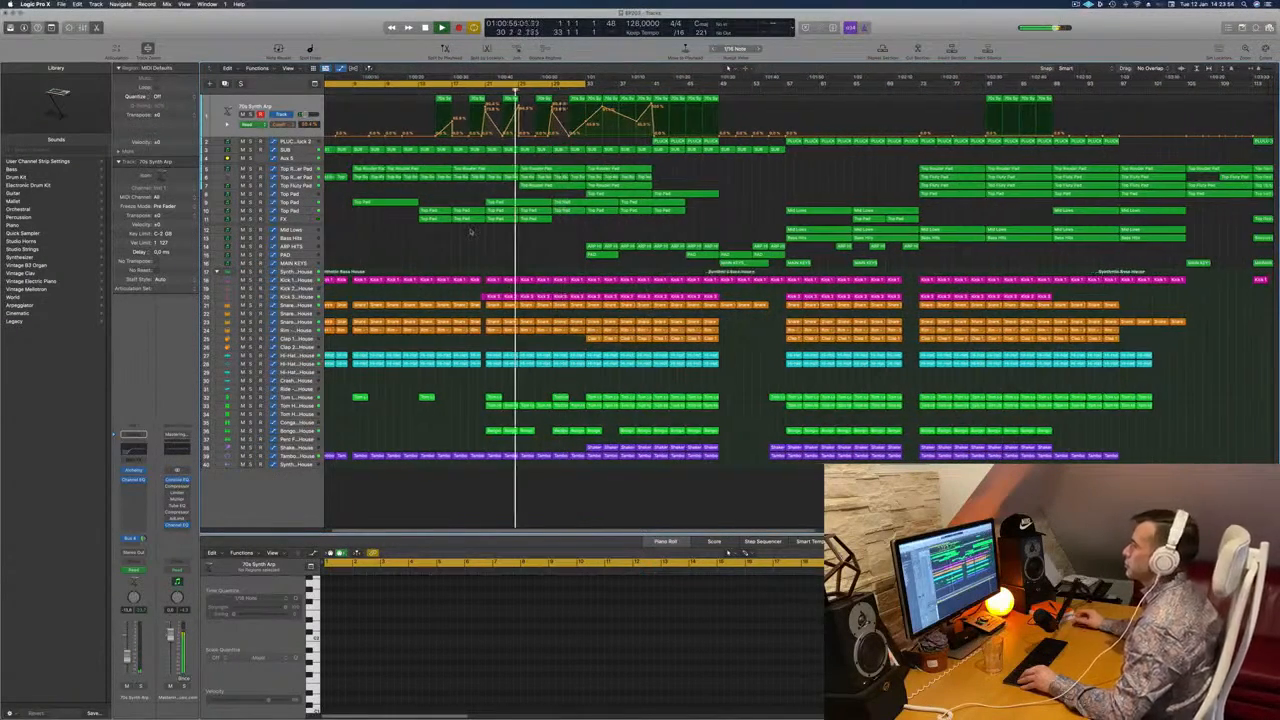
Move the cycle range to bars 33–49 and start playback from bar 33.
{"action": "left_click", "coordinate": [306, 219]}
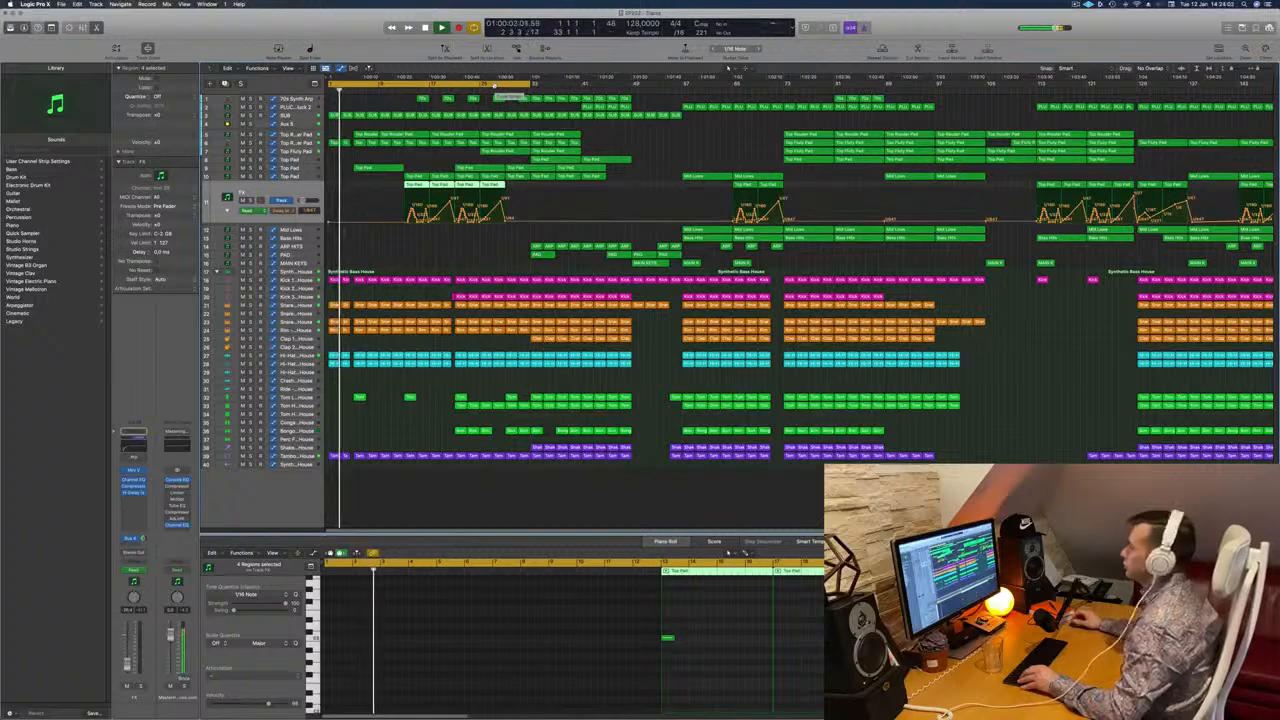
{"action": "left_click_drag", "start_coordinate": [493, 84], "coordinate": [635, 90]}
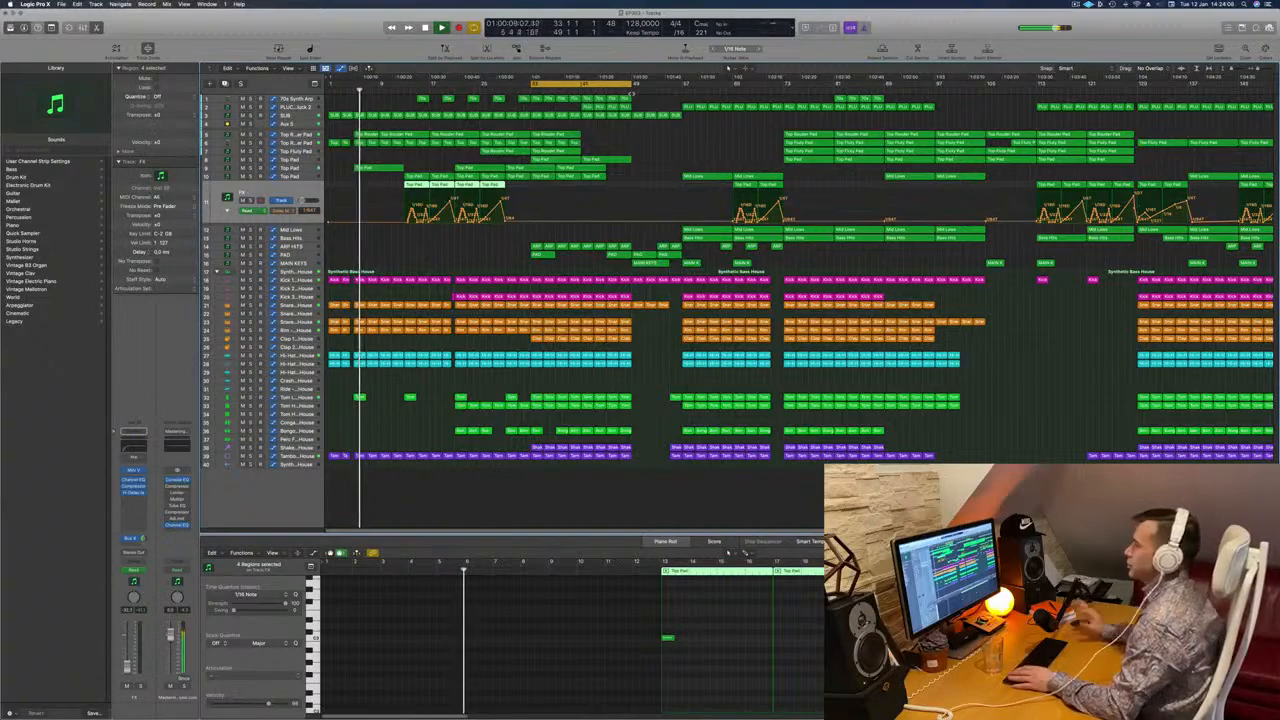
{"action": "key", "text": "space"}
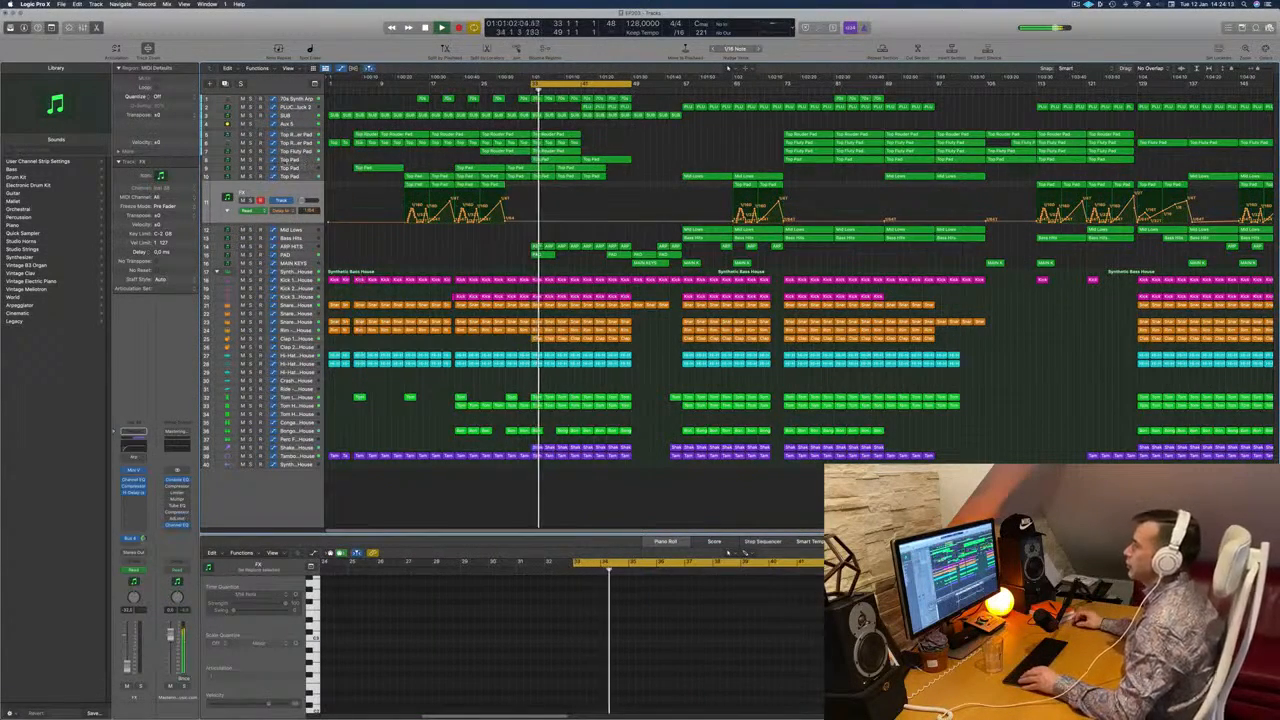
Audition the Top Pad track that enters at bar 33 in solo, and return to the full mix.
{"action": "left_click", "coordinate": [287, 160]}
{"action": "key", "text": "s"}
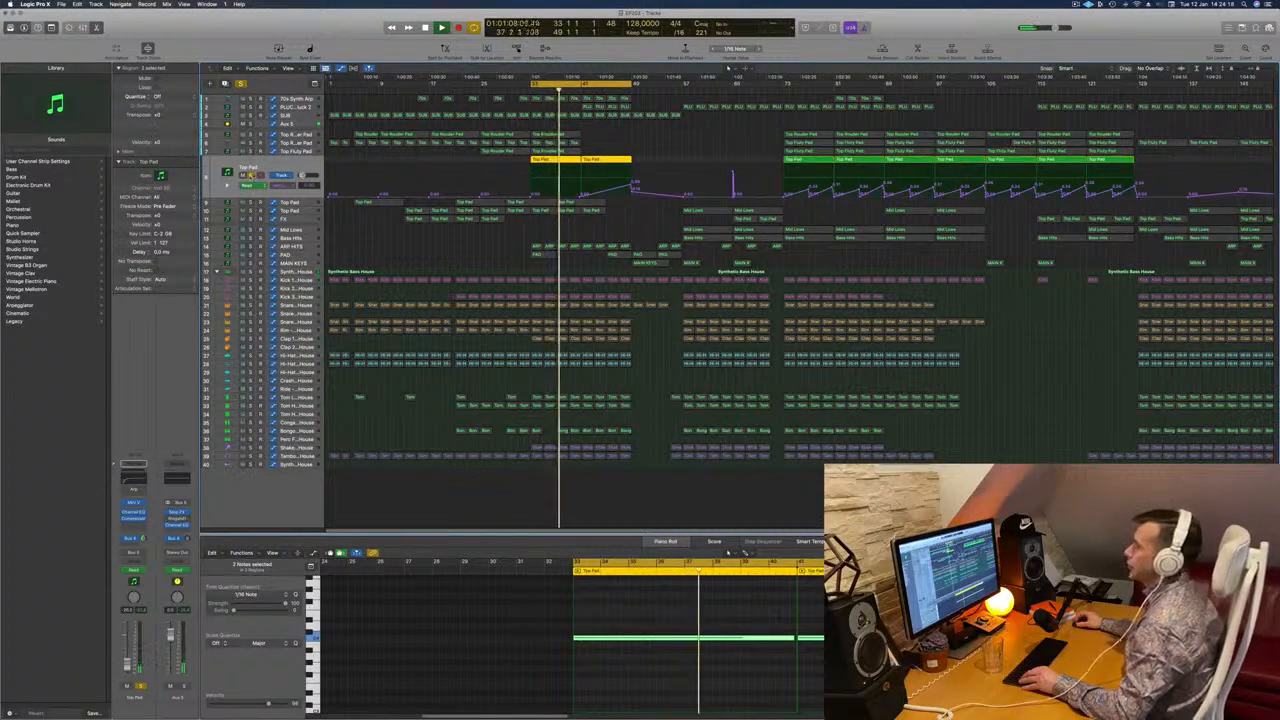
{"action": "key", "text": "s"}
Select the Aux 5 track and expand its additional automation lane to examine the rise toward bar 41.
{"action": "left_click", "coordinate": [296, 127]}
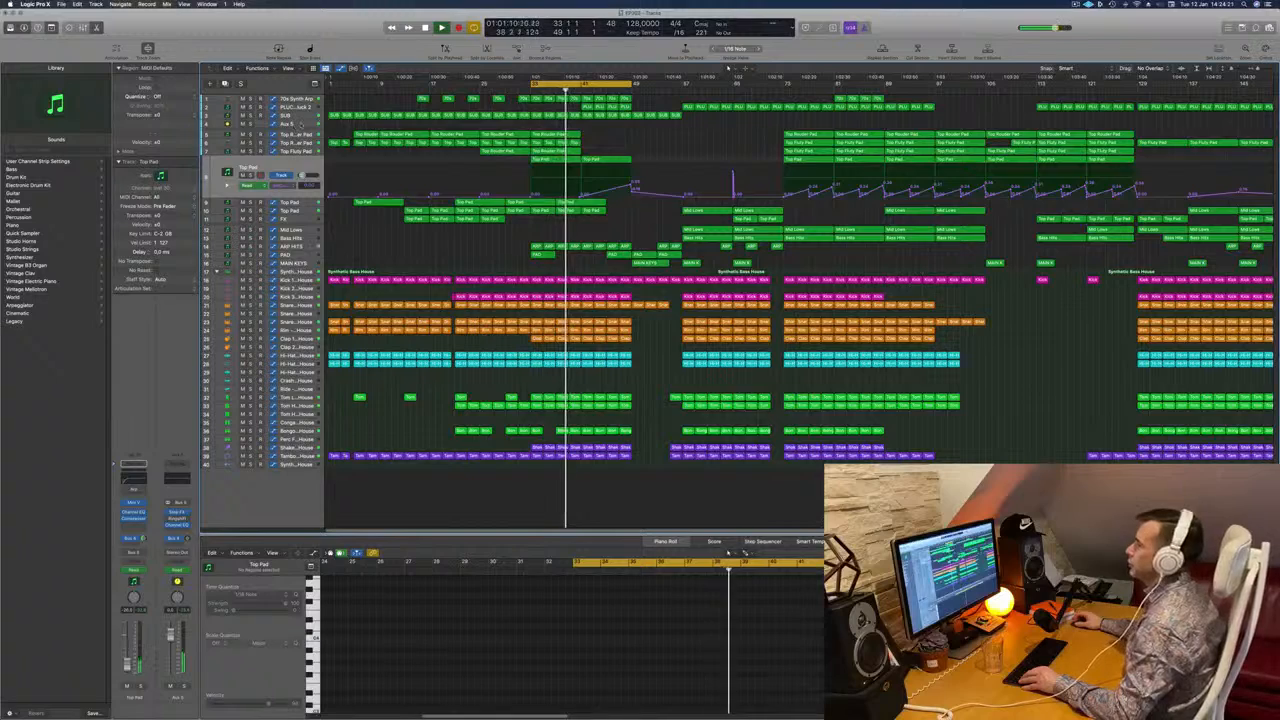
{"action": "left_click", "coordinate": [300, 124]}
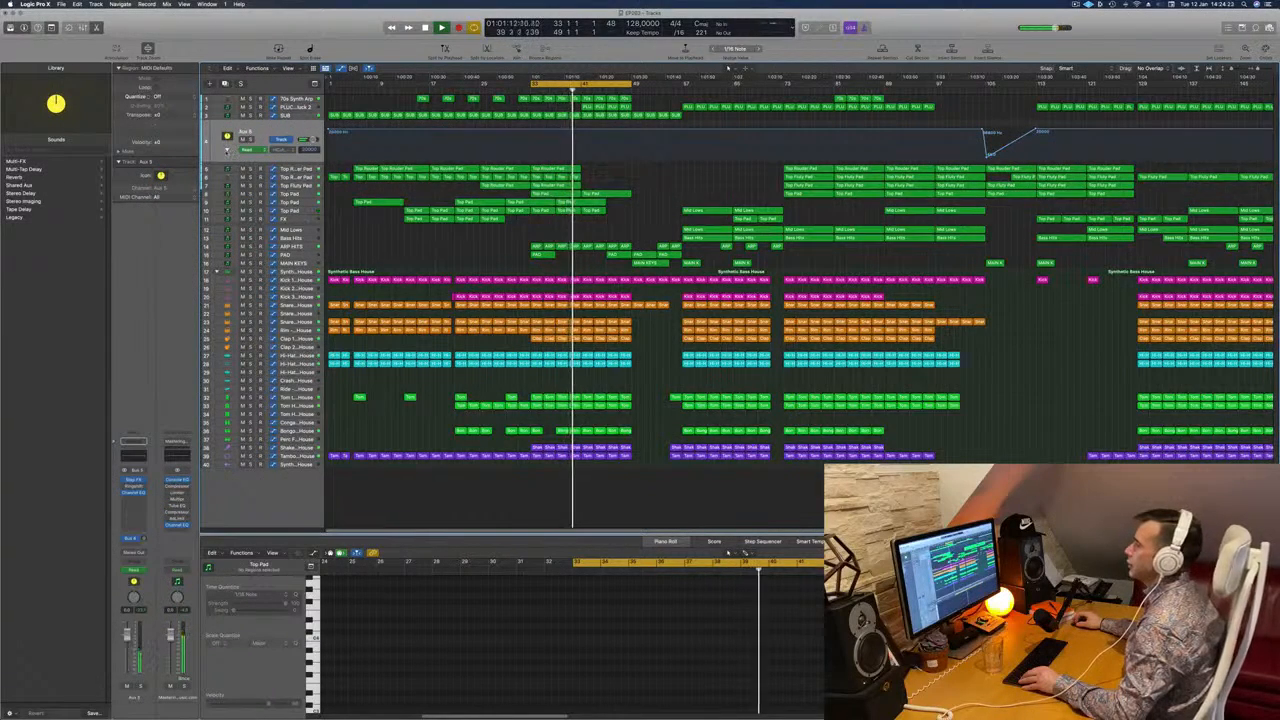
{"action": "left_click", "coordinate": [227, 150]}
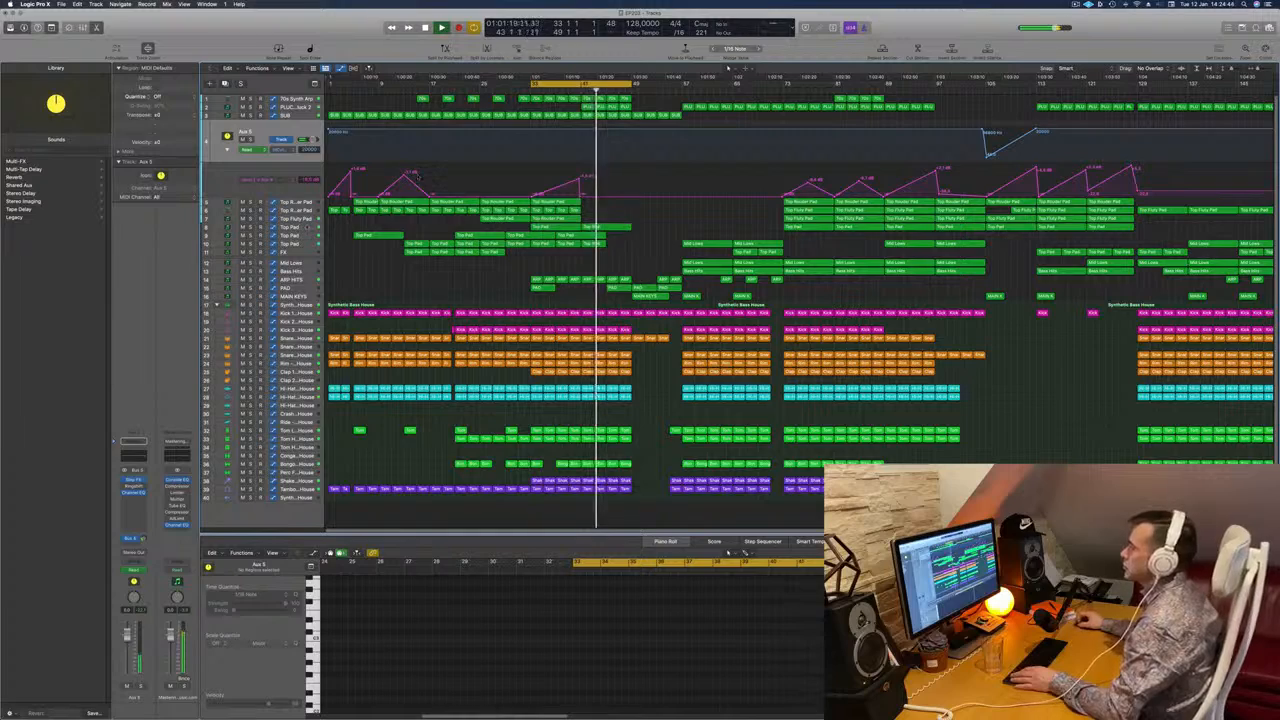
Go back to the Top Pad track entering at bar 33 and check its rising automation in solo.
{"action": "left_click", "coordinate": [298, 227]}
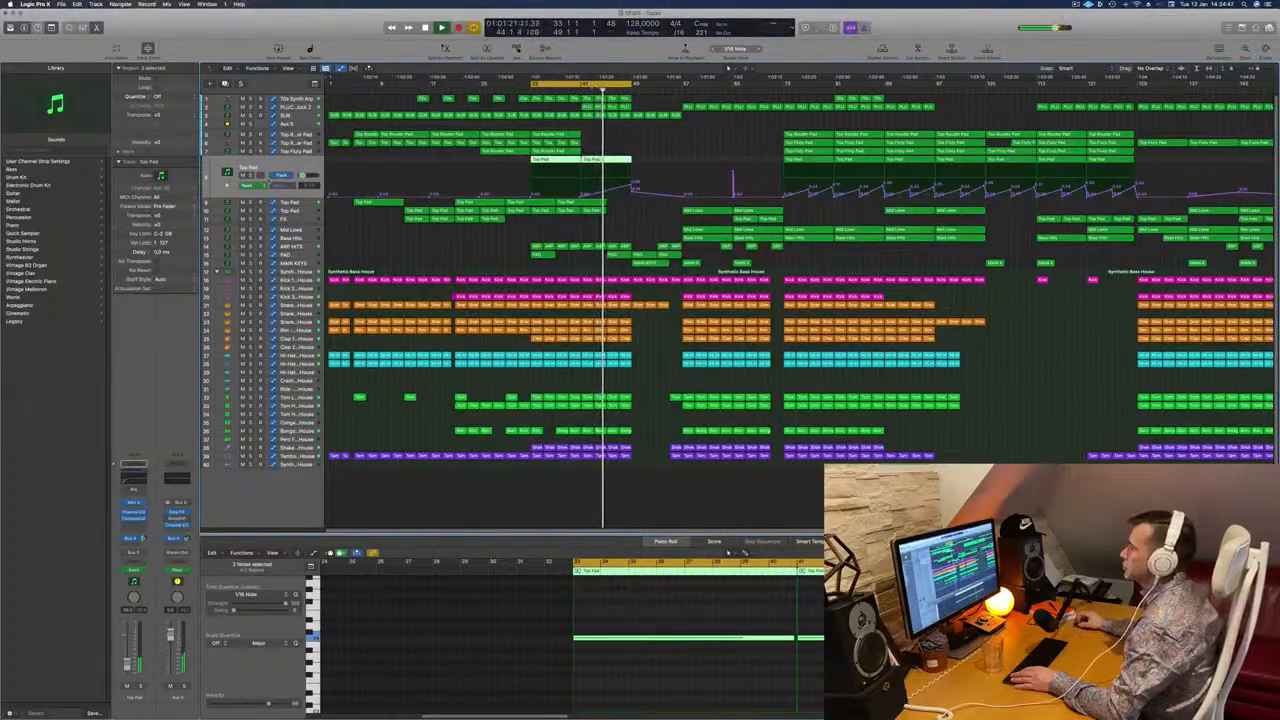
{"action": "key", "text": "ctrl+s"}
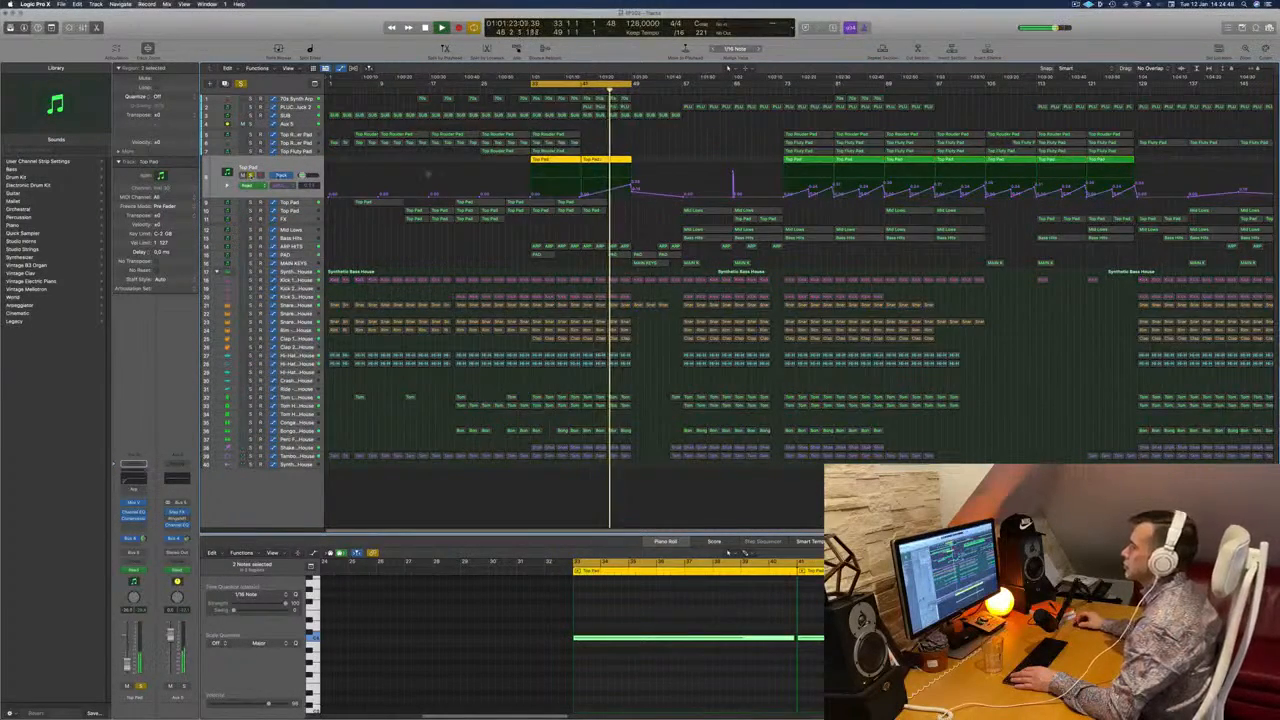
{"action": "key", "text": "ctrl+s"}
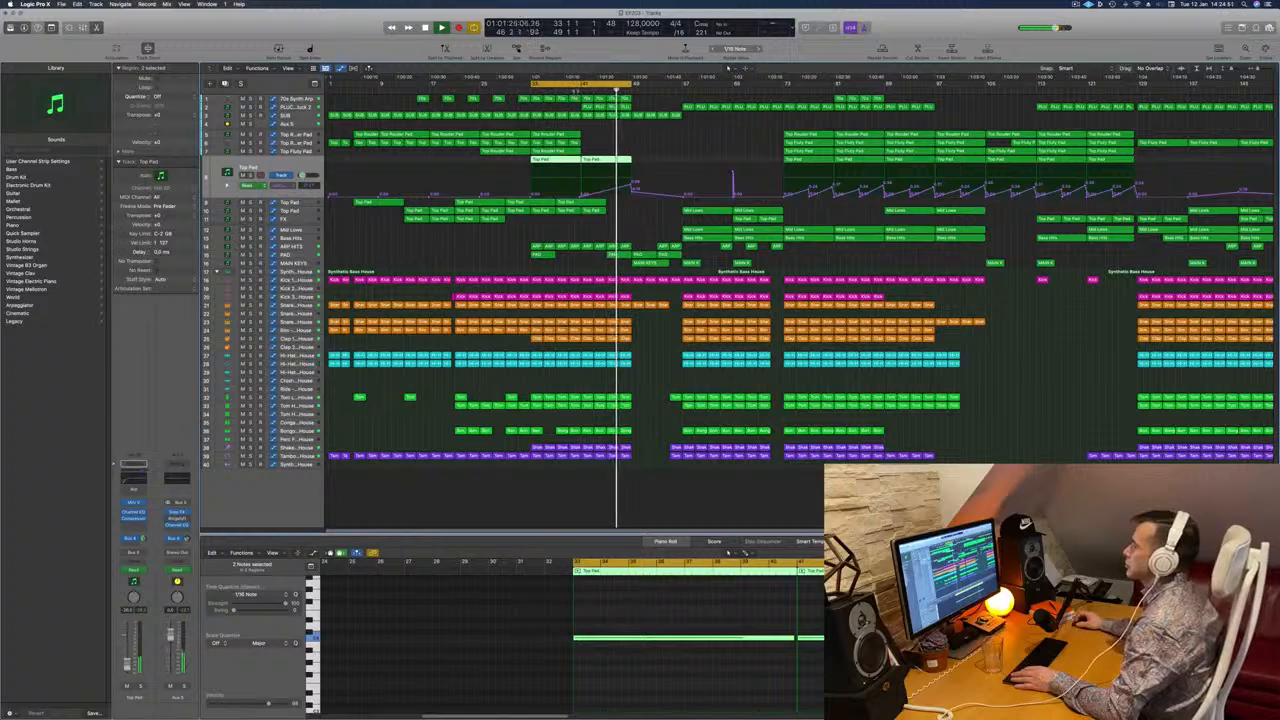
Delete the Top Pad region at bars 37–45 on the next track and audition the Top Pad track below it in solo.
{"action": "key", "text": "Down"}
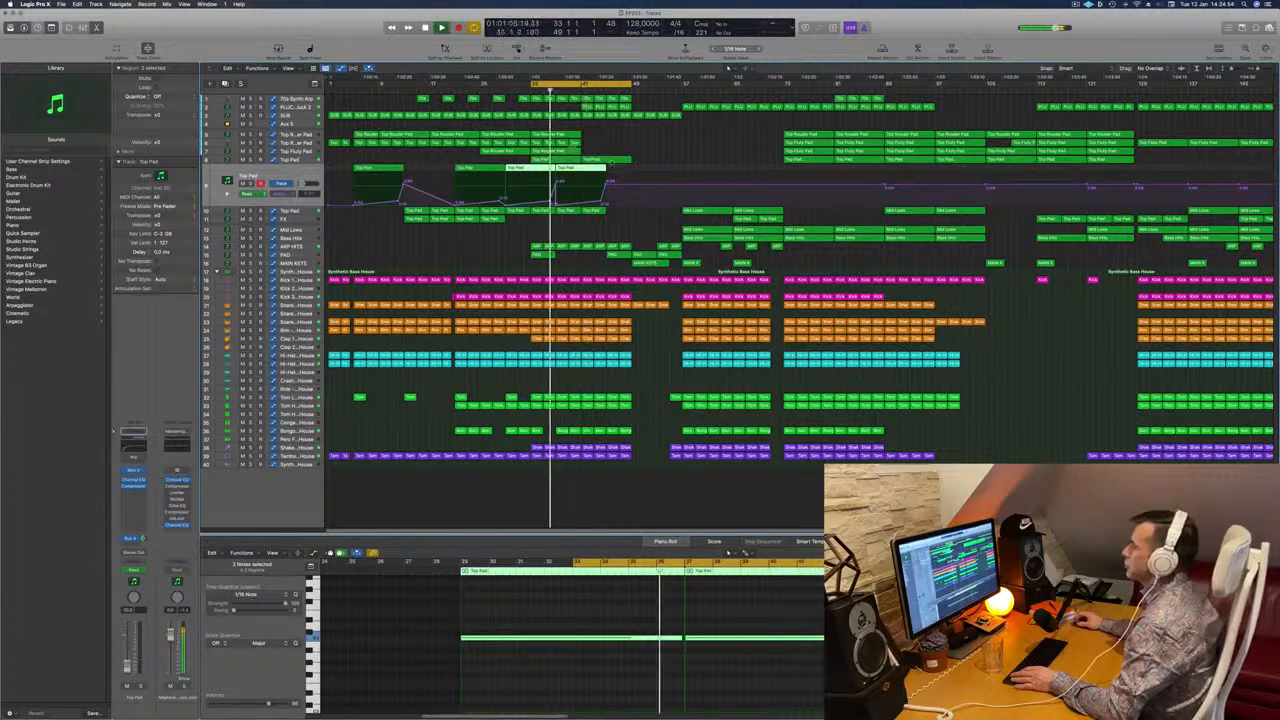
{"action": "left_click", "coordinate": [654, 165]}
{"action": "left_click", "coordinate": [580, 170]}
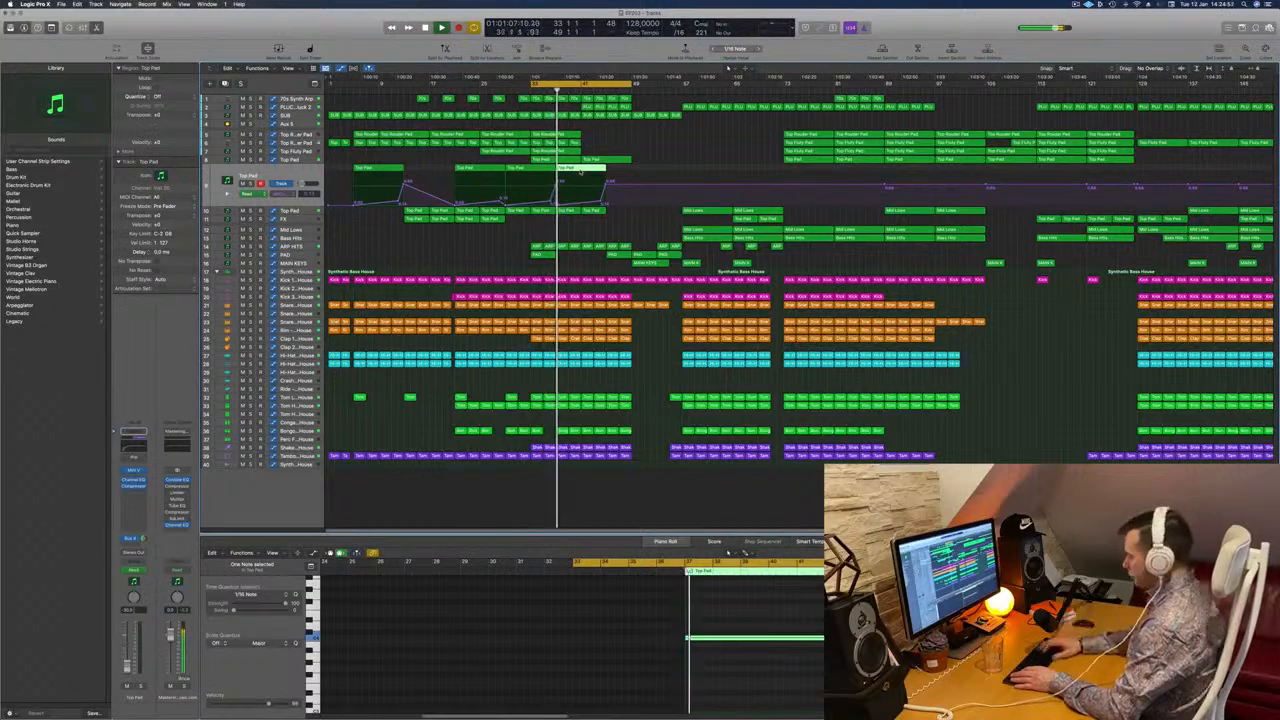
{"action": "key", "text": "Delete"}
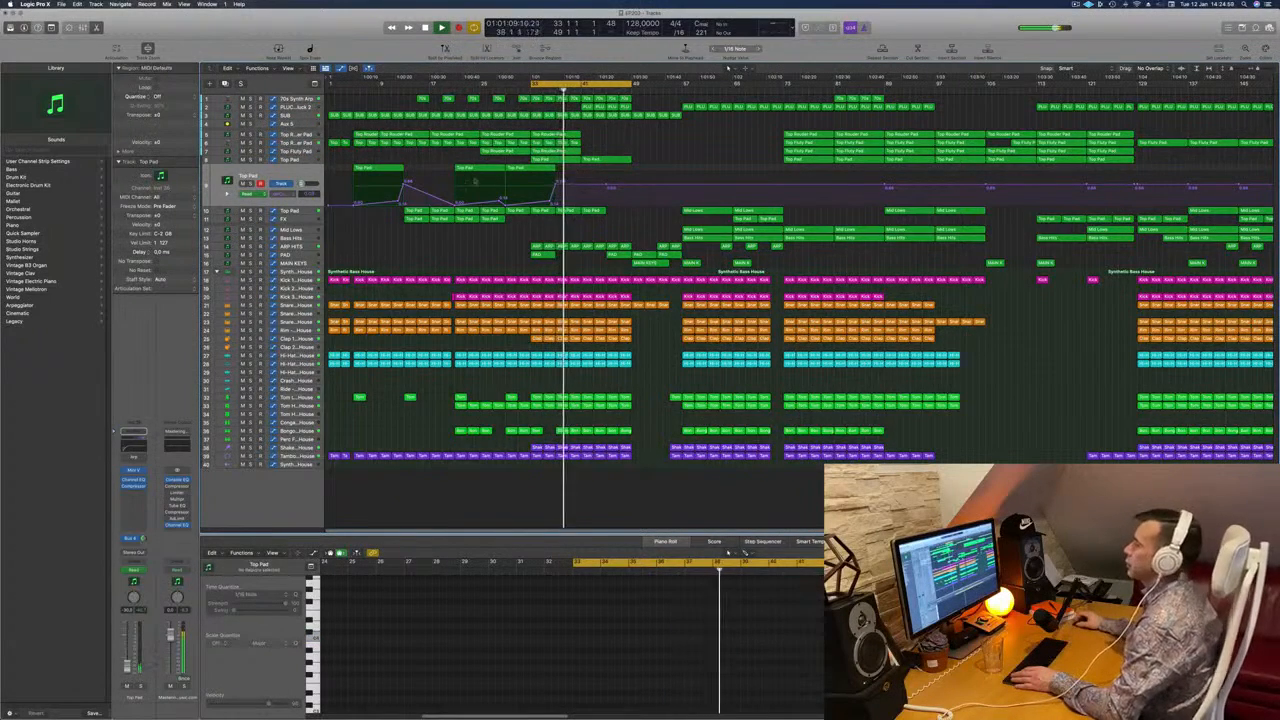
{"action": "left_click", "coordinate": [248, 211]}
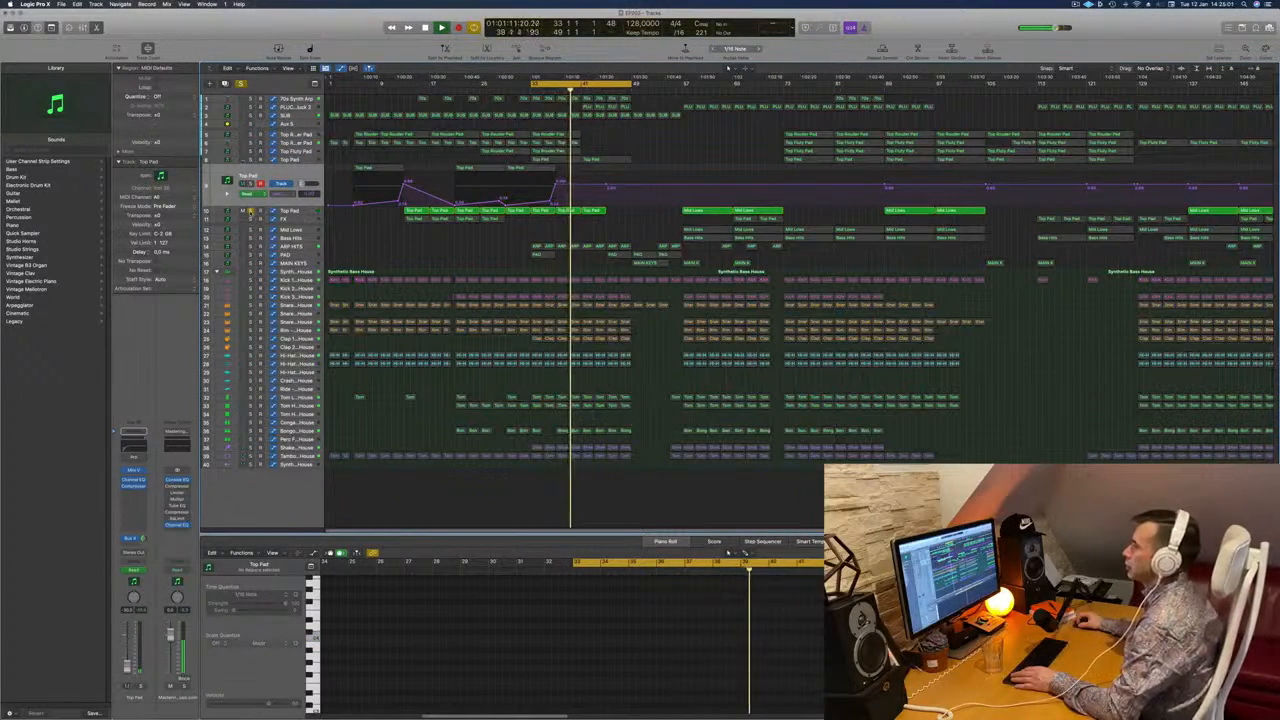
{"action": "left_click", "coordinate": [248, 211]}
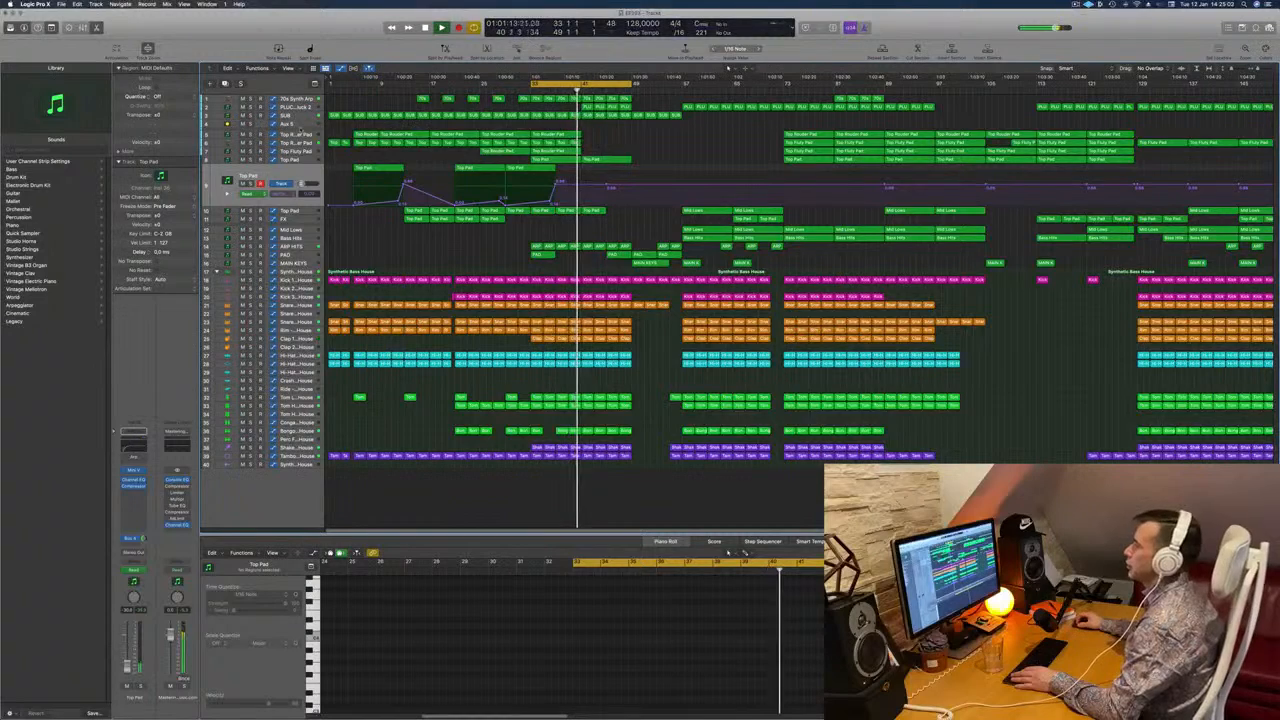
Reopen the additional Aux 5 automation lane and replay the build-up into bar 41.
{"action": "left_click", "coordinate": [290, 124]}
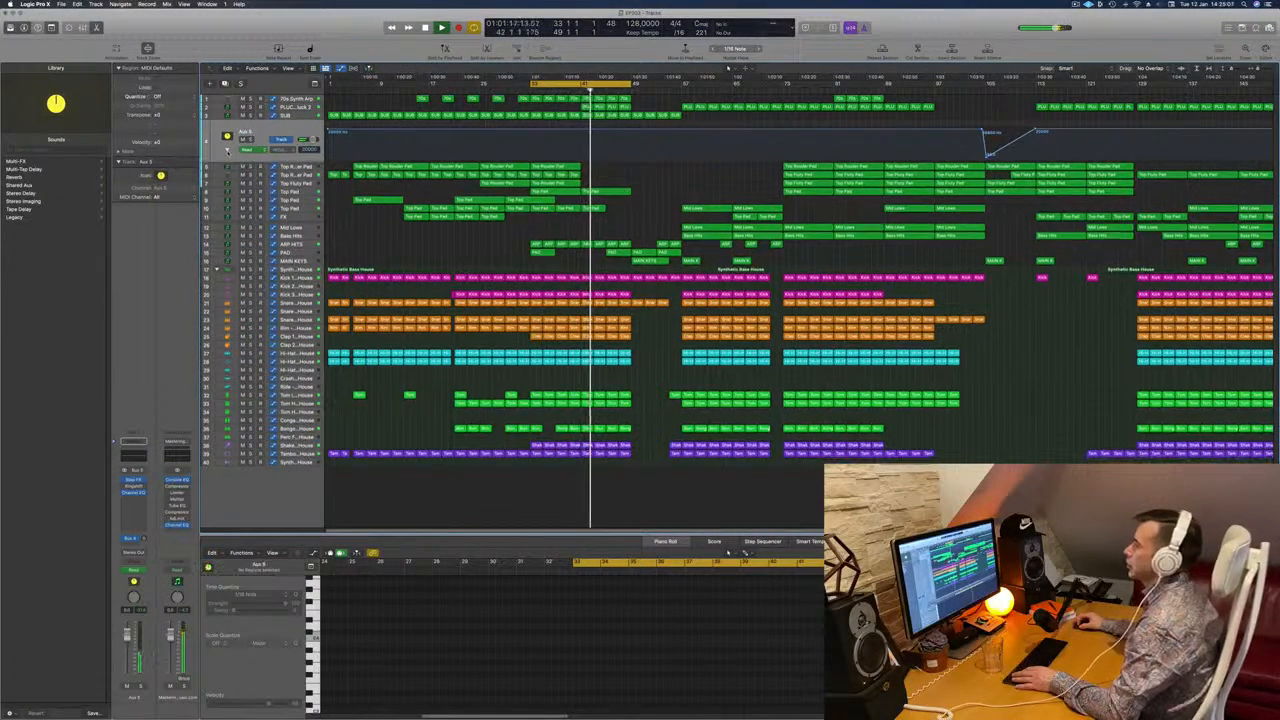
{"action": "left_click", "coordinate": [228, 151]}
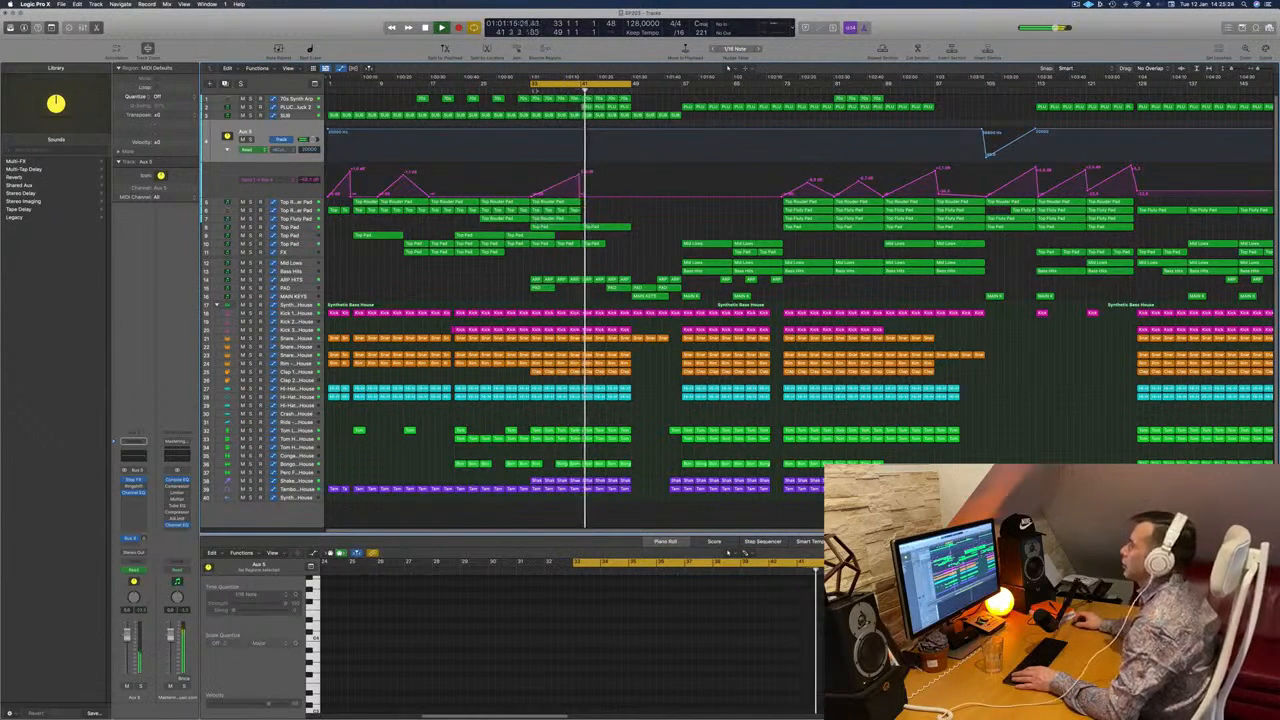
{"action": "key", "text": "space"}
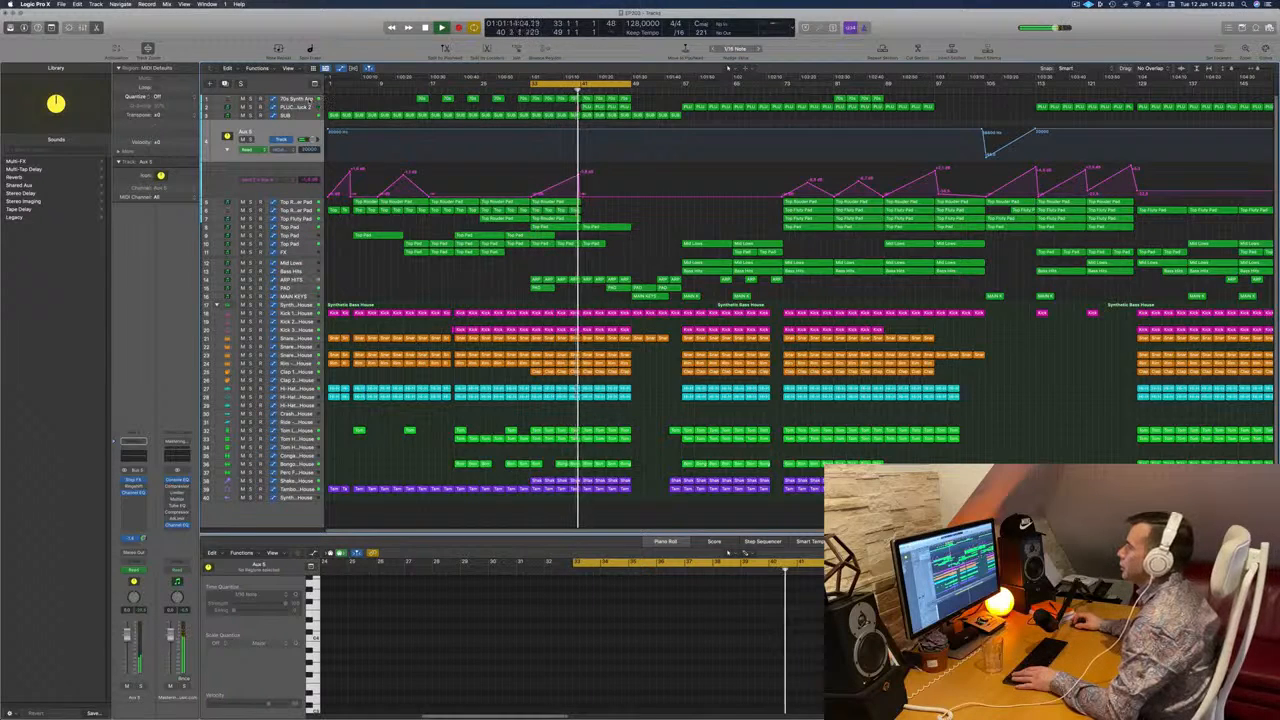
Select the 70s Synth Arp track and check its automation around bar 41 during playback.
{"action": "left_click", "coordinate": [296, 99]}
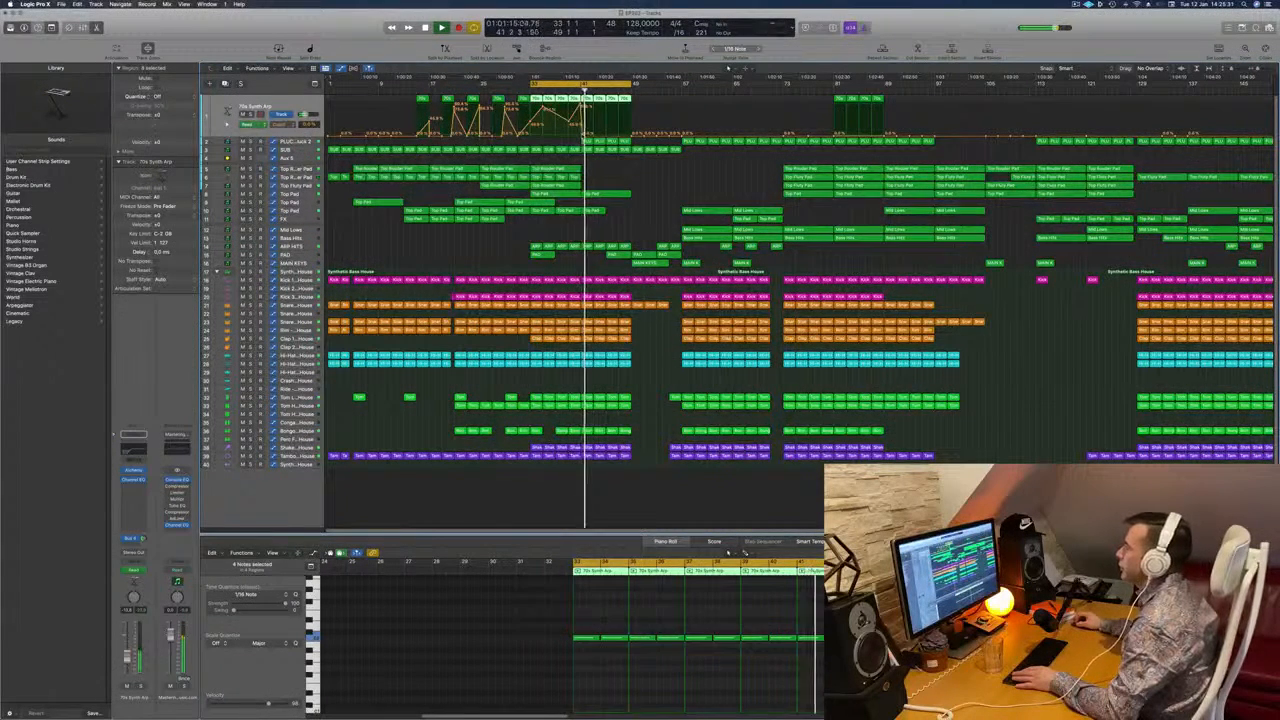
{"action": "left_click", "coordinate": [589, 135]}
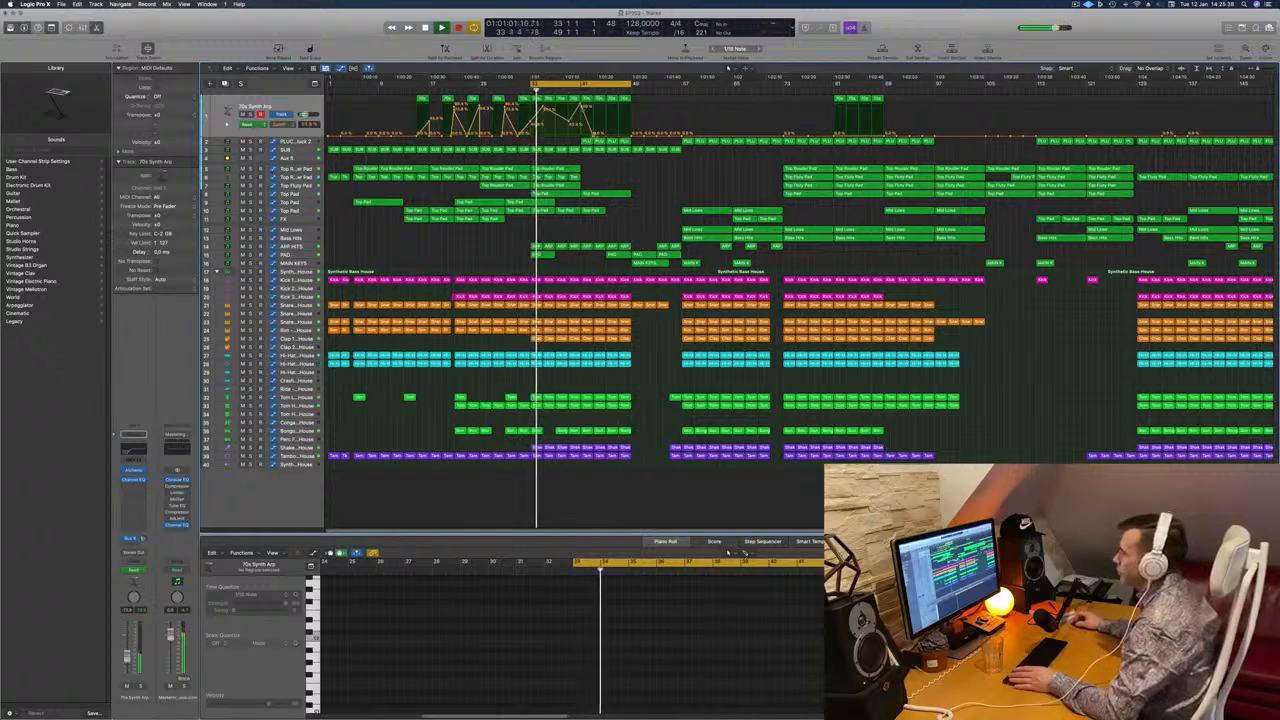
Select the PLUCK - Progressive Pluck 2 track and raise its automation to a peak at bar 41, where the pluck enters.
{"action": "key", "text": "Down"}
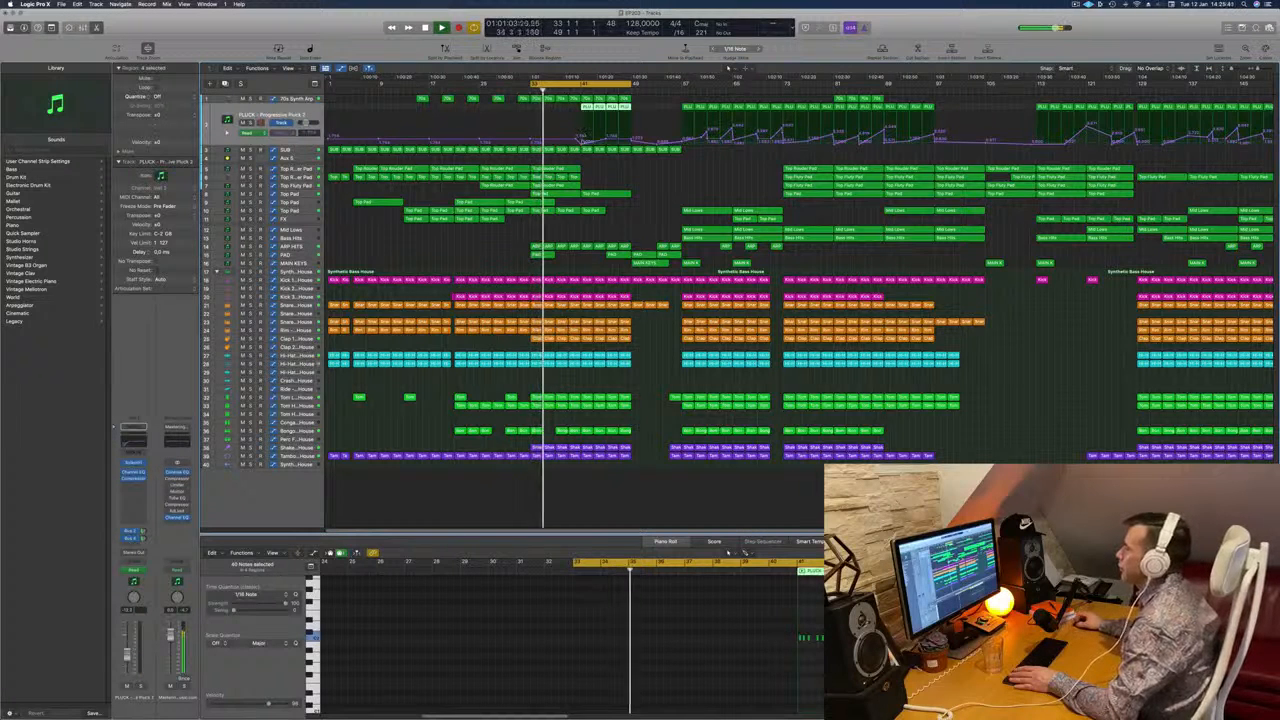
{"action": "left_click", "coordinate": [583, 127]}
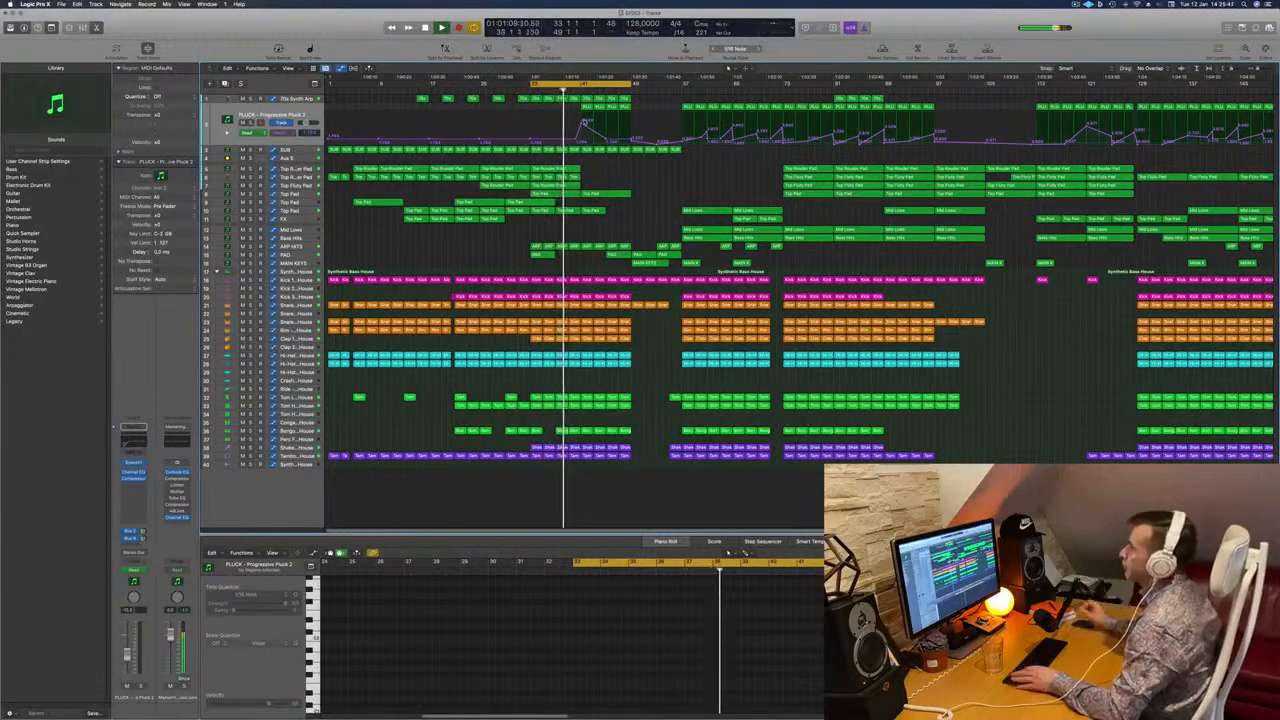
{"action": "scroll", "coordinate": [600, 204], "scroll_direction": "up", "scroll_amount": 4}
{"action": "scroll", "coordinate": [599, 205], "scroll_direction": "up", "scroll_amount": 2}
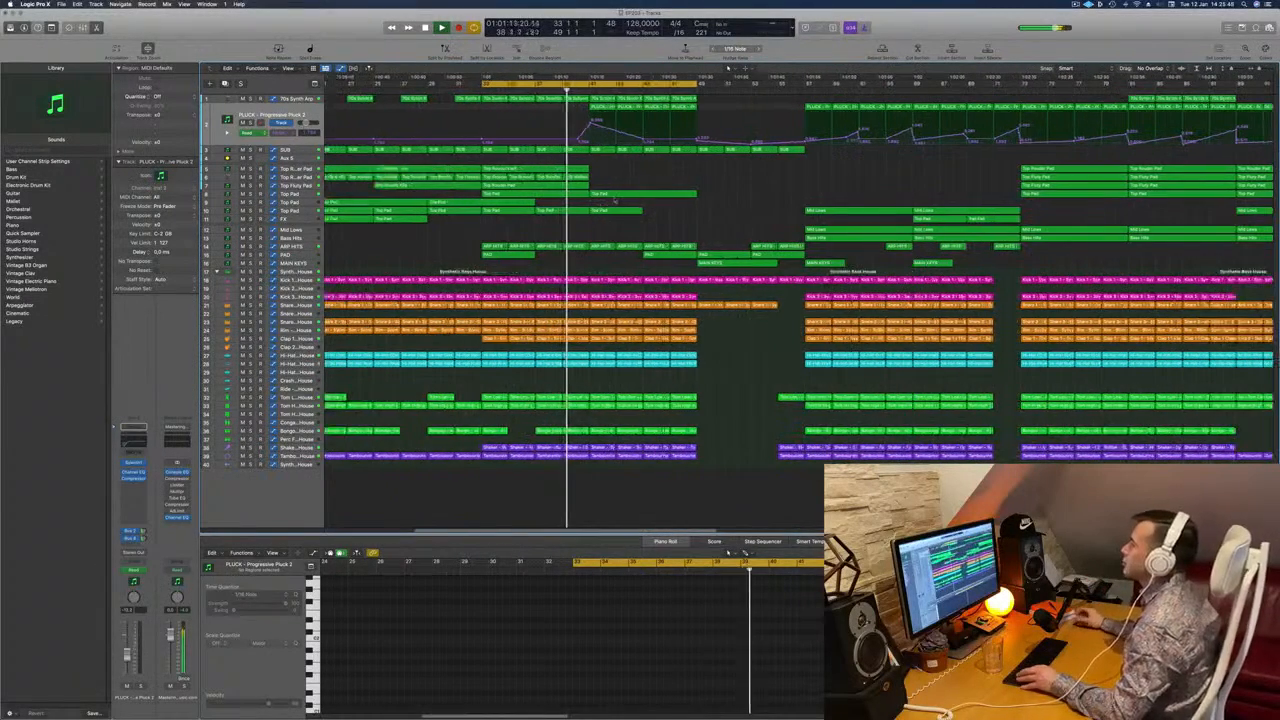
{"action": "scroll", "coordinate": [628, 164], "scroll_direction": "up", "scroll_amount": 2}
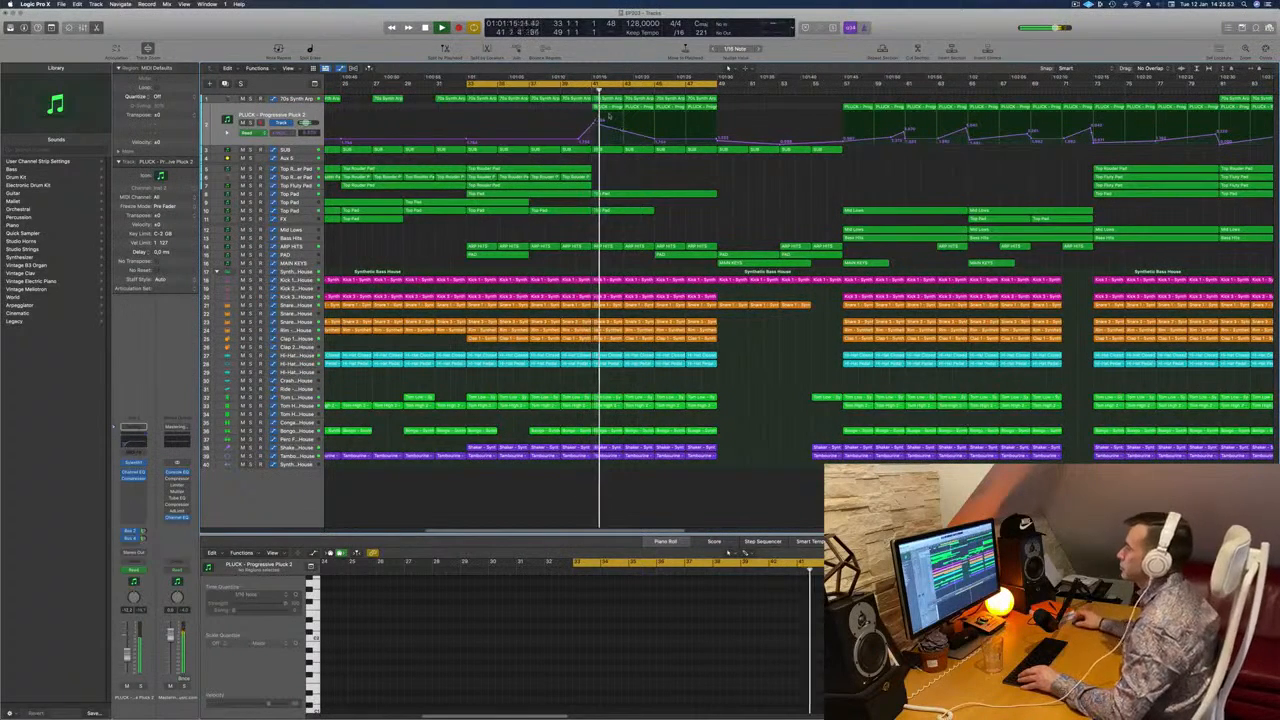
Pull the pluck's automation down at bar 43 after the bar 41 peak and replay the passage.
{"action": "left_click", "coordinate": [582, 91]}
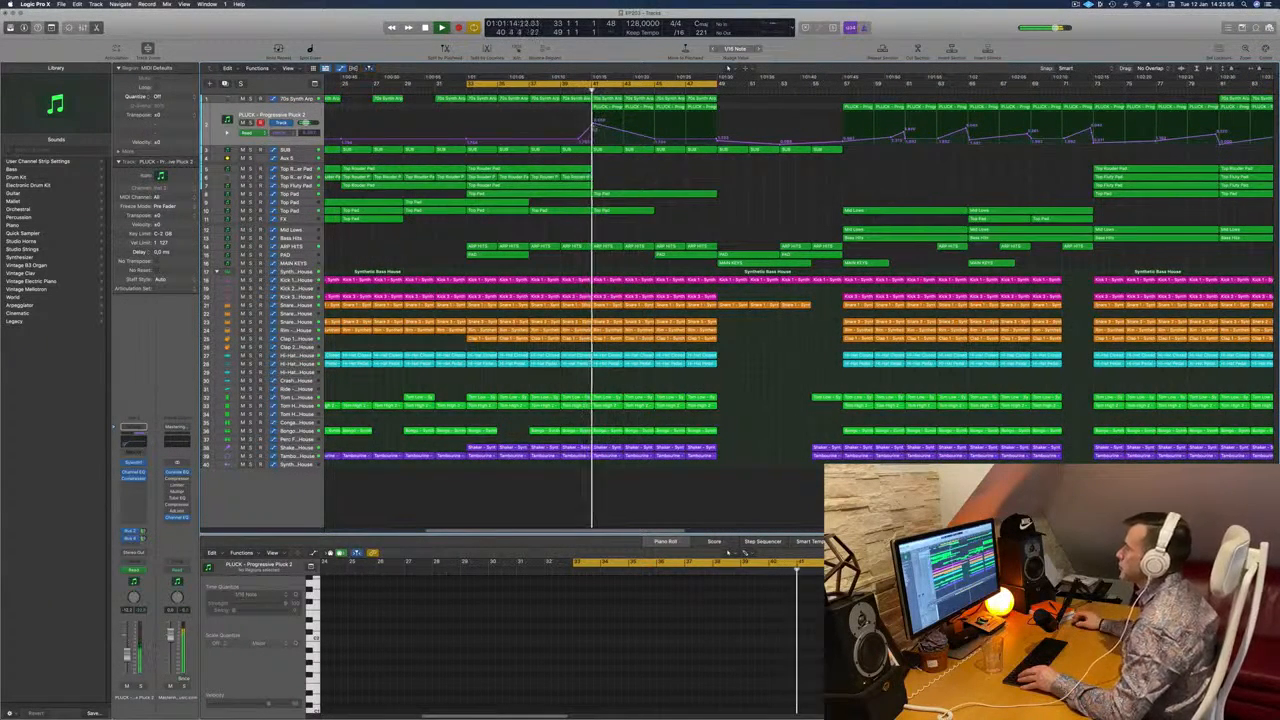
{"action": "left_click_drag", "start_coordinate": [591, 125], "coordinate": [623, 142]}
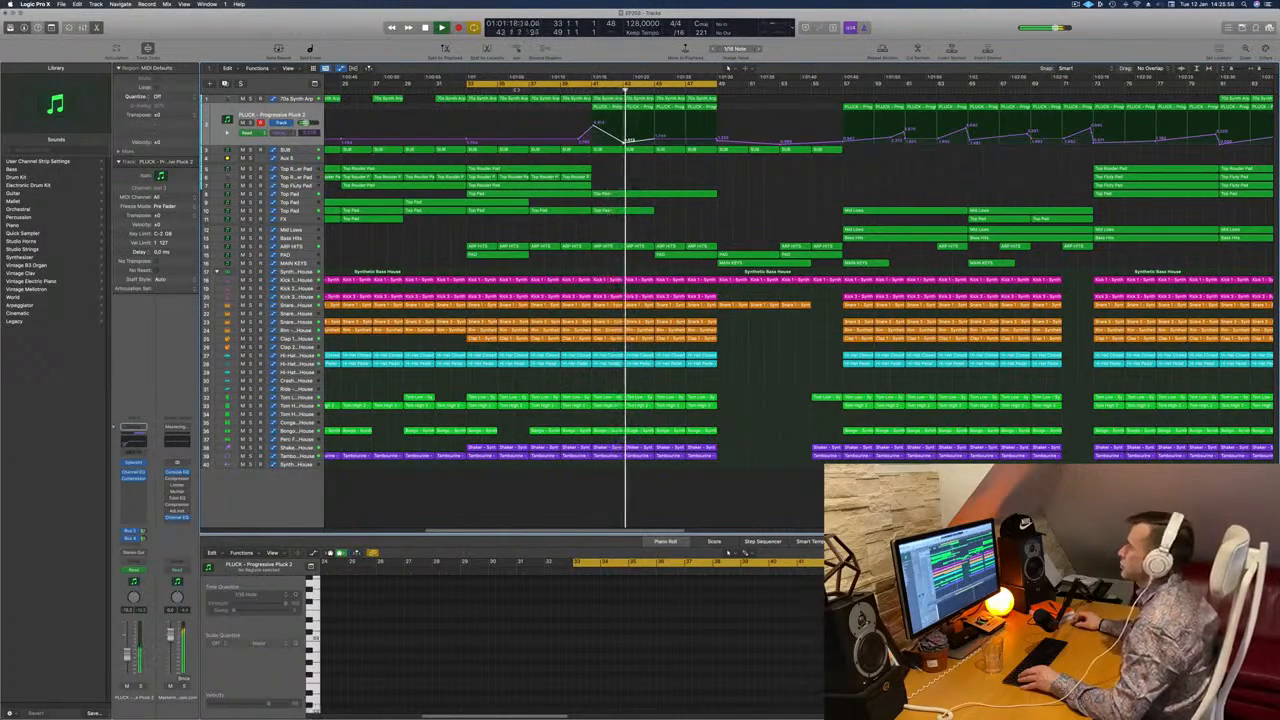
{"action": "key", "text": "space"}
{"action": "key", "text": "space"}
{"action": "key", "text": "super+Left"}
{"action": "key", "text": "super+Left"}
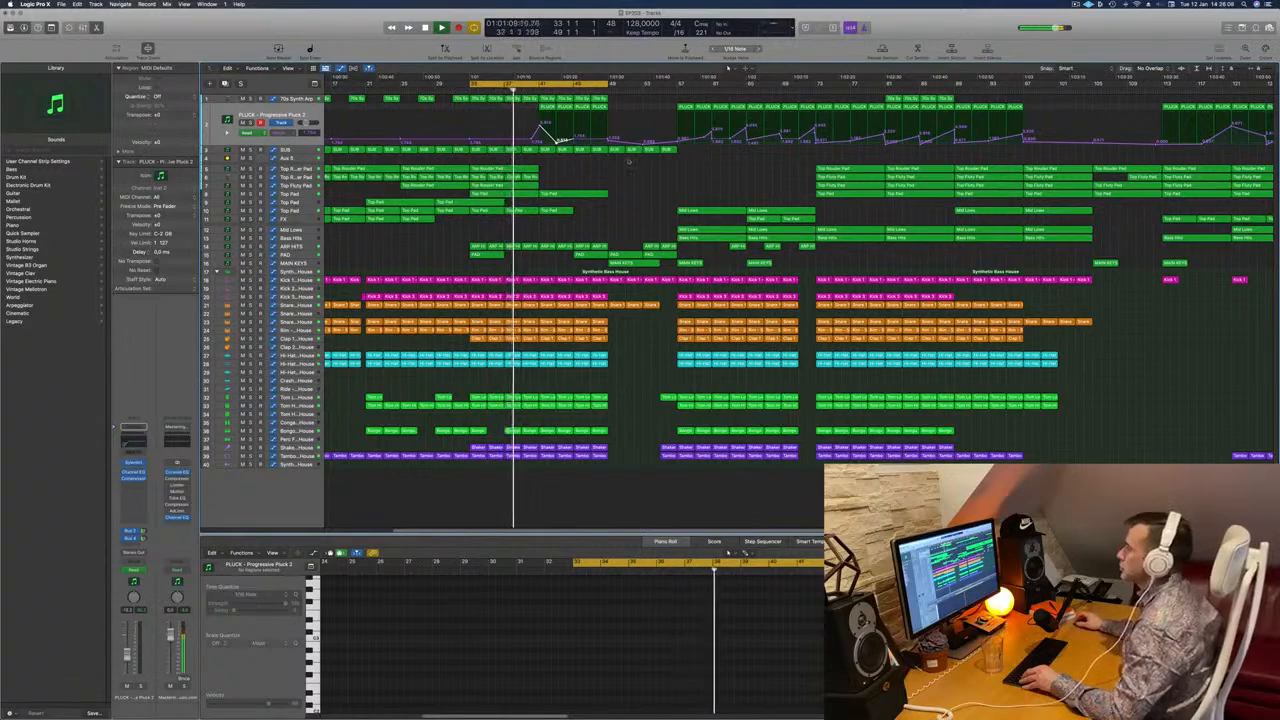
Select the Tambourine and Shaker tracks in turn and replay the transition into bar 41 to check them.
{"action": "left_click", "coordinate": [296, 456]}
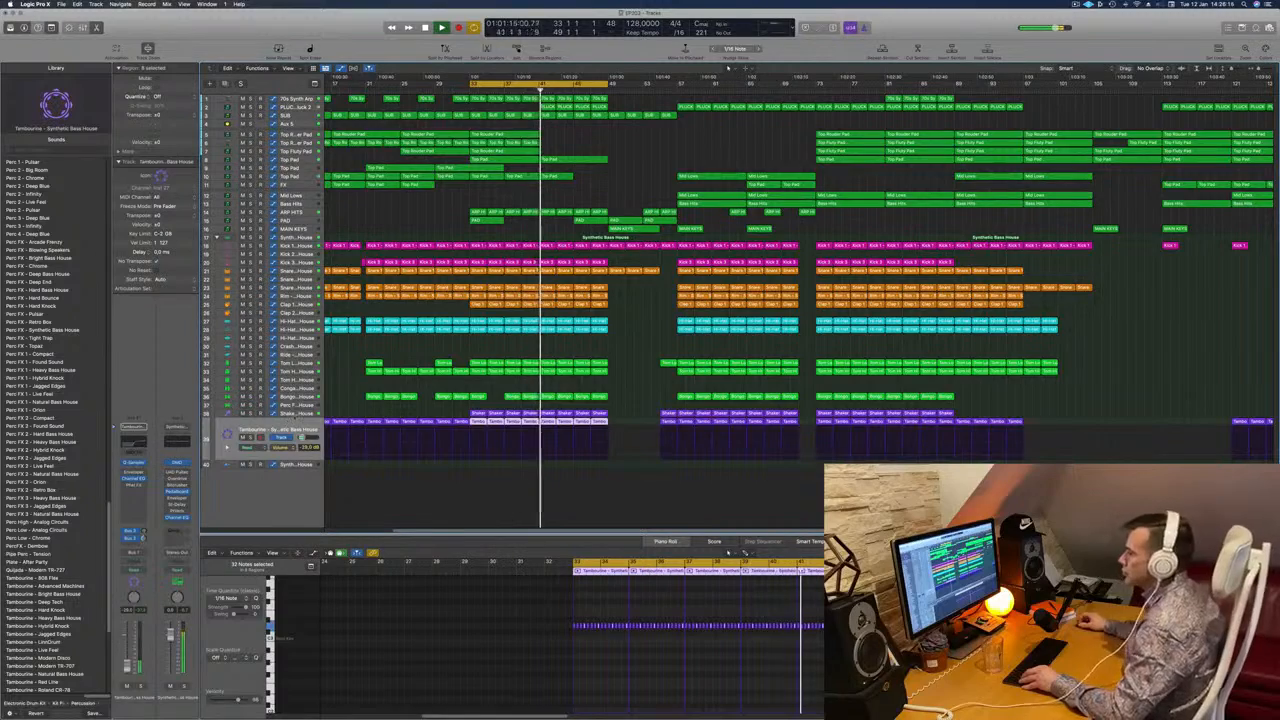
{"action": "key", "text": "Up"}
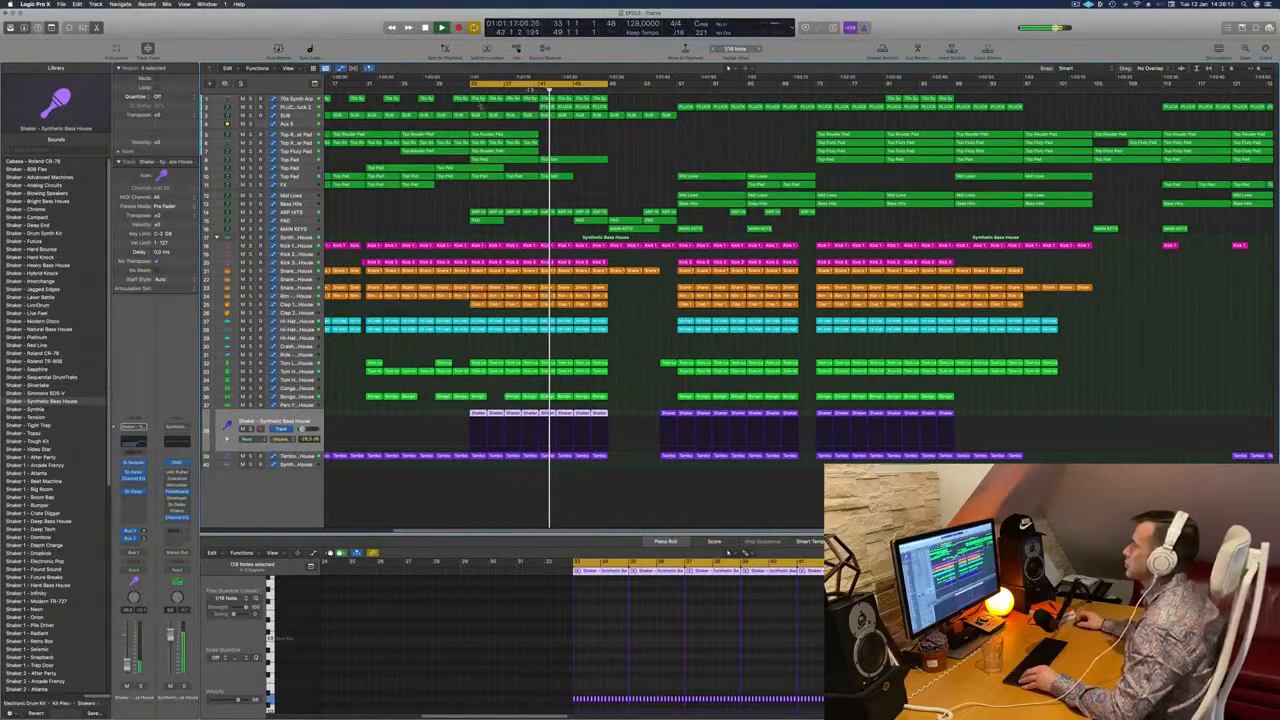
{"action": "left_click", "coordinate": [531, 90]}
{"action": "scroll", "coordinate": [586, 127], "scroll_direction": "up", "scroll_amount": 3}
{"action": "scroll", "coordinate": [588, 128], "scroll_direction": "down", "scroll_amount": 3}
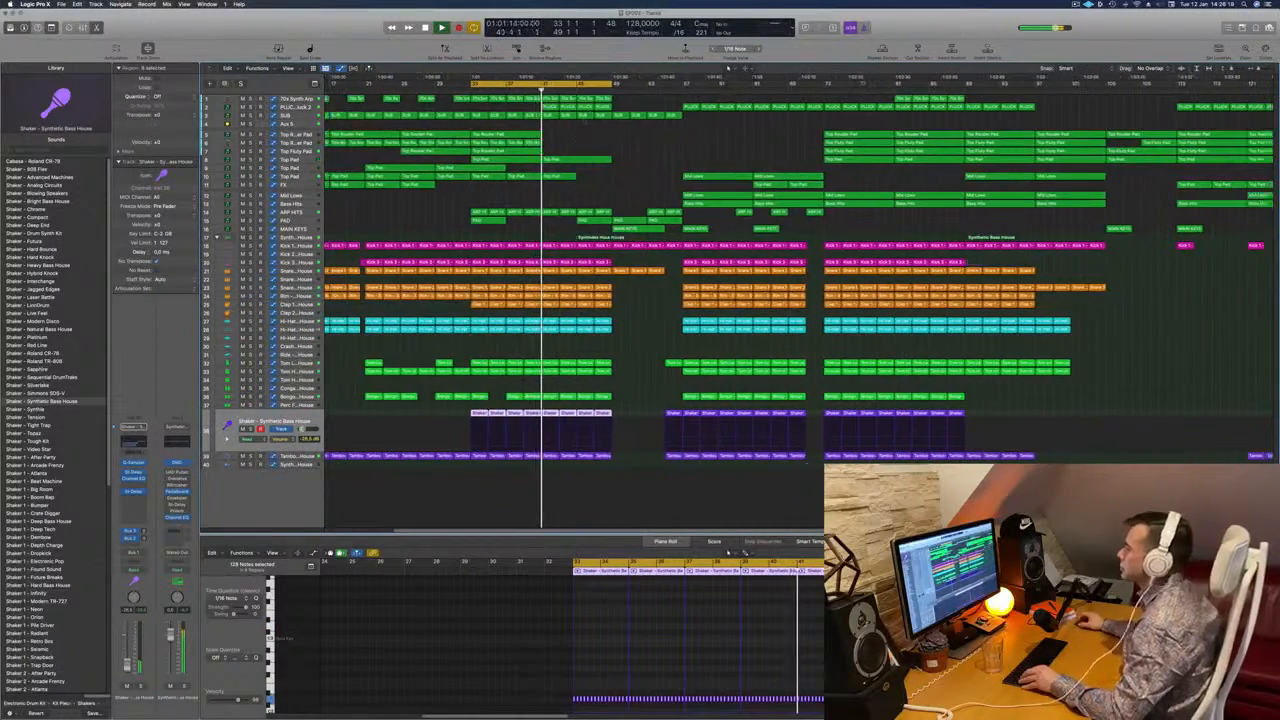
Return to the Progressive Pluck 2 track, lower its automation peak at bar 41, and listen to the result.
{"action": "left_click", "coordinate": [560, 107]}
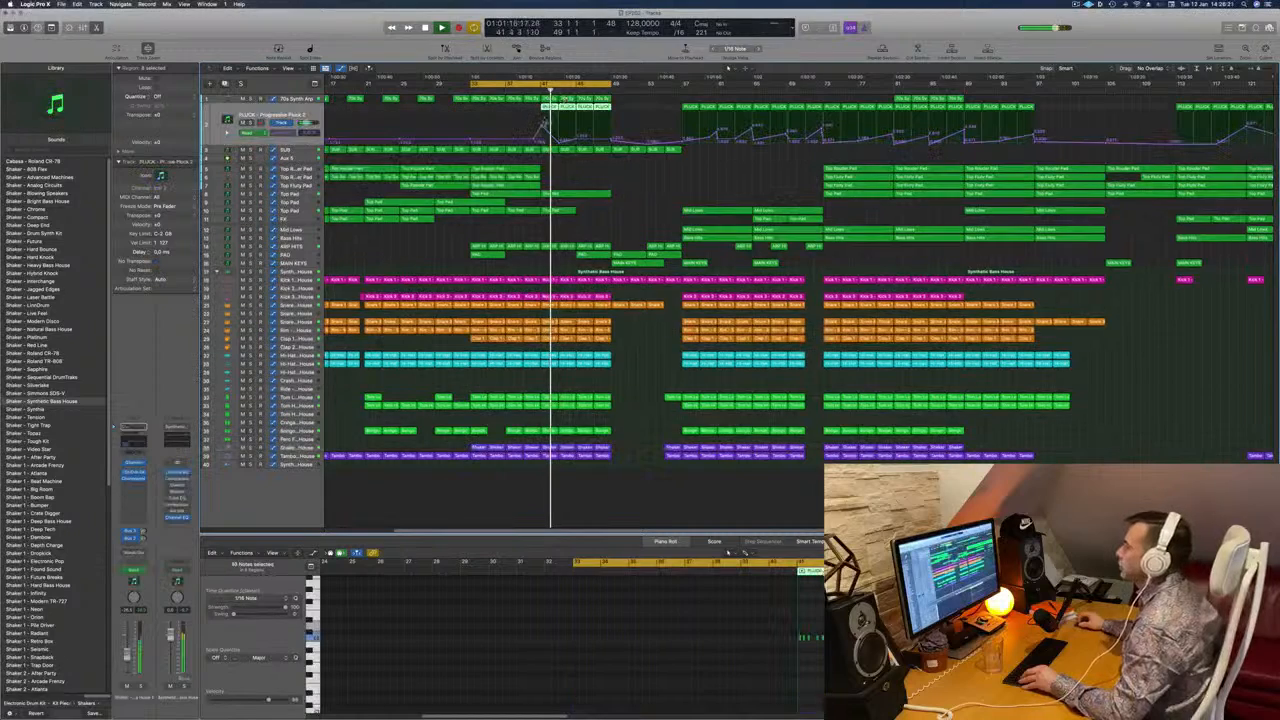
{"action": "left_click_drag", "start_coordinate": [541, 133], "coordinate": [541, 129]}
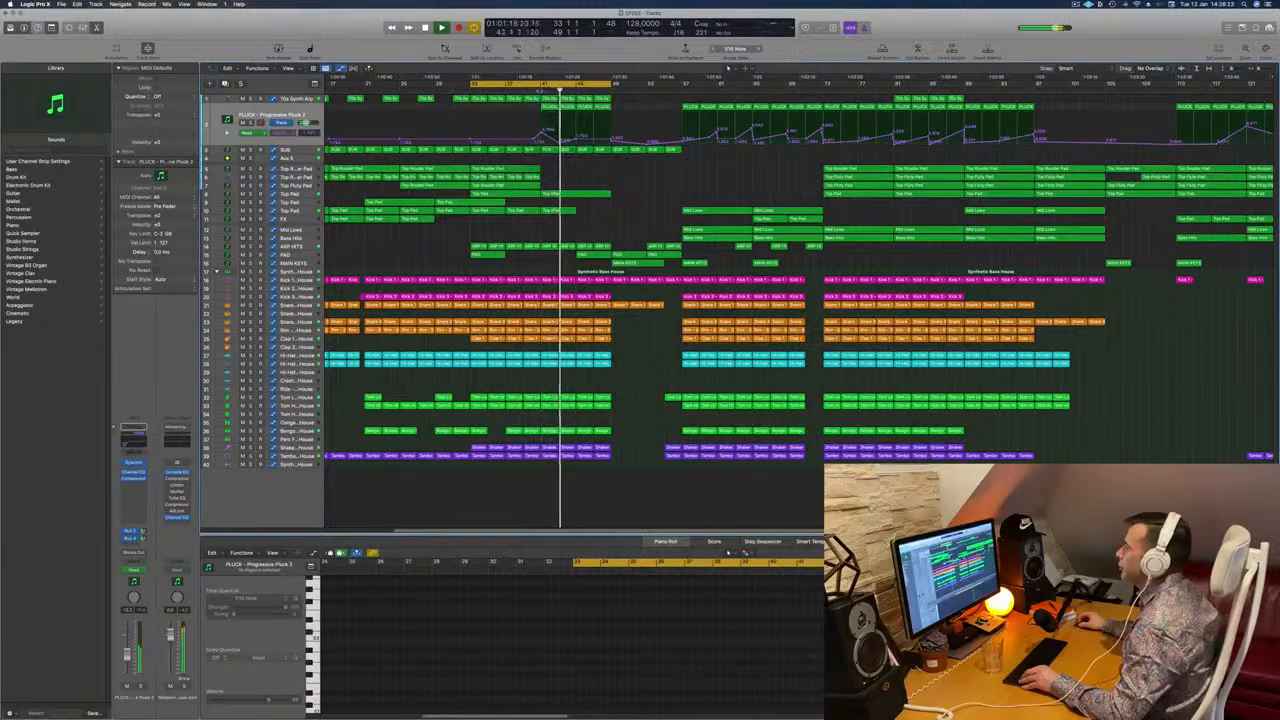
{"action": "scroll", "coordinate": [500, 92], "scroll_direction": "down", "scroll_amount": 3}
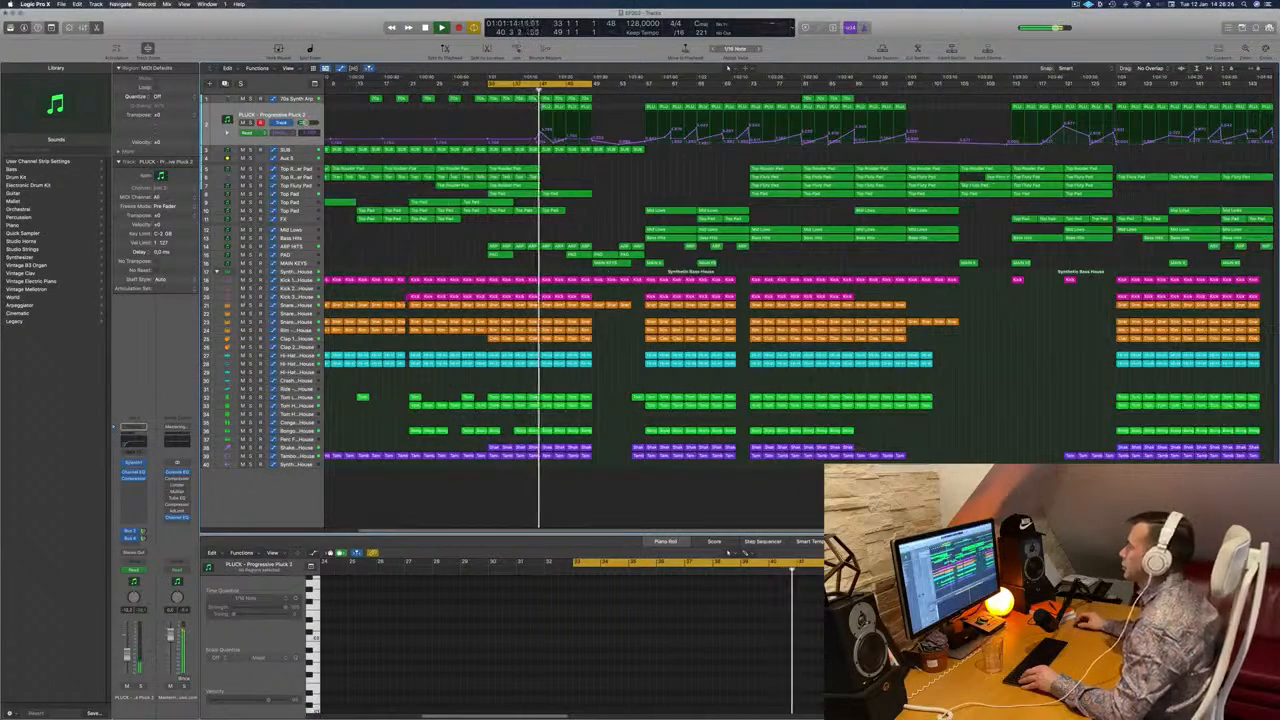
Extend the end of the cycle range from bar 49 to bar 57.
{"action": "scroll", "coordinate": [532, 102], "scroll_direction": "up", "scroll_amount": 3}
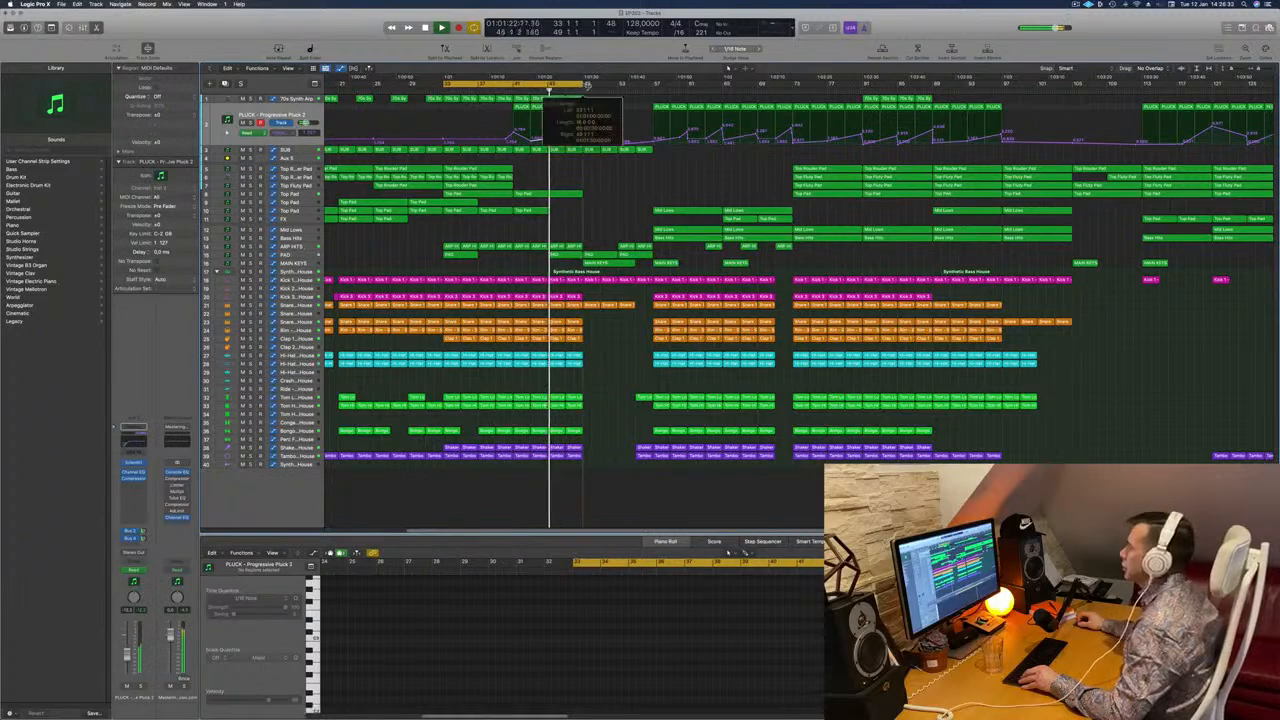
{"action": "left_click_drag", "start_coordinate": [587, 84], "coordinate": [651, 98]}
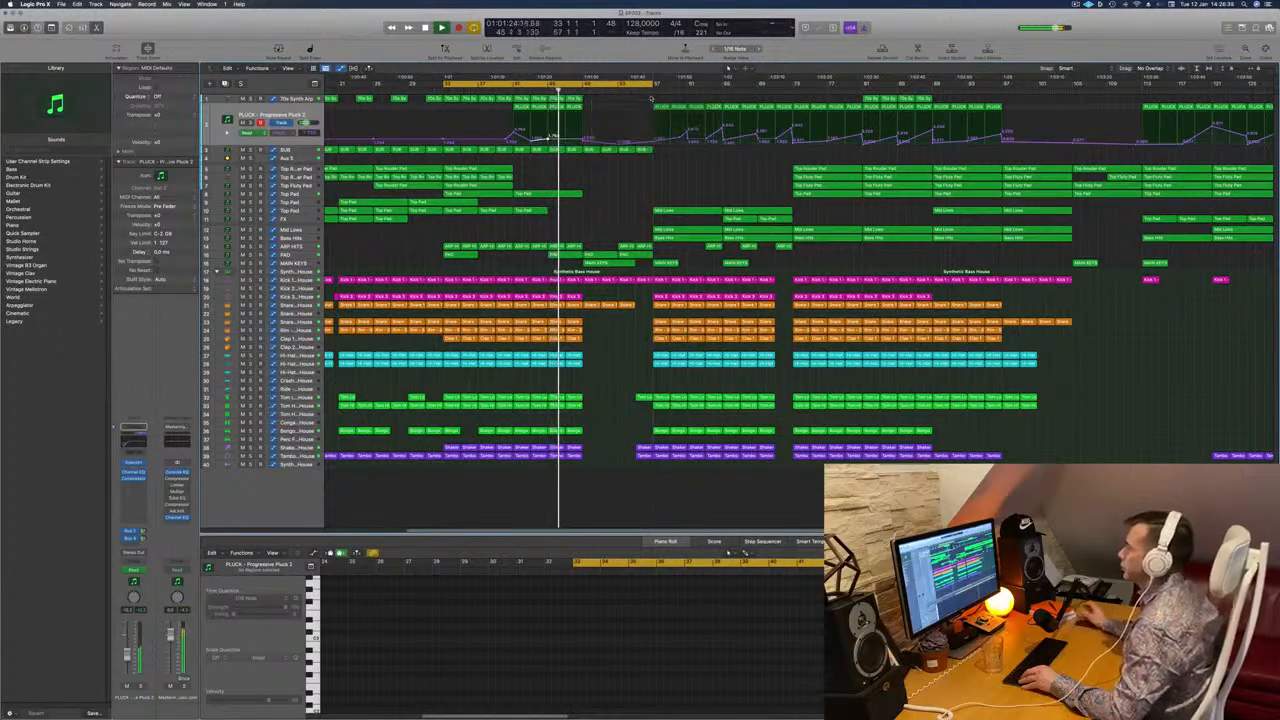
{"action": "key", "text": "super+Left"}
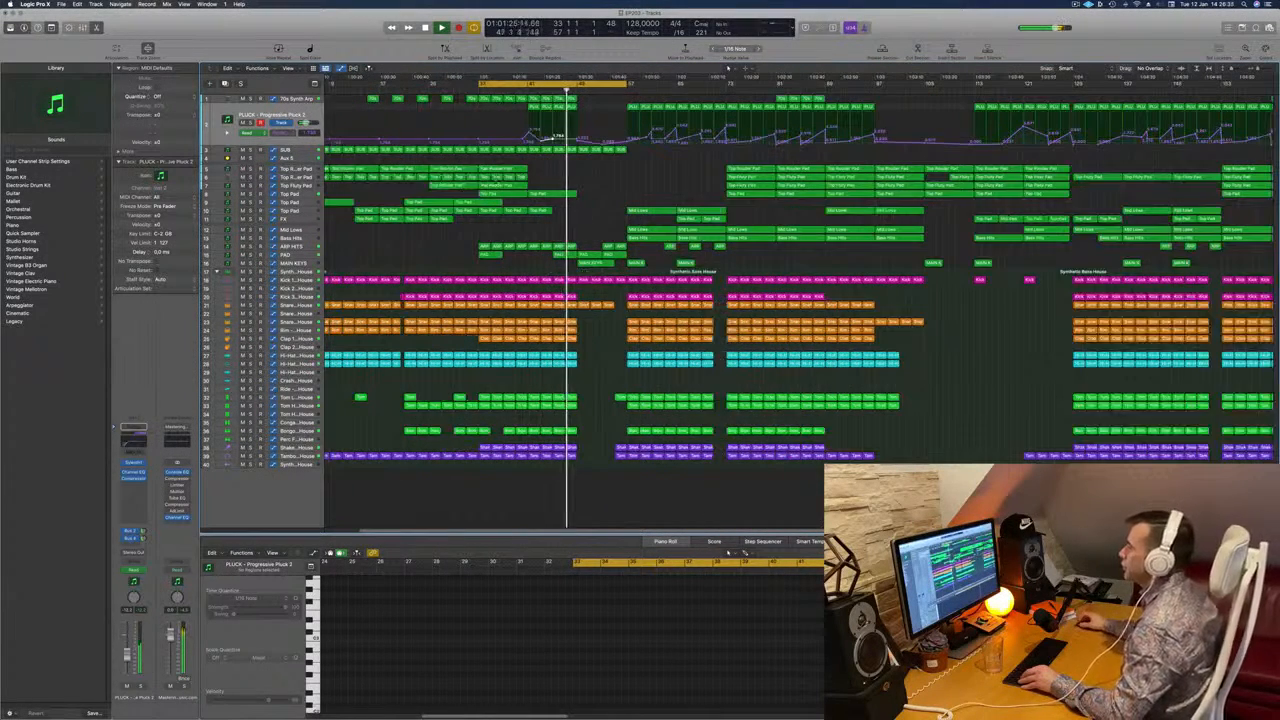
Check the automation of the Top Pad track at bars 33–49 and briefly audition Aux 5 in solo.
{"action": "left_click", "coordinate": [288, 194]}
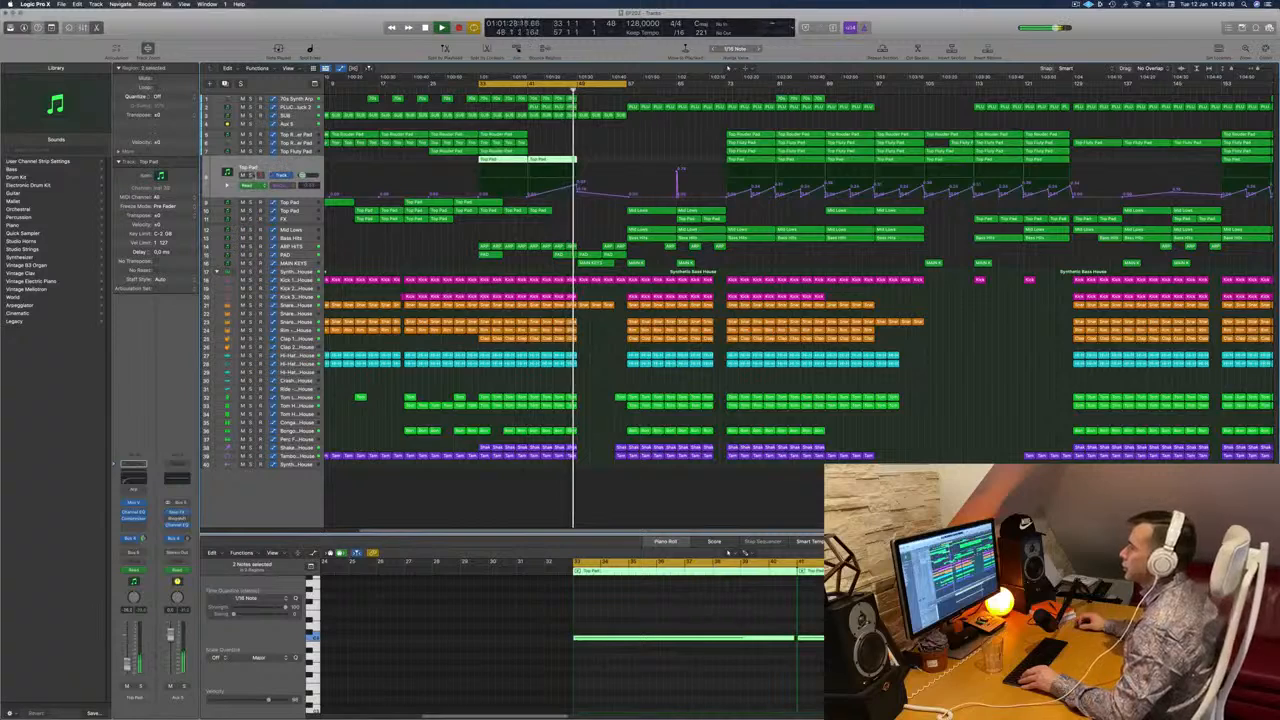
{"action": "key", "text": "super+Left"}
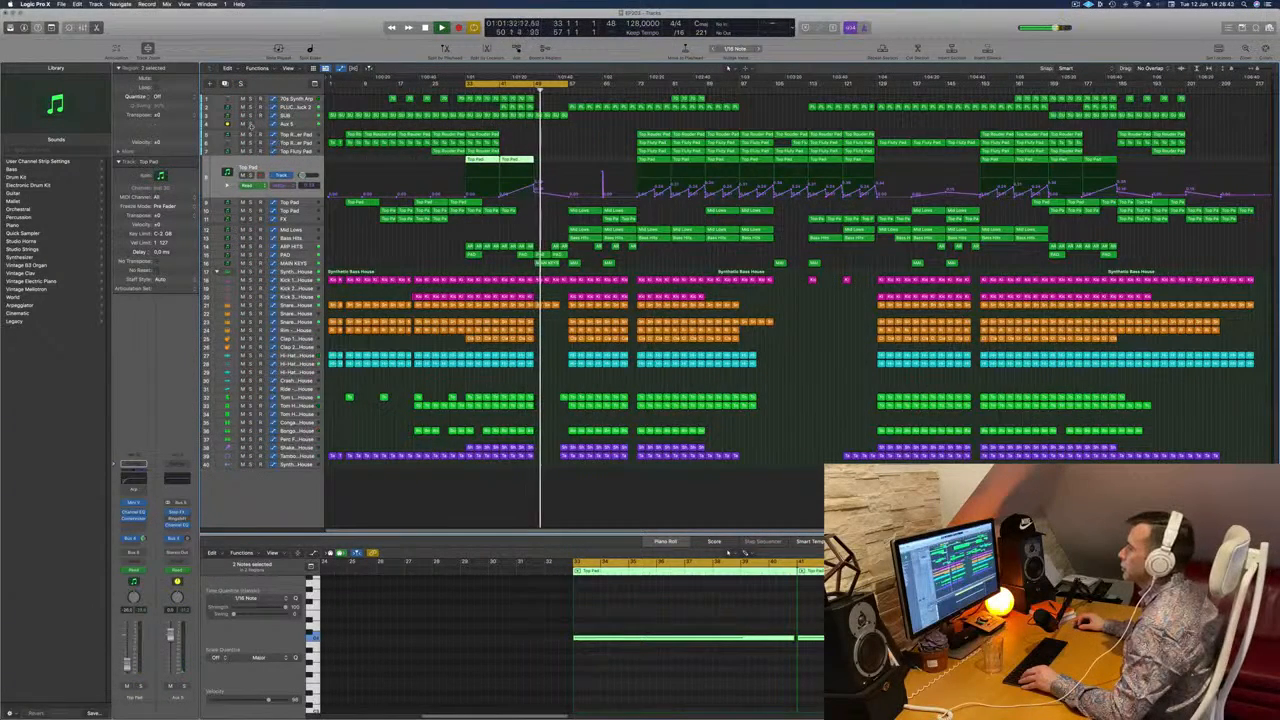
{"action": "left_click", "coordinate": [250, 124]}
{"action": "left_click", "coordinate": [251, 124]}
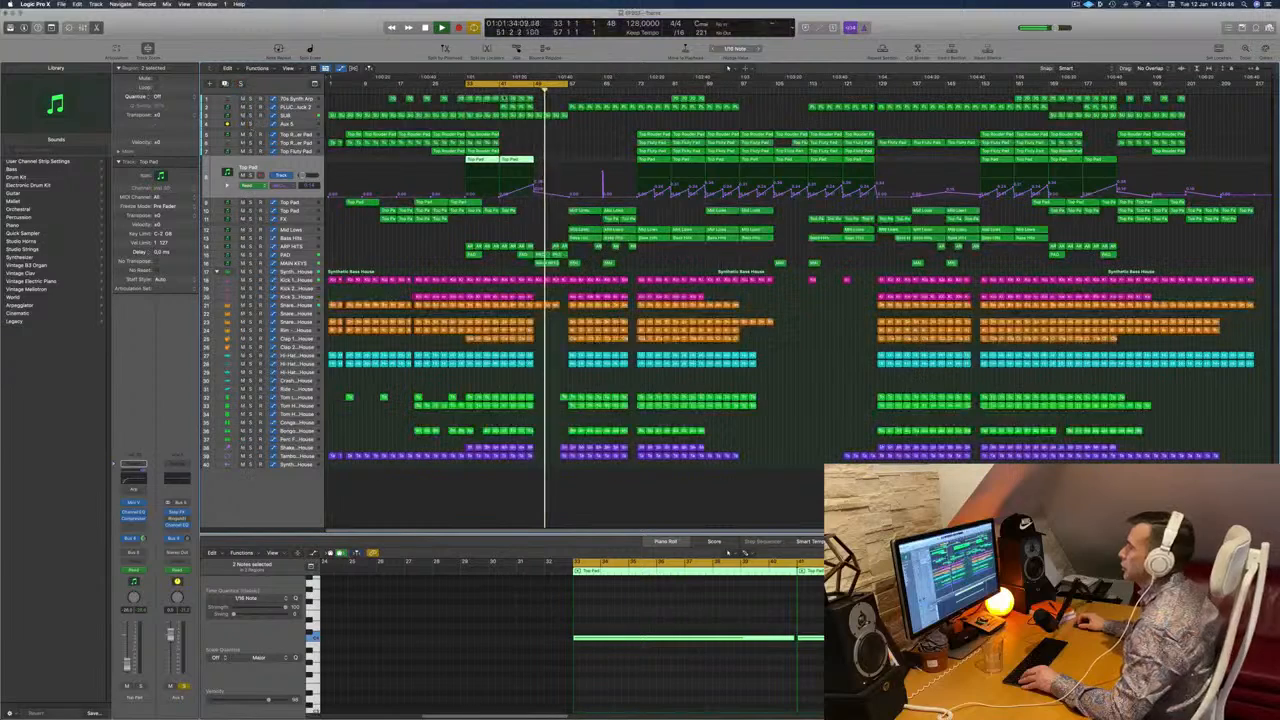
{"action": "left_click", "coordinate": [496, 99]}
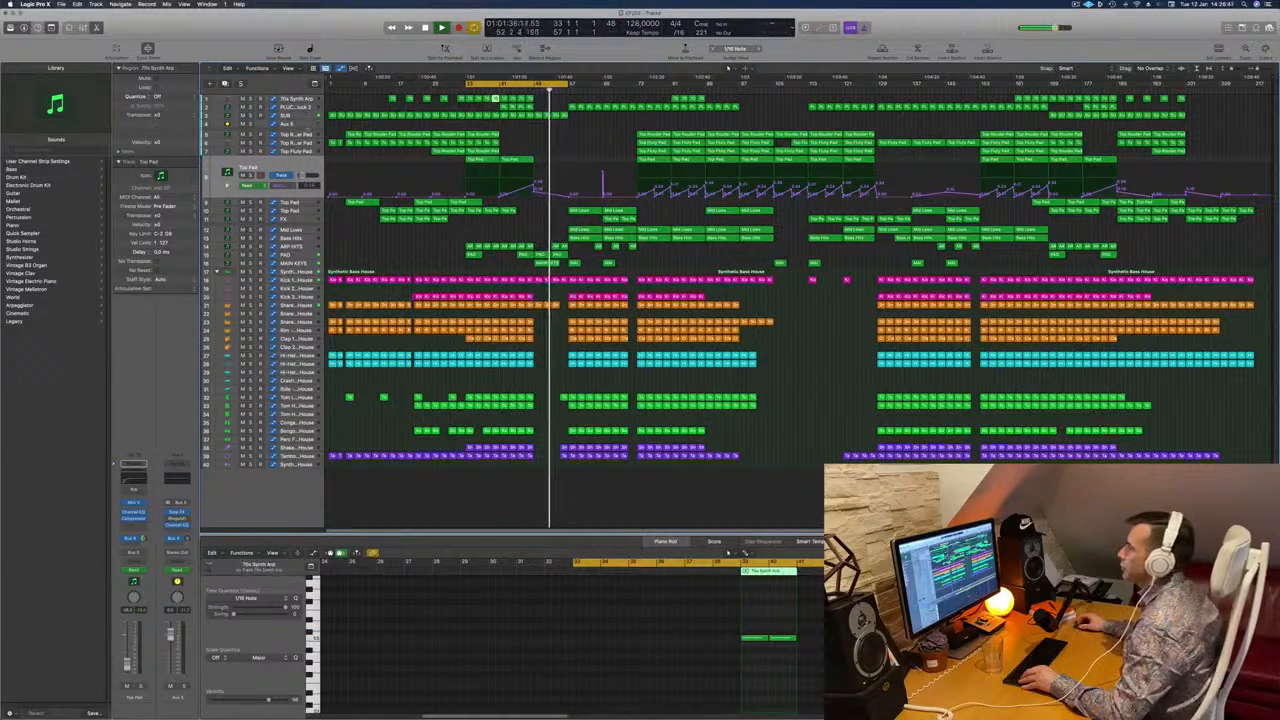
Expand the additional Aux 5 automation lane, reshape the drop after its bar 49 peak, and replay the build-up.
{"action": "left_click", "coordinate": [288, 124]}
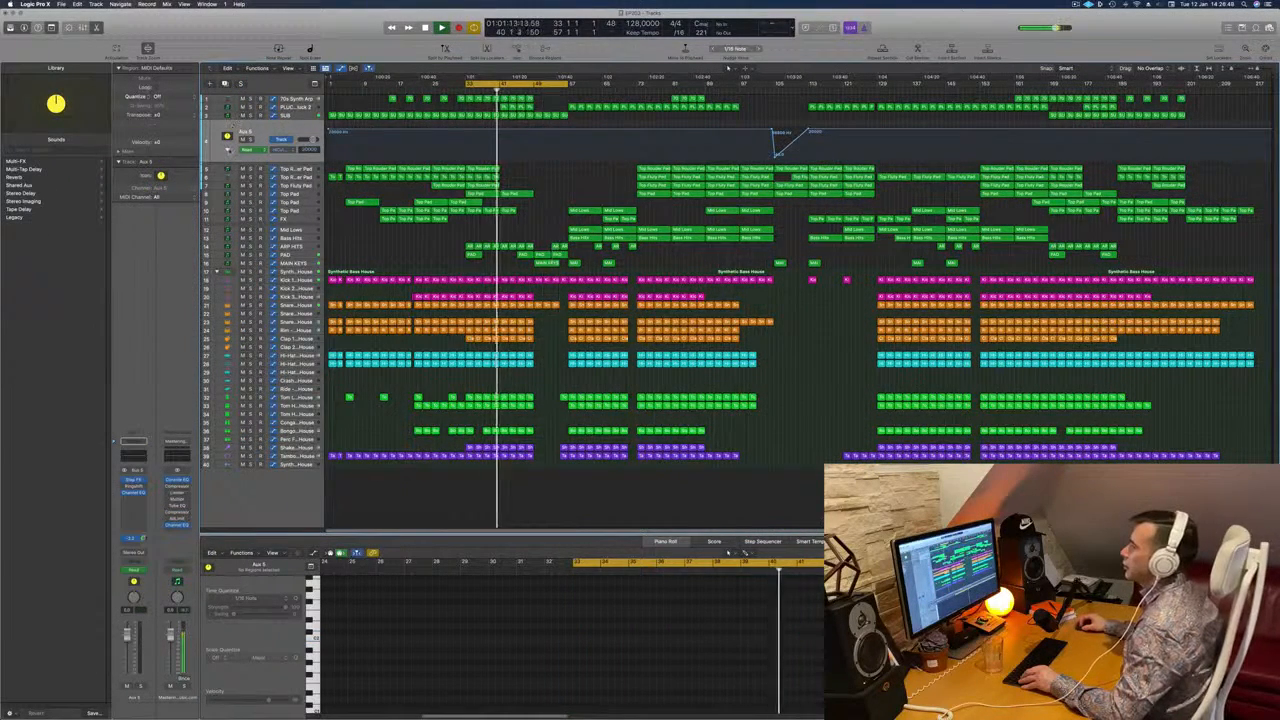
{"action": "left_click", "coordinate": [227, 149]}
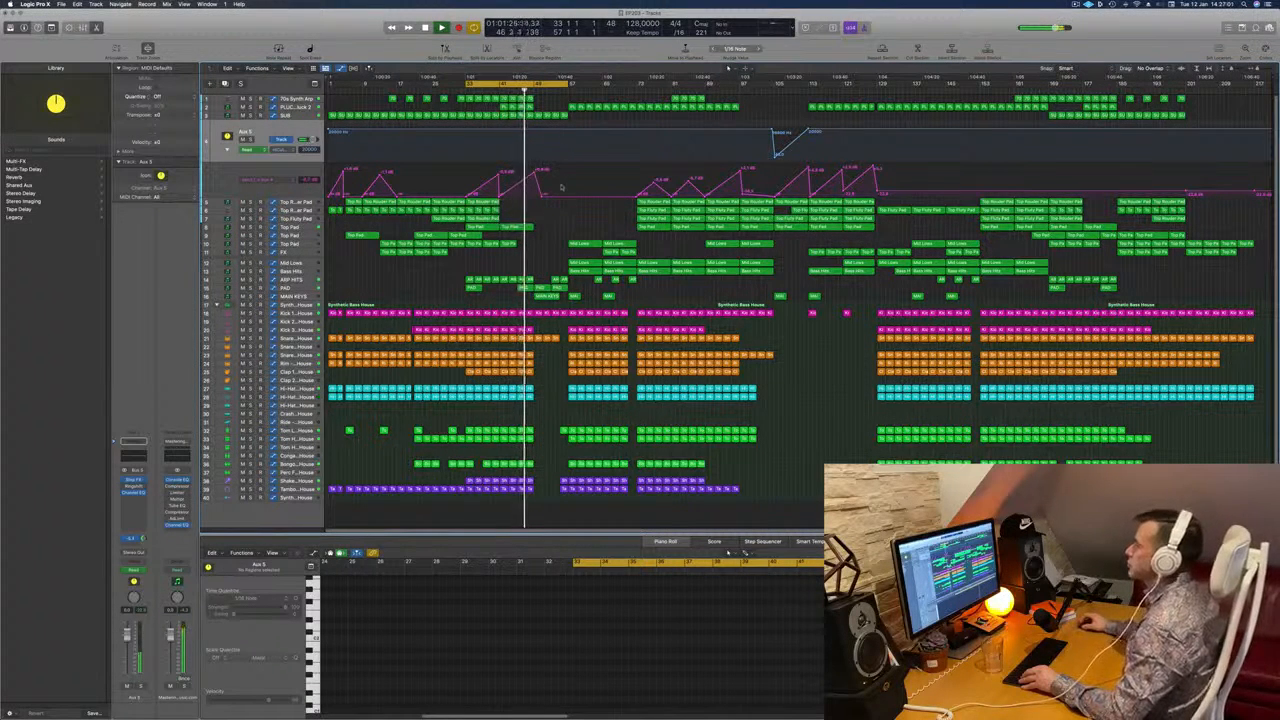
{"action": "scroll", "coordinate": [585, 195], "scroll_direction": "up", "scroll_amount": 3}
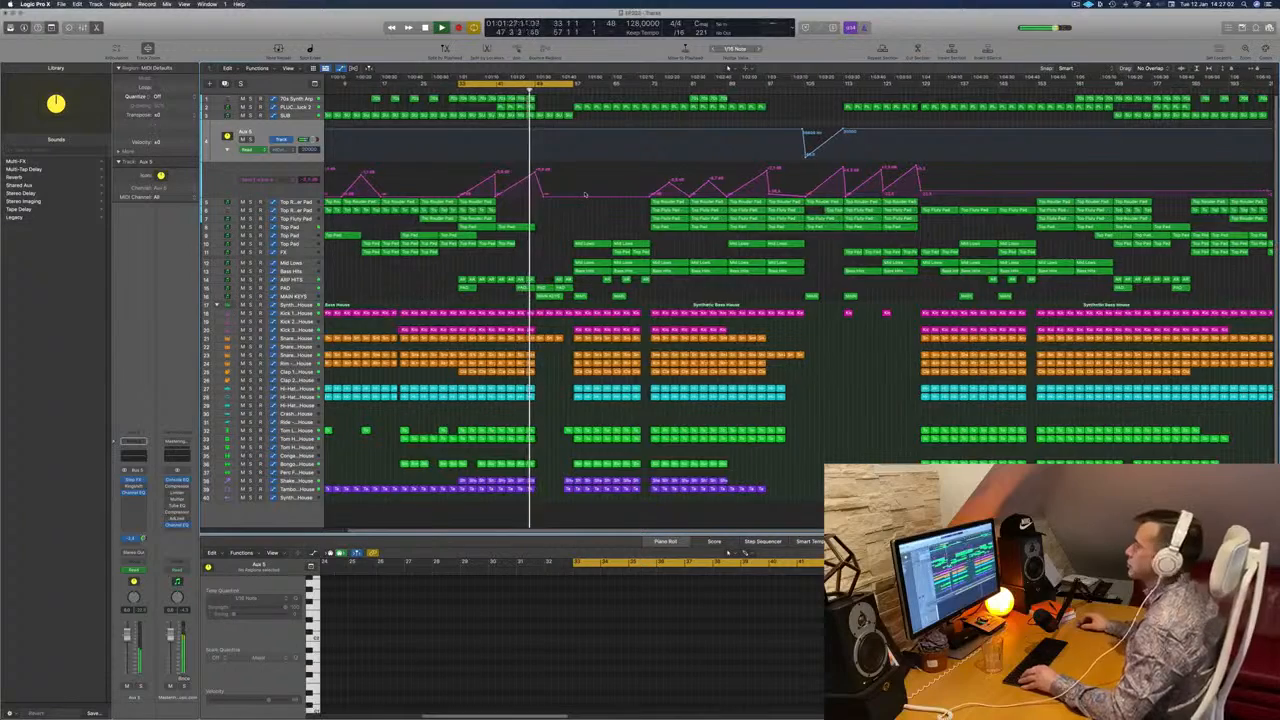
{"action": "scroll", "coordinate": [585, 195], "scroll_direction": "up", "scroll_amount": 3}
{"action": "scroll", "coordinate": [585, 195], "scroll_direction": "down", "scroll_amount": 3}
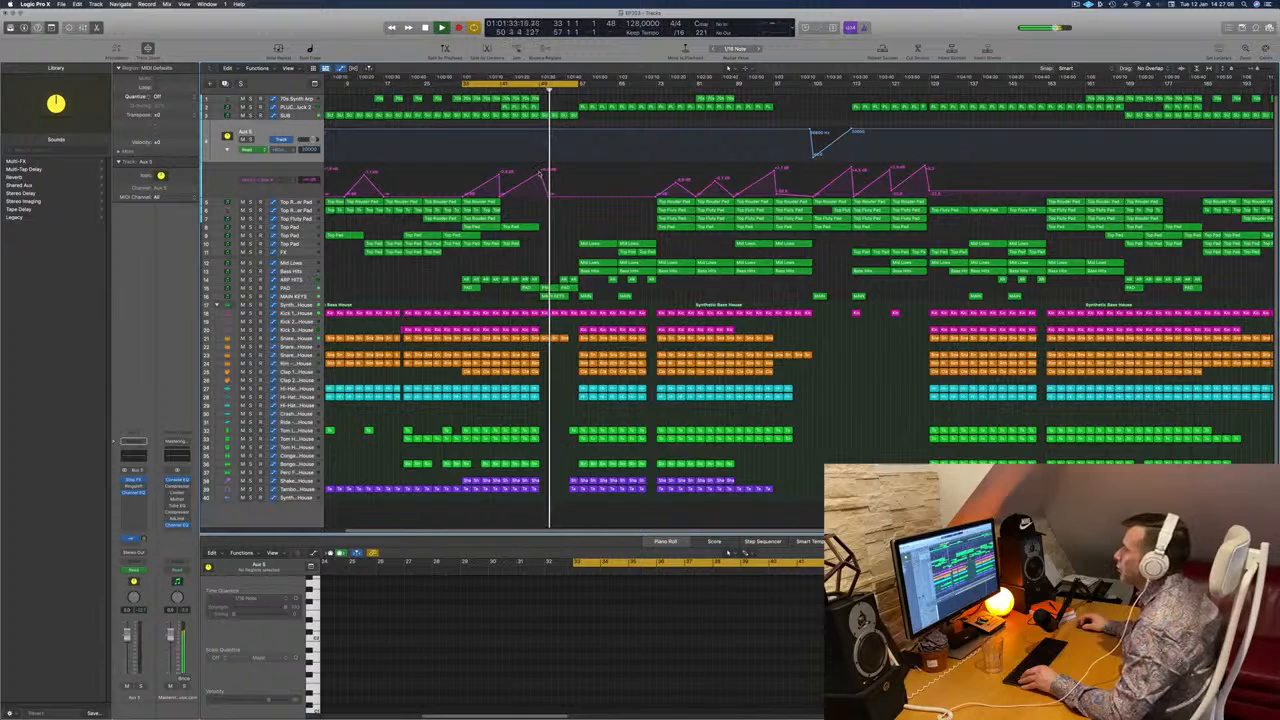
{"action": "left_click_drag", "start_coordinate": [540, 175], "coordinate": [545, 198]}
{"action": "key", "text": "Return"}
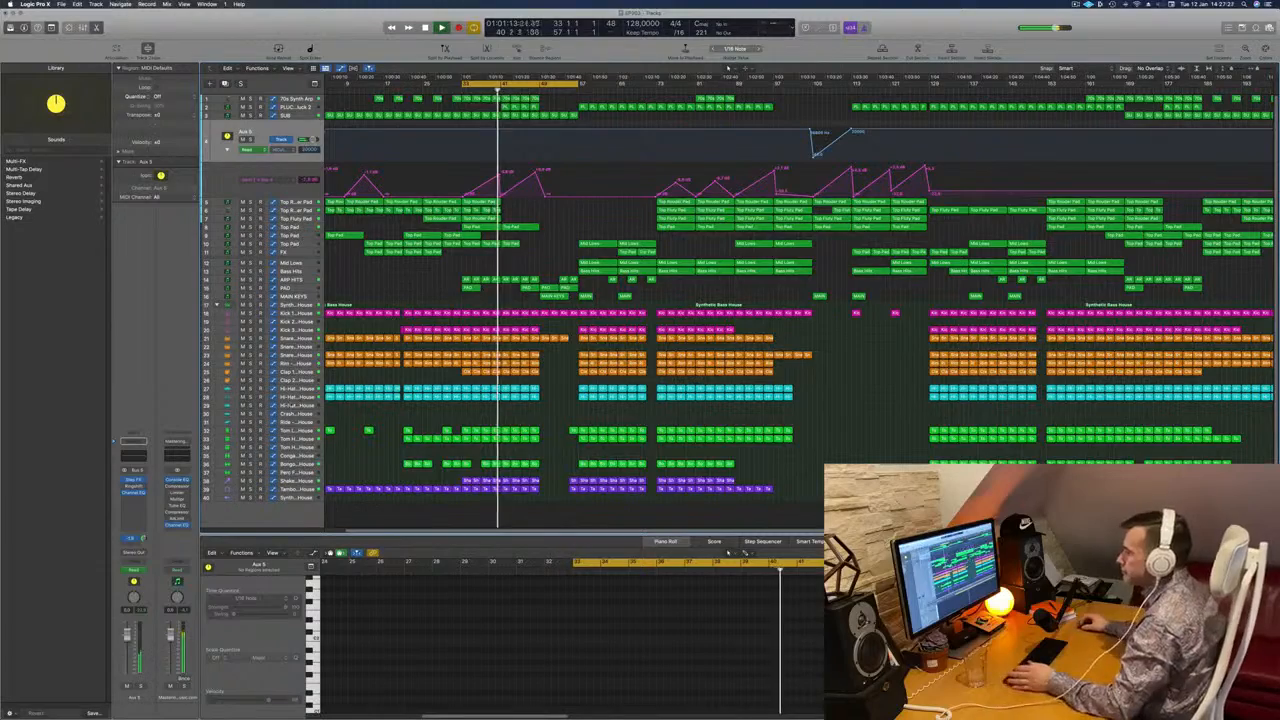
Check the Hi-Hat Pedal, Hi-Hat Closed, PAD and ARP HITS tracks in turn while bars 33–57 loop.
{"action": "left_click", "coordinate": [292, 398]}
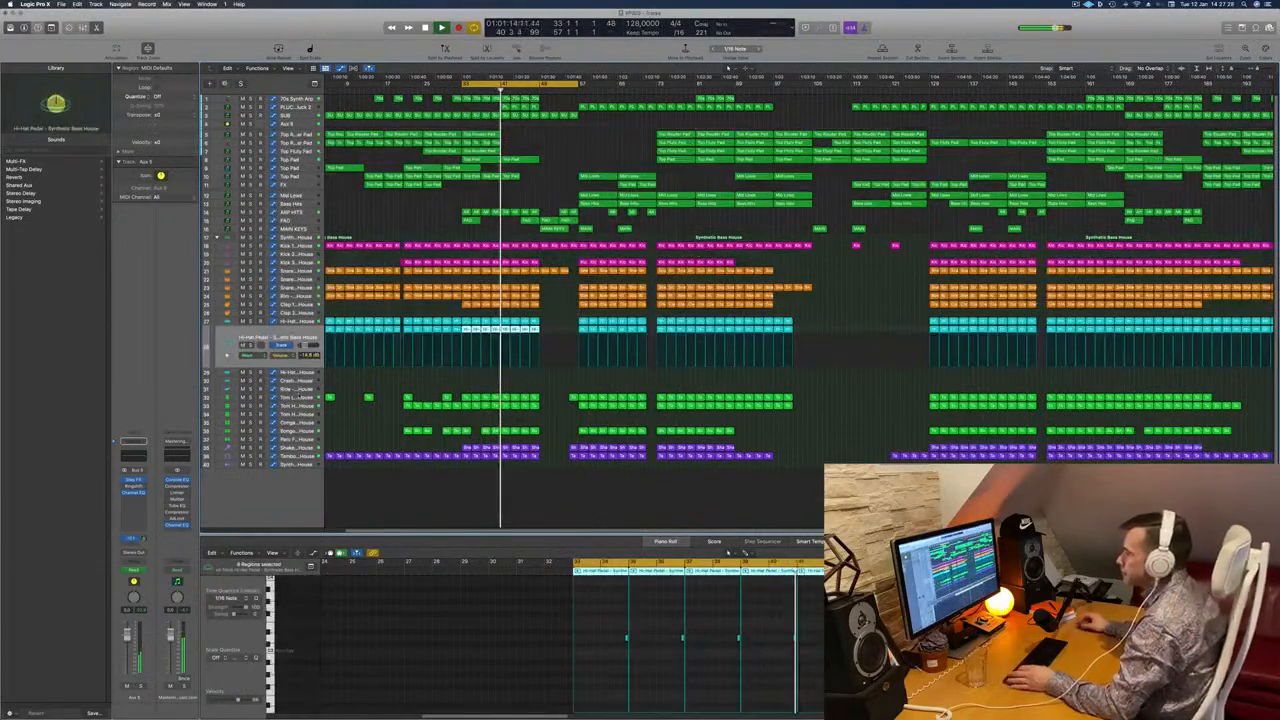
{"action": "left_click", "coordinate": [309, 324]}
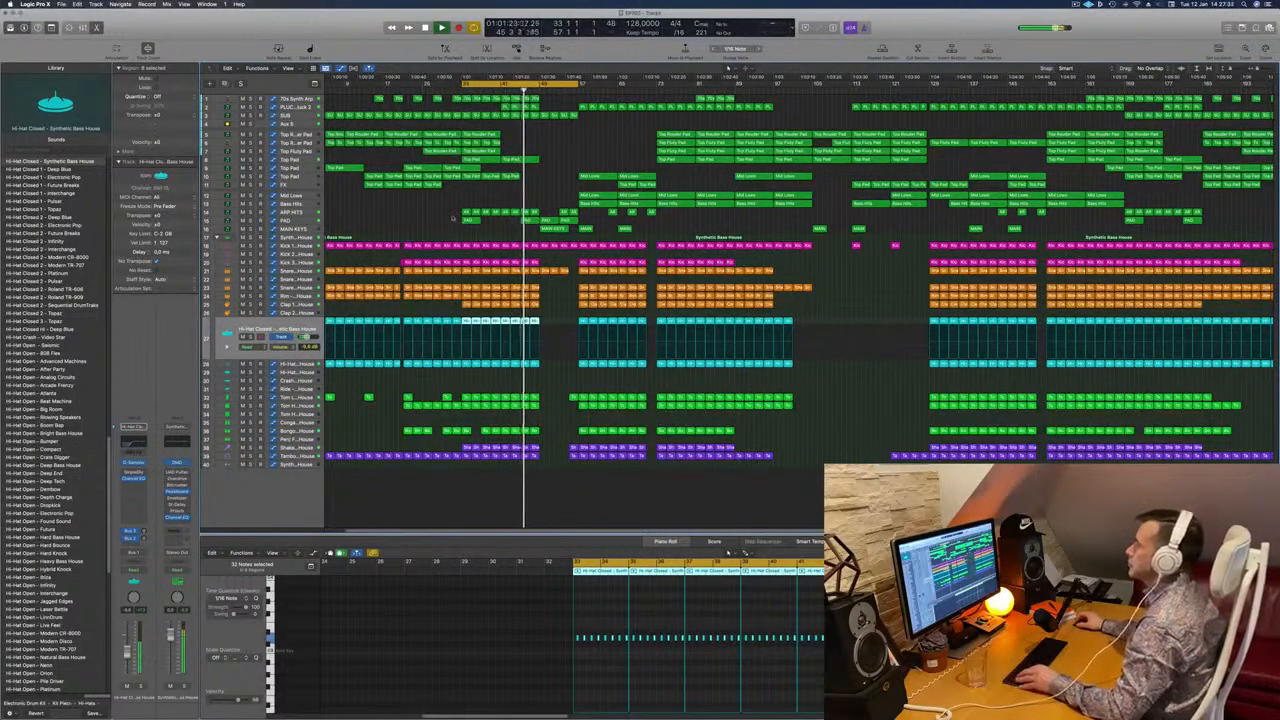
{"action": "left_click", "coordinate": [307, 221]}
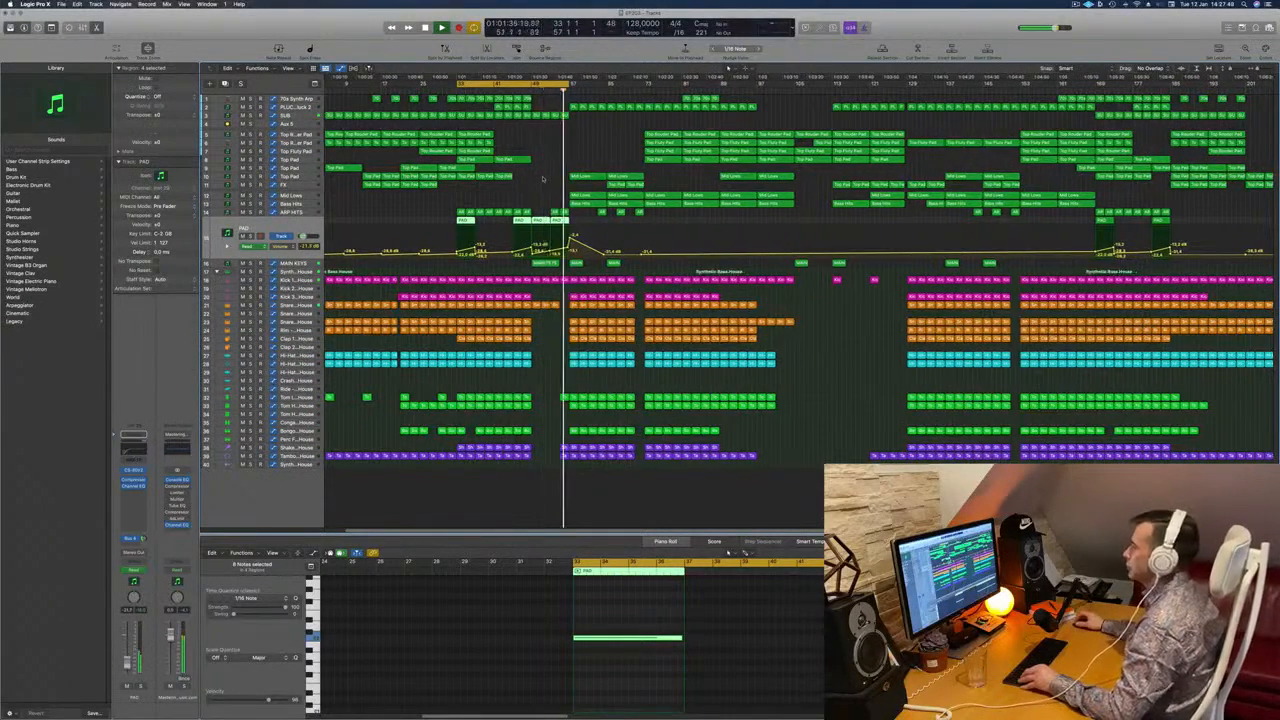
{"action": "key", "text": "super+Left"}
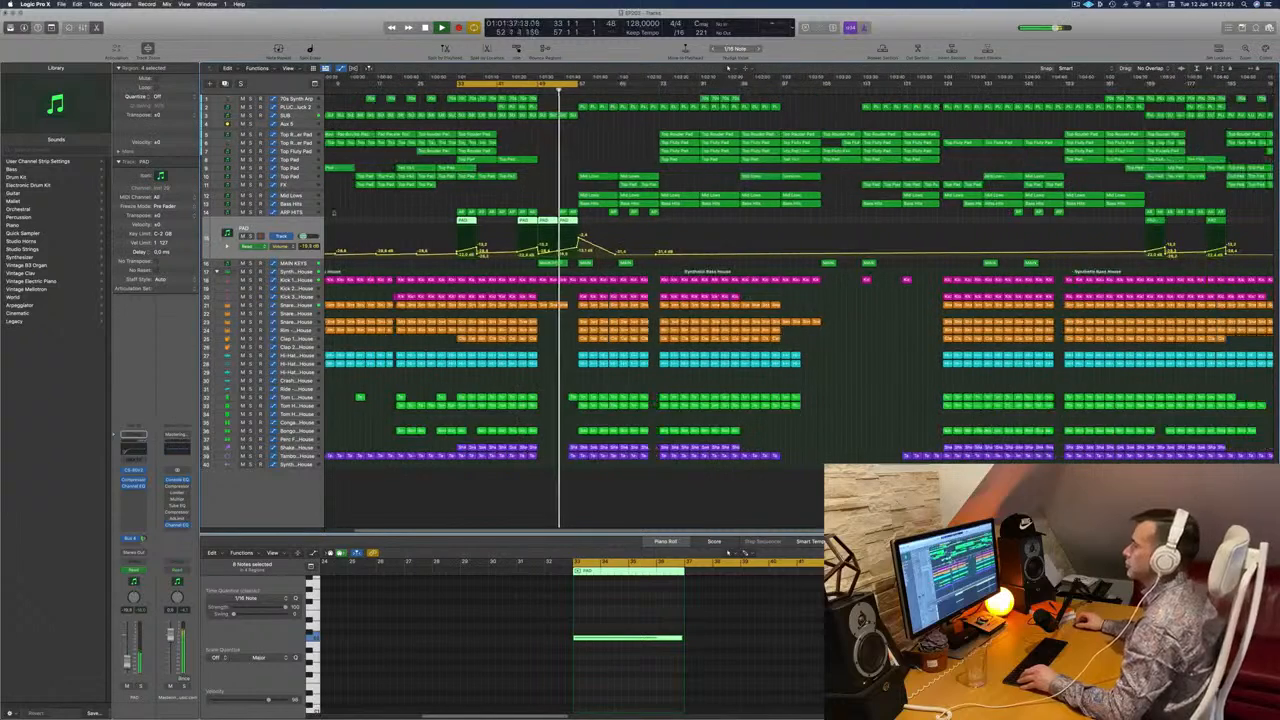
{"action": "key", "text": "Up"}
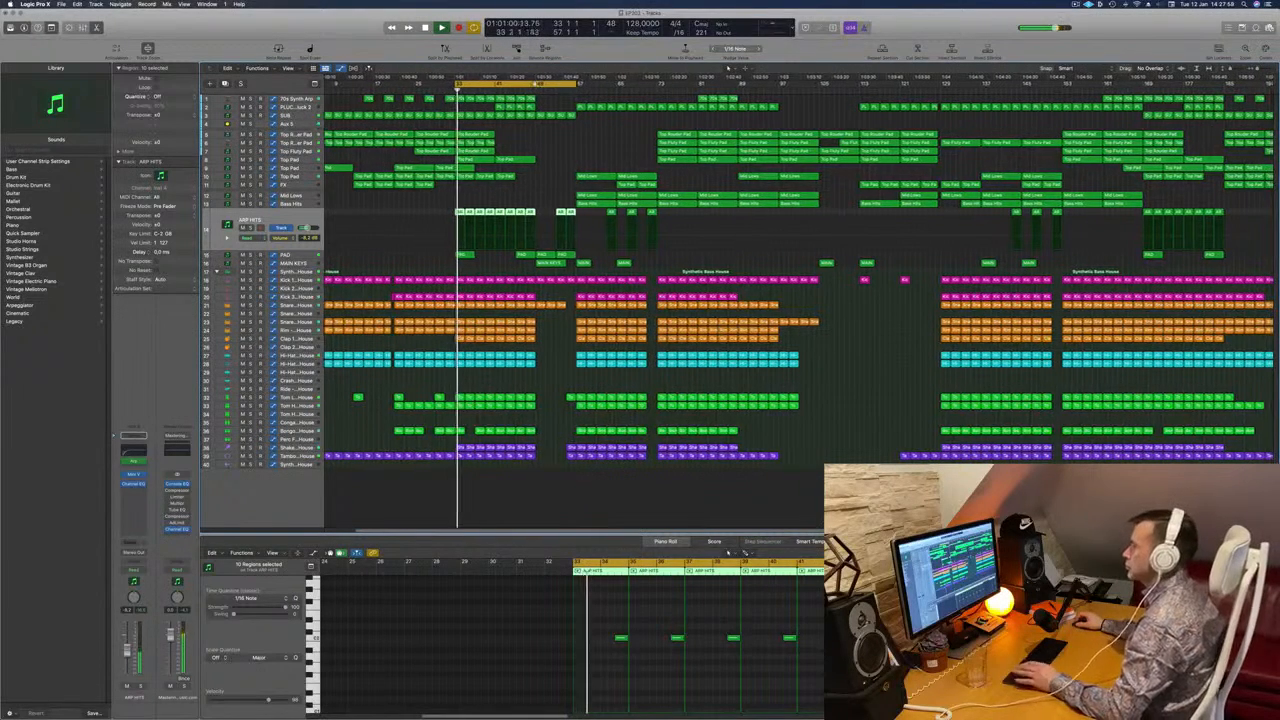
Move the cycle range to bars 49–73, clear the region selection, and audition the Mid Lows track in solo.
{"action": "left_click_drag", "start_coordinate": [534, 84], "coordinate": [612, 127]}
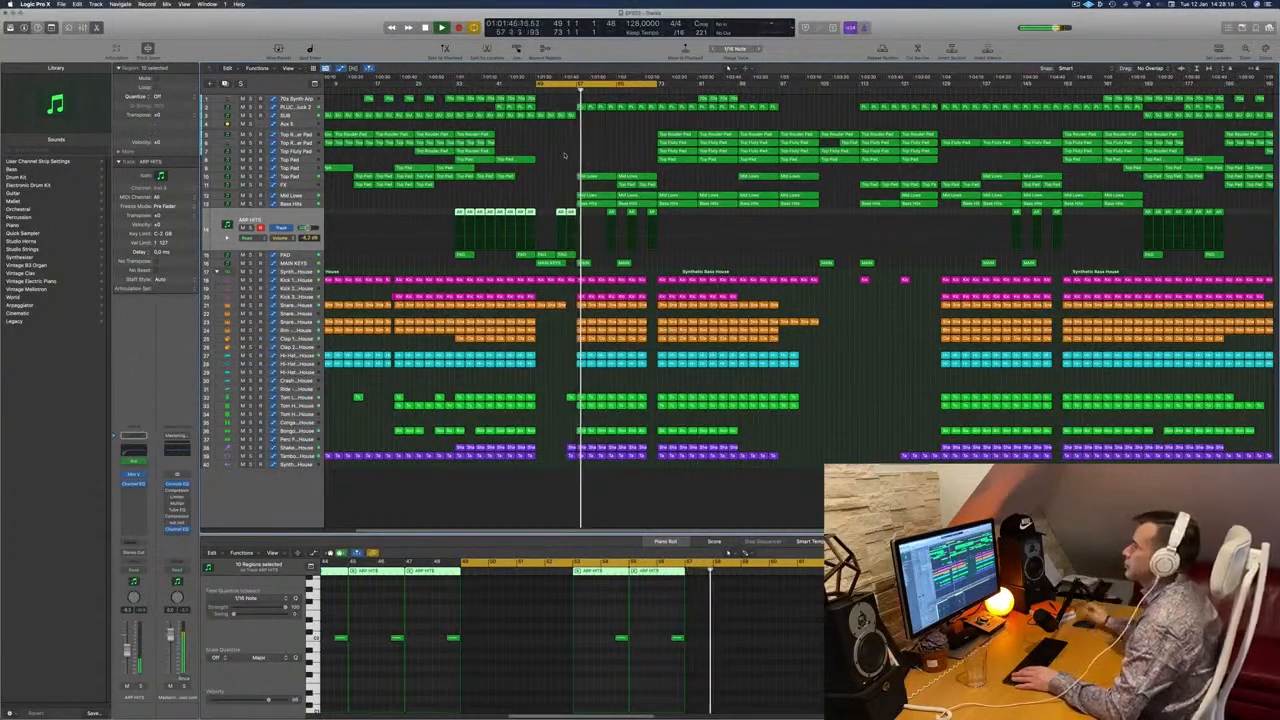
{"action": "left_click", "coordinate": [545, 145]}
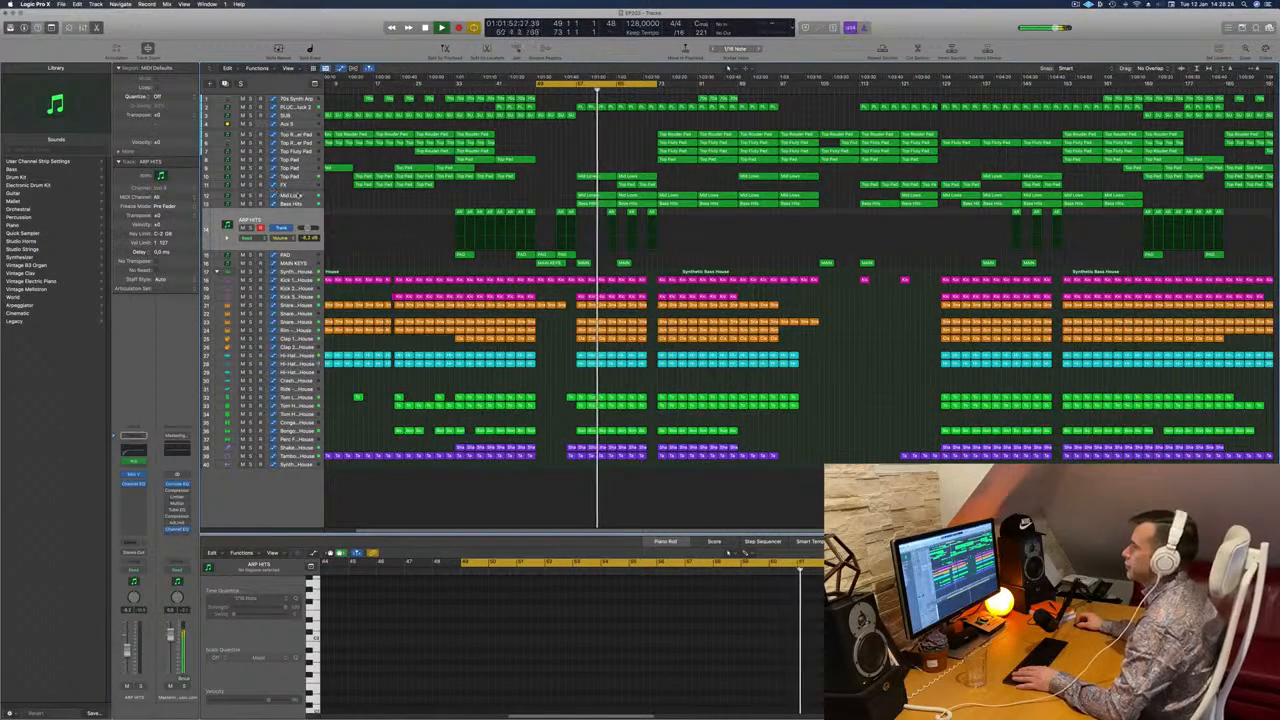
{"action": "left_click", "coordinate": [290, 196]}
{"action": "left_click", "coordinate": [250, 212]}
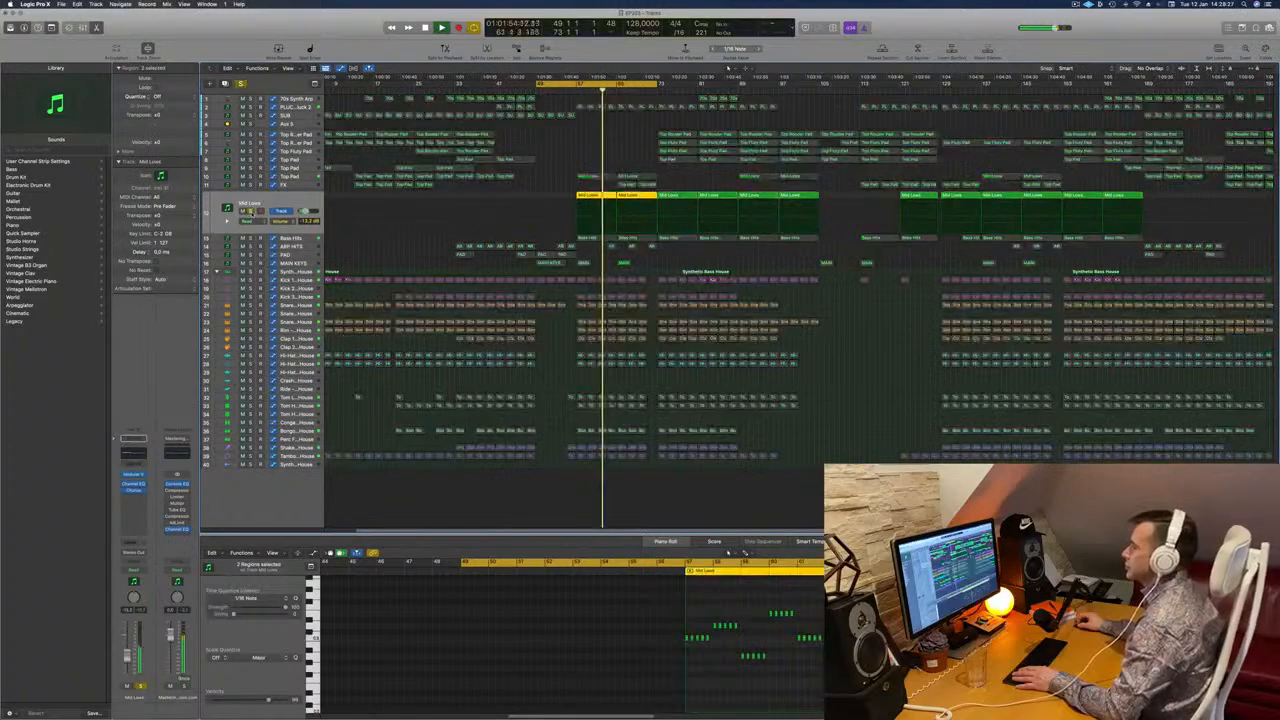
Take Mid Lows out of solo, shift the cycle range to bars 57–81, and restart playback there.
{"action": "left_click", "coordinate": [250, 212]}
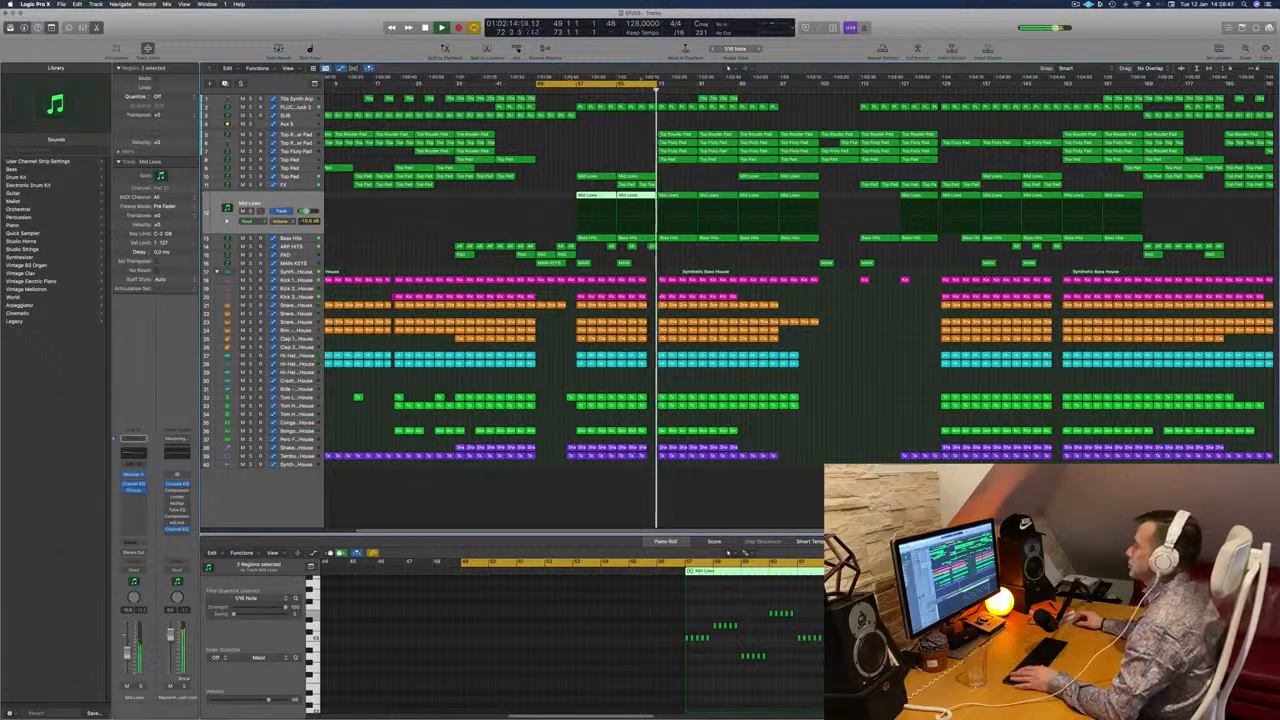
{"action": "left_click_drag", "start_coordinate": [625, 86], "coordinate": [665, 87]}
{"action": "key", "text": "space"}
{"action": "key", "text": "space"}
{"action": "key", "text": "shift+Right"}
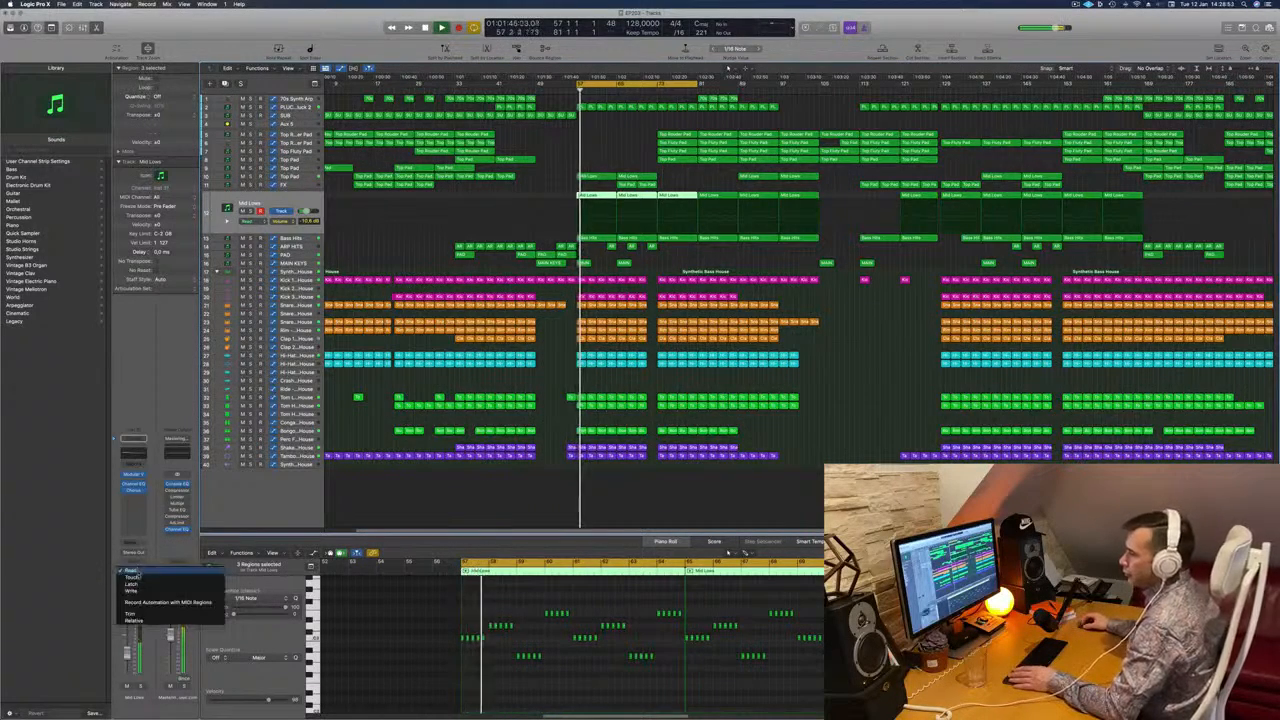
Switch Mid Lows to Touch automation, bring up a Modular V parameter for automating, and close the synth window.
{"action": "left_click", "coordinate": [134, 474]}
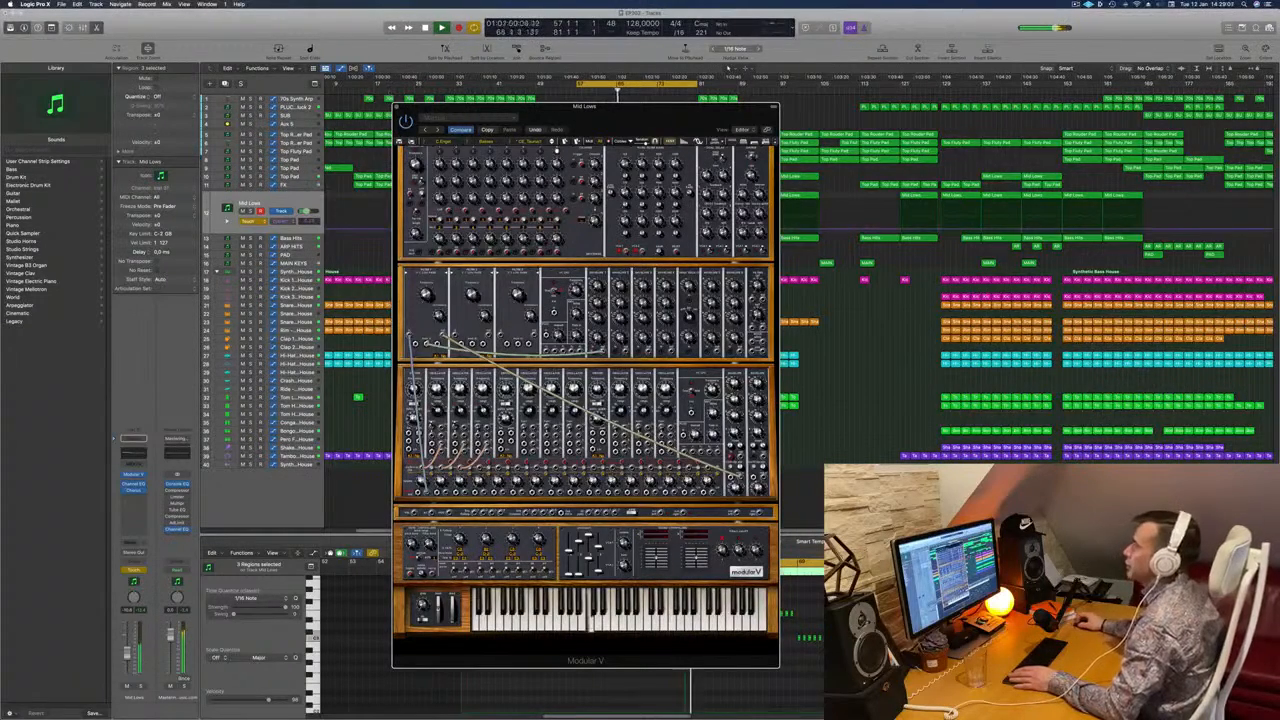
{"action": "left_click", "coordinate": [397, 107]}
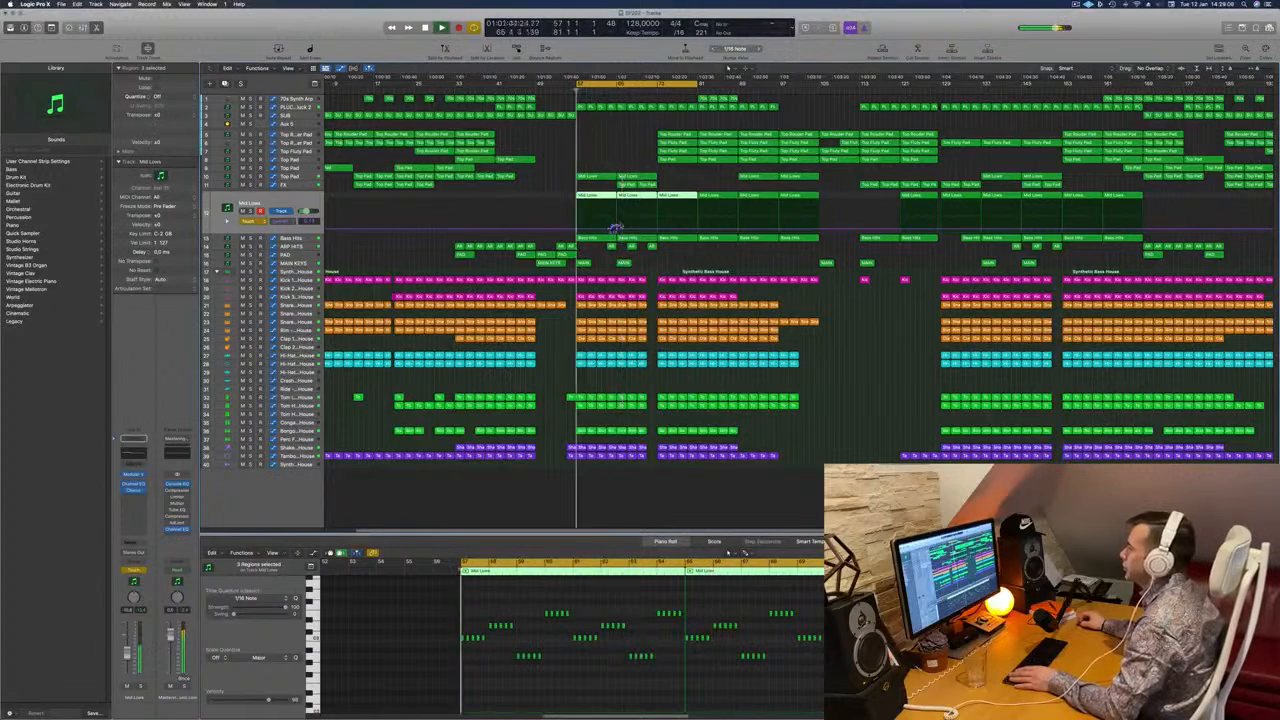
{"action": "left_click", "coordinate": [590, 231]}
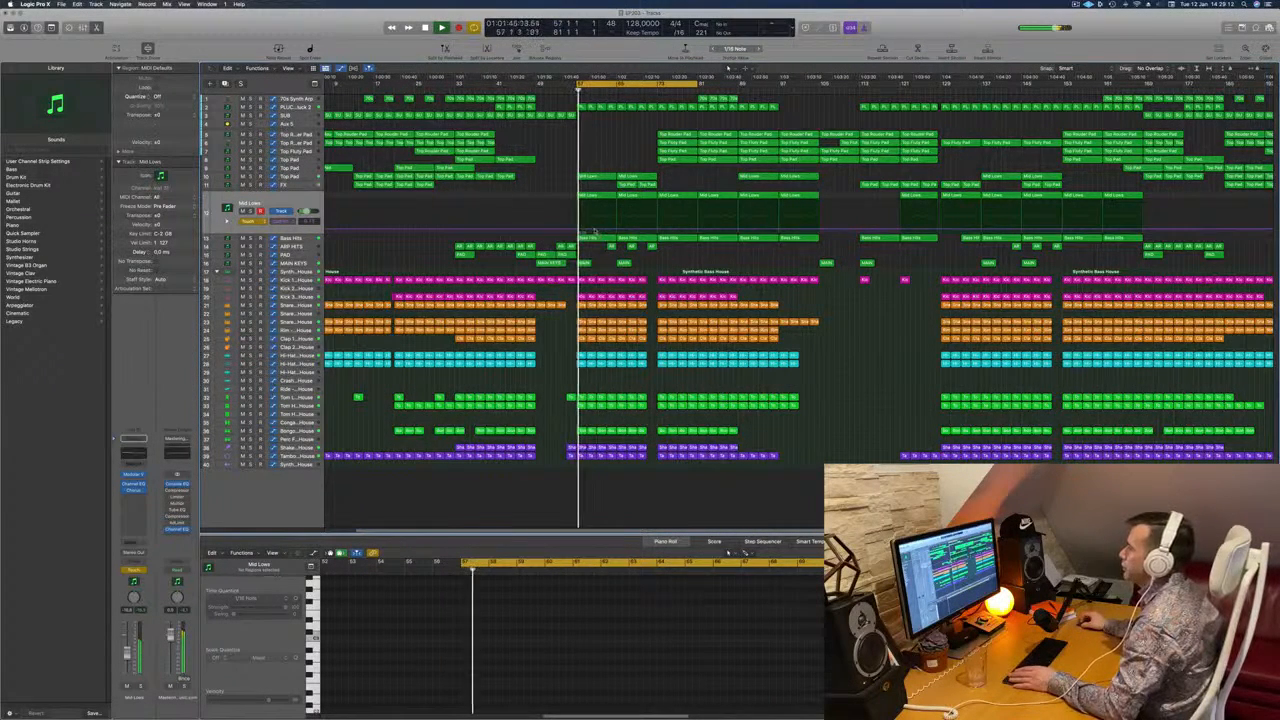
Add automation points to the Mid Lows synth parameter over bars 57–65 and return the track to Read mode.
{"action": "left_click", "coordinate": [595, 230]}
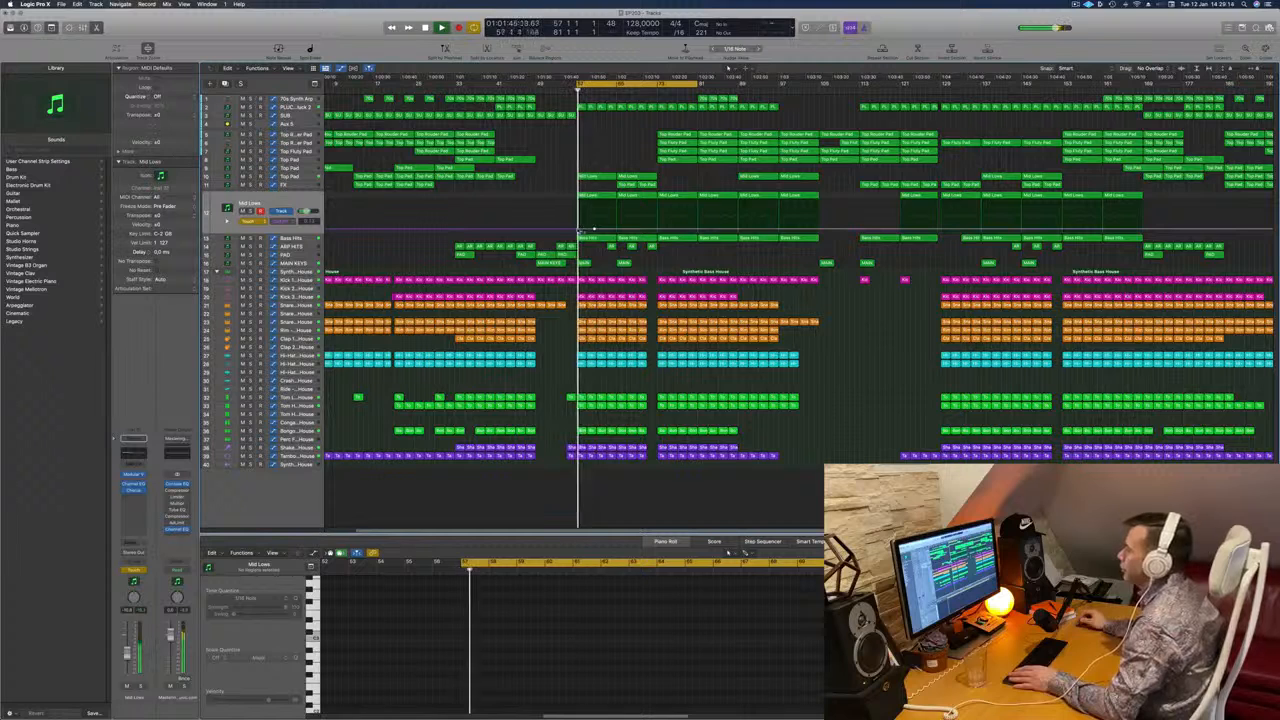
{"action": "left_click_drag", "start_coordinate": [591, 231], "coordinate": [616, 231]}
{"action": "left_click", "coordinate": [596, 231]}
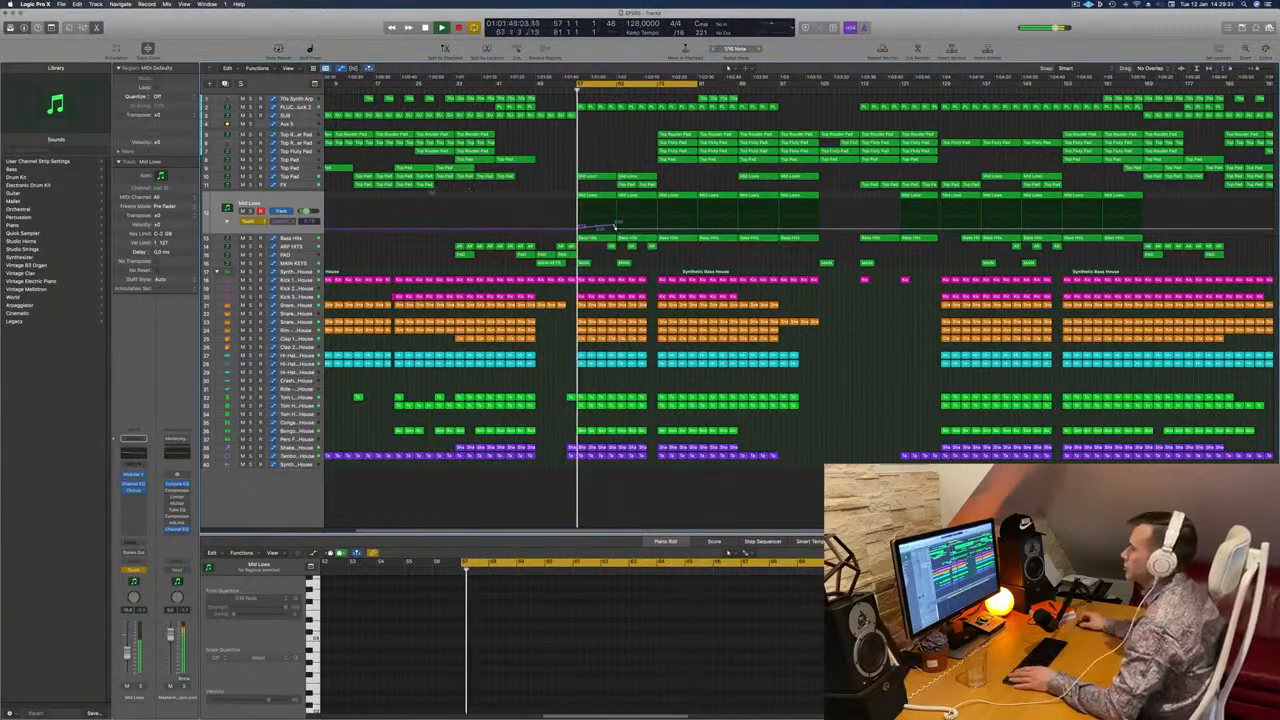
{"action": "left_click", "coordinate": [238, 221]}
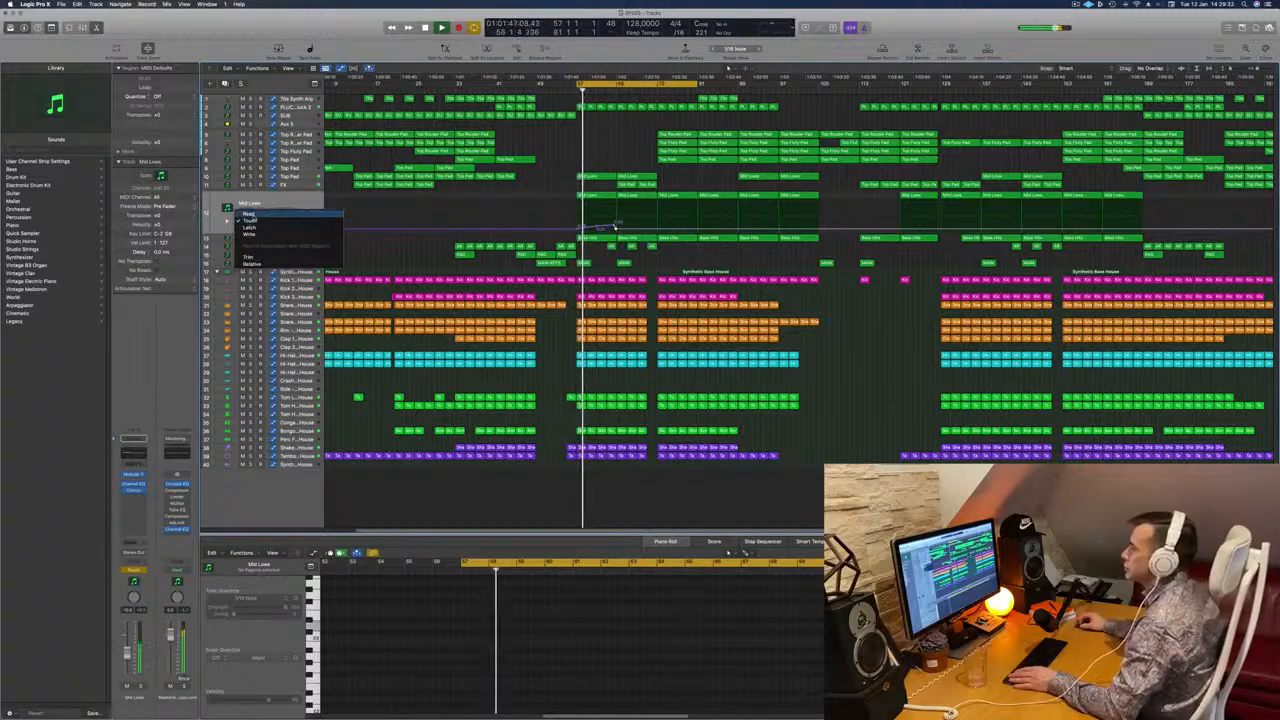
{"action": "left_click", "coordinate": [249, 214]}
Shape the Mid Lows automation into a gentle peak at bar 61 and replay the cycle from bar 57.
{"action": "scroll", "coordinate": [604, 236], "scroll_direction": "up", "scroll_amount": 5}
{"action": "scroll", "coordinate": [630, 228], "scroll_direction": "up", "scroll_amount": 2}
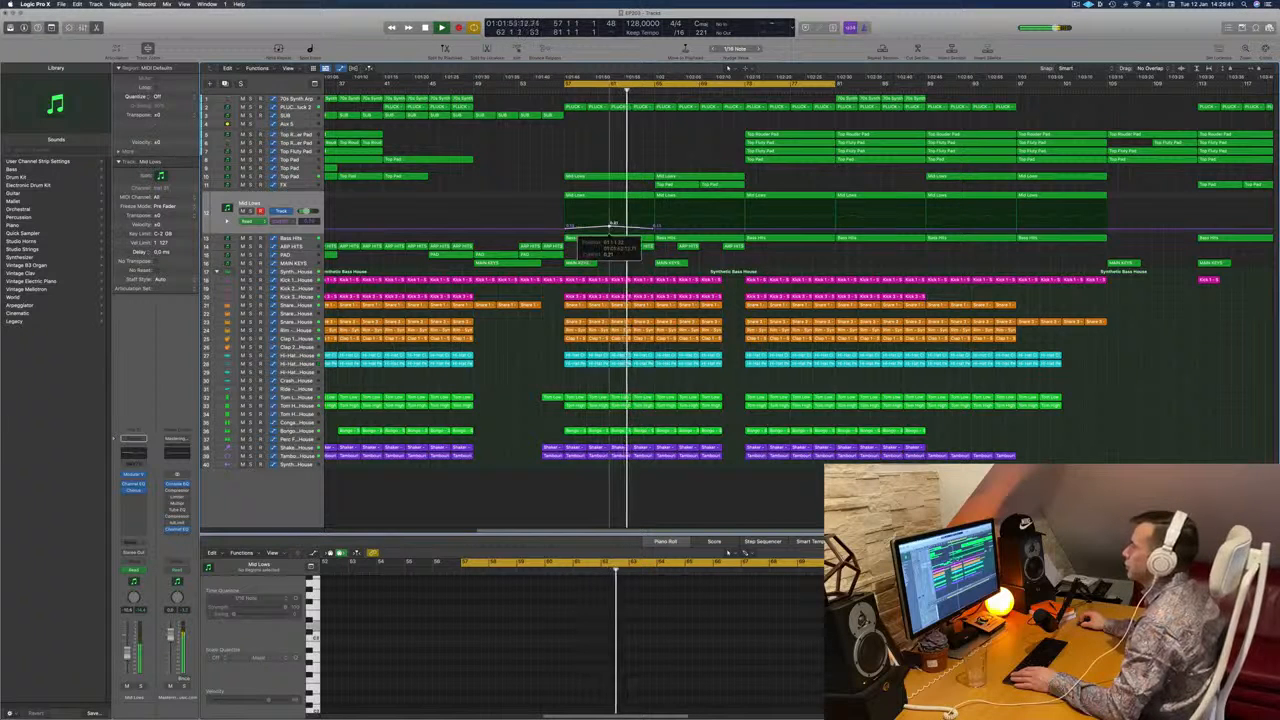
{"action": "key", "text": "space"}
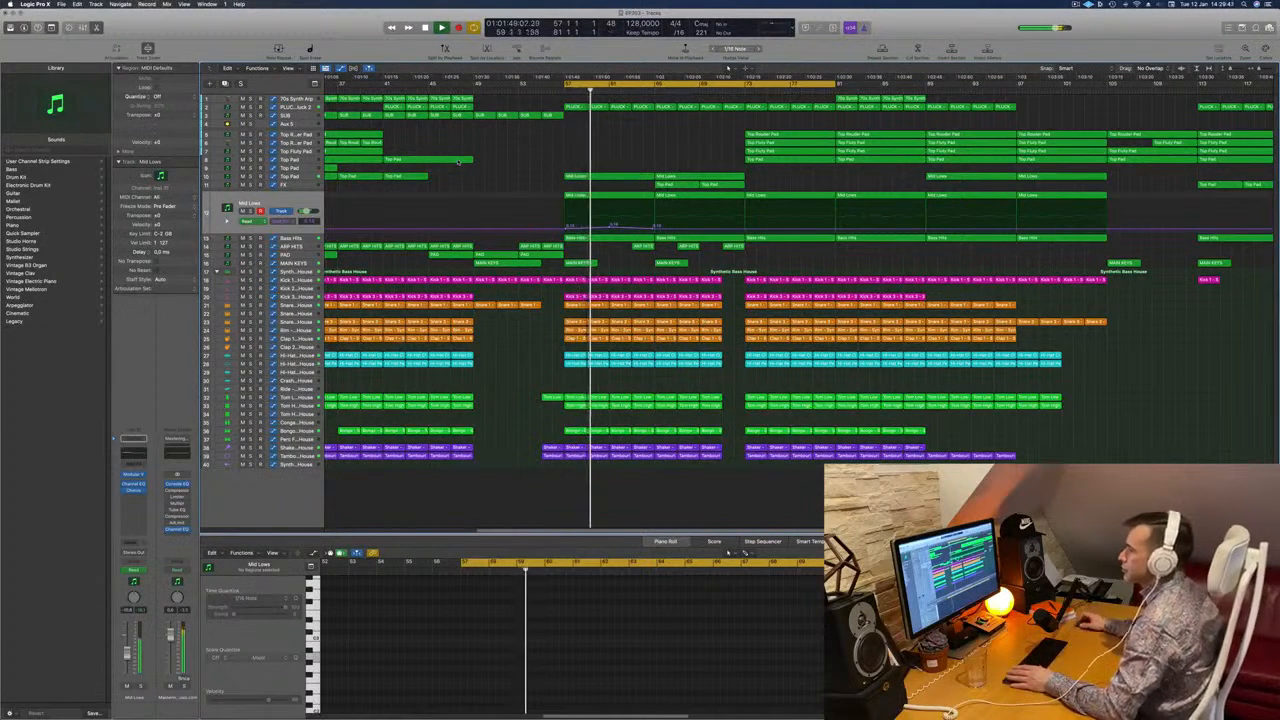
{"action": "left_click", "coordinate": [292, 200]}
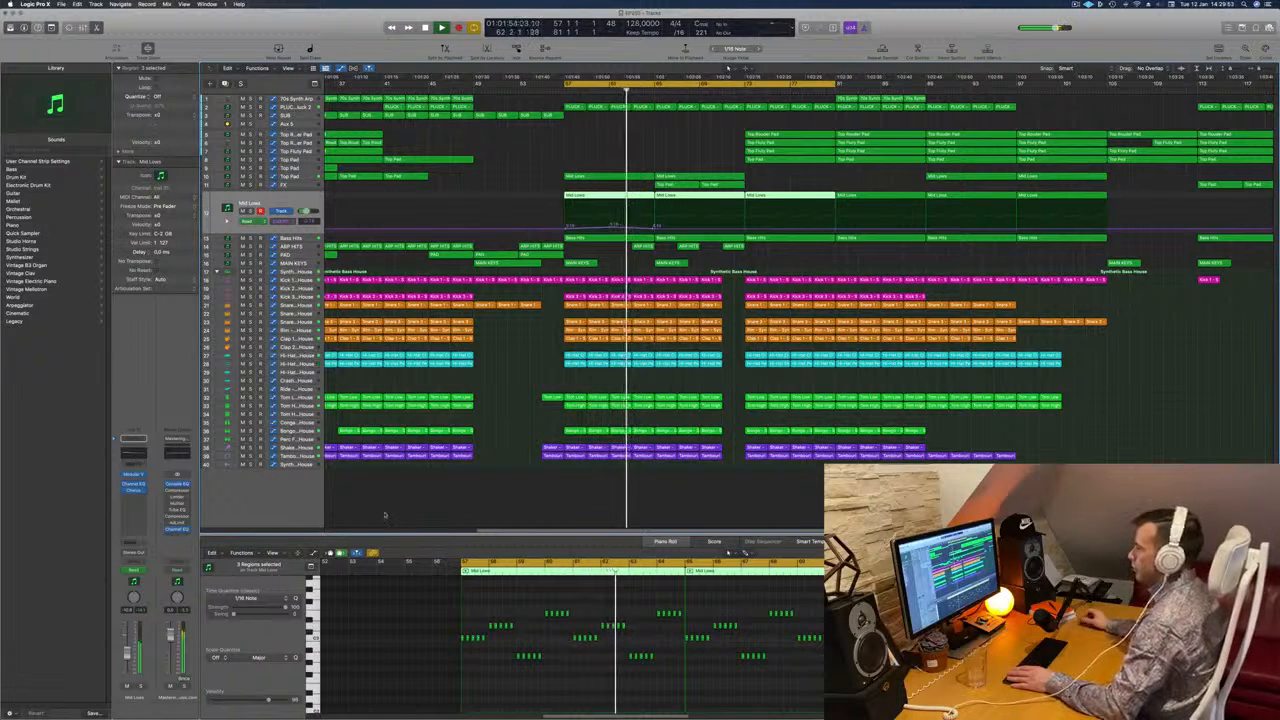
{"action": "key", "text": "space"}
{"action": "key", "text": "space"}
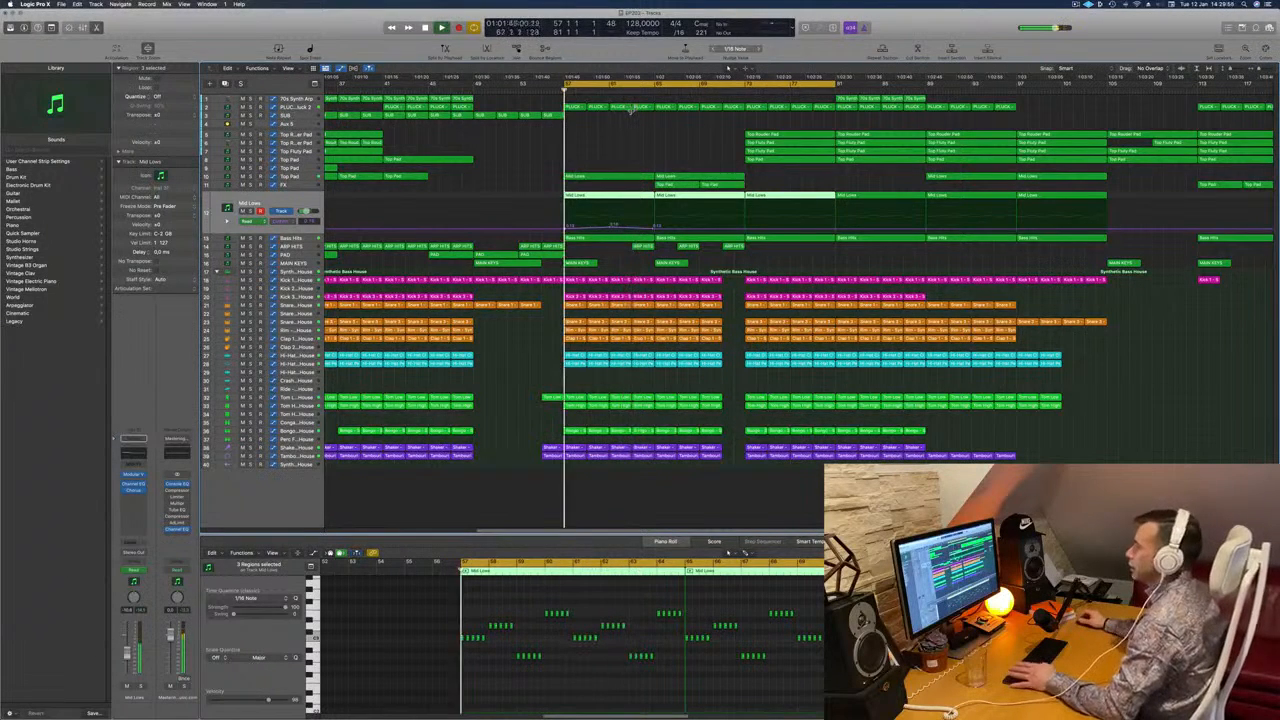
Show the mixer, insert a Compressor on the Mid Lows channel, and restart playback from bar 57.
{"action": "key", "text": "x"}
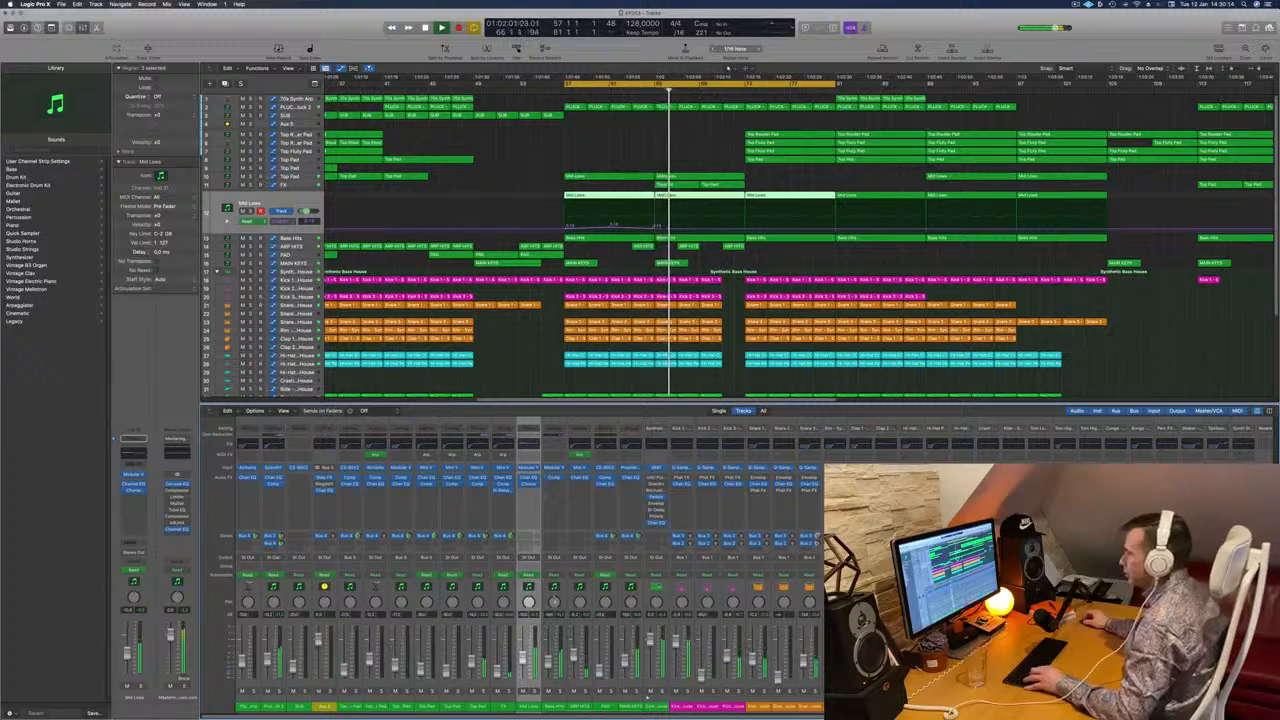
{"action": "key", "text": "space"}
{"action": "key", "text": "space"}
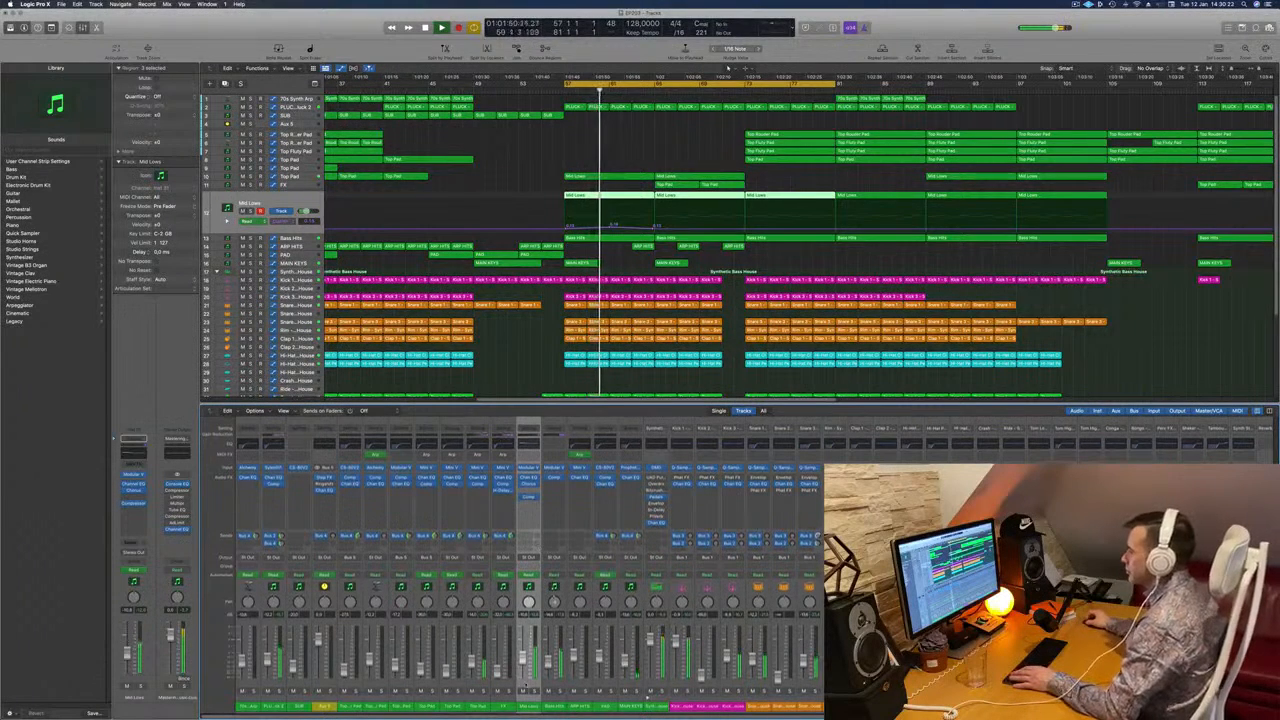
{"action": "key", "text": "space"}
{"action": "key", "text": "space"}
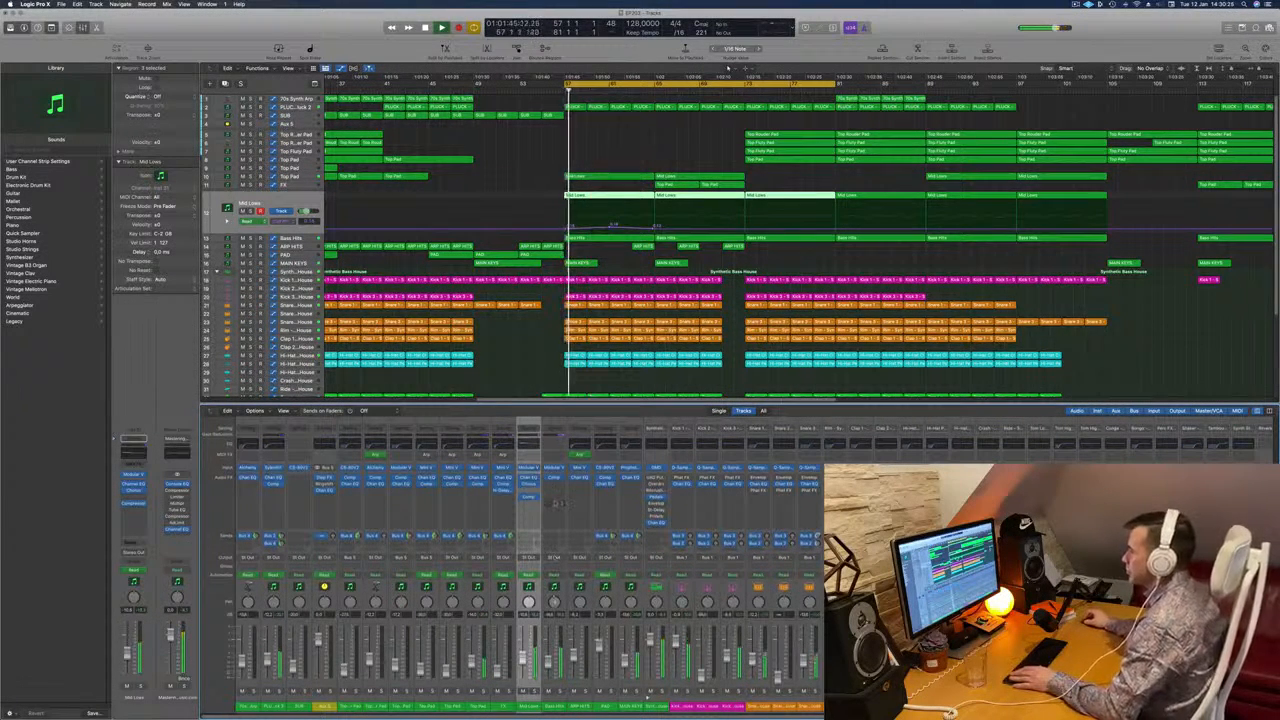
Set the Mid Lows Compressor's side chain to Kick 1 - Synthetic Bass House (Inst 6) and close the plug-in.
{"action": "left_click", "coordinate": [529, 497]}
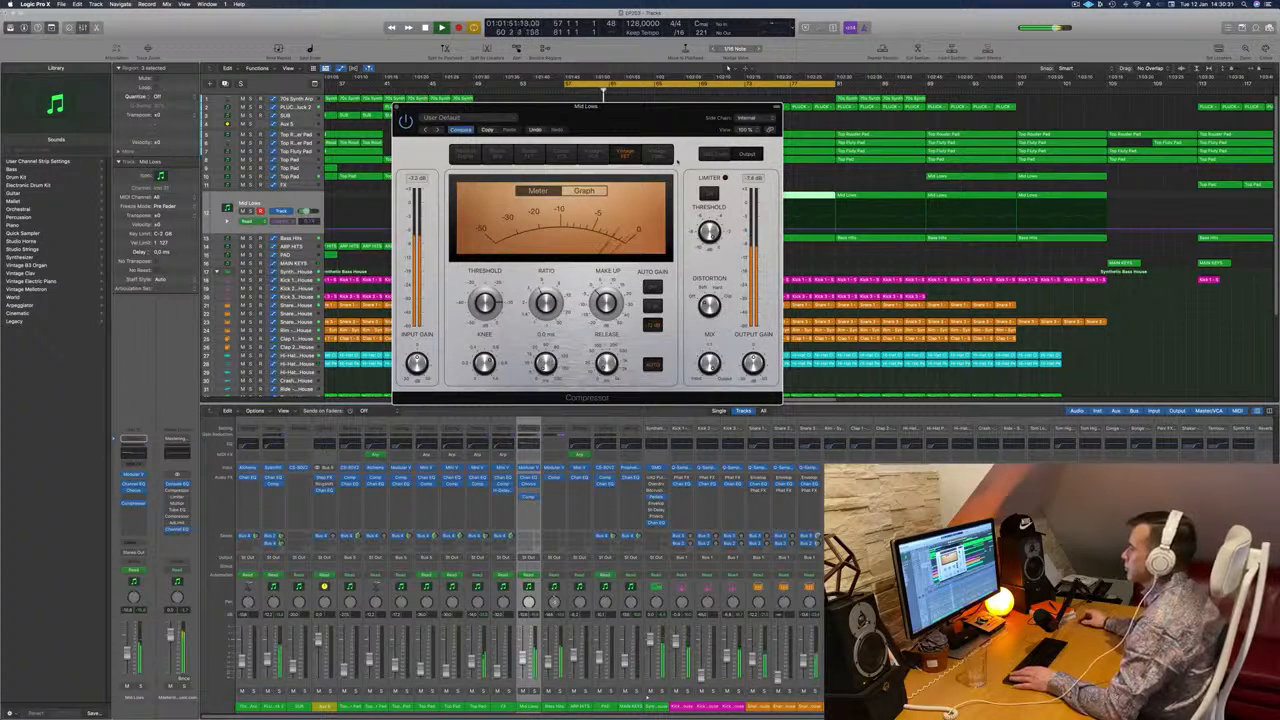
{"action": "left_click", "coordinate": [762, 121]}
{"action": "mouse_move", "coordinate": [760, 143]}
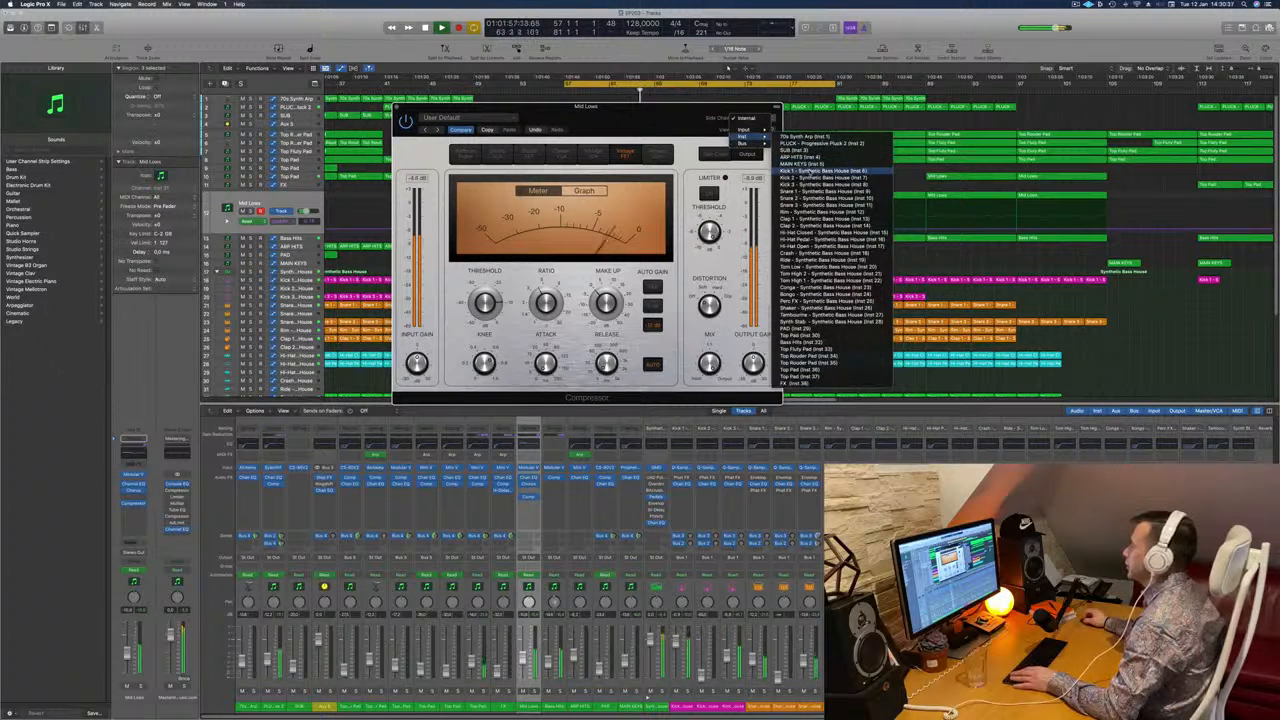
{"action": "left_click", "coordinate": [820, 171]}
{"action": "left_click_drag", "start_coordinate": [672, 107], "coordinate": [821, 132]}
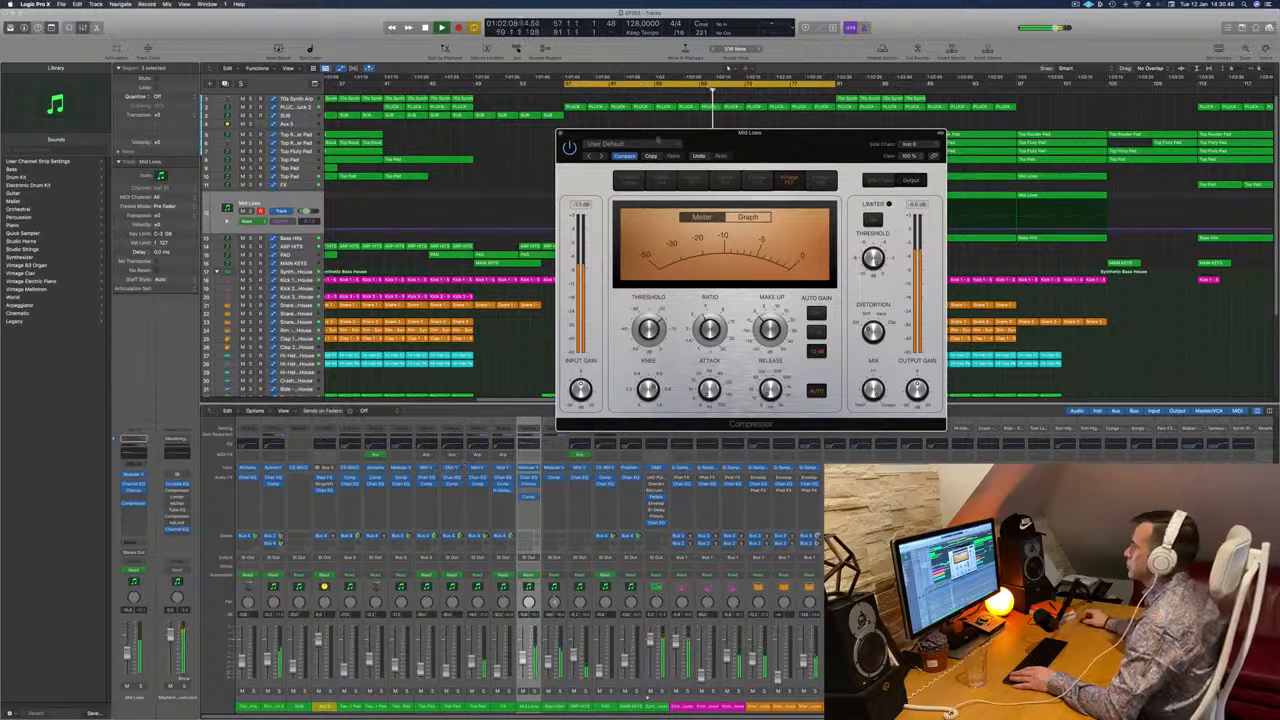
{"action": "left_click", "coordinate": [561, 134]}
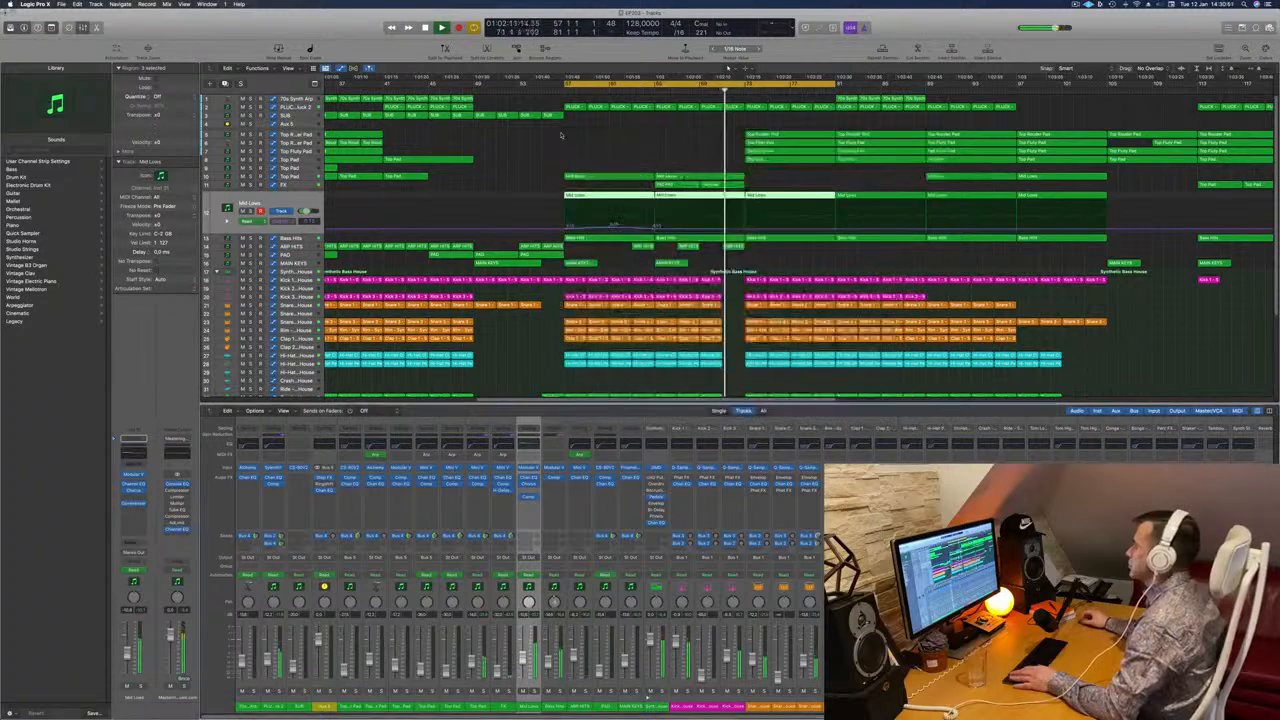
Replay the cycle from bar 57 and nudge the Mid Lows automation point at bar 57 slightly down.
{"action": "key", "text": "space"}
{"action": "key", "text": "space"}
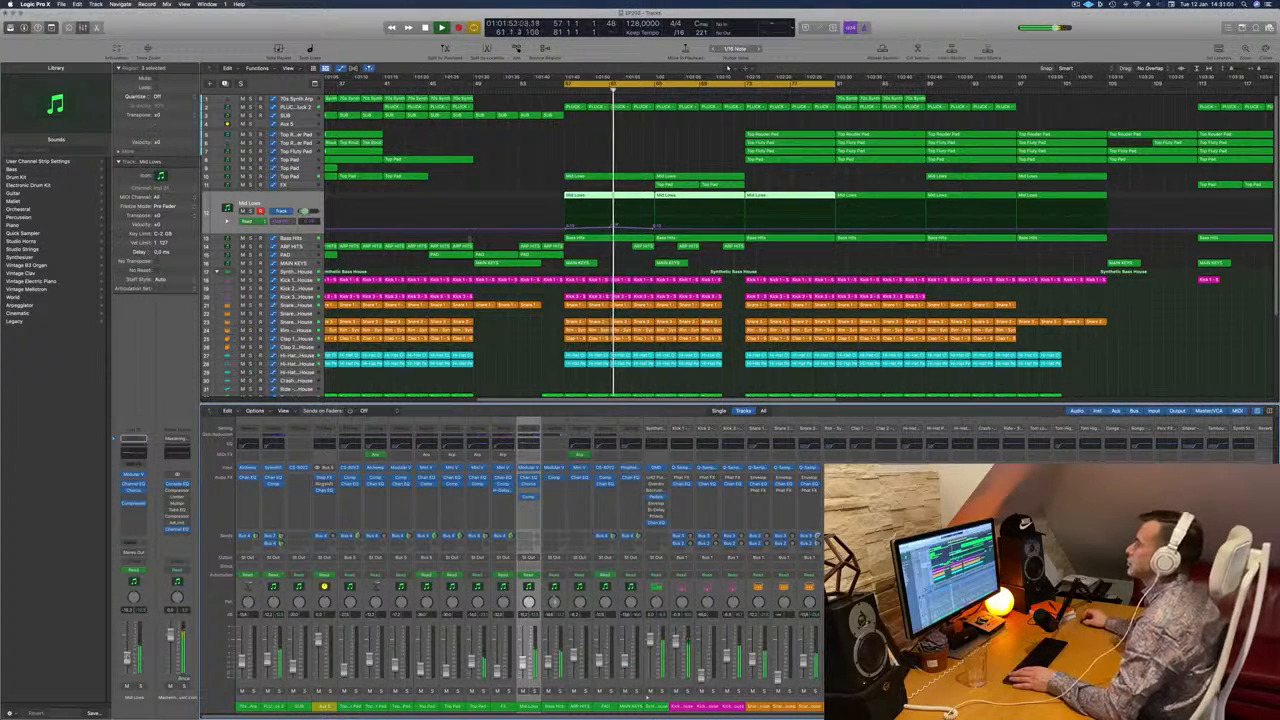
{"action": "key", "text": "space"}
{"action": "key", "text": "space"}
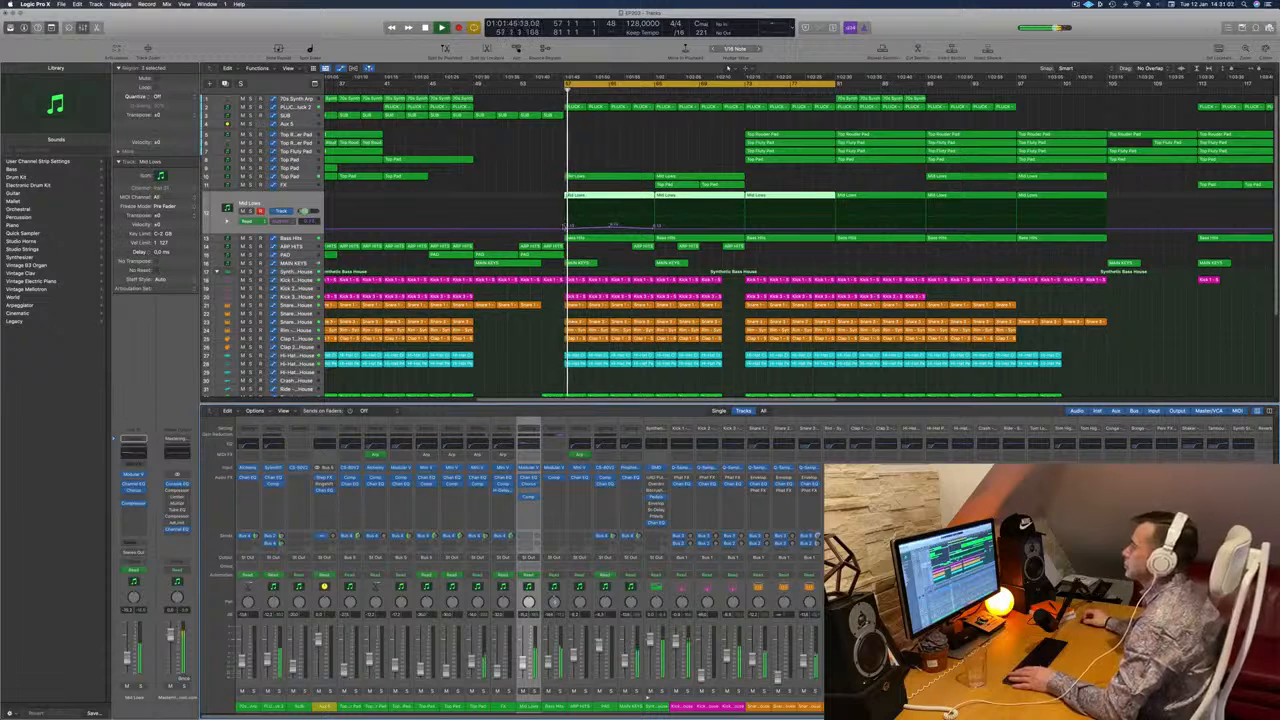
{"action": "left_click_drag", "start_coordinate": [567, 230], "coordinate": [567, 231]}
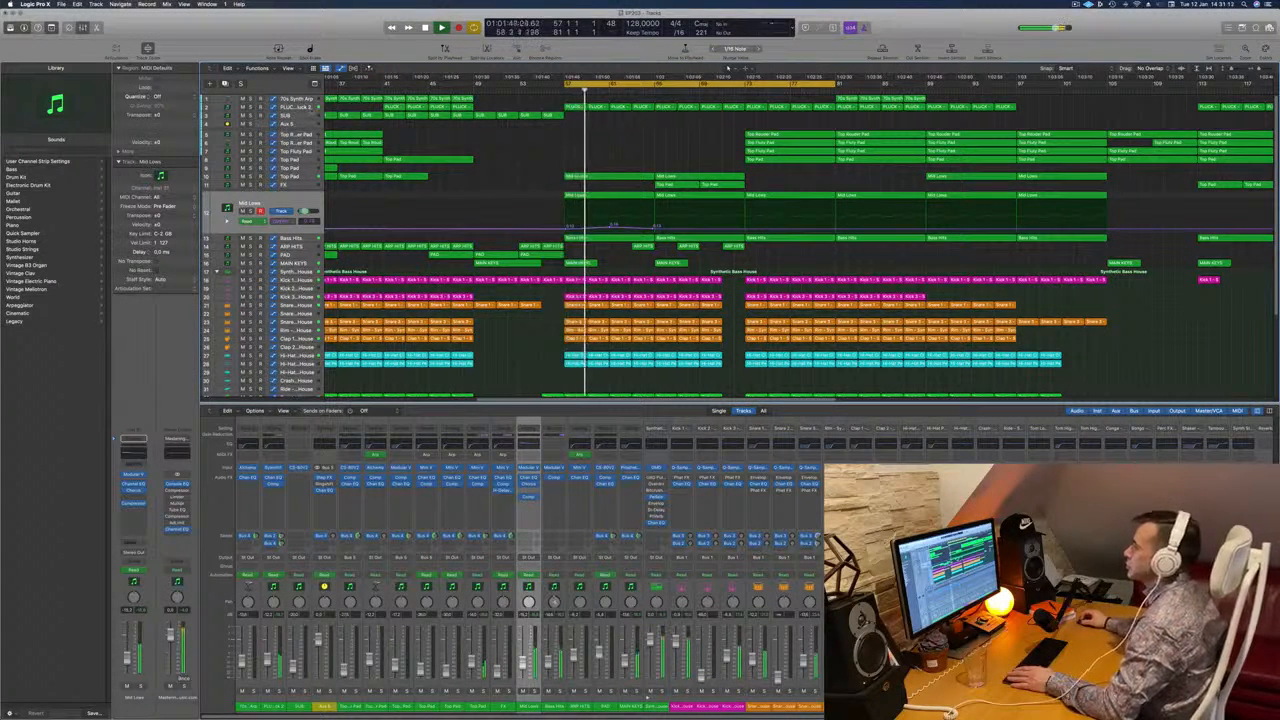
Check the PLUCK track and briefly audition the Snare 1 - Synthetic Bass House track in solo.
{"action": "left_click", "coordinate": [296, 108]}
{"action": "scroll", "coordinate": [548, 170], "scroll_direction": "down", "scroll_amount": 4}
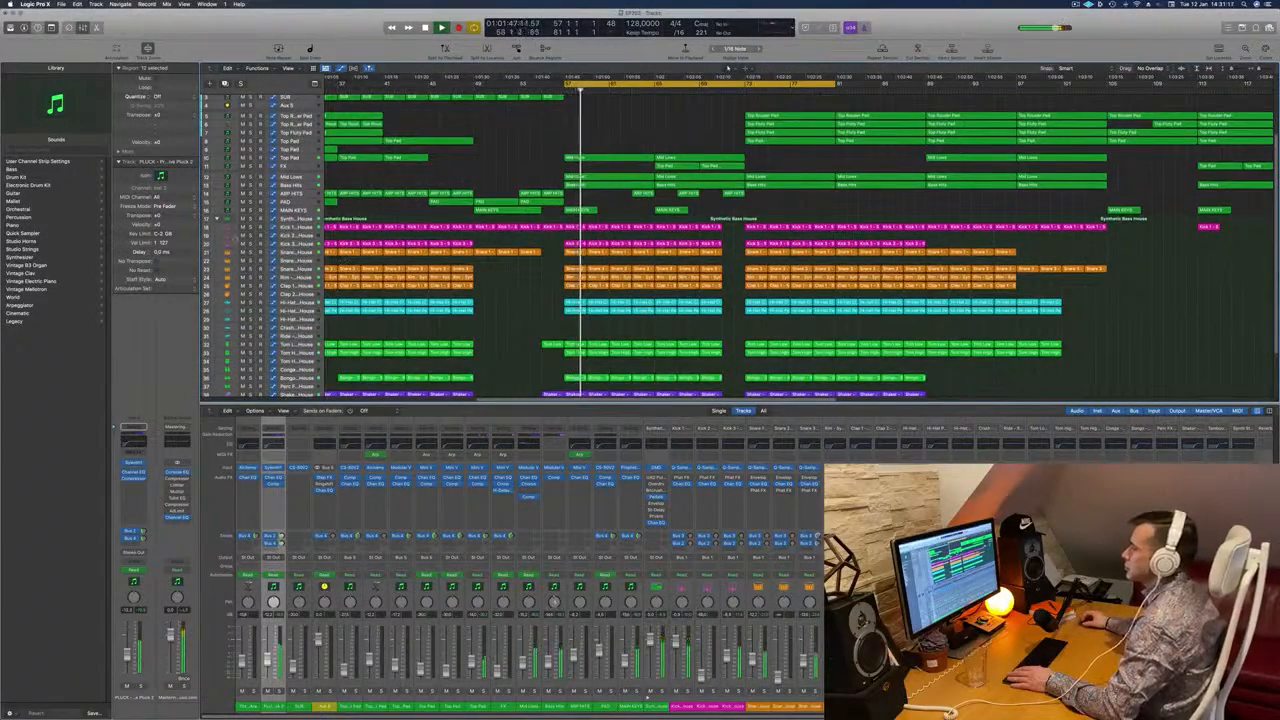
{"action": "key", "text": "s"}
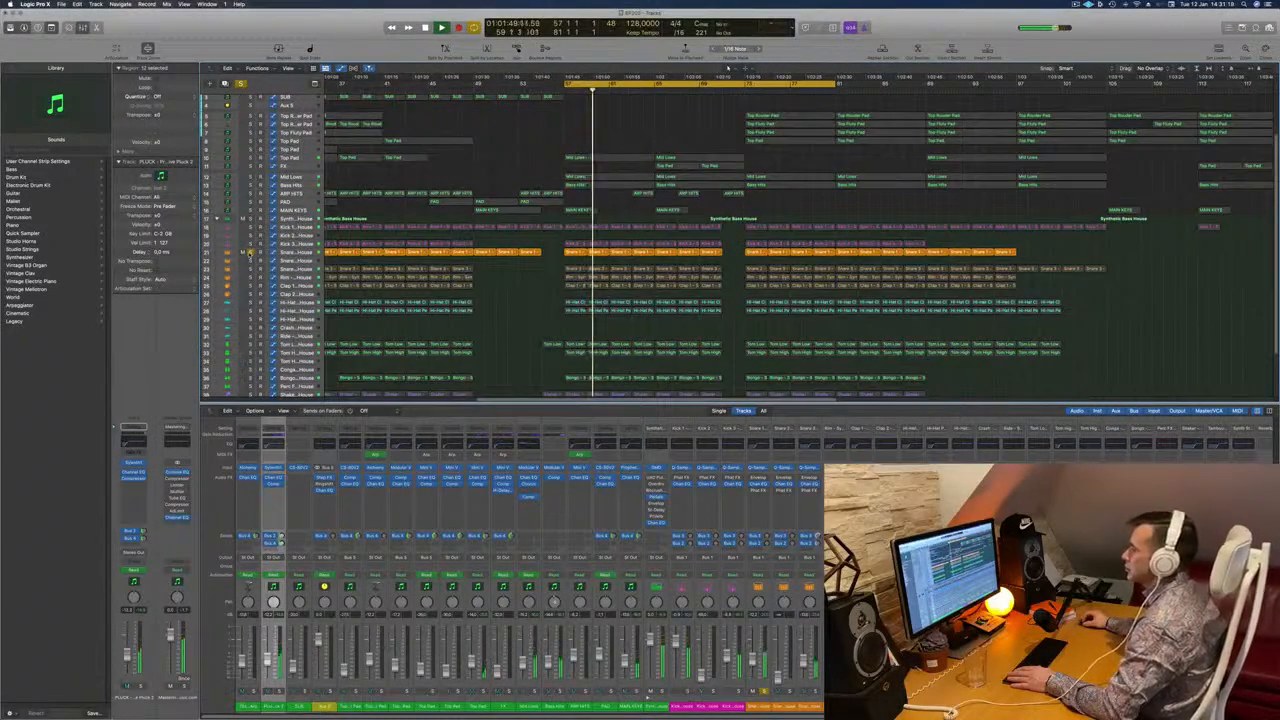
{"action": "left_click", "coordinate": [250, 253]}
{"action": "left_click", "coordinate": [229, 253]}
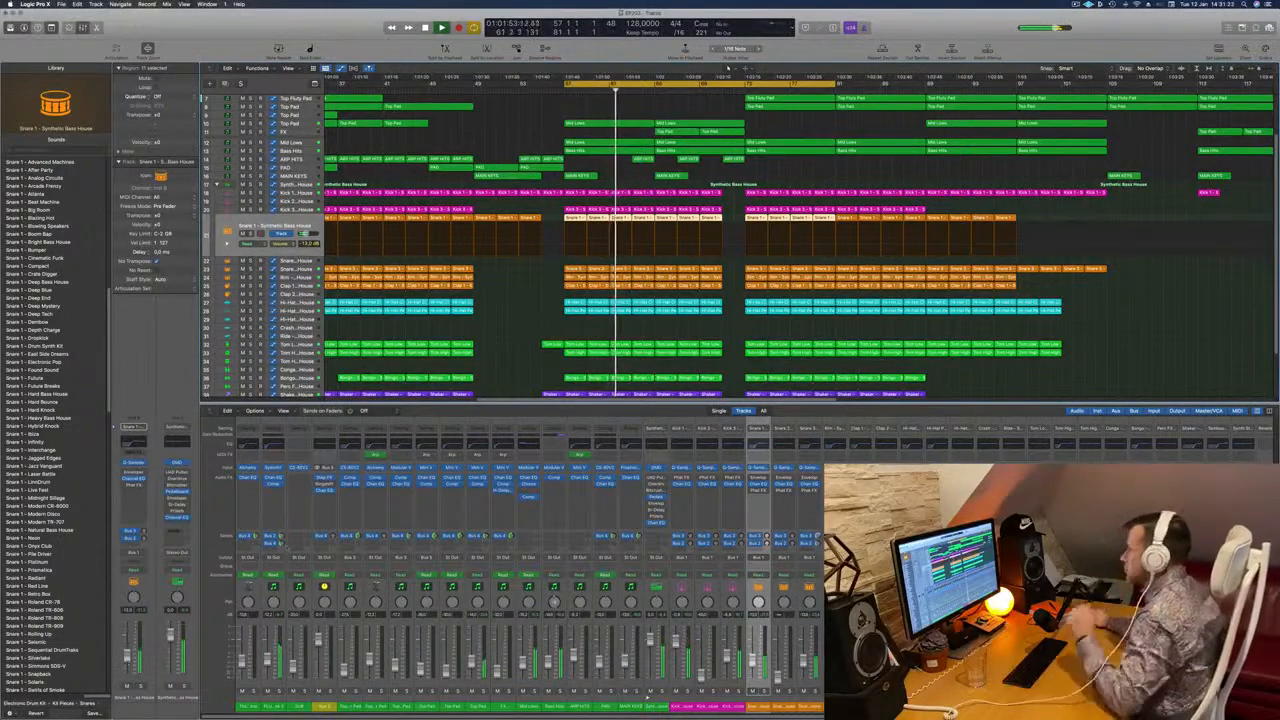
Check the Bass Hits track, then add Mid Lows automation points that rise into bar 73.
{"action": "key", "text": "super+Left"}
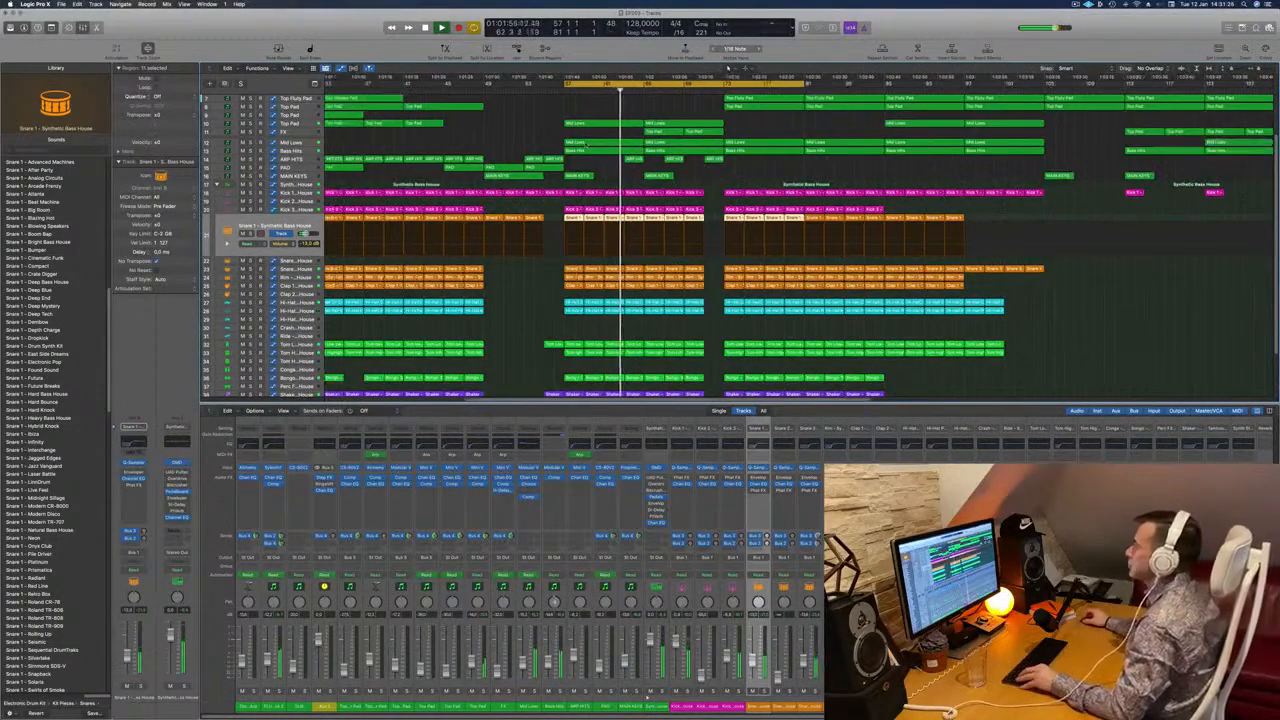
{"action": "scroll", "coordinate": [607, 148], "scroll_direction": "up", "scroll_amount": 5}
{"action": "key", "text": "super+Left"}
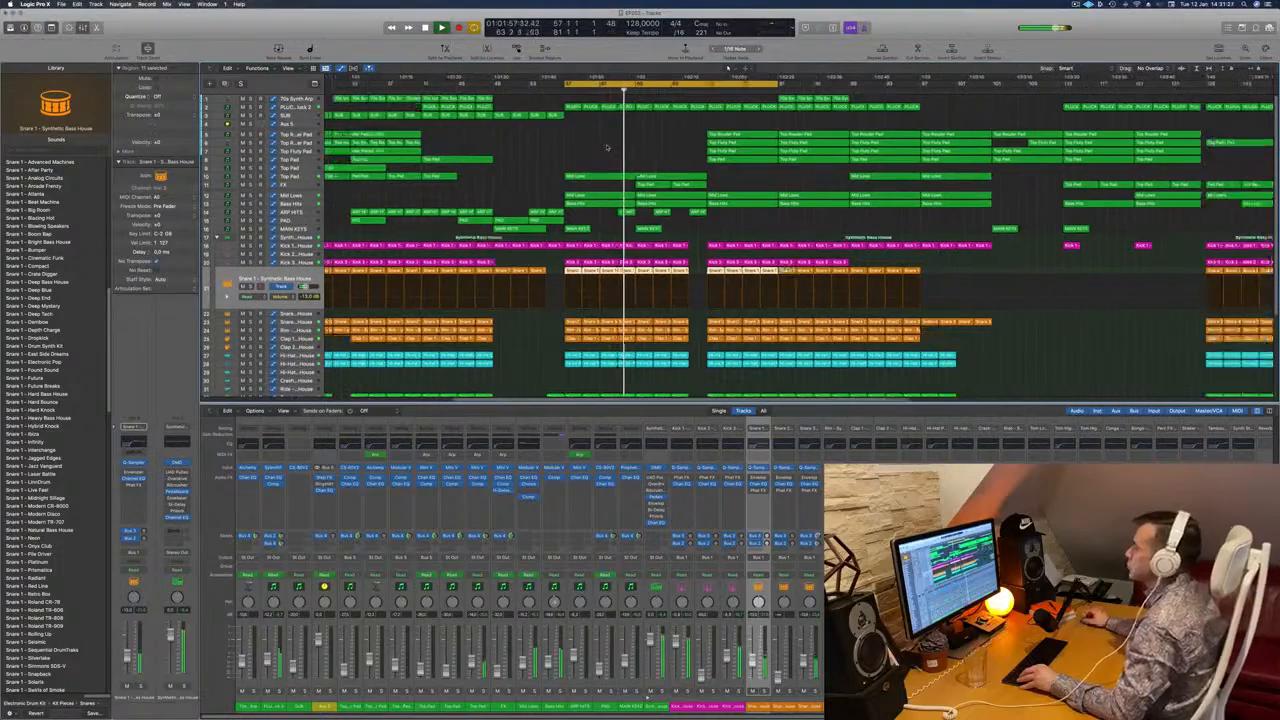
{"action": "key", "text": "super+Left"}
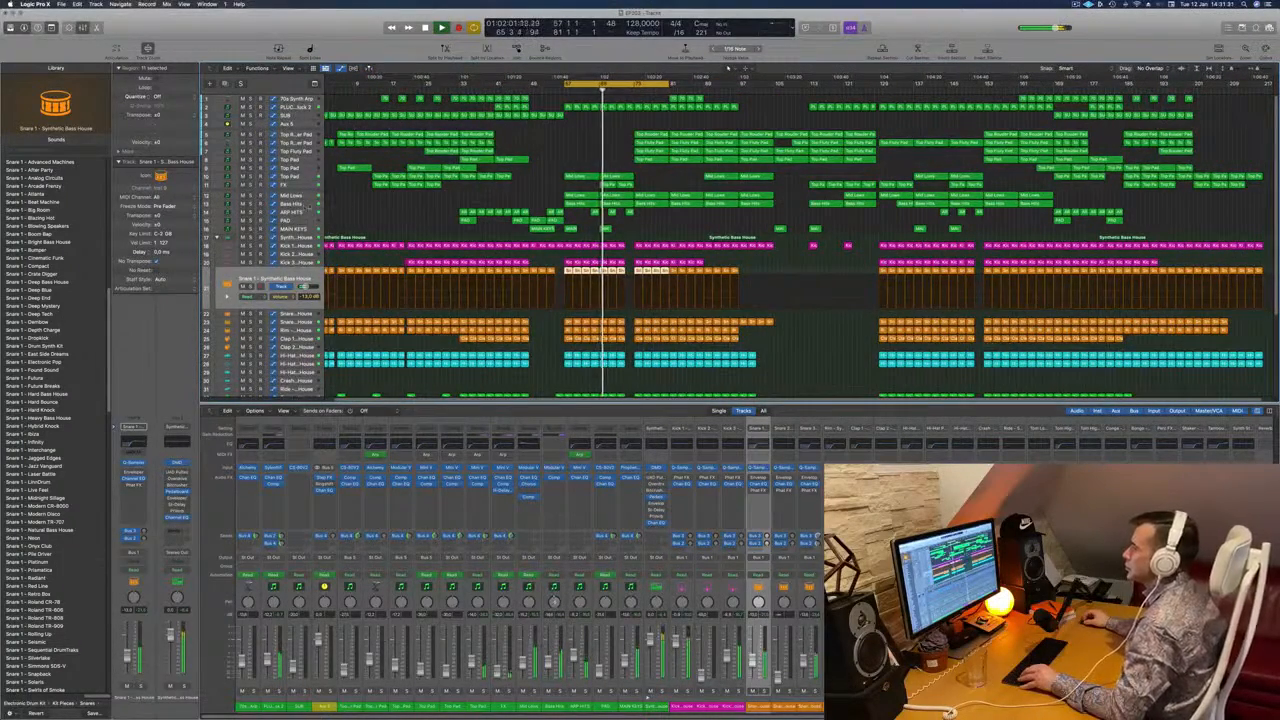
{"action": "left_click", "coordinate": [308, 206]}
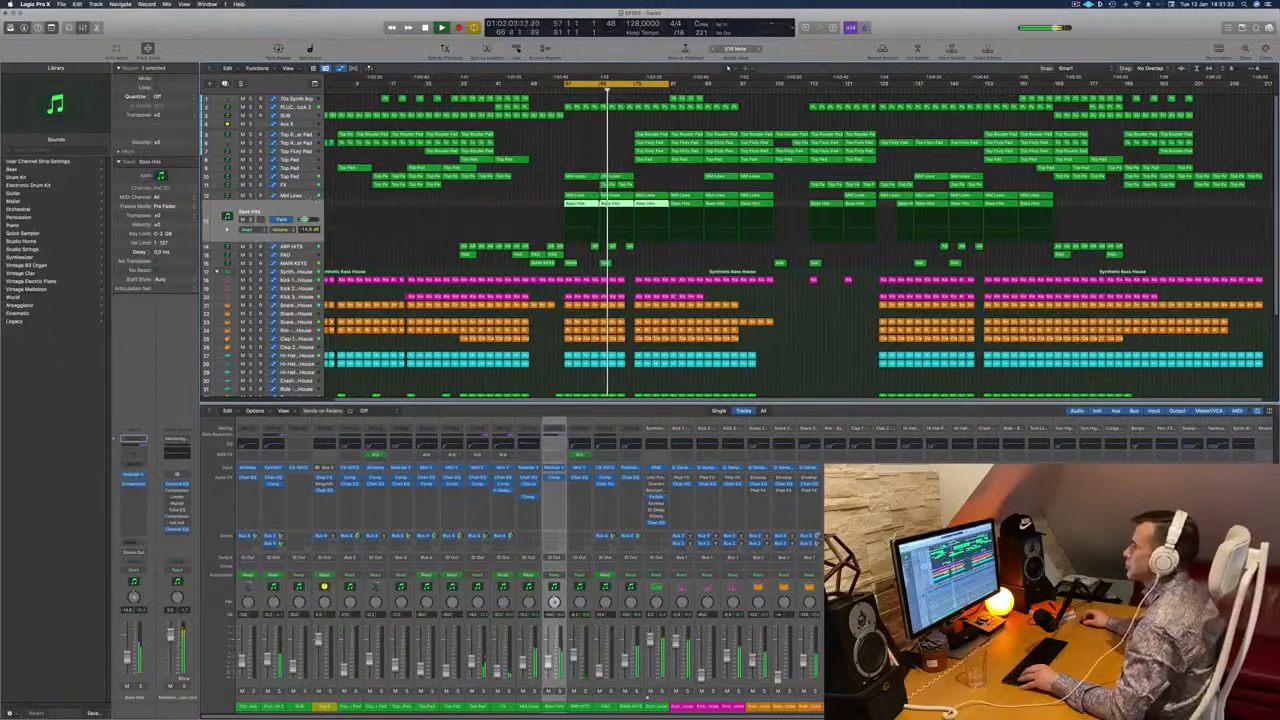
{"action": "left_click", "coordinate": [313, 198]}
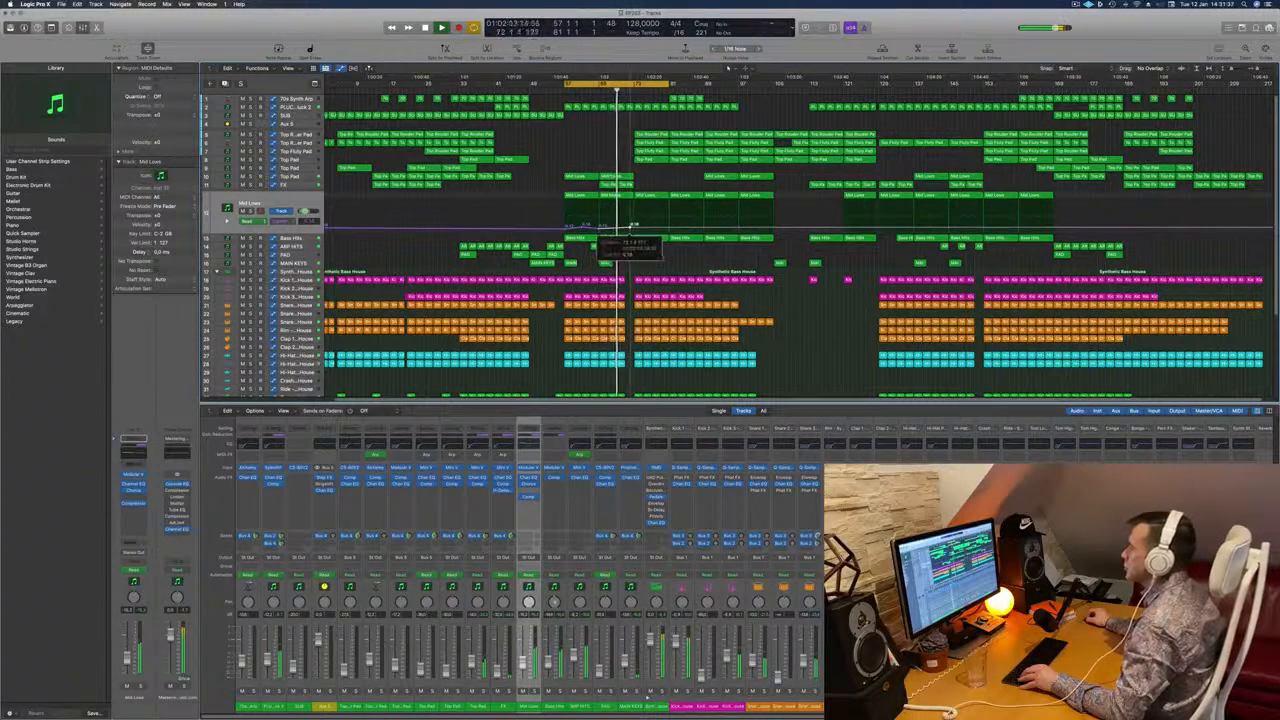
{"action": "left_click_drag", "start_coordinate": [632, 228], "coordinate": [636, 218]}
{"action": "scroll", "coordinate": [634, 218], "scroll_direction": "up", "scroll_amount": 5}
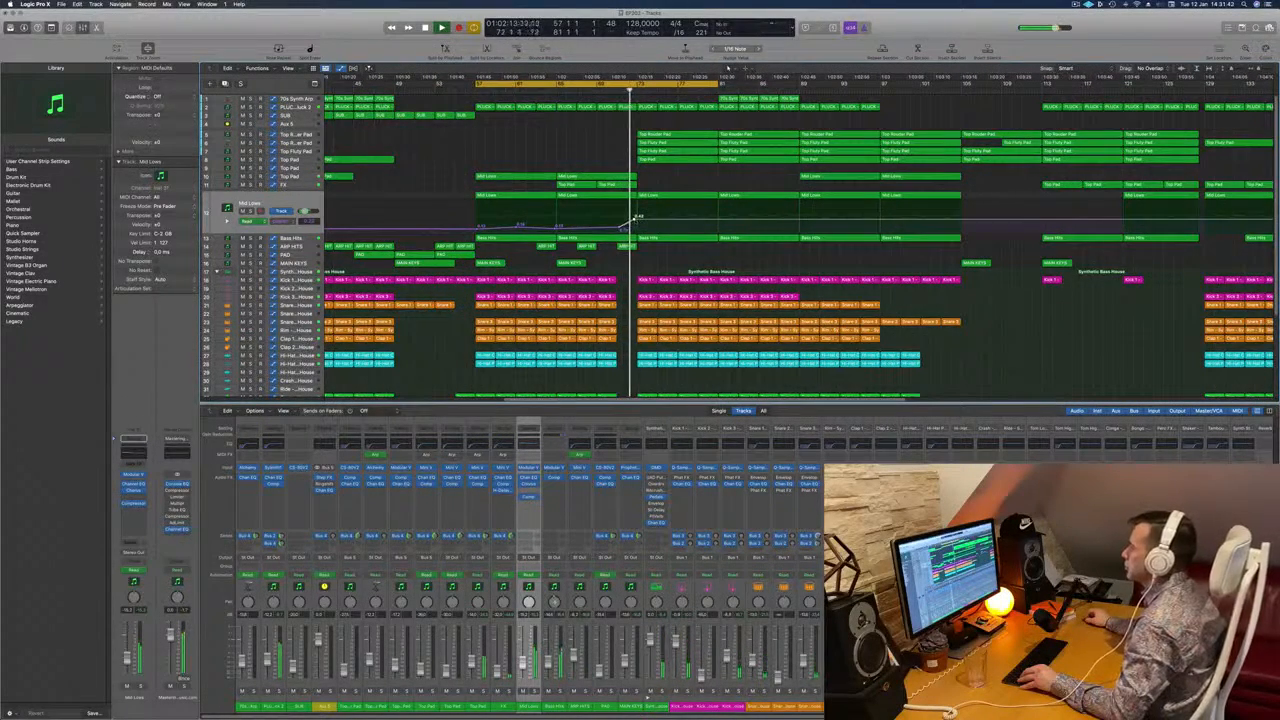
Rework the bar 73 end of the Mid Lows automation by ear, making the curve fall from about bar 71.
{"action": "left_click_drag", "start_coordinate": [634, 218], "coordinate": [636, 215]}
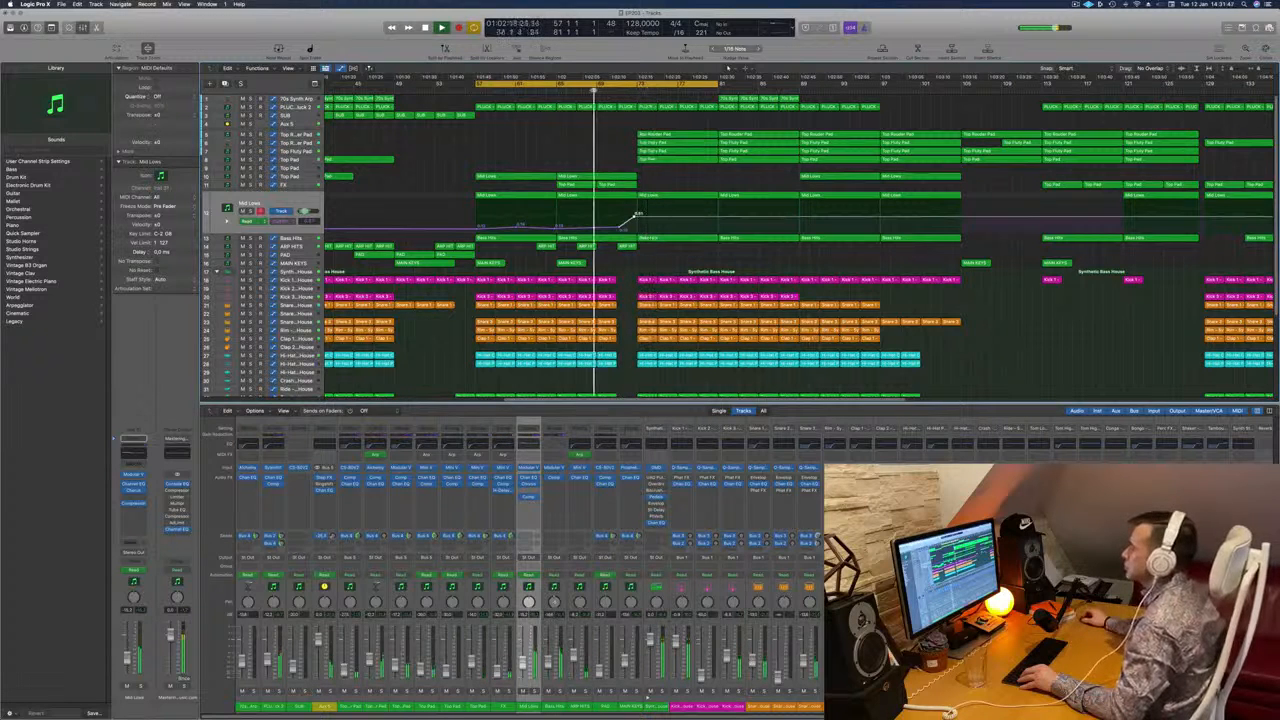
{"action": "left_click_drag", "start_coordinate": [636, 217], "coordinate": [636, 226]}
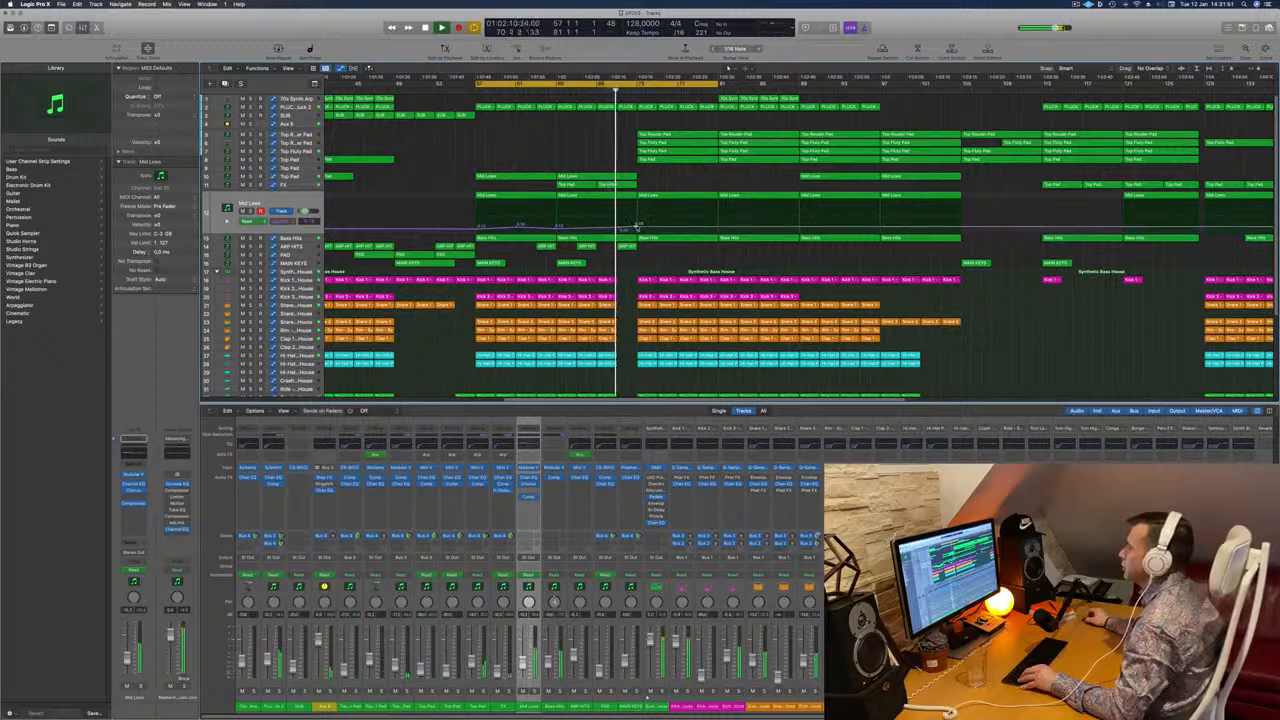
{"action": "left_click_drag", "start_coordinate": [636, 227], "coordinate": [636, 225]}
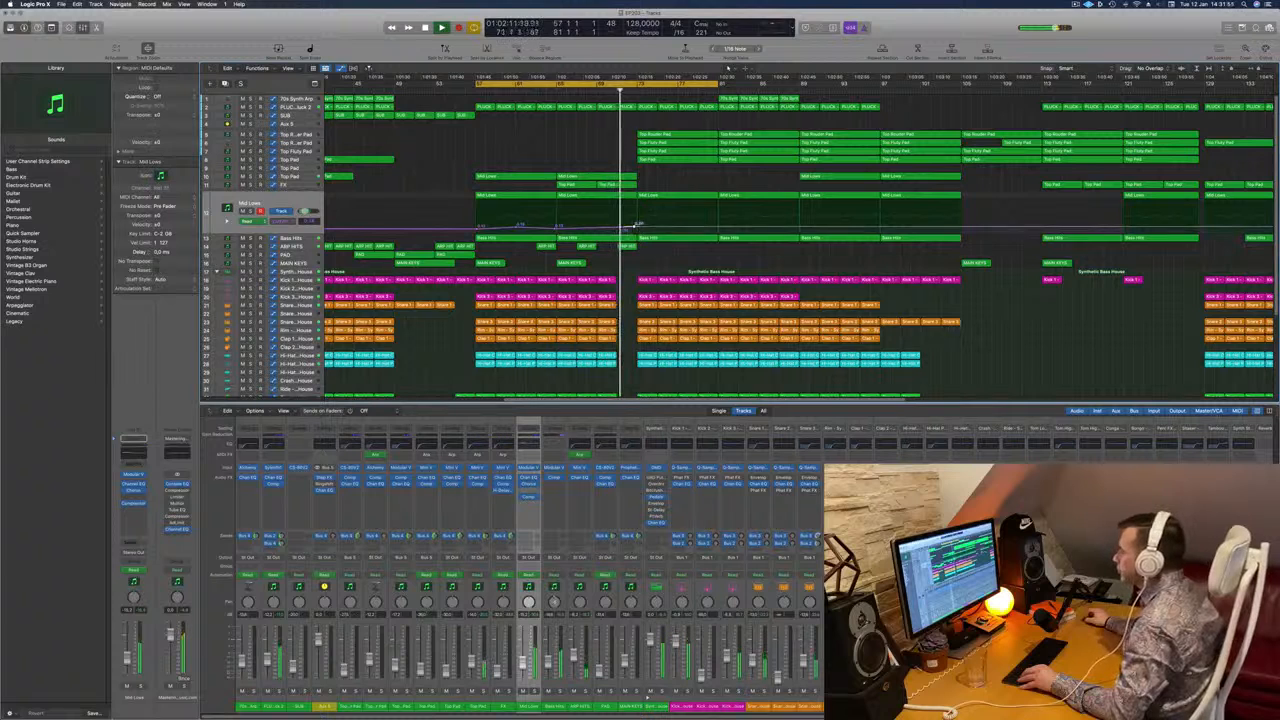
{"action": "left_click_drag", "start_coordinate": [636, 229], "coordinate": [624, 231]}
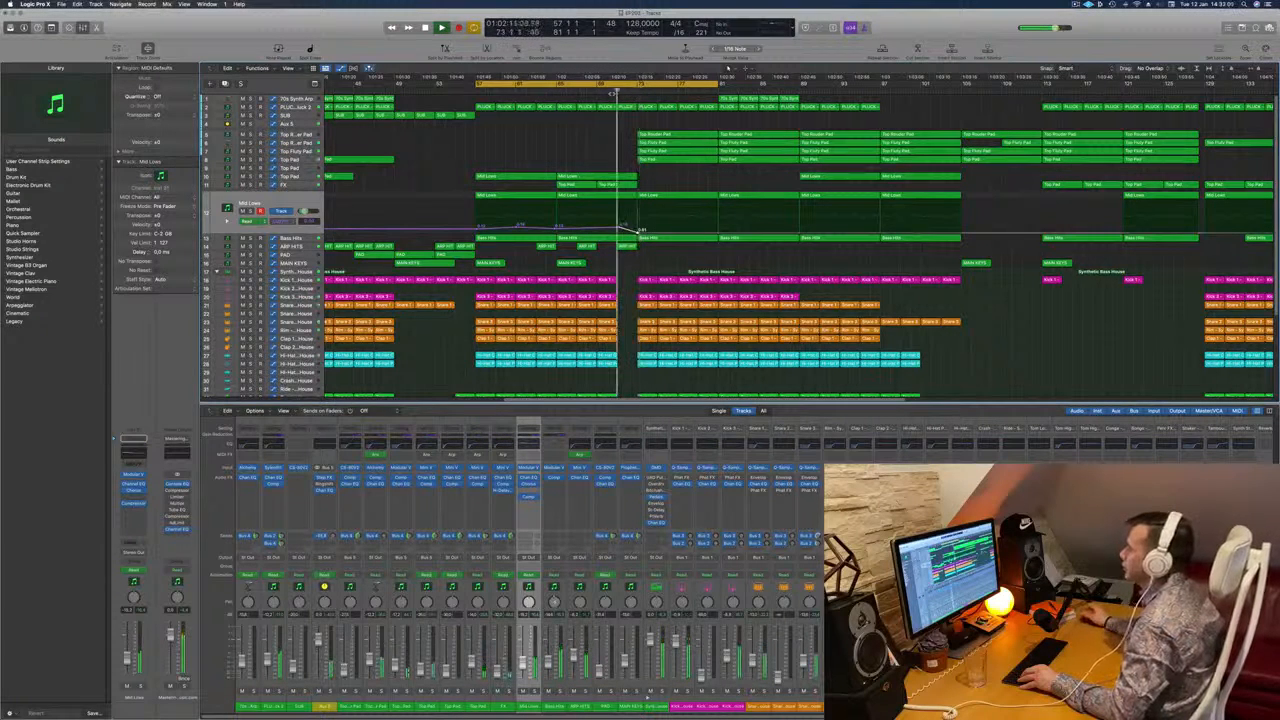
Delete the ARP HITS regions between bars 57 and 73 while replaying the cycle.
{"action": "key", "text": "super+Left"}
{"action": "scroll", "coordinate": [577, 122], "scroll_direction": "left", "scroll_amount": 5}
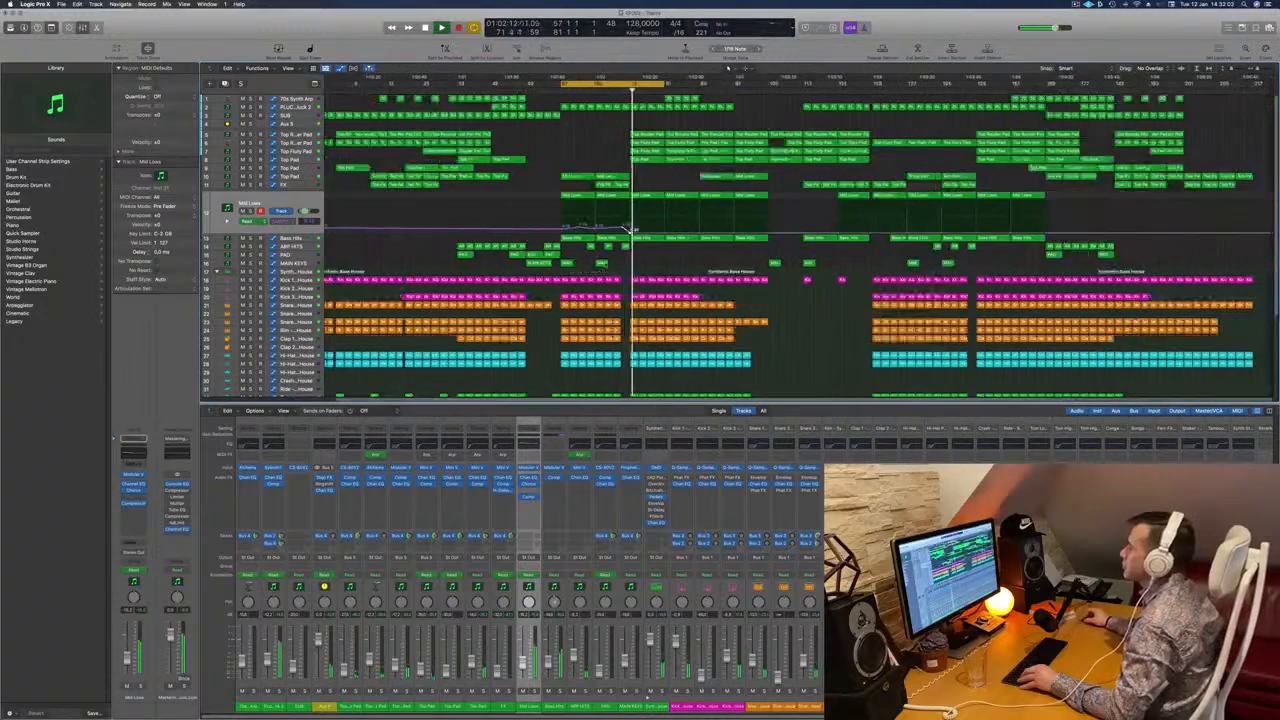
{"action": "scroll", "coordinate": [640, 140], "scroll_direction": "right", "scroll_amount": 5}
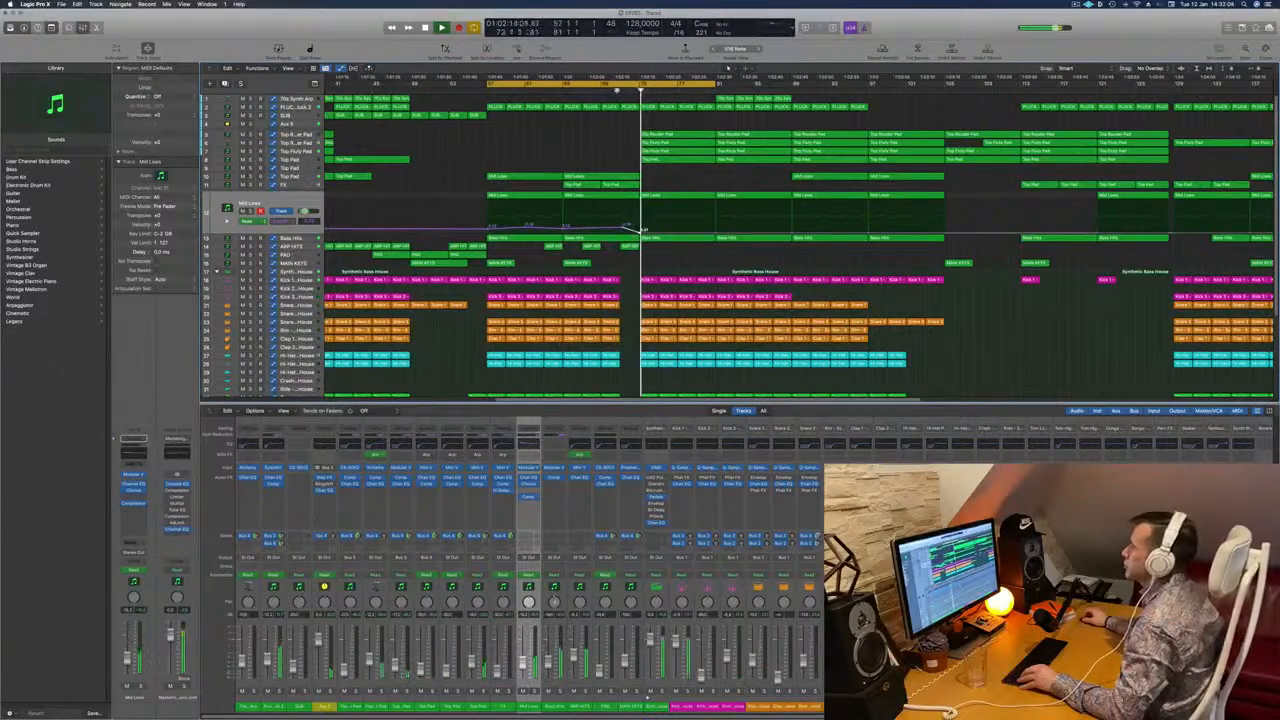
{"action": "left_click", "coordinate": [630, 246]}
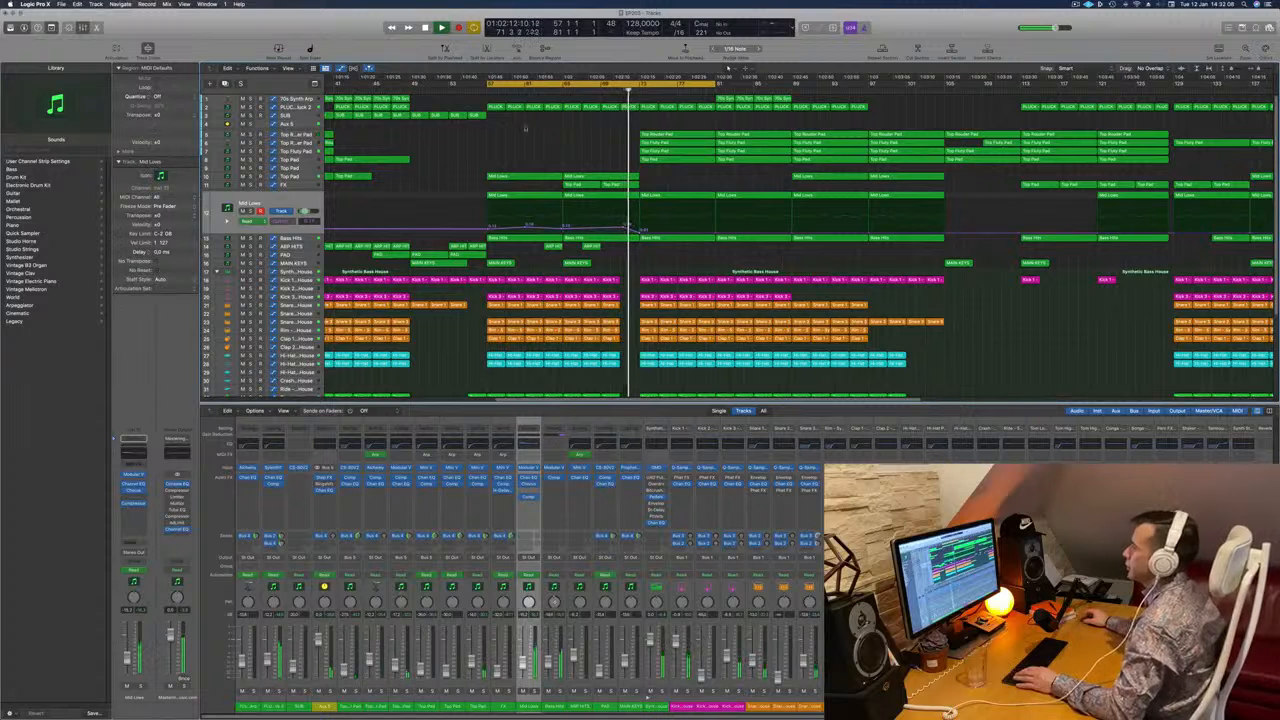
{"action": "key", "text": "space"}
{"action": "key", "text": "space"}
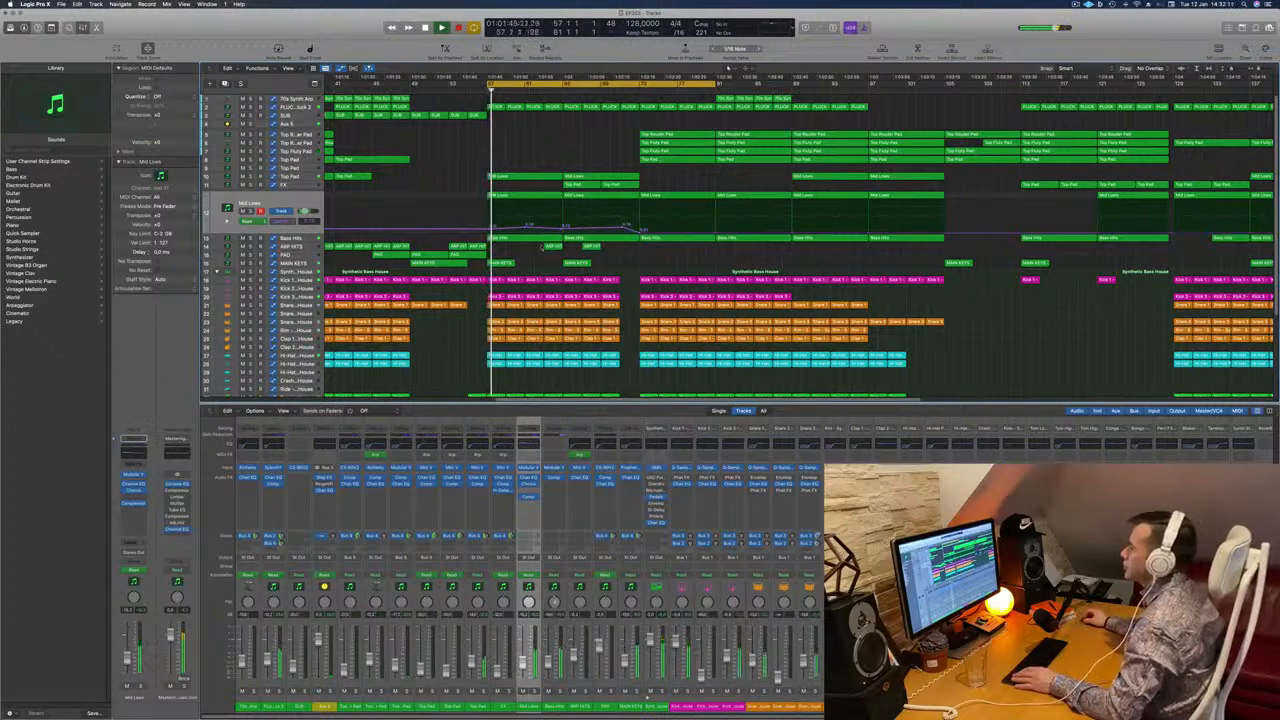
{"action": "left_click", "coordinate": [549, 247]}
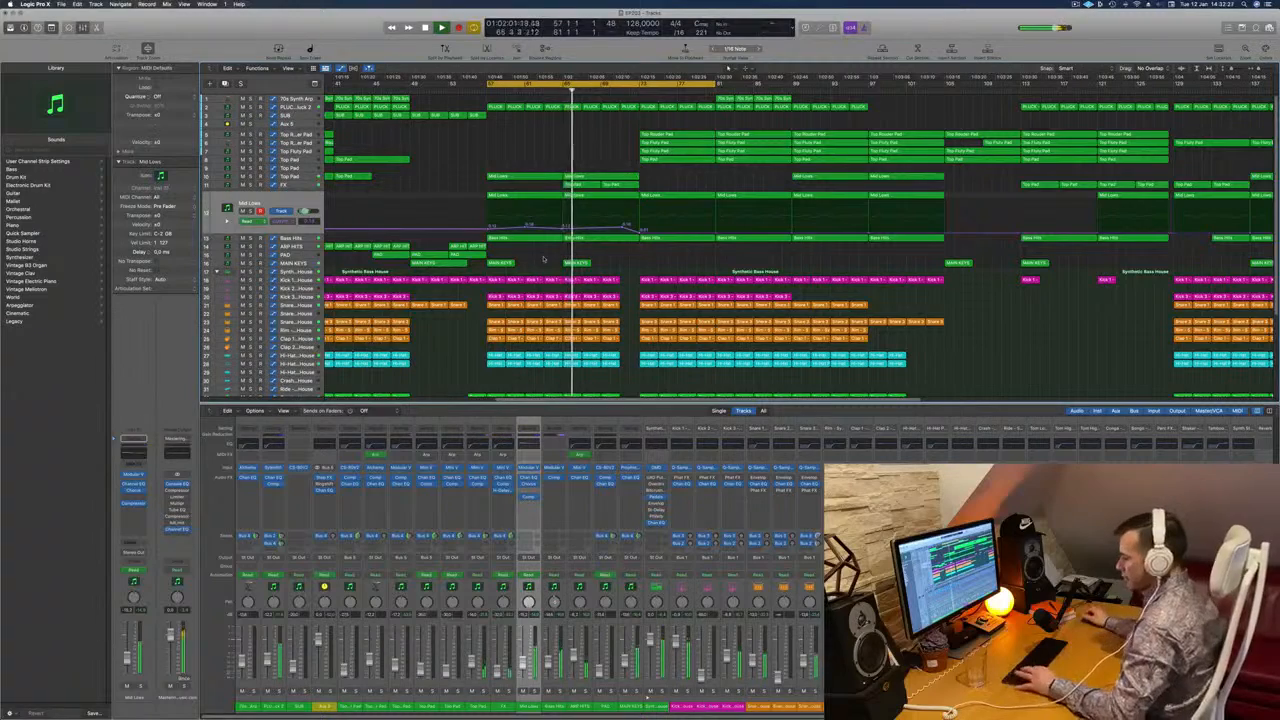
Show the FX track's volume automation and shape it to rise from bar 65 to bar 73, falling by bar 81.
{"action": "scroll", "coordinate": [489, 156], "scroll_direction": "left", "scroll_amount": 3}
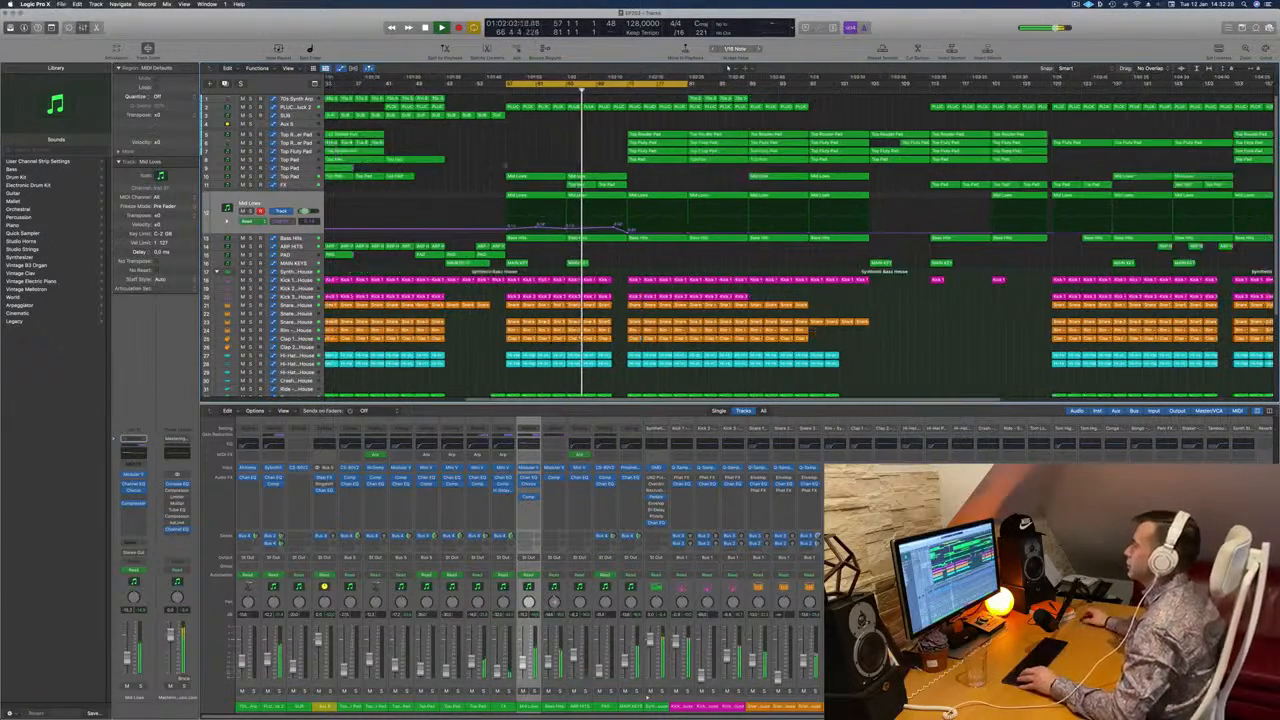
{"action": "scroll", "coordinate": [489, 156], "scroll_direction": "left", "scroll_amount": 2}
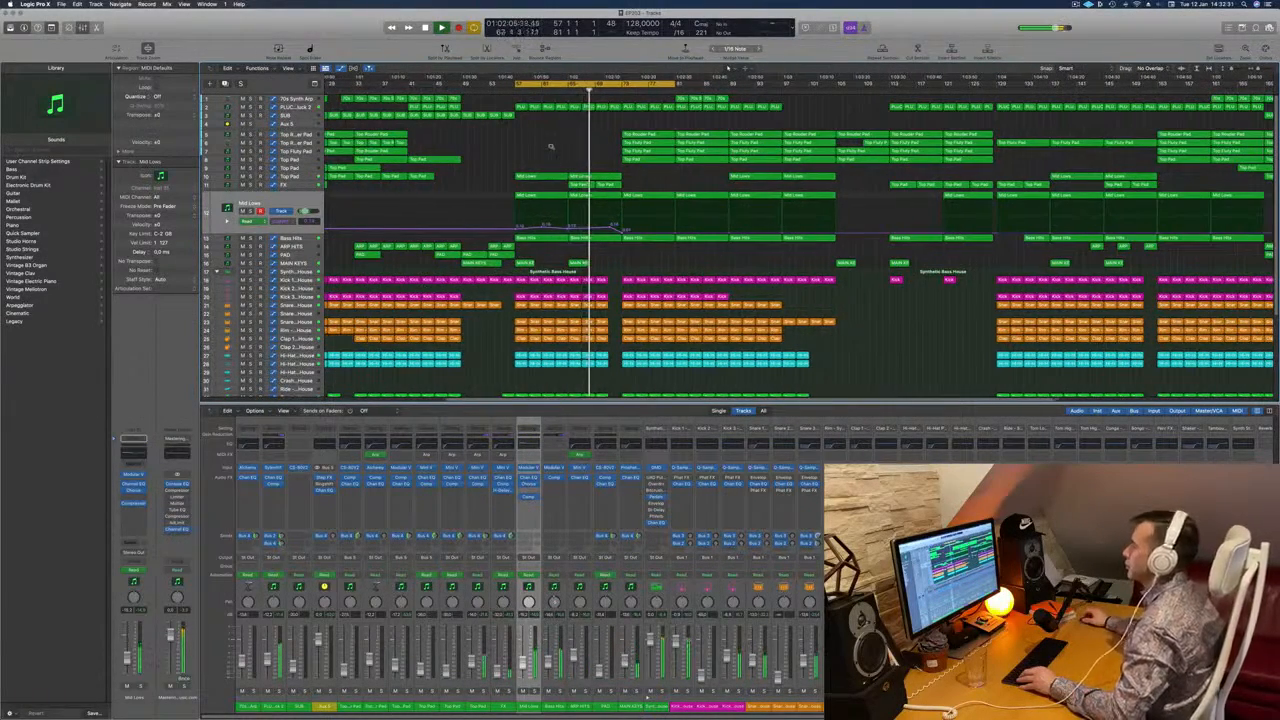
{"action": "scroll", "coordinate": [503, 156], "scroll_direction": "left", "scroll_amount": 2}
{"action": "left_click", "coordinate": [290, 186]}
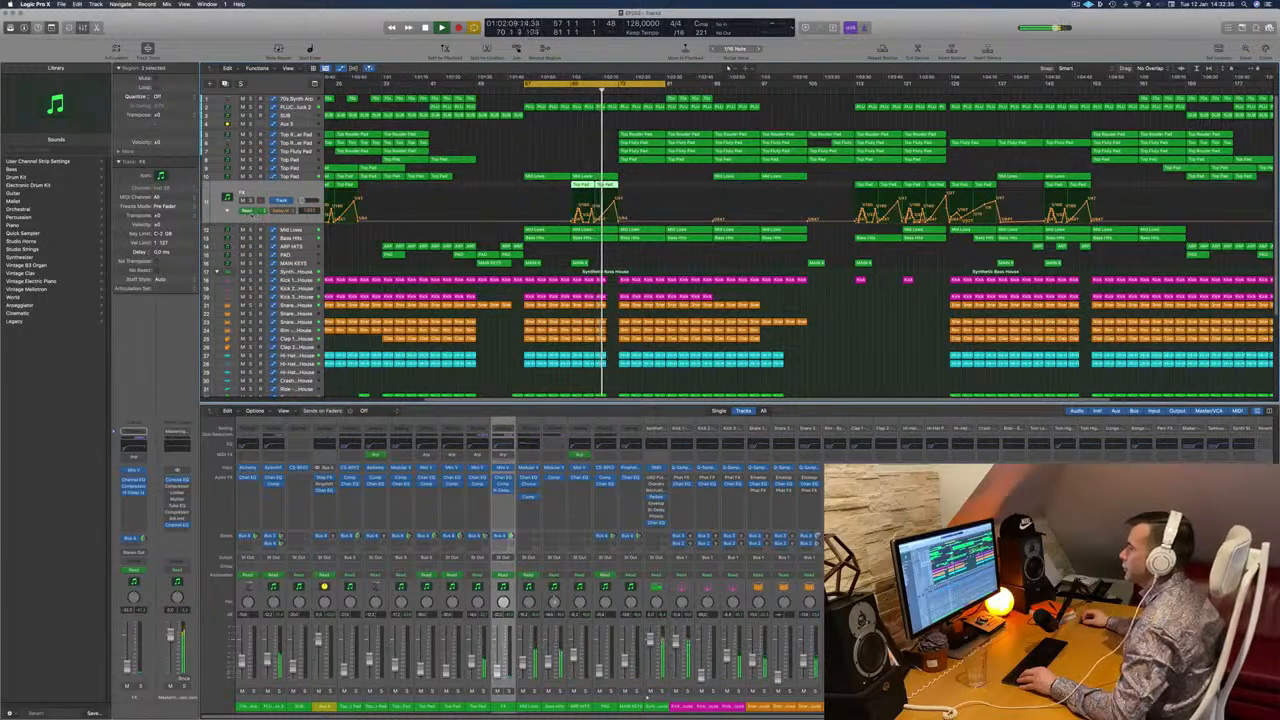
{"action": "left_click", "coordinate": [227, 211]}
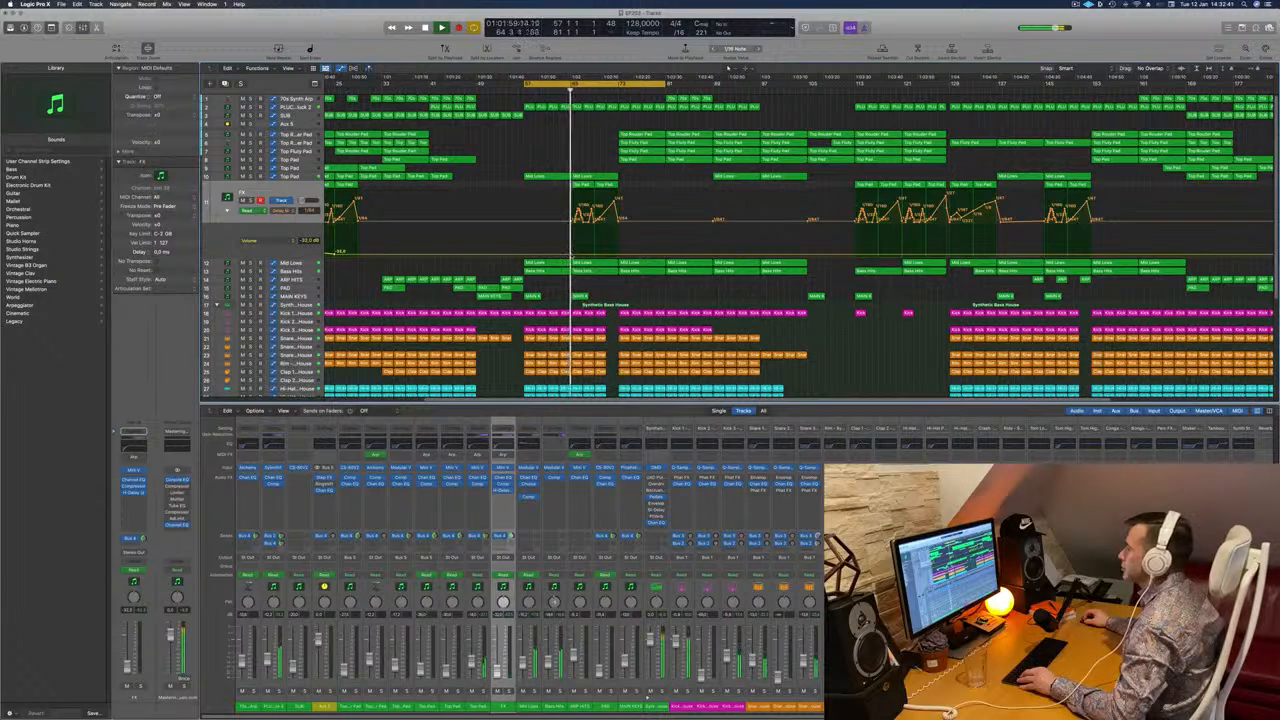
{"action": "left_click_drag", "start_coordinate": [573, 257], "coordinate": [597, 250]}
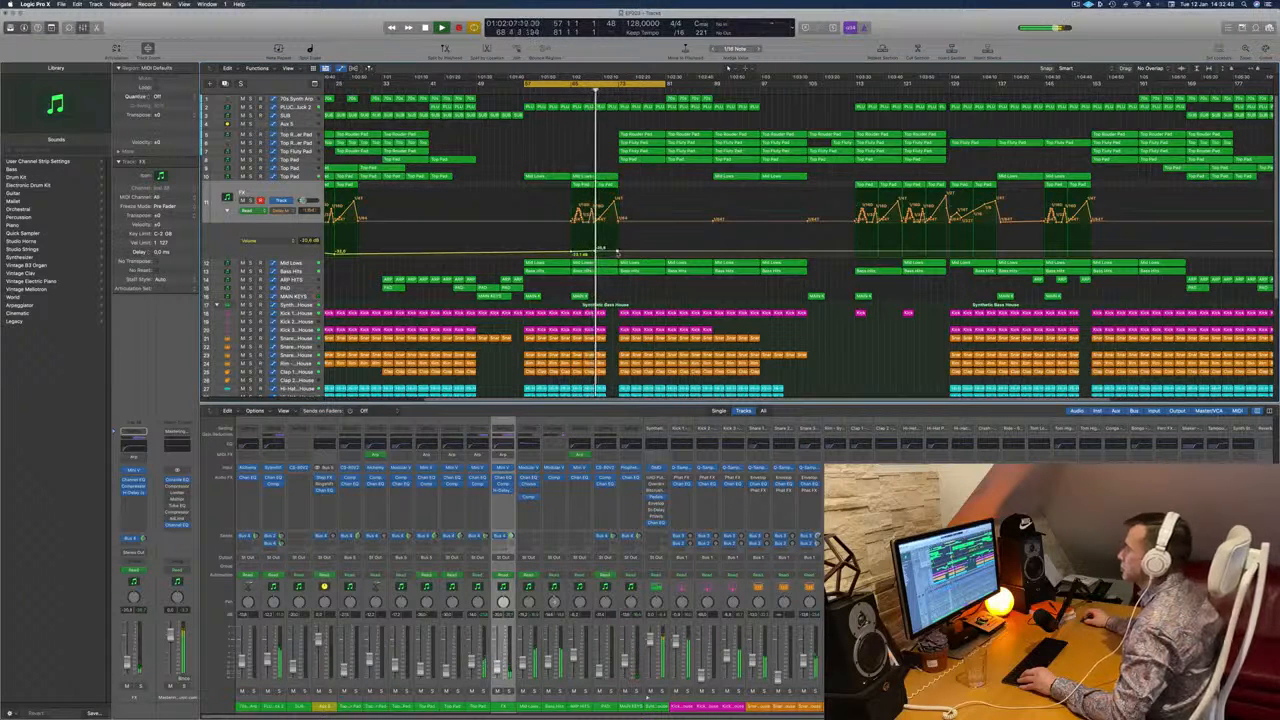
{"action": "left_click_drag", "start_coordinate": [618, 252], "coordinate": [619, 248]}
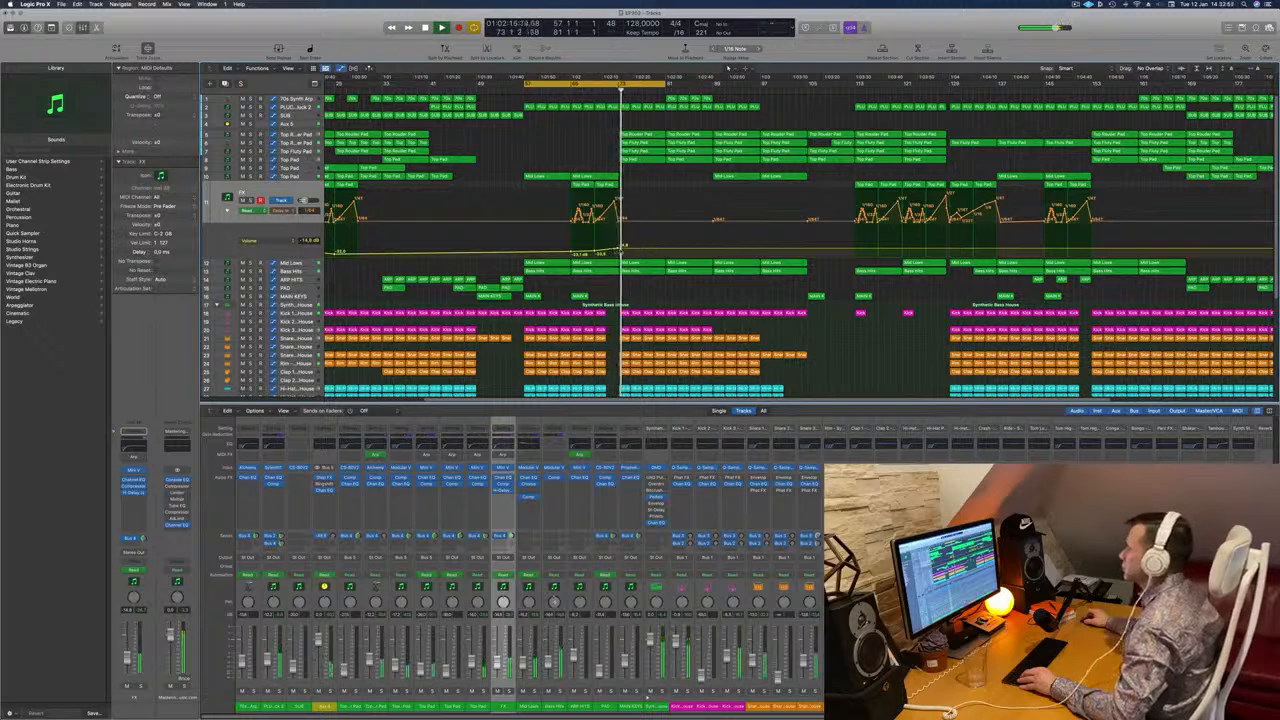
{"action": "left_click_drag", "start_coordinate": [622, 247], "coordinate": [663, 256]}
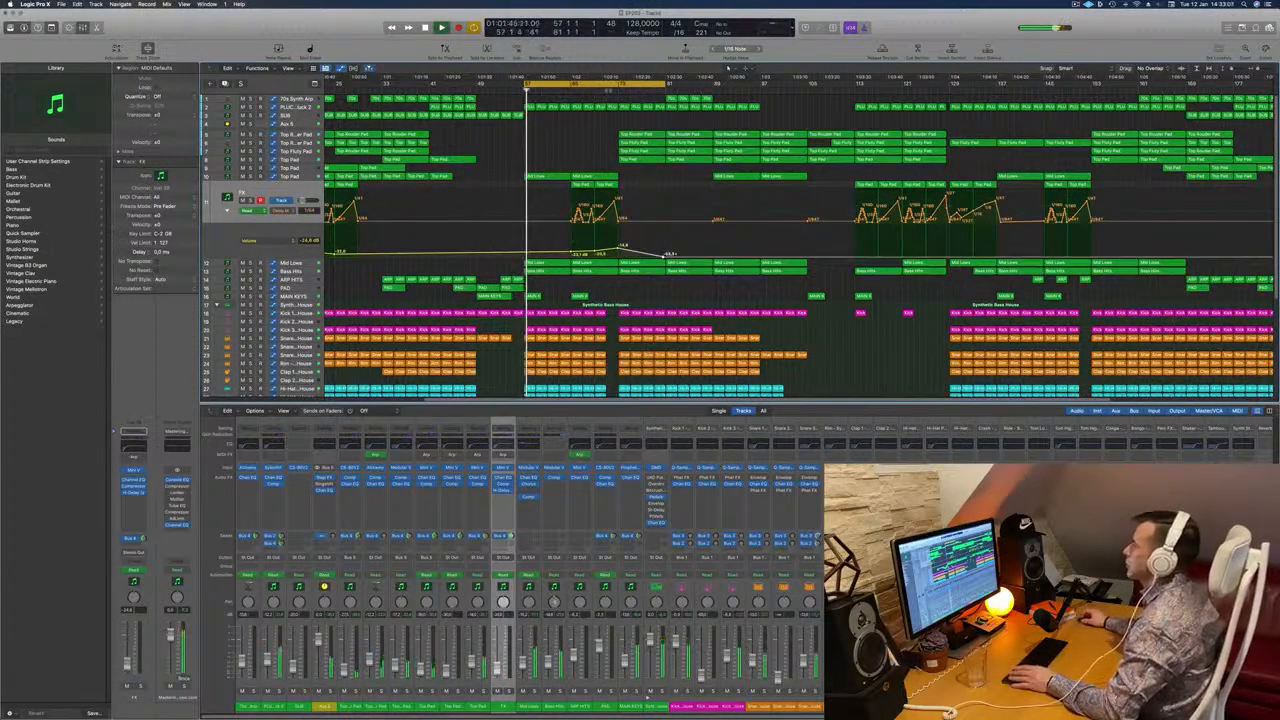
Replay the transition from about bar 71 and extend the Mid Lows automation so it rises from bar 73 to bar 81.
{"action": "left_click", "coordinate": [607, 89]}
{"action": "scroll", "coordinate": [570, 128], "scroll_direction": "down", "scroll_amount": 3}
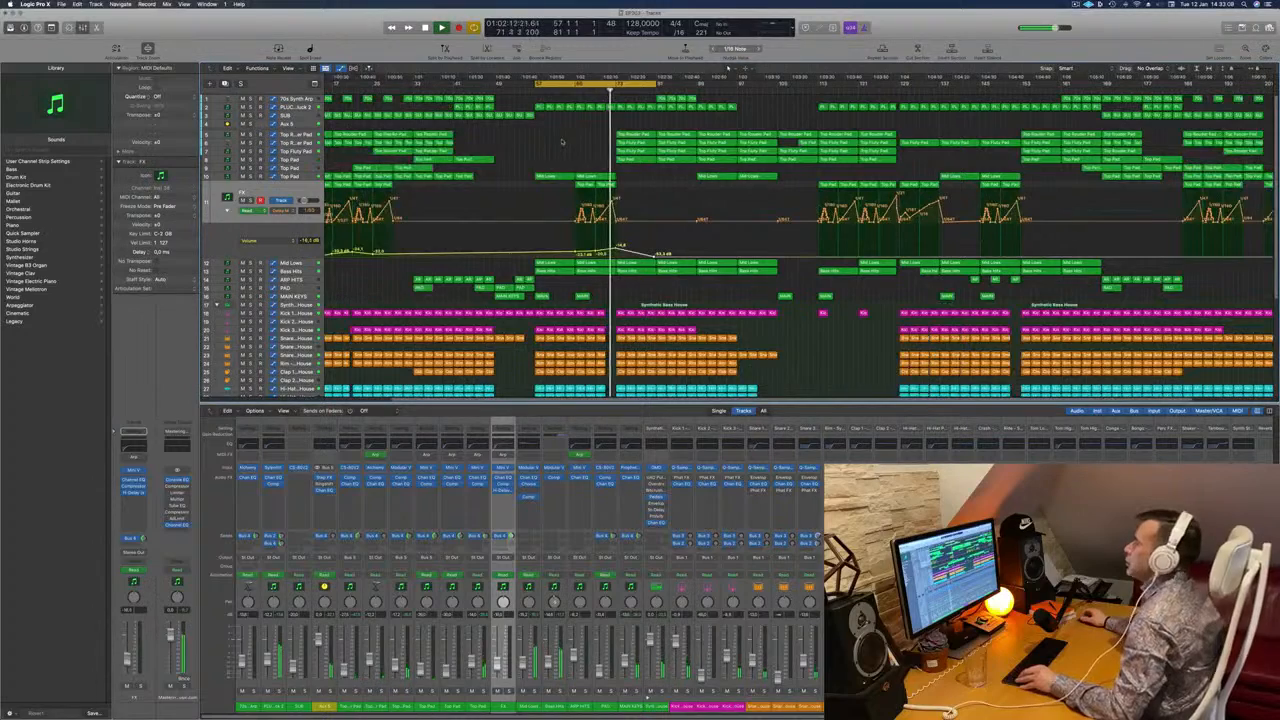
{"action": "scroll", "coordinate": [561, 140], "scroll_direction": "down", "scroll_amount": 2}
{"action": "left_click", "coordinate": [306, 265]}
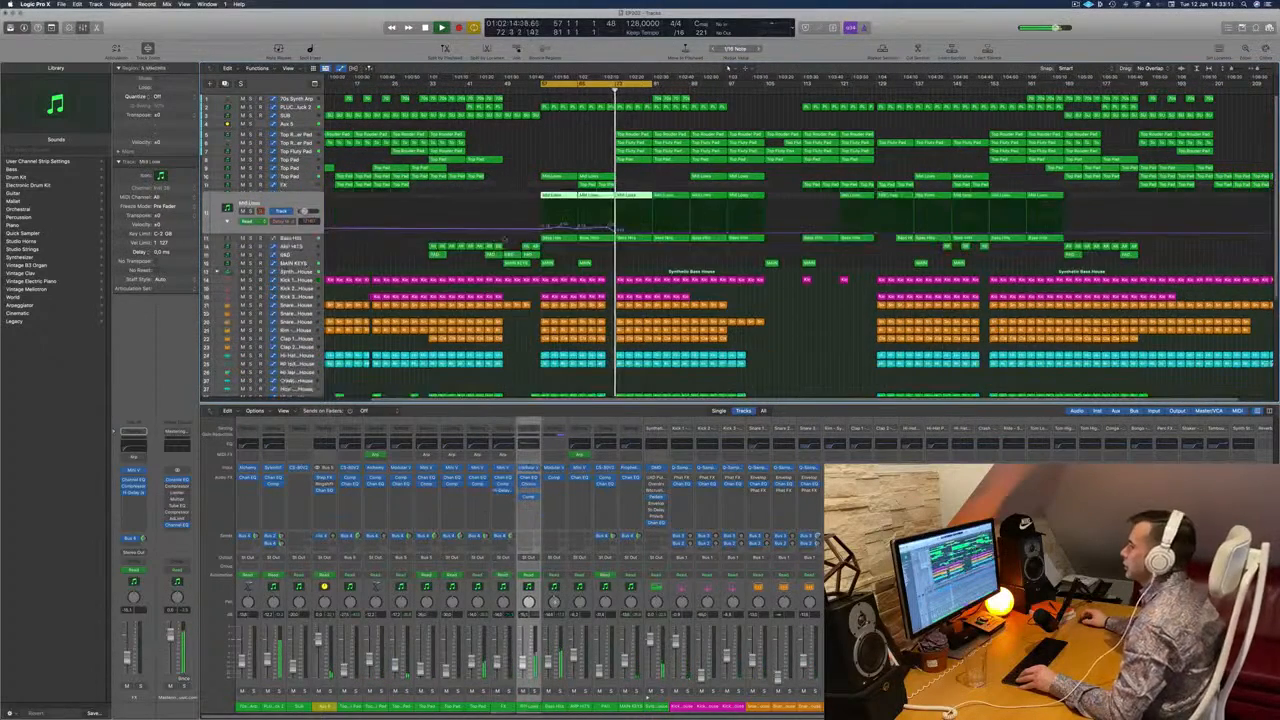
{"action": "left_click_drag", "start_coordinate": [617, 234], "coordinate": [652, 226]}
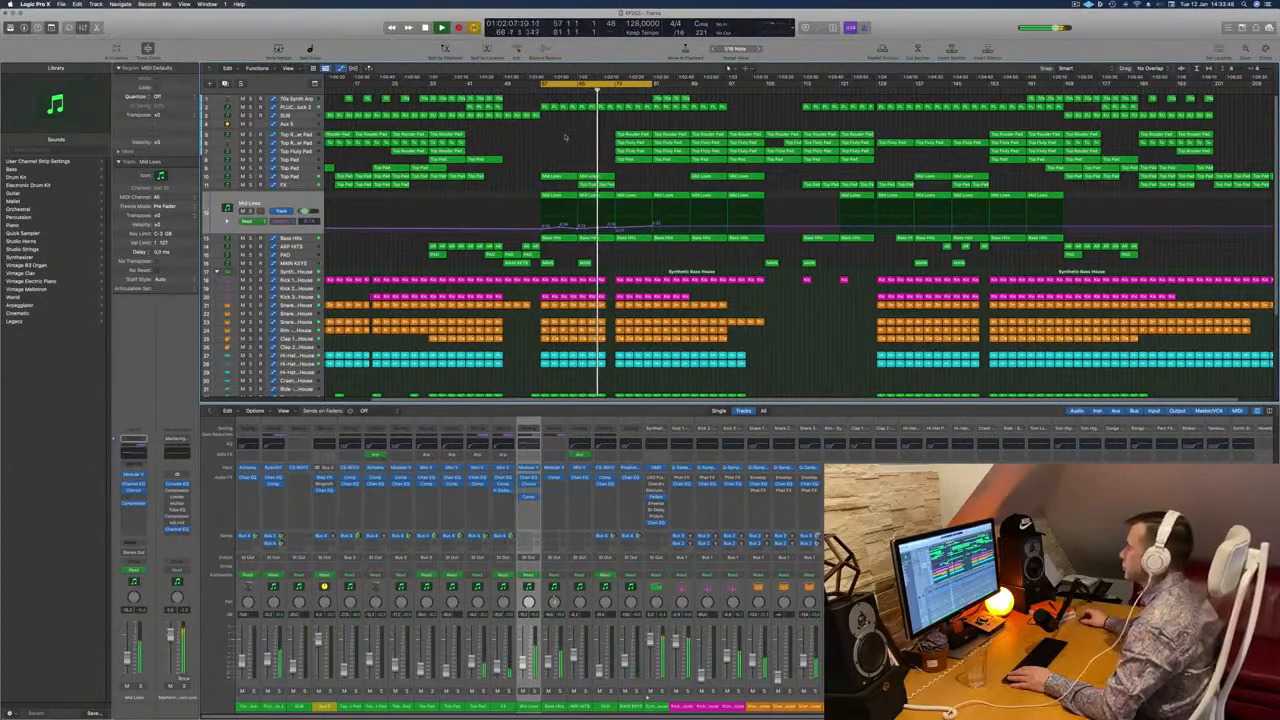
Move the playback cycle to bars 73–97 and play it.
{"action": "key", "text": "space"}
{"action": "left_click_drag", "start_coordinate": [623, 86], "coordinate": [697, 90]}
{"action": "key", "text": "space"}
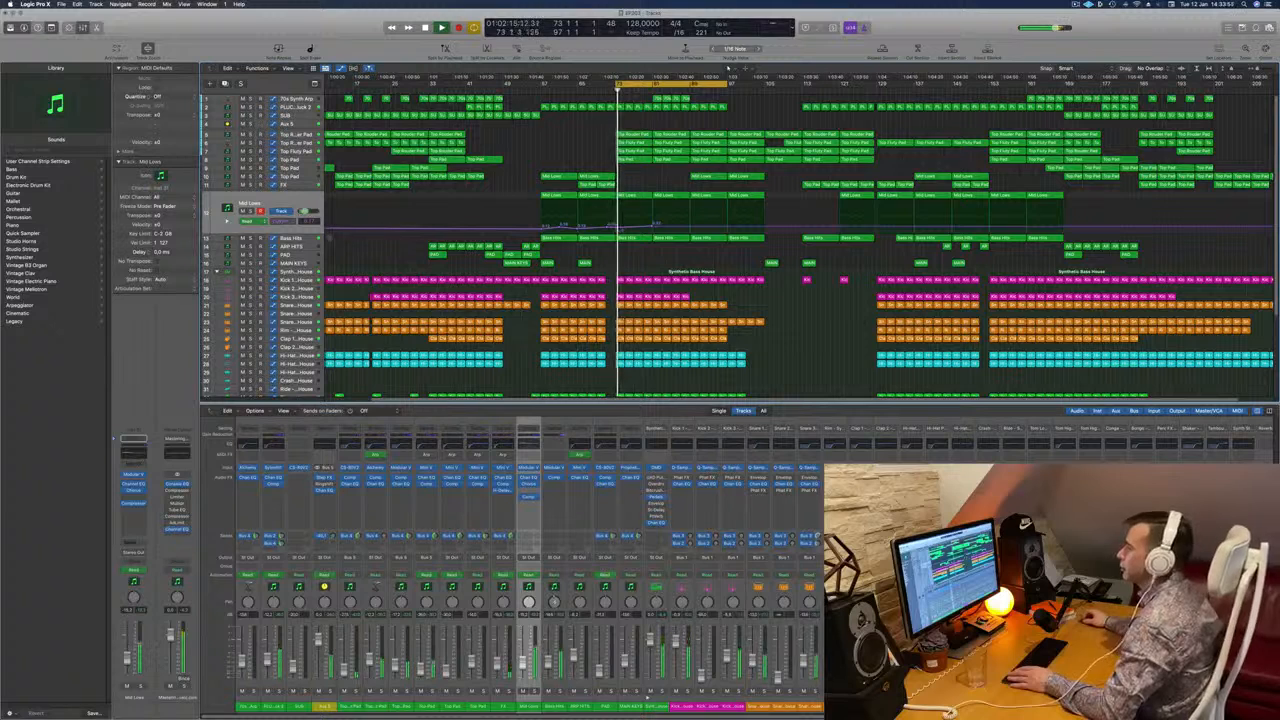
Check the automation on the FX track and both automation lanes of the Aux 5 track during playback.
{"action": "key", "text": "Up"}
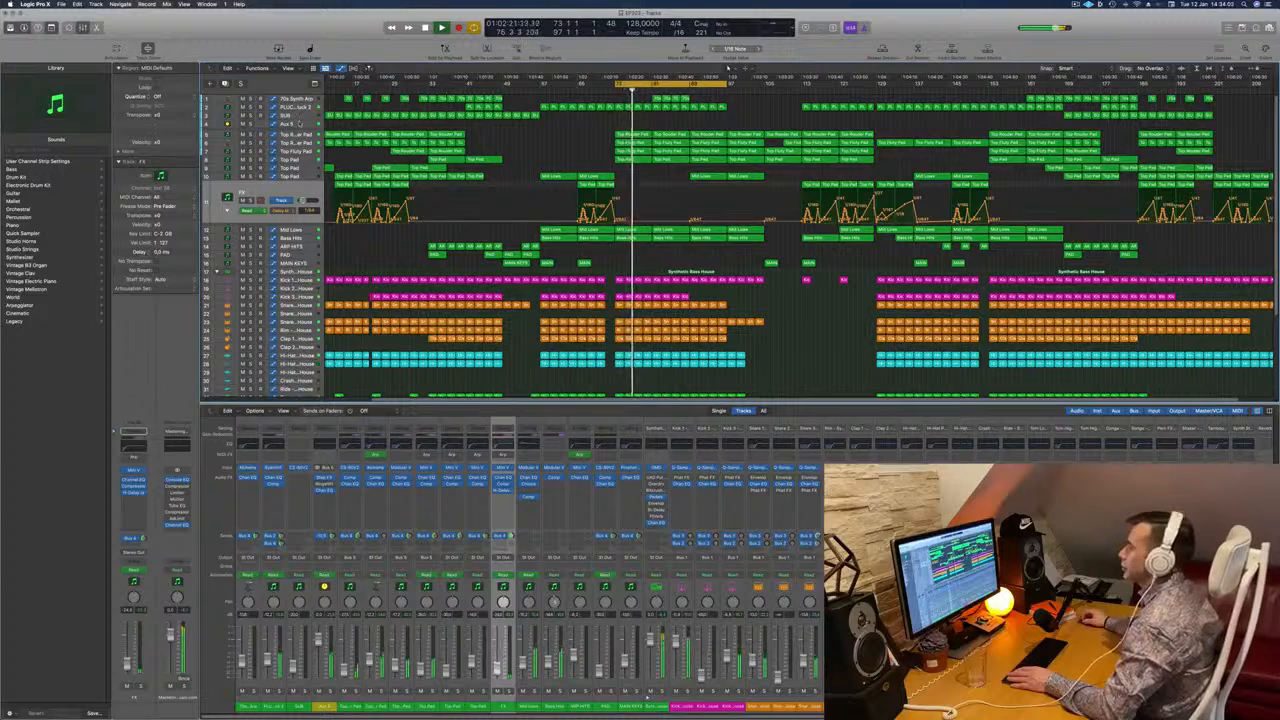
{"action": "left_click", "coordinate": [628, 124]}
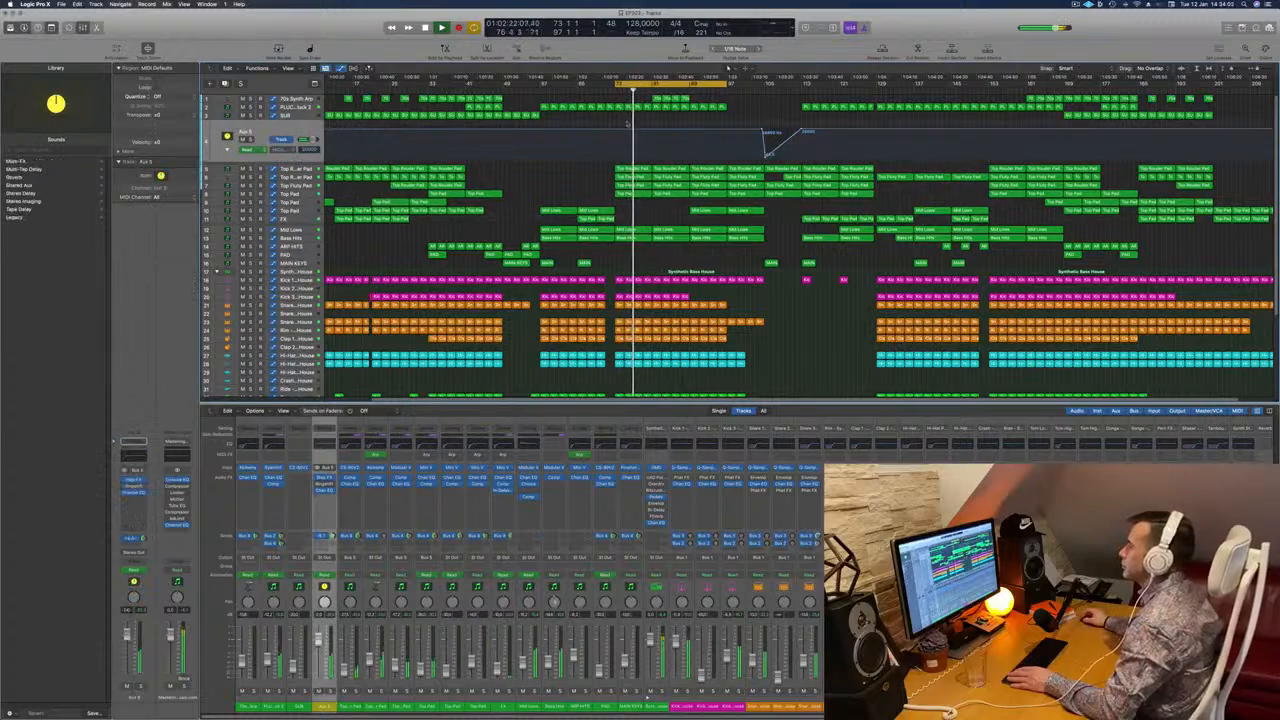
{"action": "left_click", "coordinate": [227, 150]}
{"action": "left_click", "coordinate": [227, 150]}
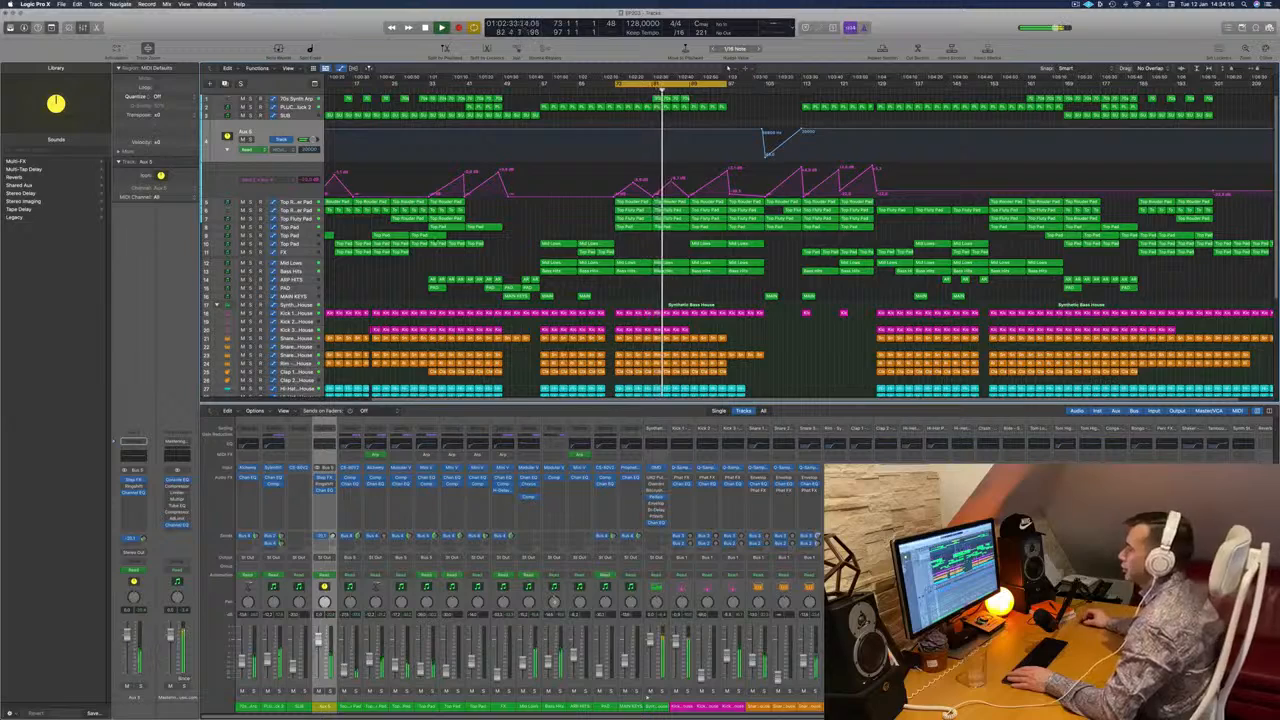
Add a Mid Lows automation point at bar 89, lower it slightly so the curve falls from bar 81, and replay.
{"action": "left_click", "coordinate": [304, 279]}
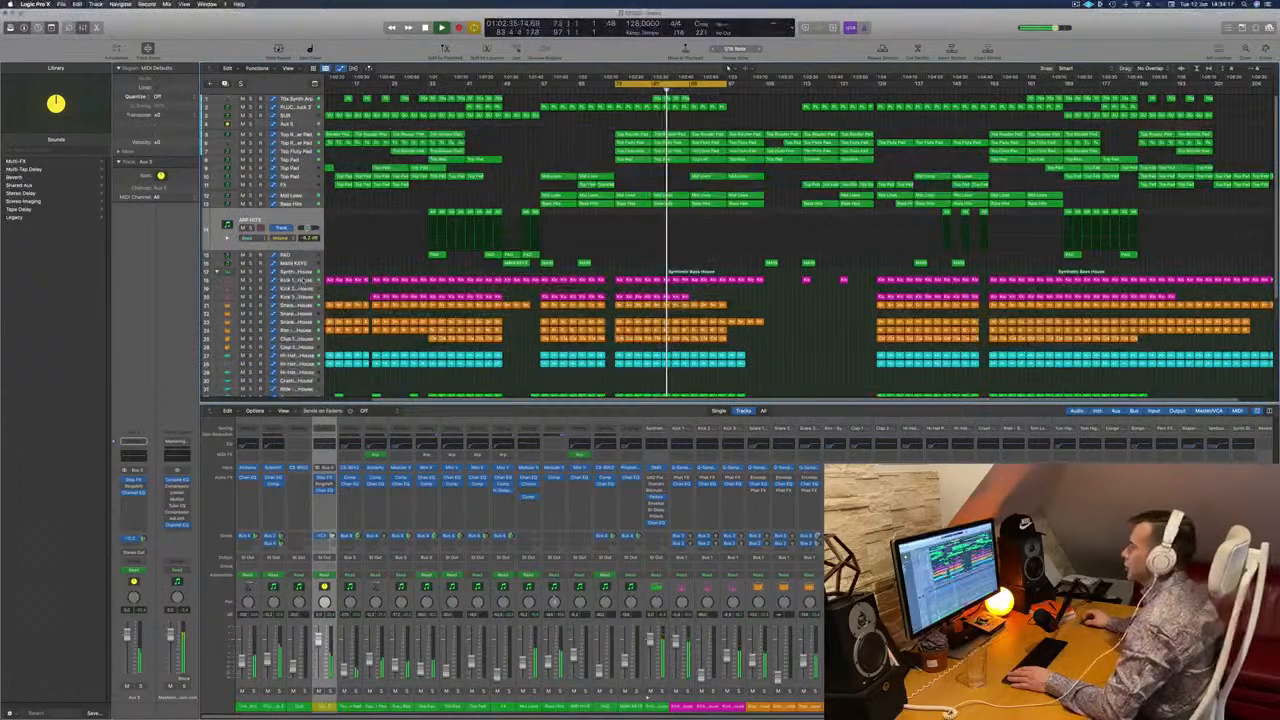
{"action": "left_click", "coordinate": [310, 197]}
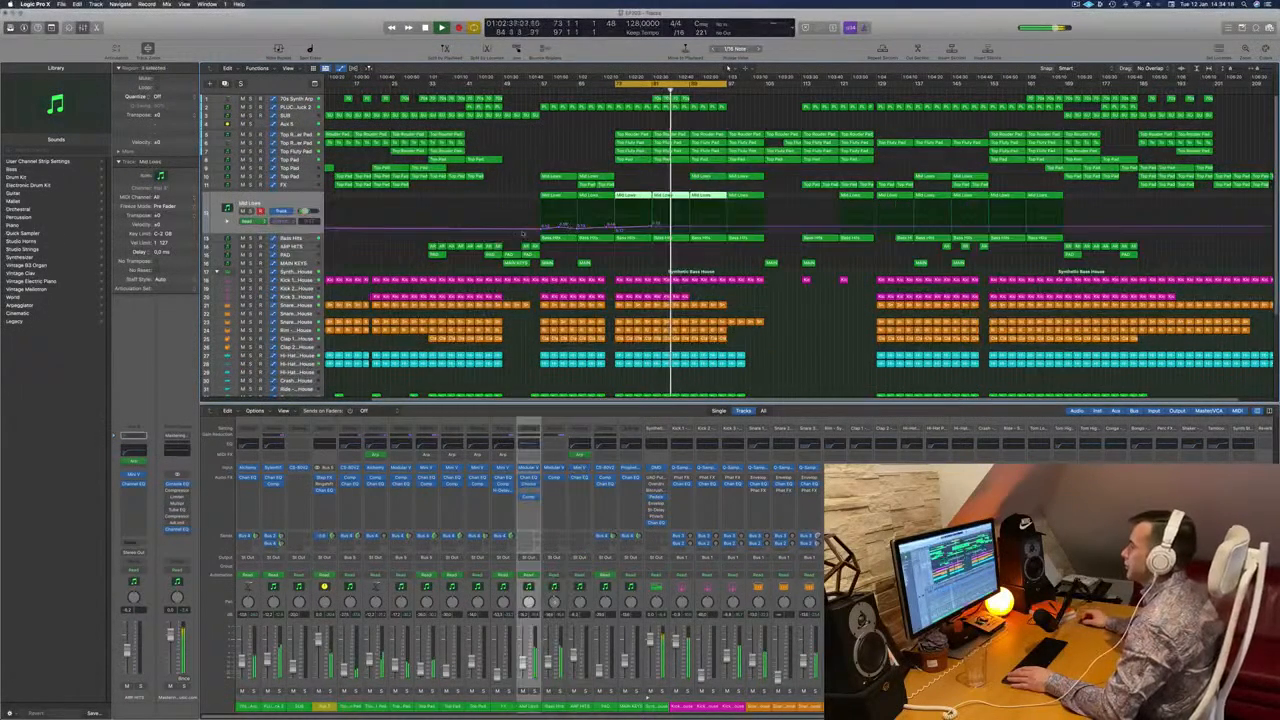
{"action": "left_click", "coordinate": [689, 228]}
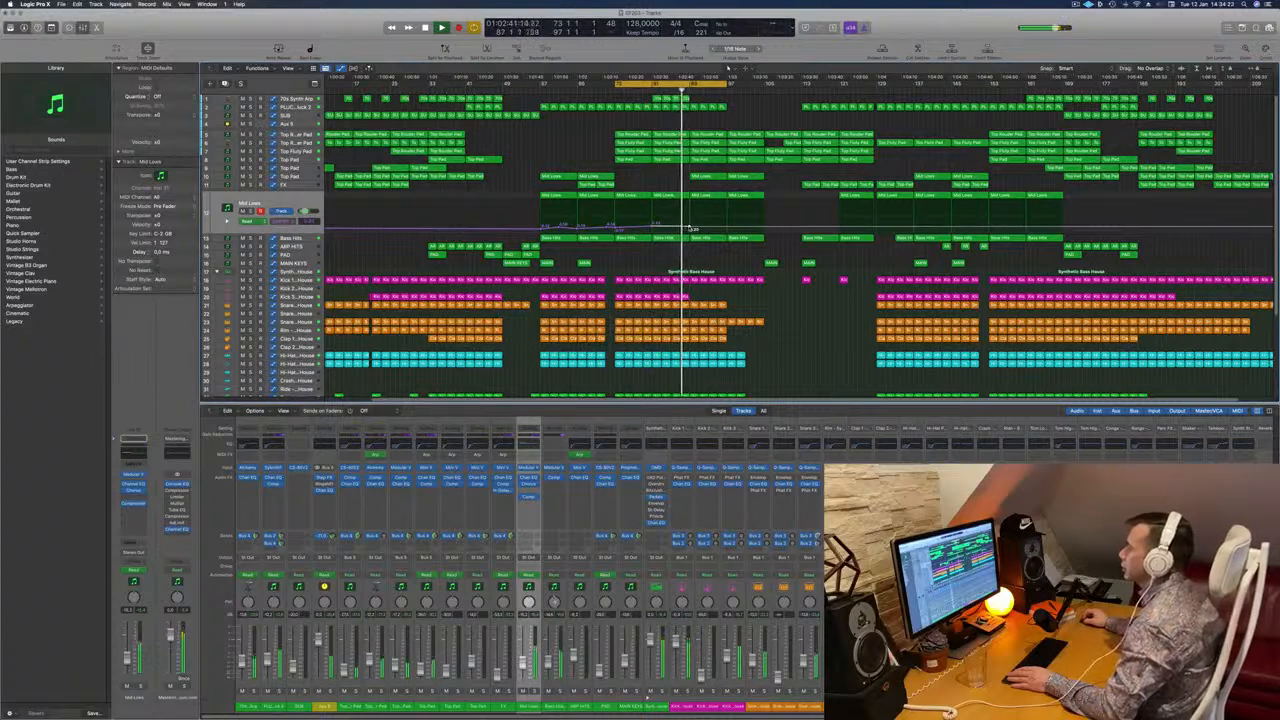
{"action": "left_click_drag", "start_coordinate": [688, 228], "coordinate": [688, 230]}
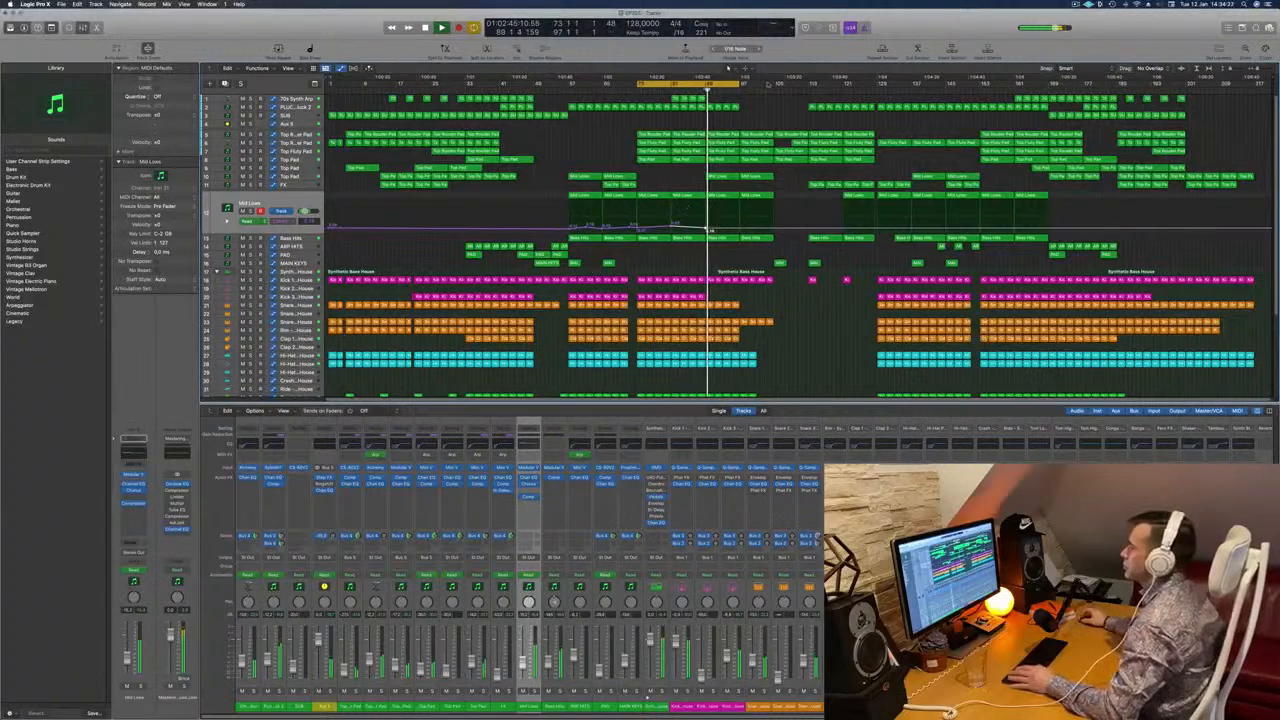
{"action": "mouse_move", "coordinate": [715, 84]}
{"action": "left_mouse_down"}
{"action": "mouse_move", "coordinate": [780, 85]}
{"action": "mouse_move", "coordinate": [714, 87]}
{"action": "left_mouse_up"}
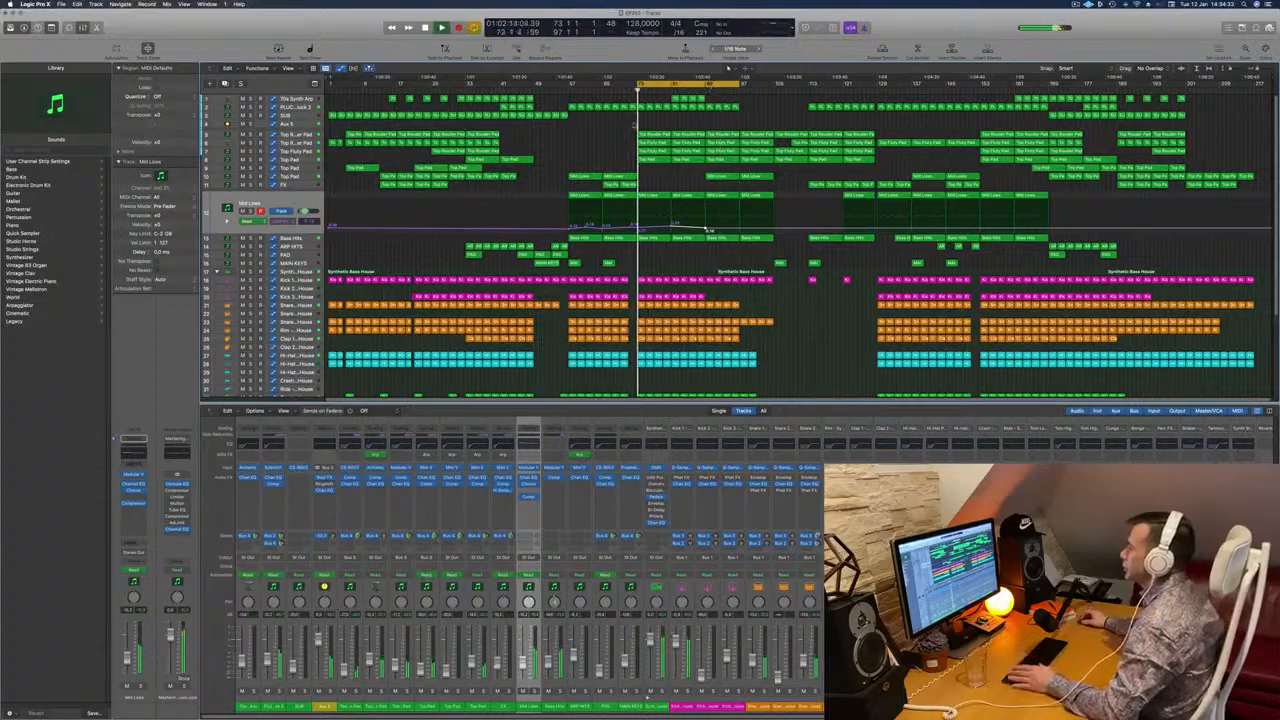
Audition the PLUCK and Bass Hits tracks in solo, then check Bass Hits within the full mix.
{"action": "left_click", "coordinate": [306, 106]}
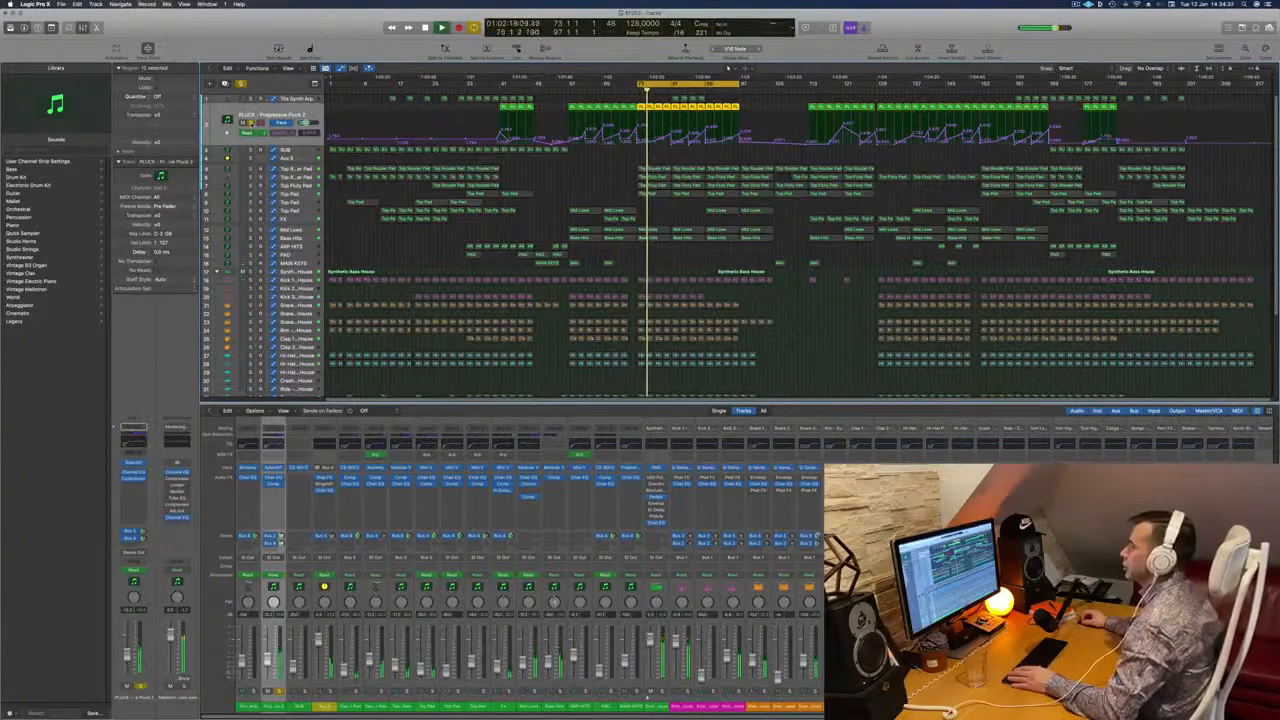
{"action": "left_click", "coordinate": [251, 123]}
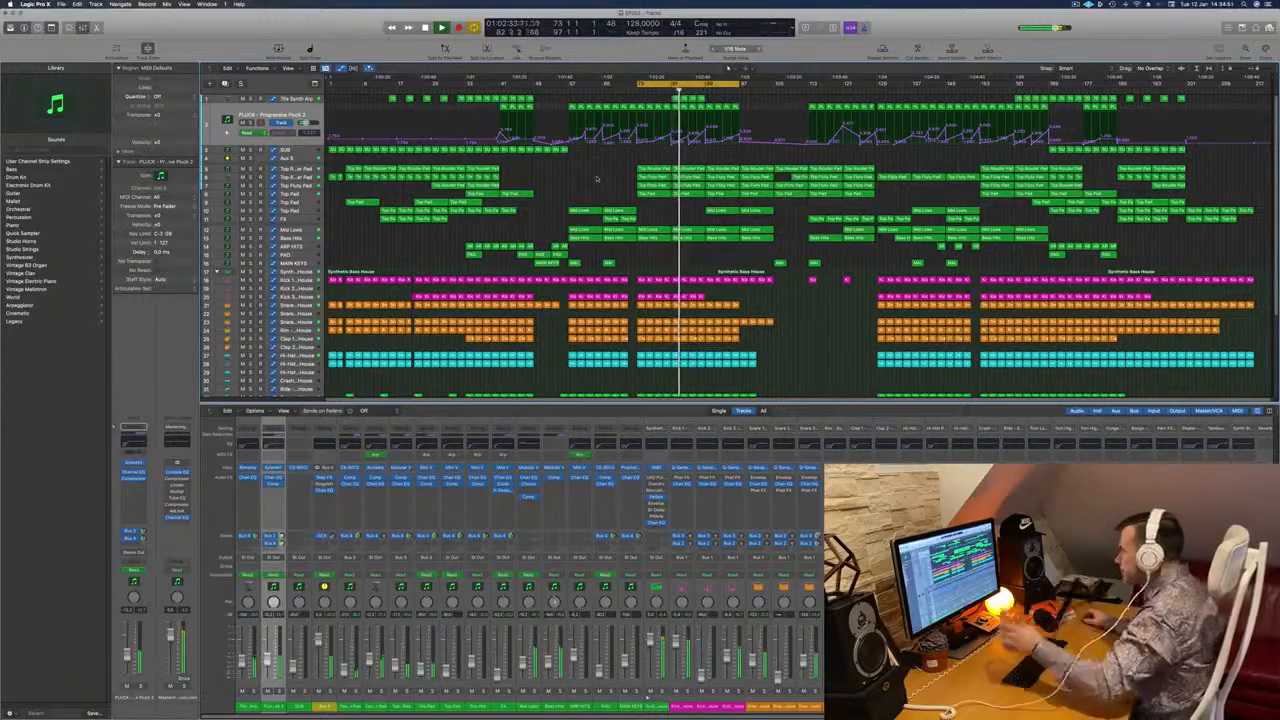
{"action": "key", "text": "s"}
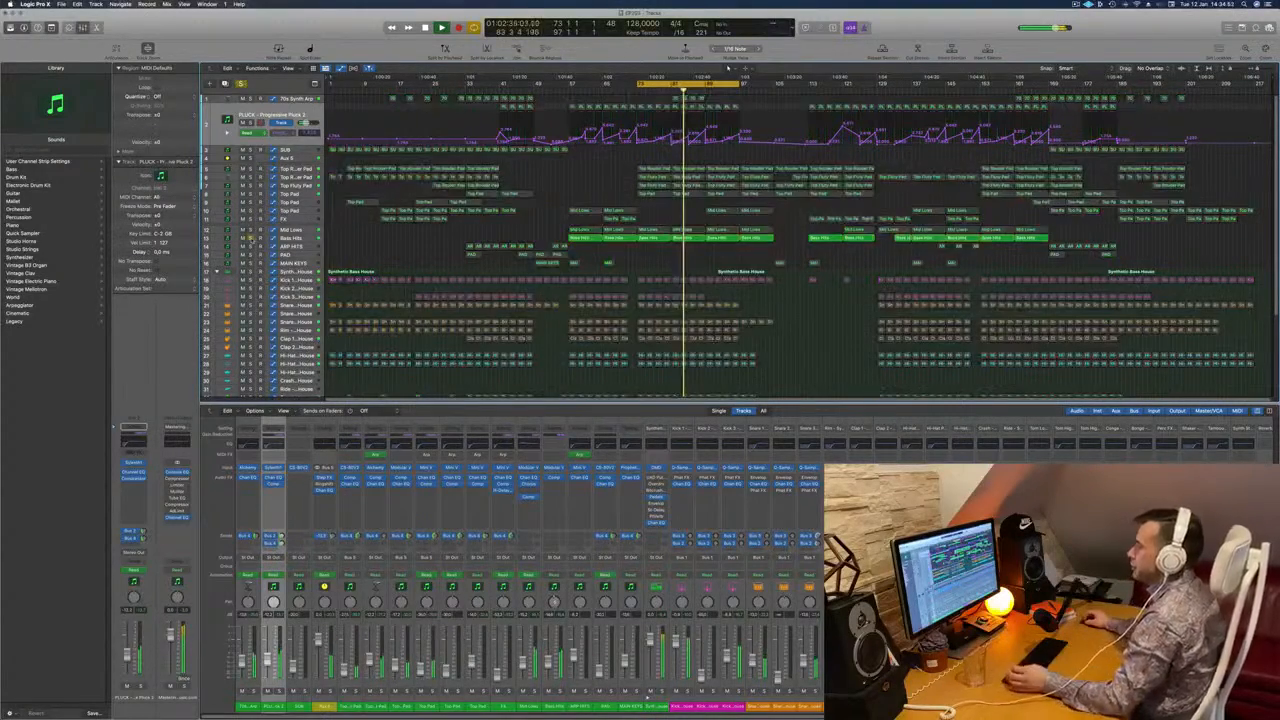
{"action": "left_click", "coordinate": [251, 239]}
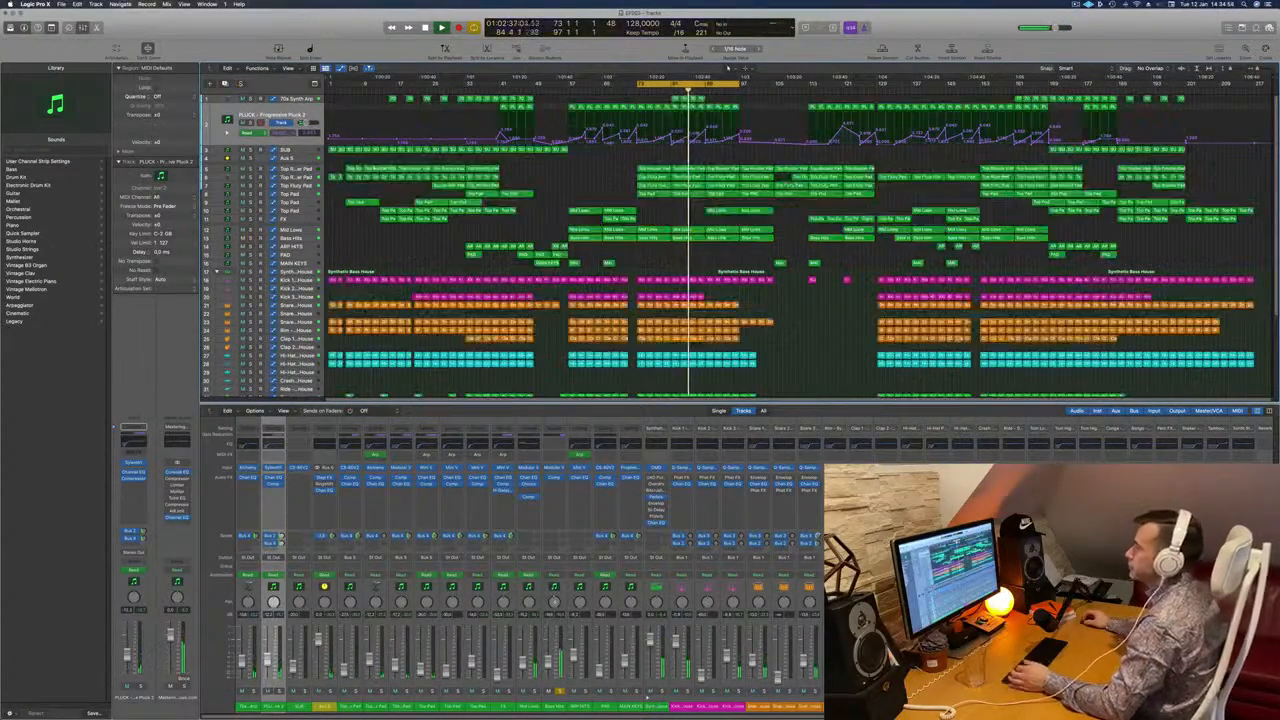
{"action": "left_click", "coordinate": [289, 238]}
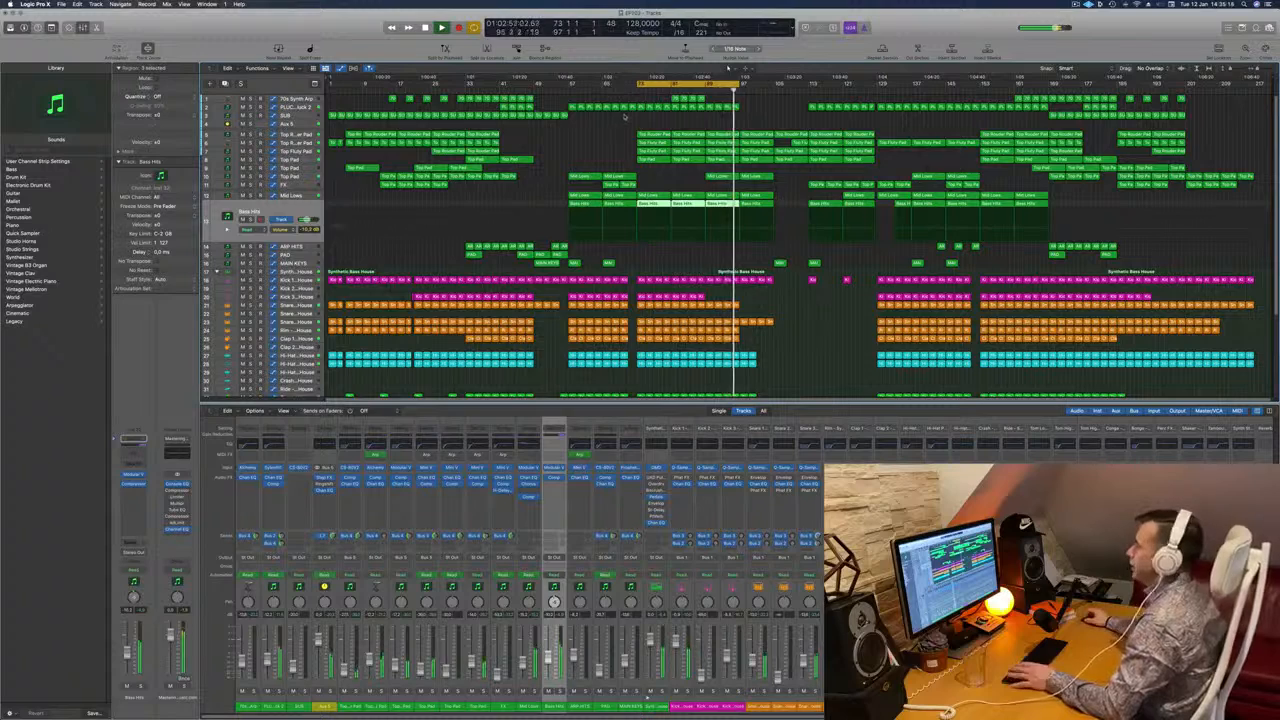
Audition Aux 5 in solo, show its second automation lane and open its Step FX plug-in.
{"action": "left_click", "coordinate": [286, 124]}
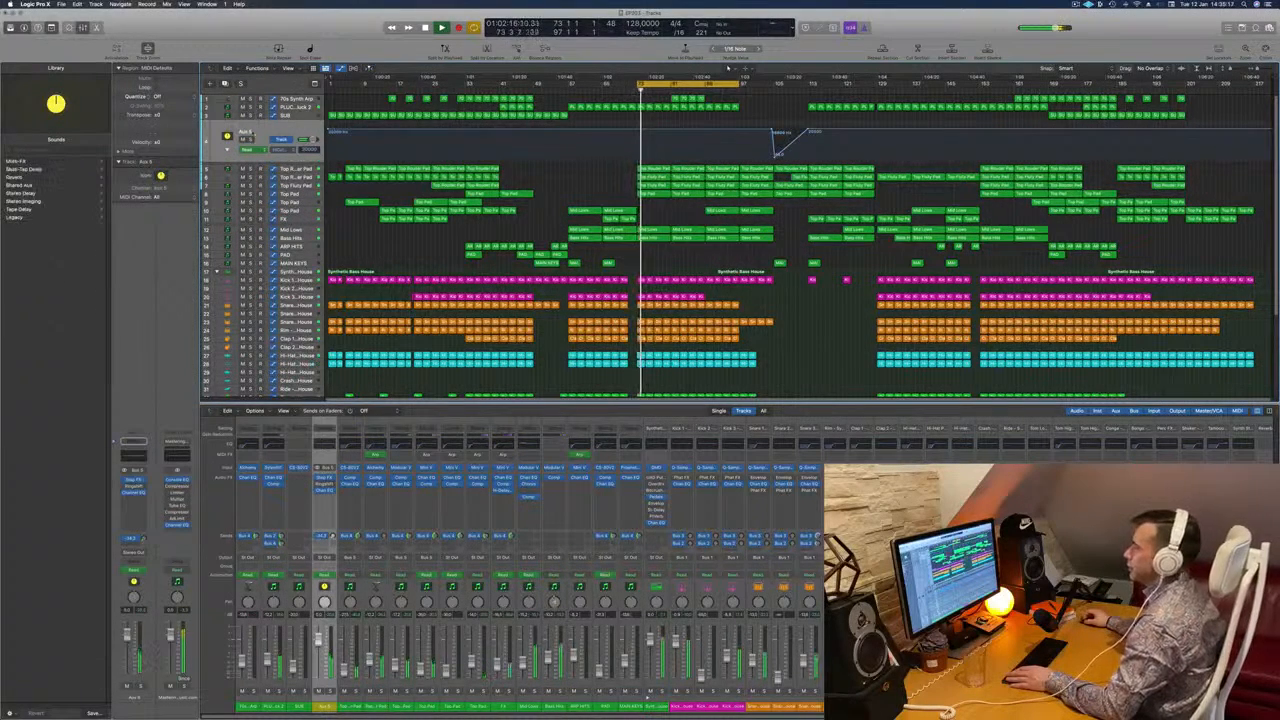
{"action": "left_click", "coordinate": [250, 139]}
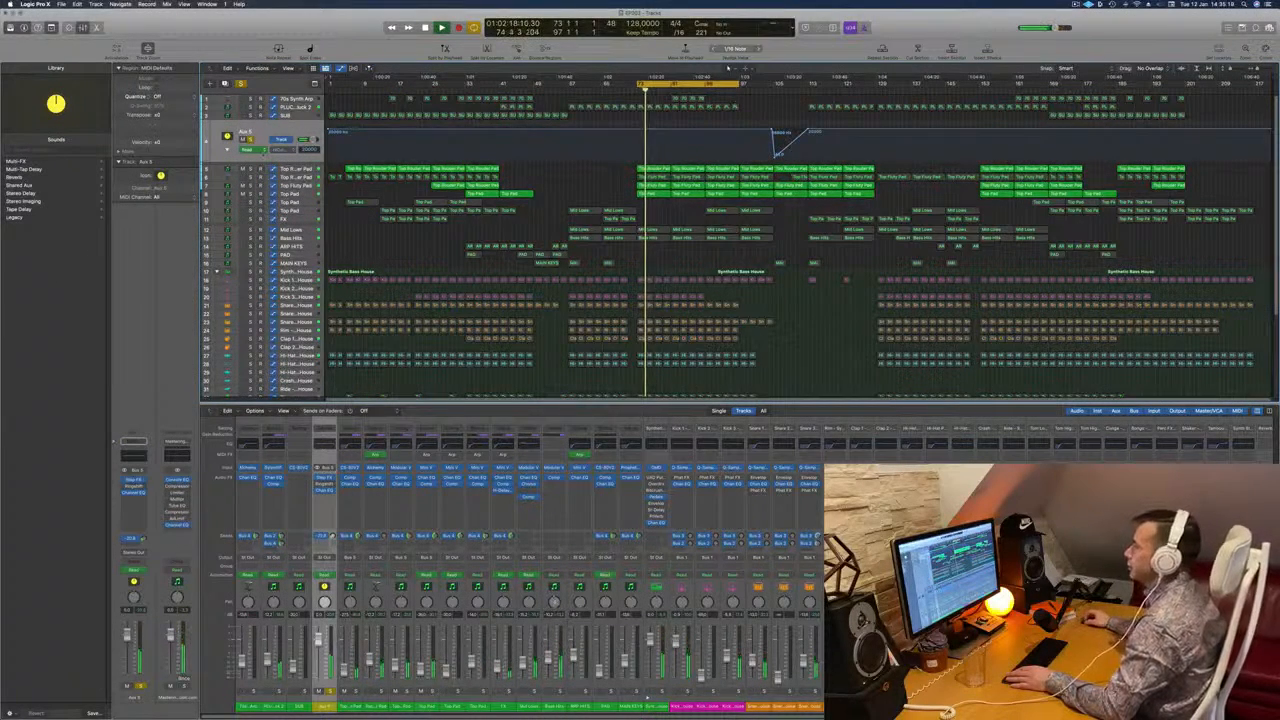
{"action": "left_click", "coordinate": [248, 149]}
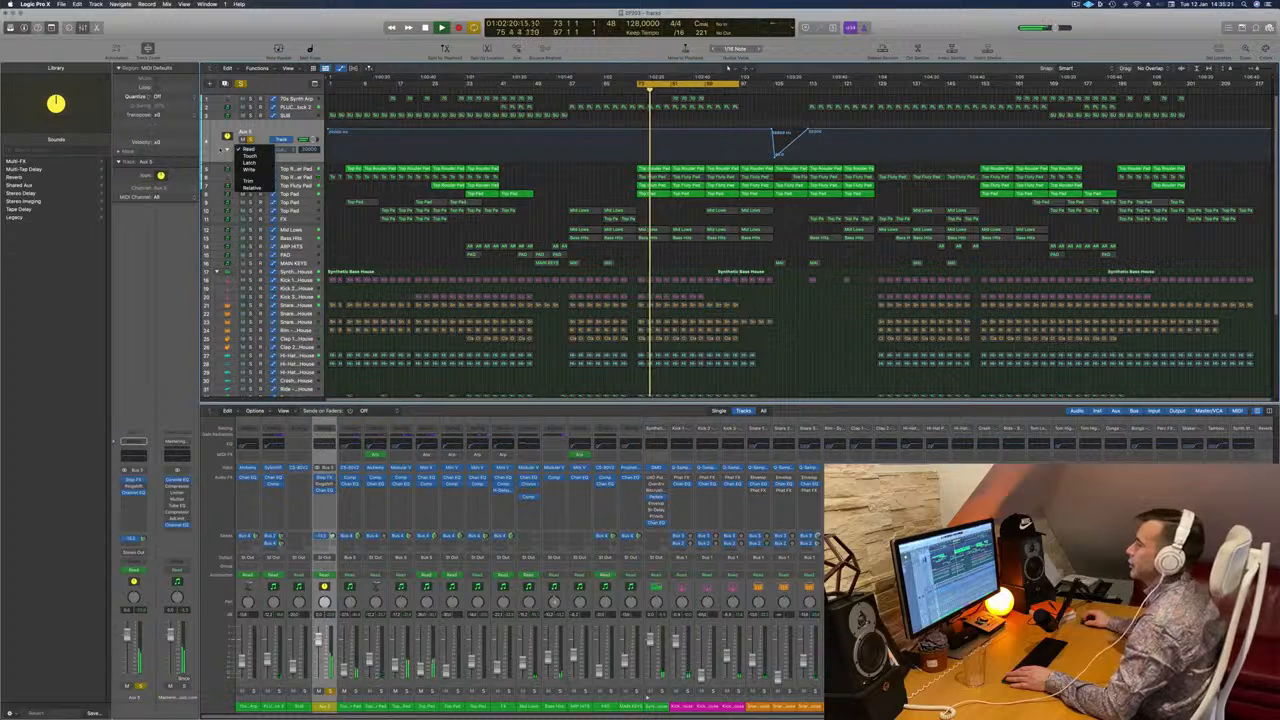
{"action": "left_click", "coordinate": [220, 150]}
{"action": "left_click", "coordinate": [227, 150]}
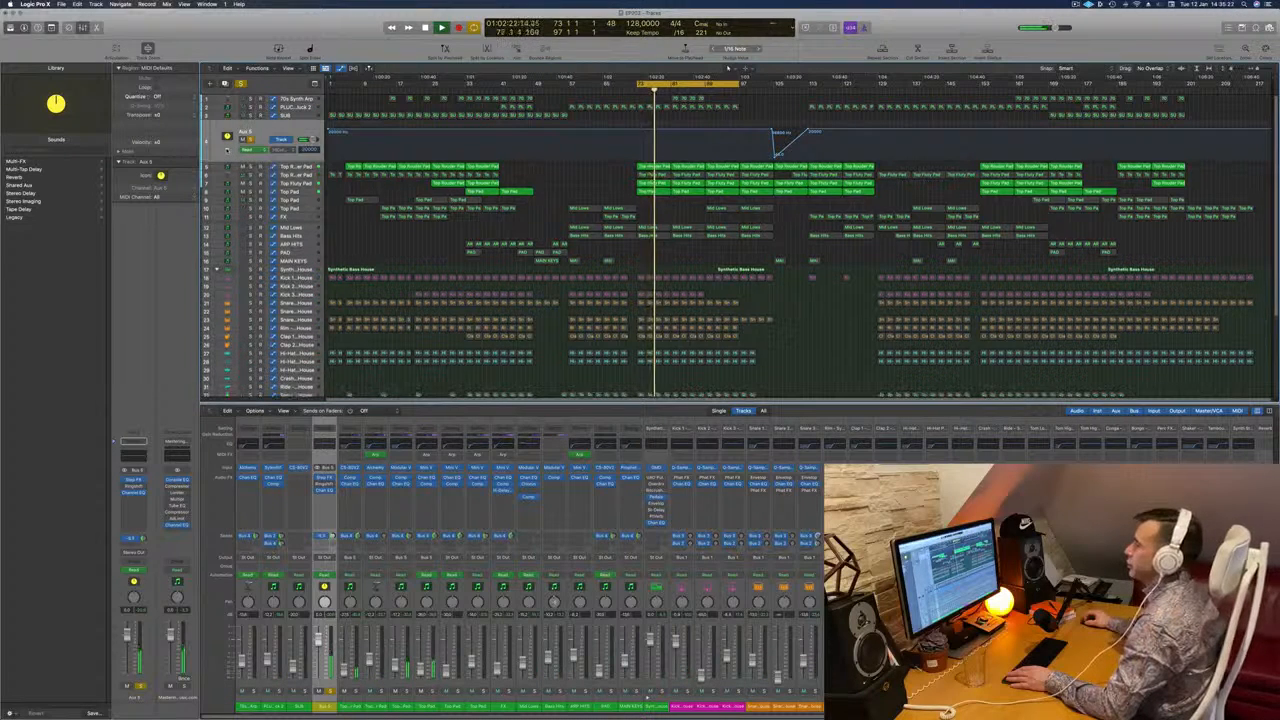
{"action": "left_click", "coordinate": [227, 150]}
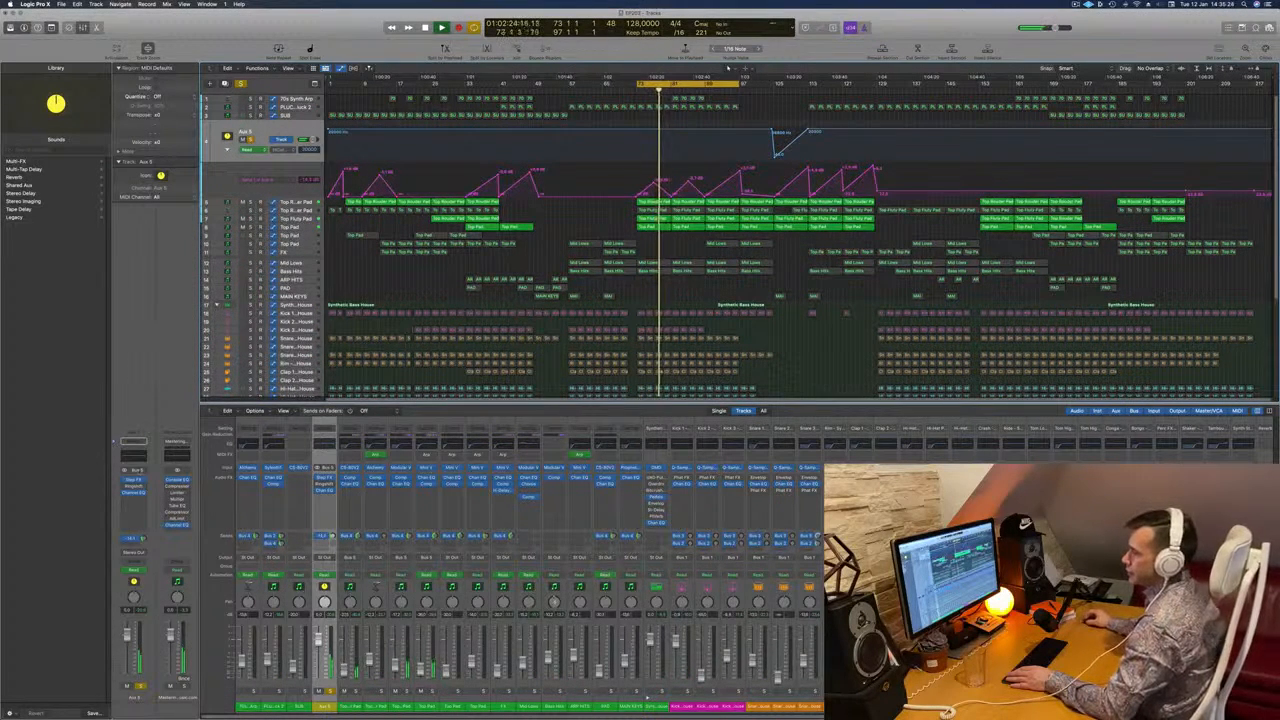
{"action": "left_click", "coordinate": [134, 483]}
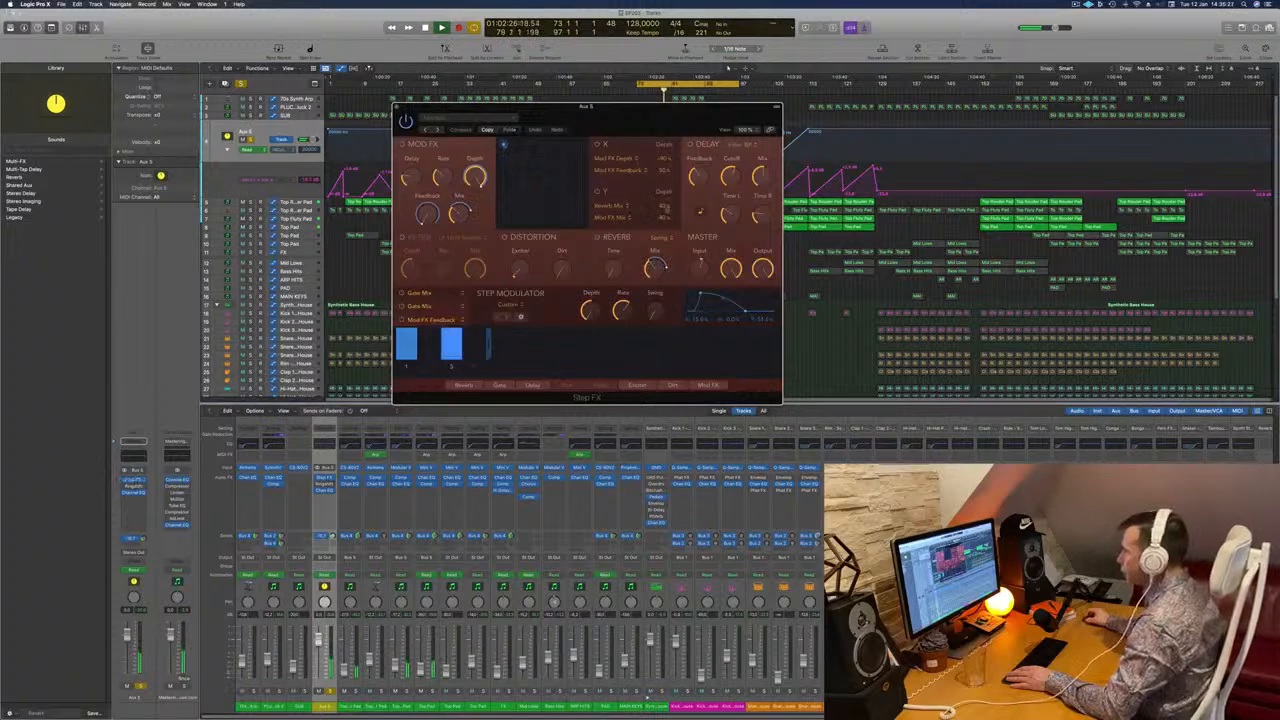
Adjust the master Mix of the Aux 5 Step FX plug-in during playback, move its window aside and close it.
{"action": "left_click_drag", "start_coordinate": [727, 262], "coordinate": [725, 315]}
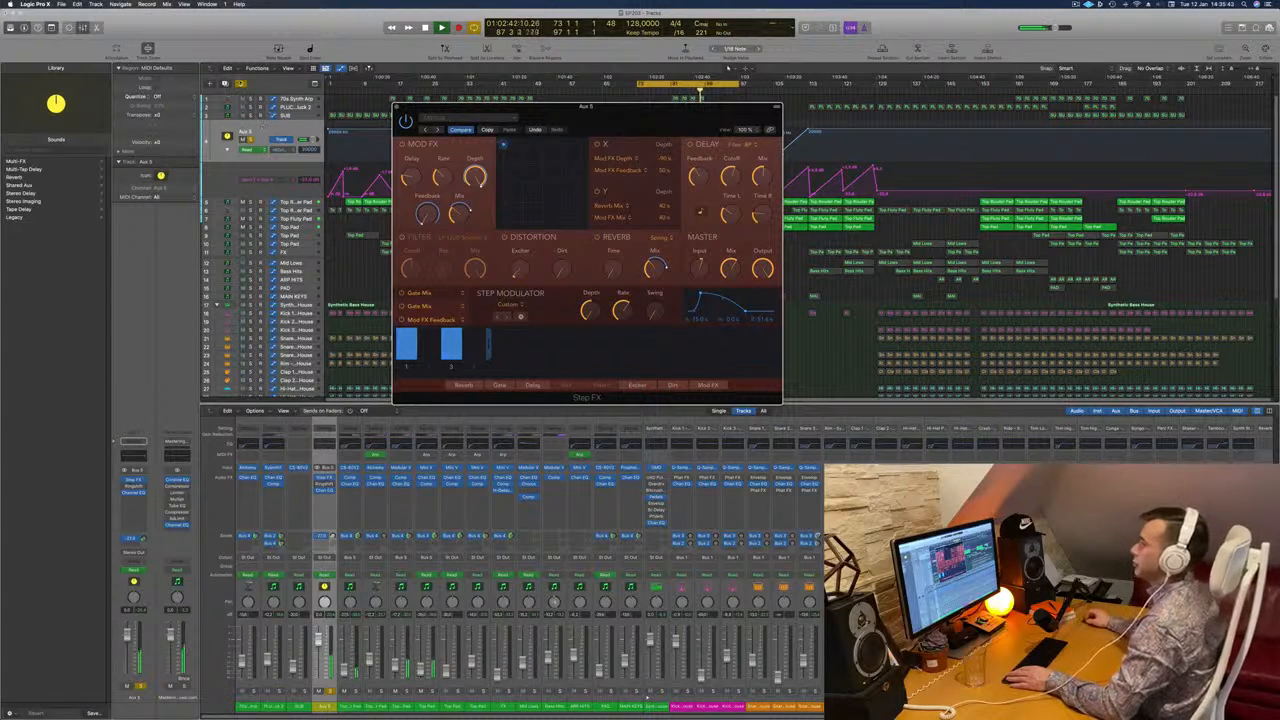
{"action": "left_click_drag", "start_coordinate": [641, 111], "coordinate": [484, 118]}
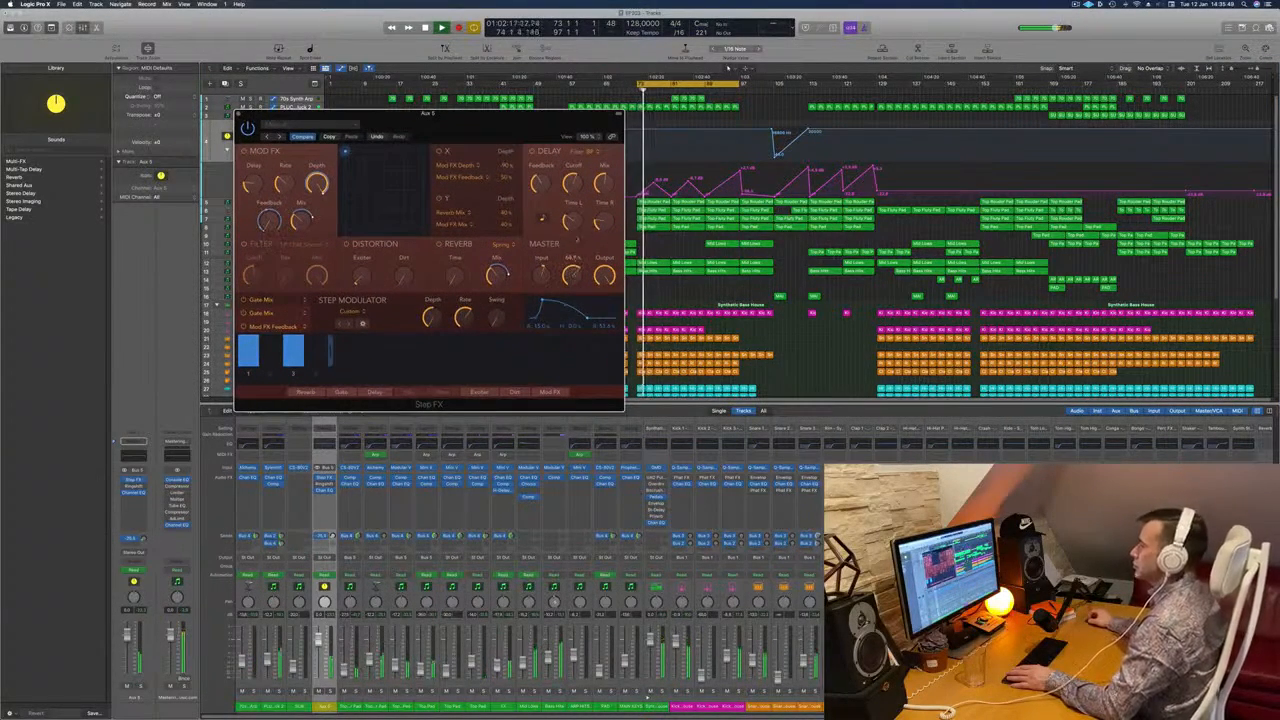
{"action": "left_click_drag", "start_coordinate": [490, 120], "coordinate": [915, 224]}
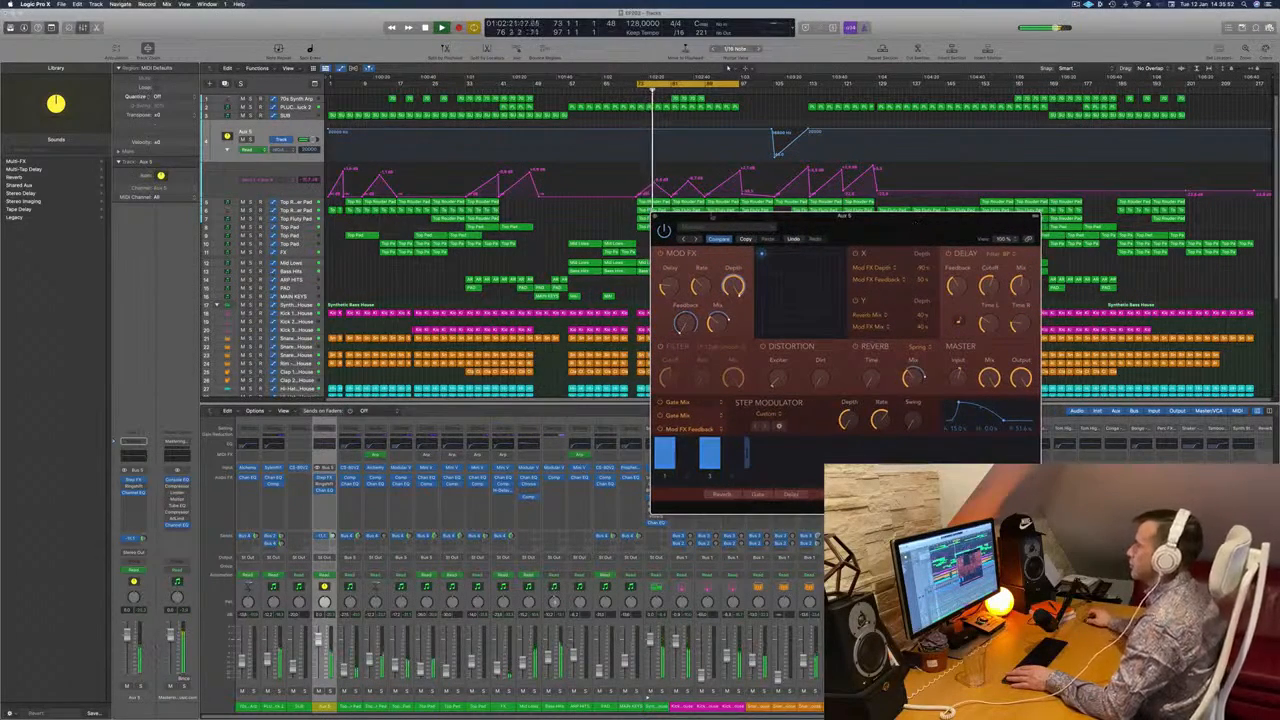
{"action": "left_click", "coordinate": [655, 217]}
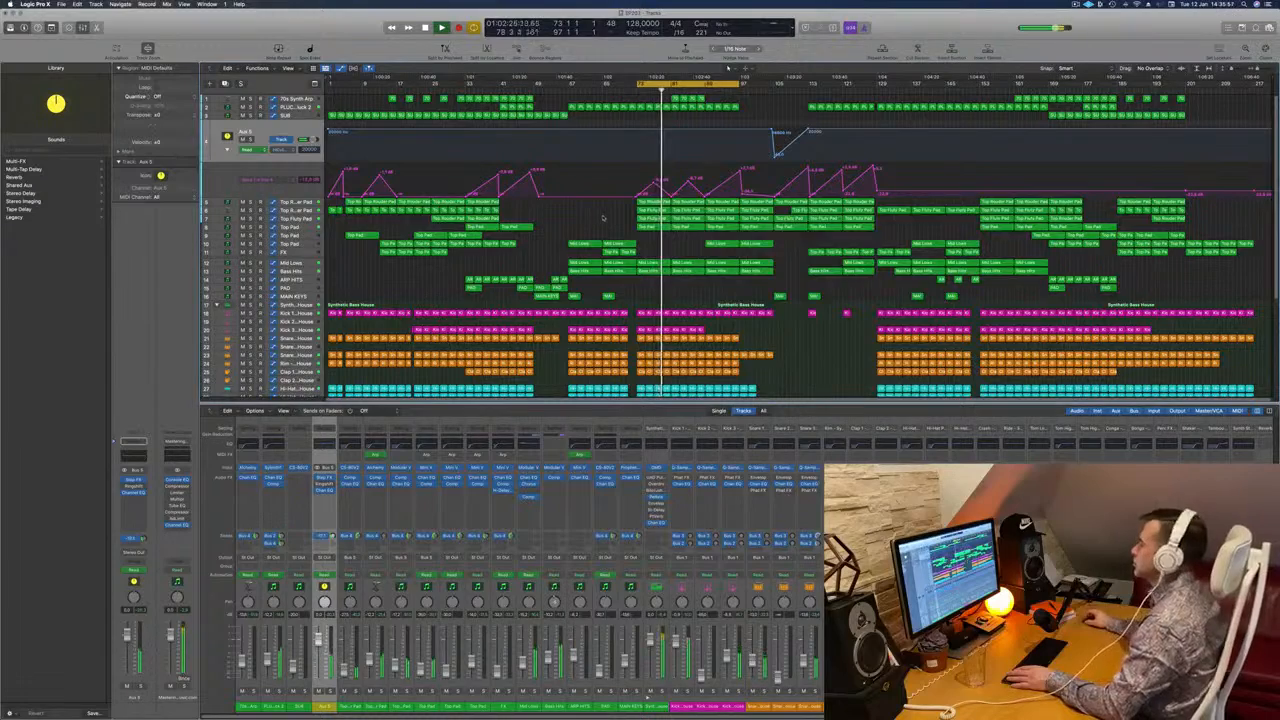
Hide the mixer to reveal the full arrangement and select the 70s Synth Arp track to display its automation.
{"action": "scroll", "coordinate": [597, 217], "scroll_direction": "down", "scroll_amount": 1}
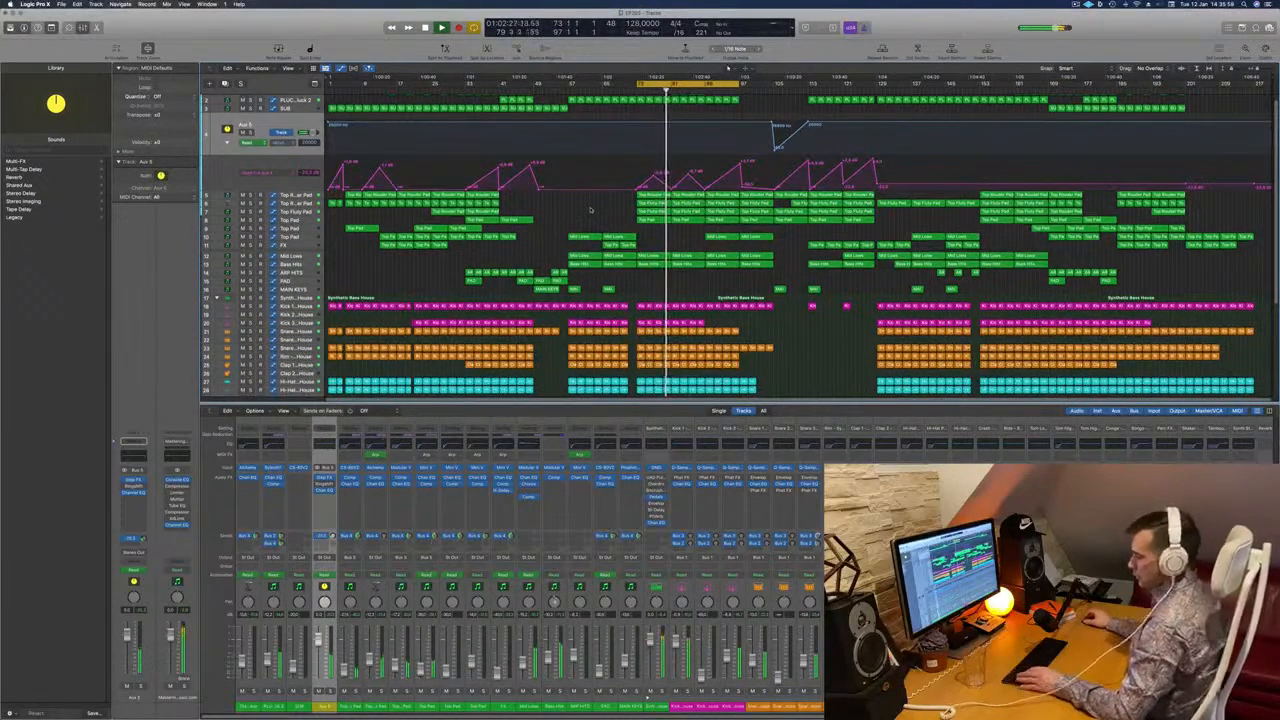
{"action": "key", "text": "x"}
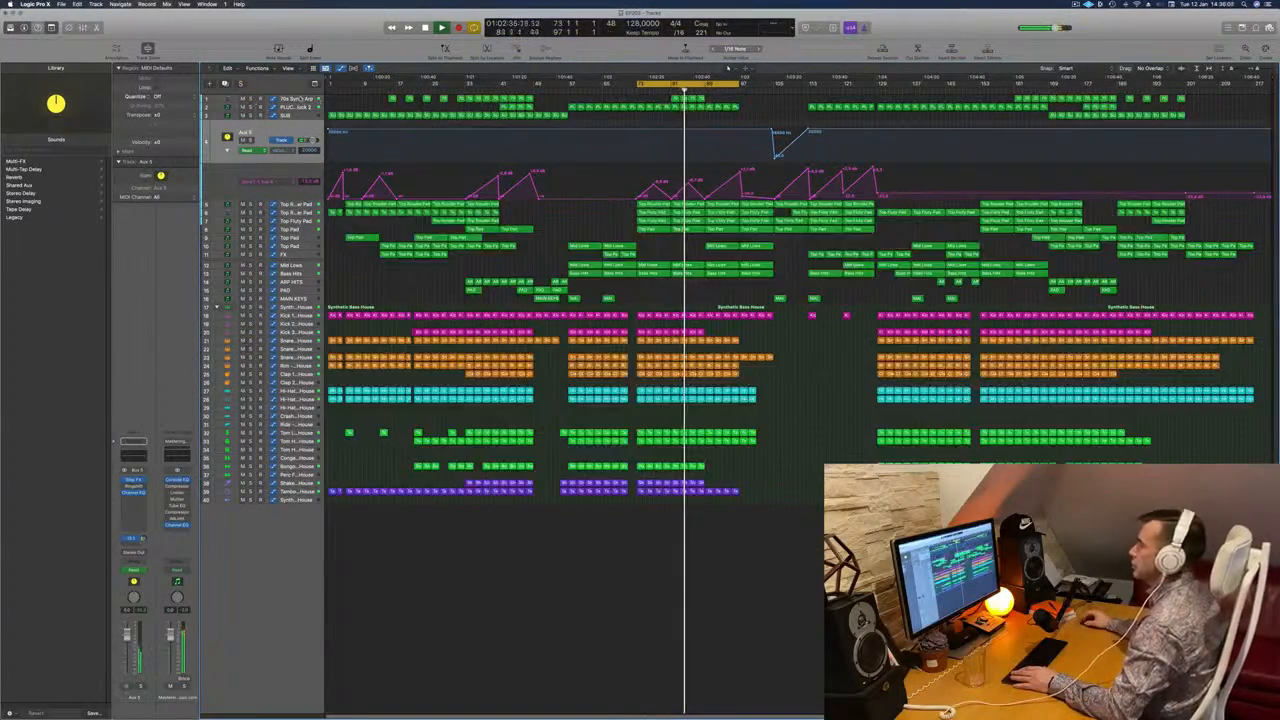
{"action": "left_click", "coordinate": [298, 100]}
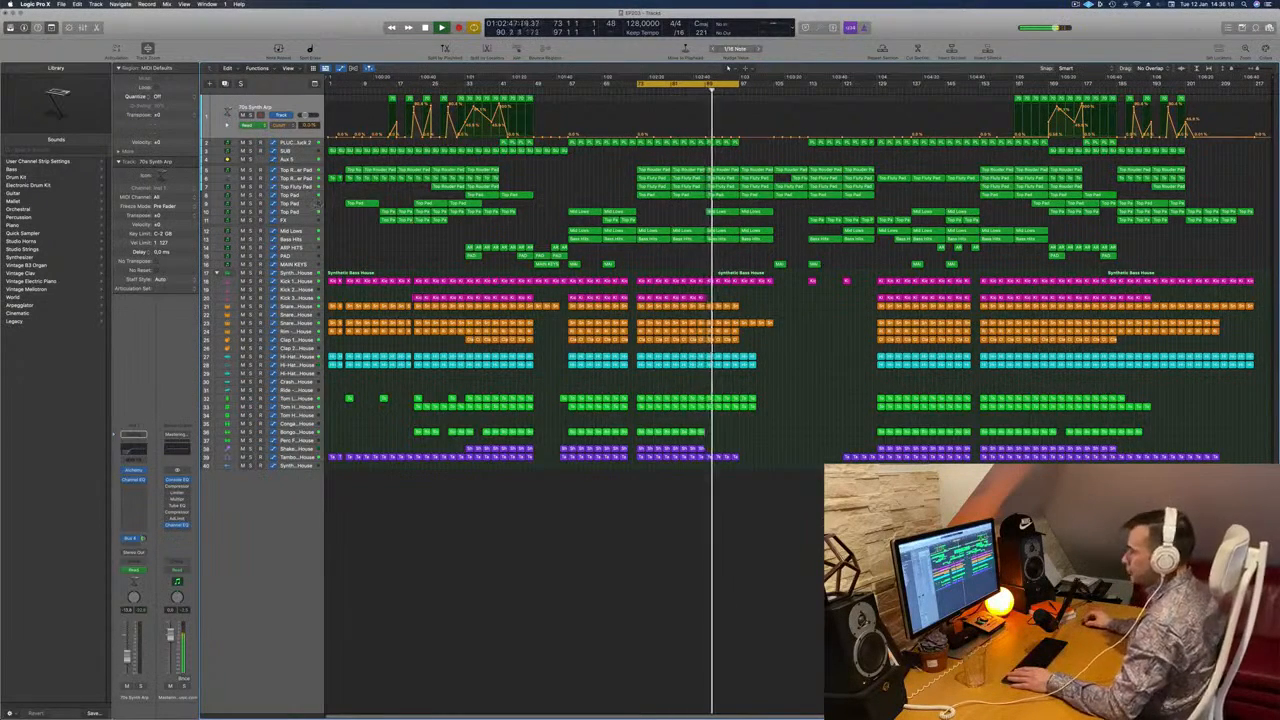
Audition the Top Pad track containing the Mid Lows regions in solo, and show its second automation lane.
{"action": "left_click", "coordinate": [288, 212]}
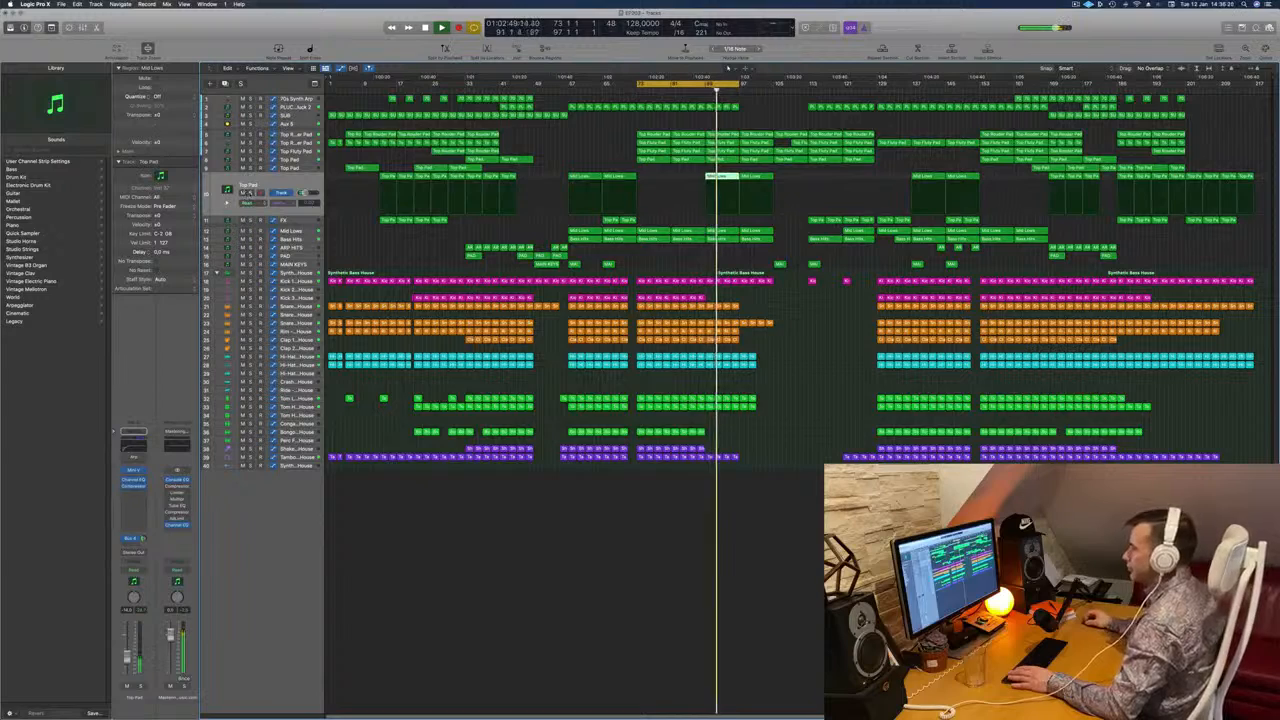
{"action": "key", "text": "s"}
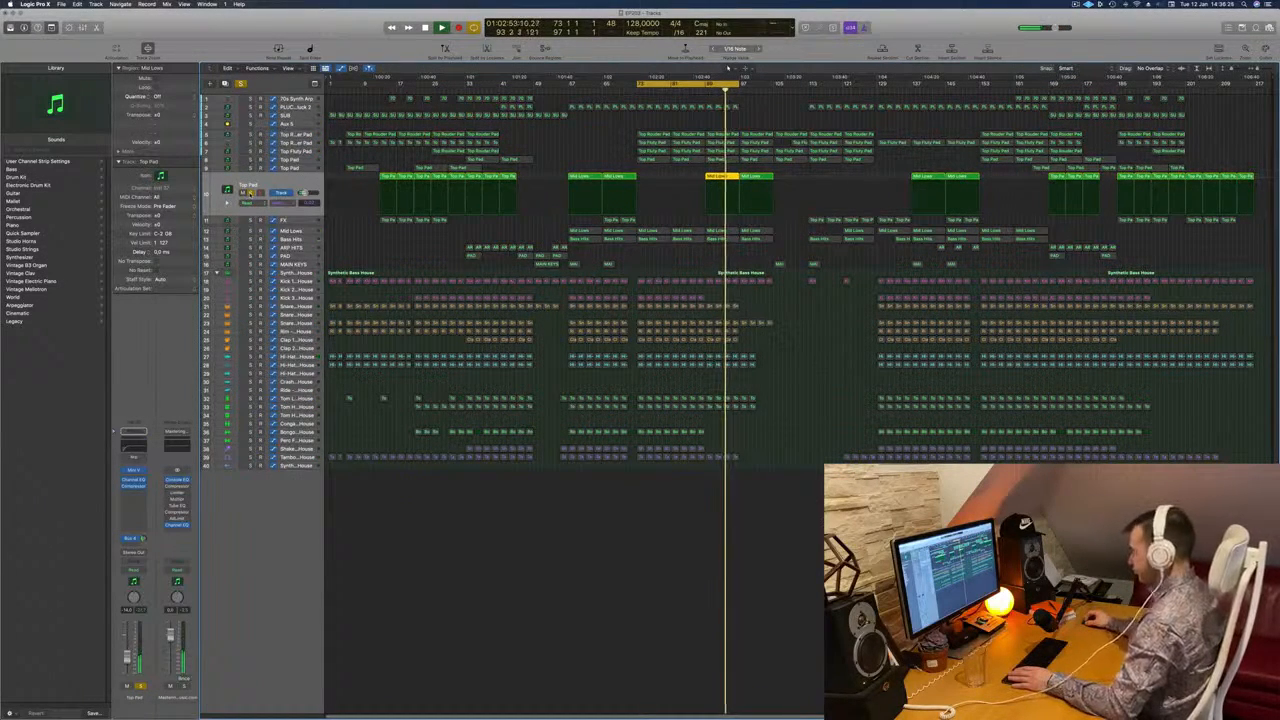
{"action": "key", "text": "s"}
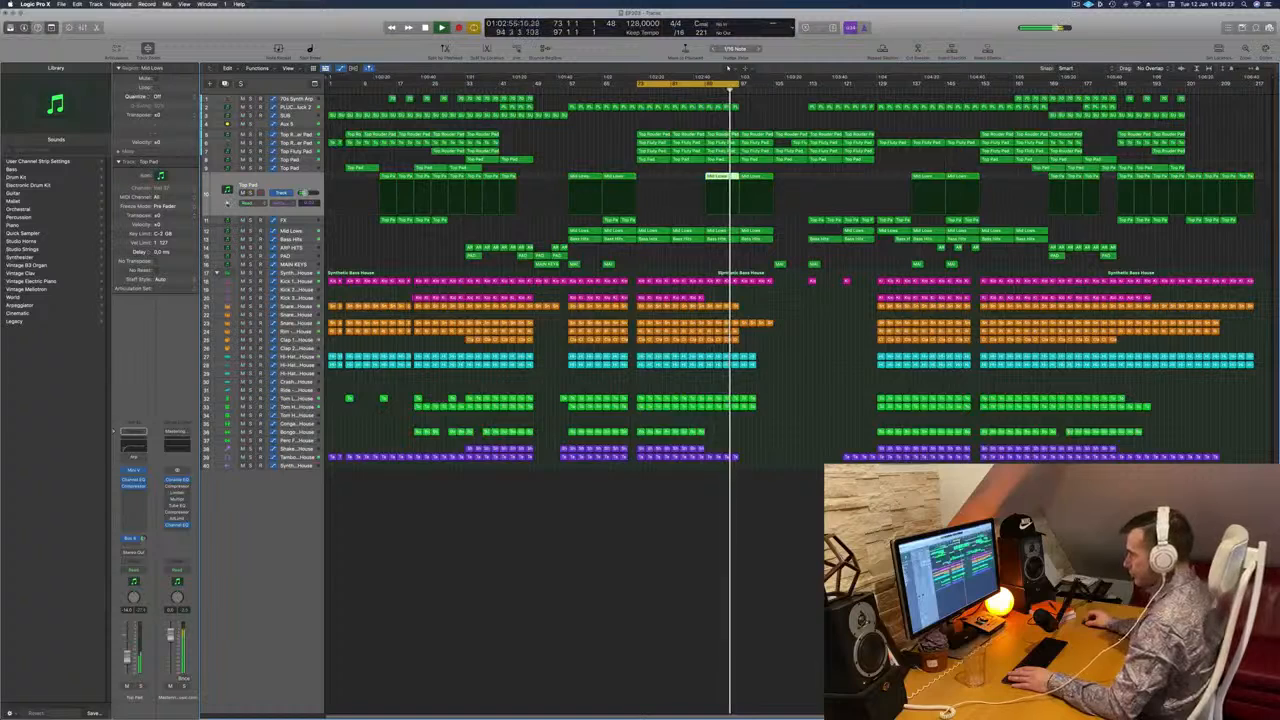
{"action": "left_click", "coordinate": [227, 204]}
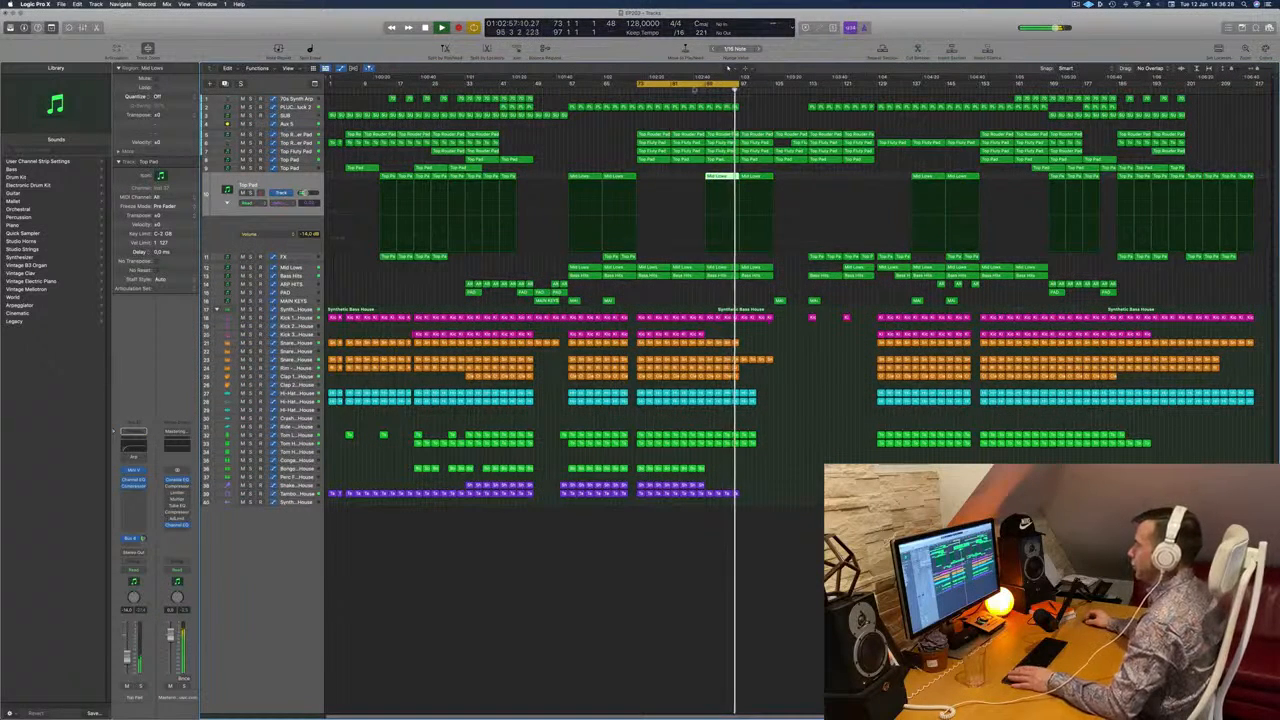
Play from bar 57 and compare the Top Pad track in solo with the full mix.
{"action": "left_click", "coordinate": [567, 93]}
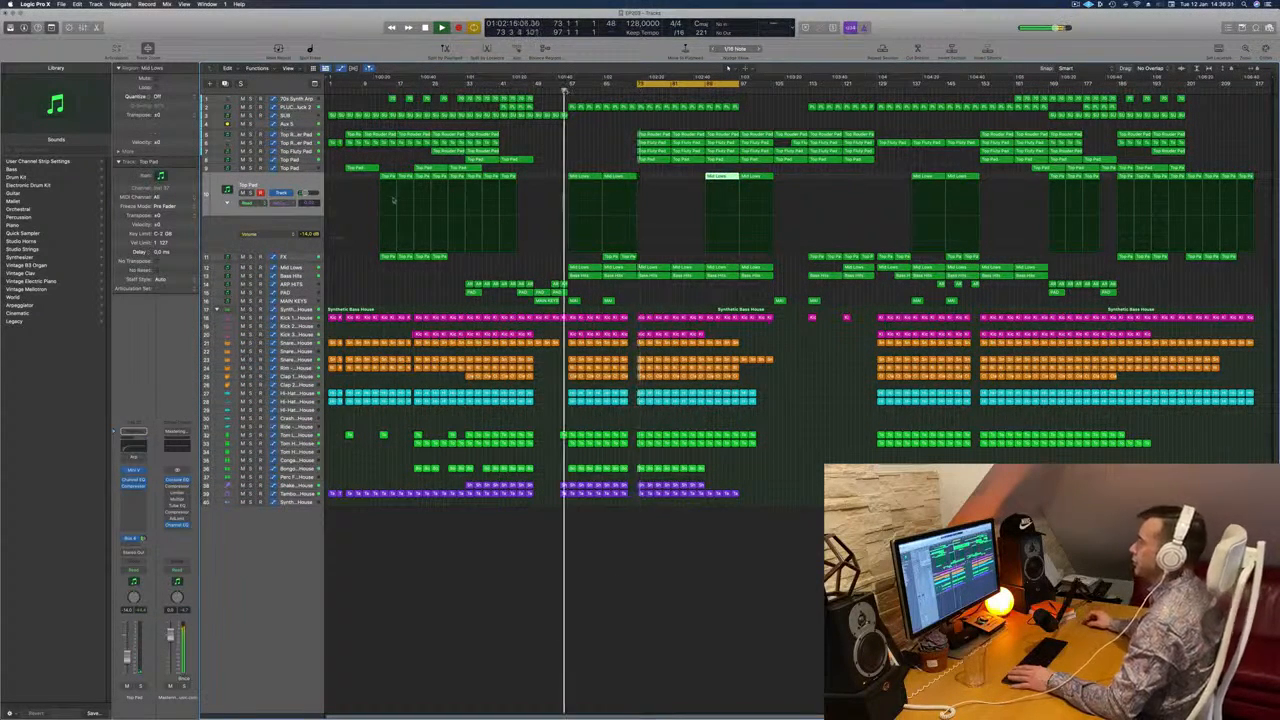
{"action": "left_click", "coordinate": [251, 193]}
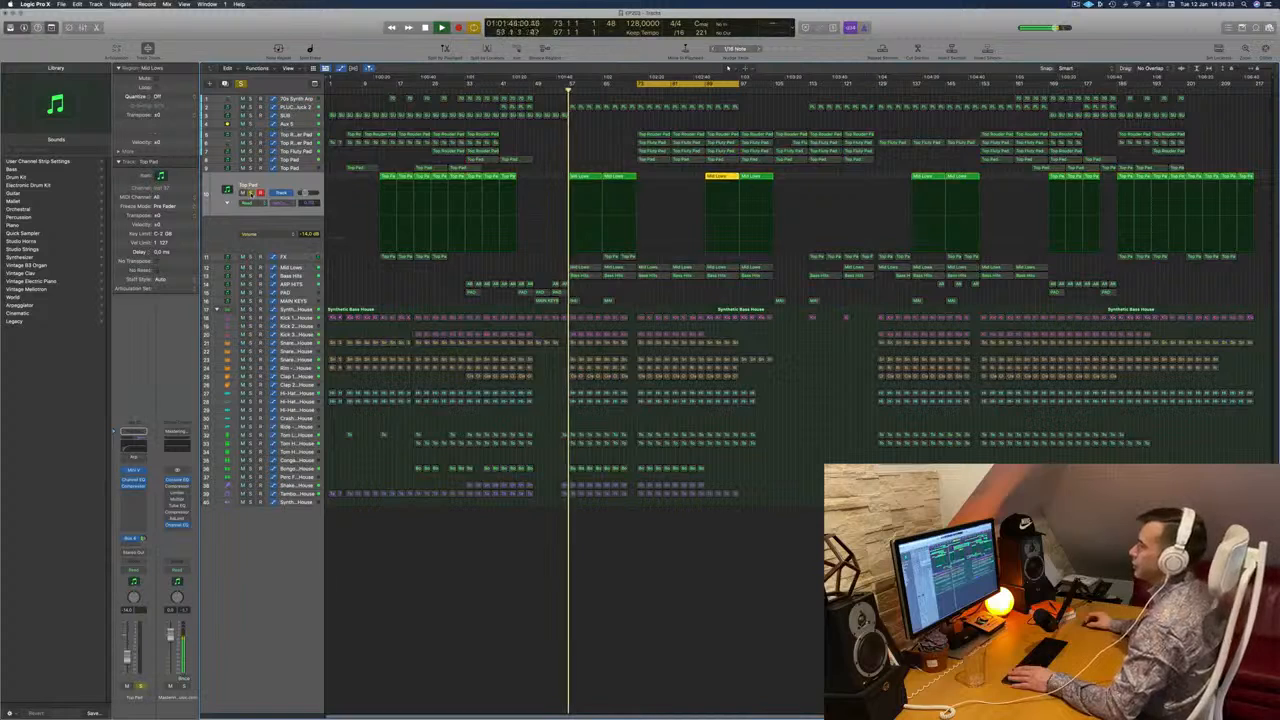
{"action": "left_click", "coordinate": [251, 193]}
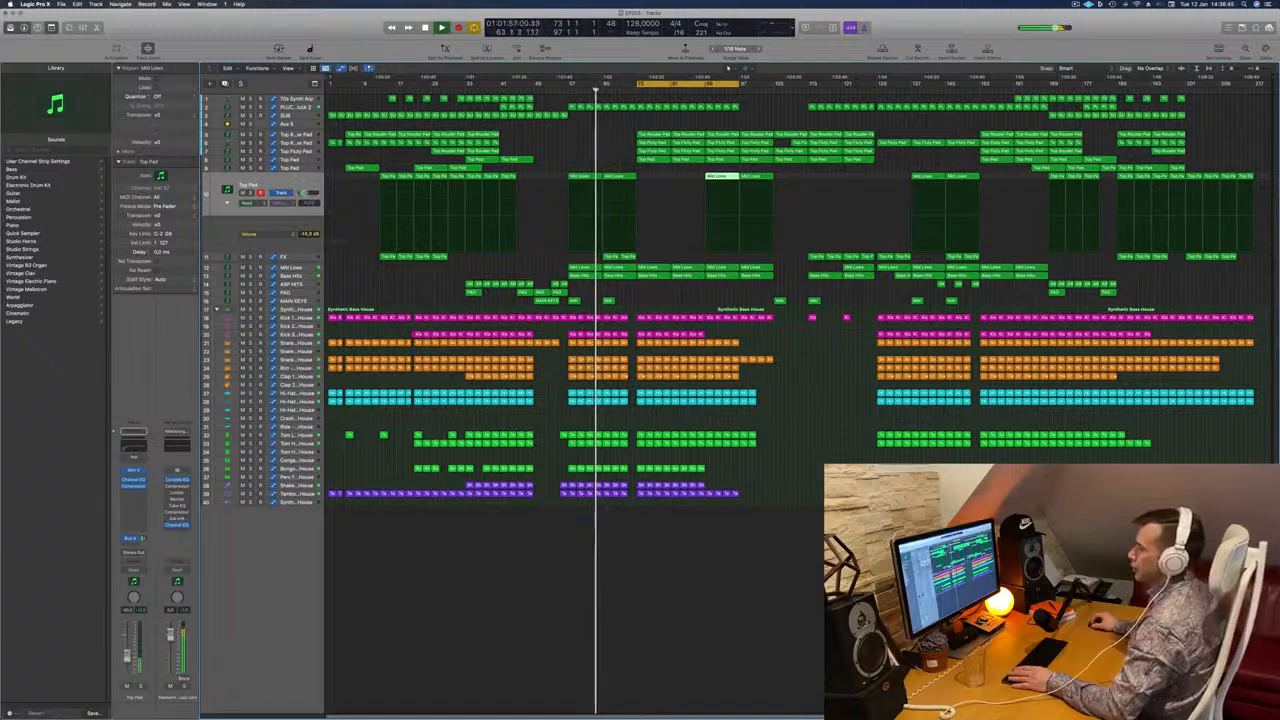
{"action": "left_click", "coordinate": [141, 687]}
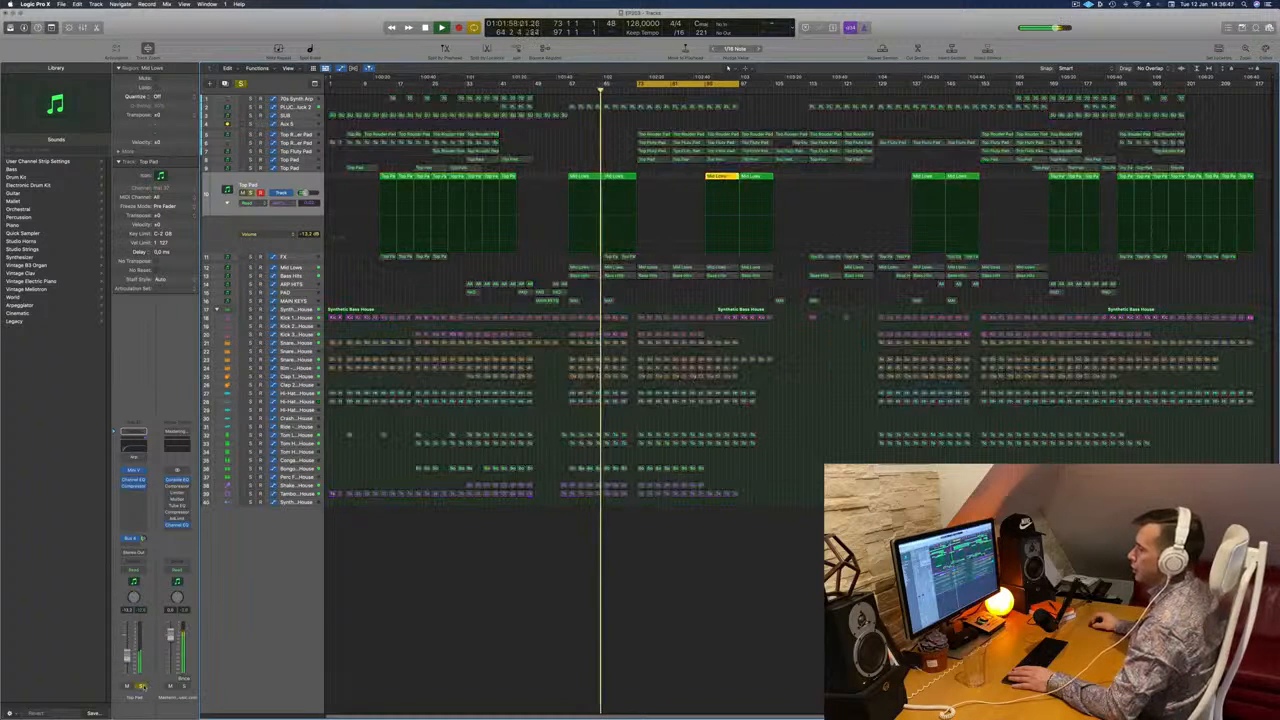
Raise the filter Cutoff slightly in the Top Pad track's Mini V synth, and close the plug-in.
{"action": "left_click", "coordinate": [134, 470]}
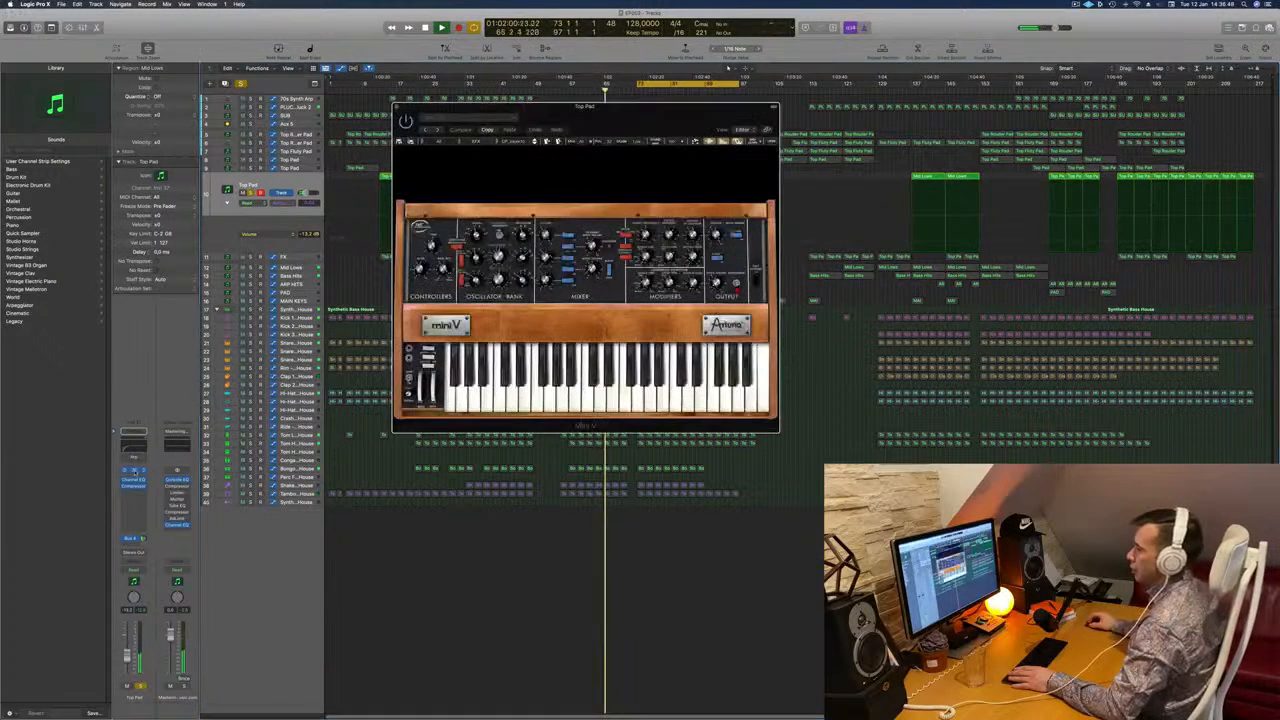
{"action": "left_click_drag", "start_coordinate": [646, 235], "coordinate": [646, 224]}
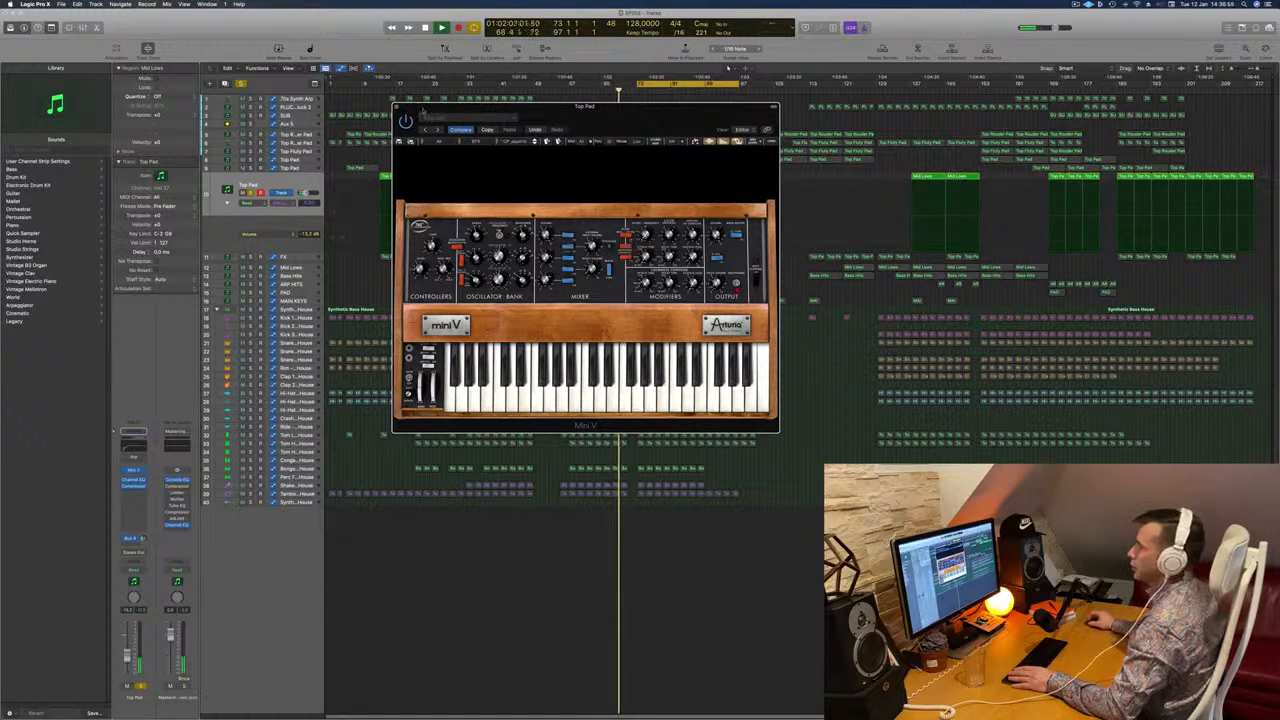
{"action": "left_click", "coordinate": [396, 106]}
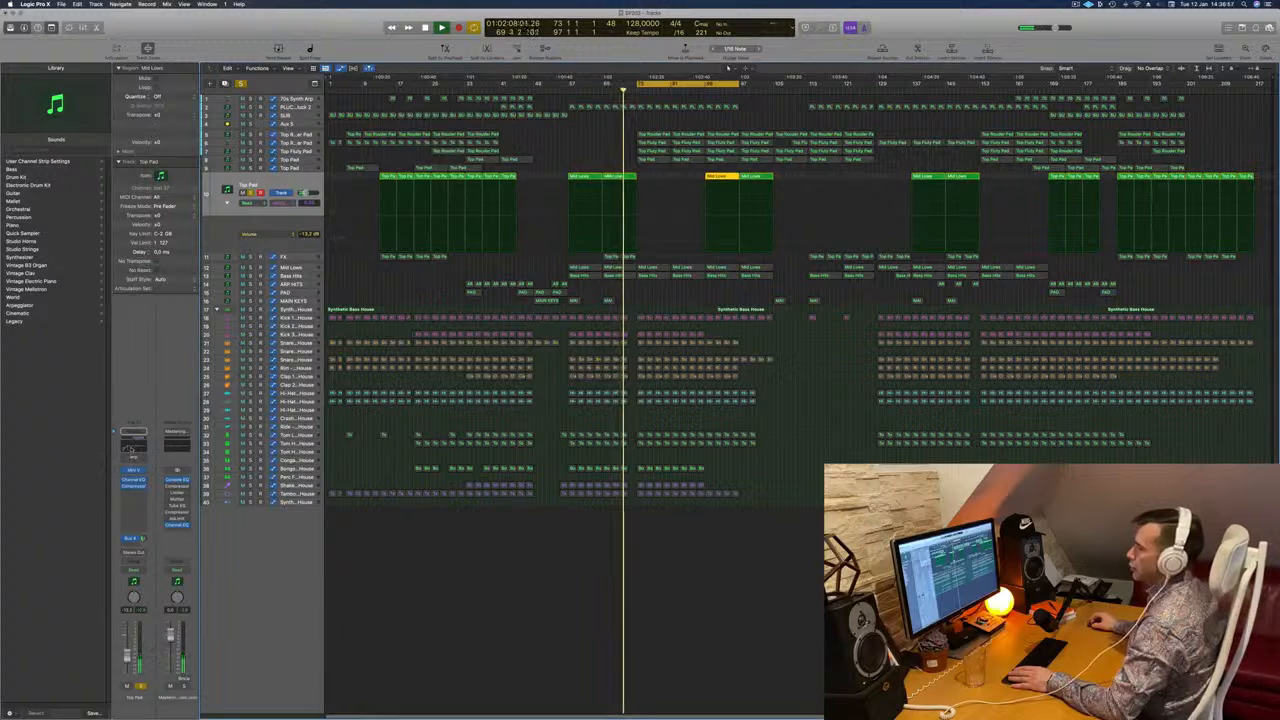
Check the low-cut band in the Top Pad track's Channel EQ, close it and return to the full mix.
{"action": "left_click", "coordinate": [128, 448]}
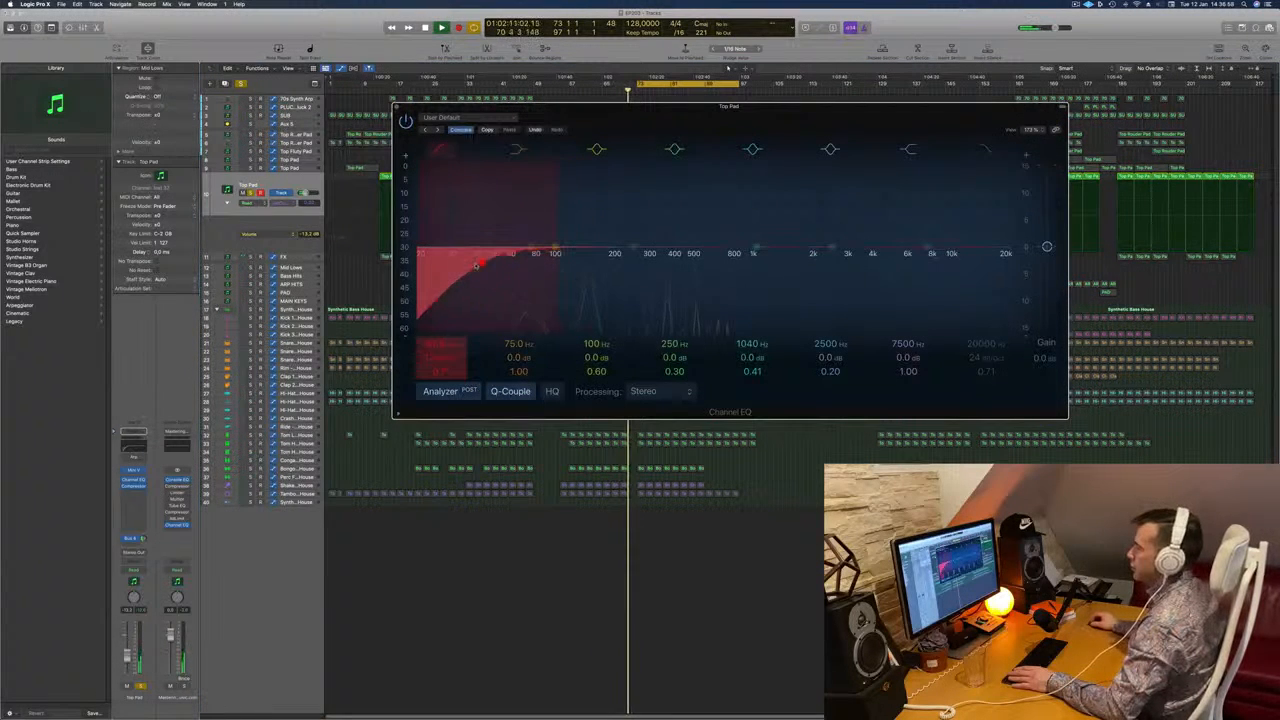
{"action": "left_click", "coordinate": [487, 264]}
{"action": "left_click", "coordinate": [397, 106]}
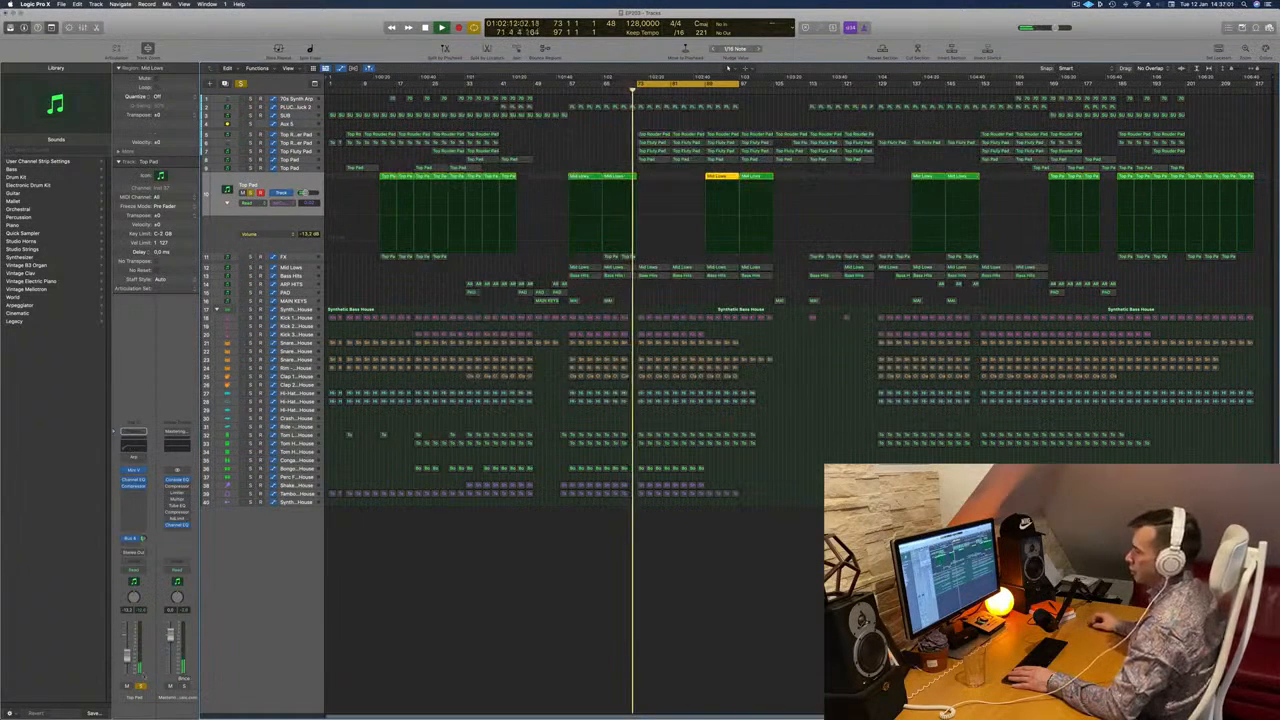
{"action": "key", "text": "s"}
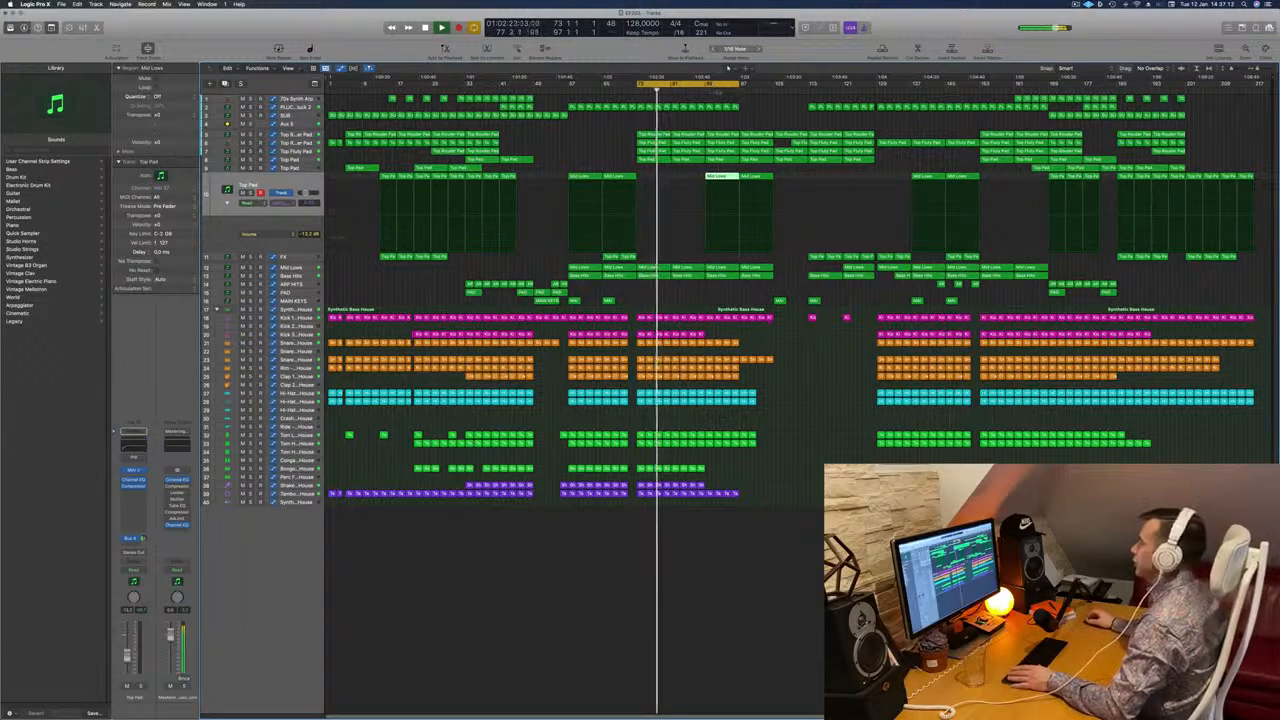
Move the cycle range to bars 89–113 and restart playback from its beginning.
{"action": "left_click_drag", "start_coordinate": [718, 86], "coordinate": [777, 86]}
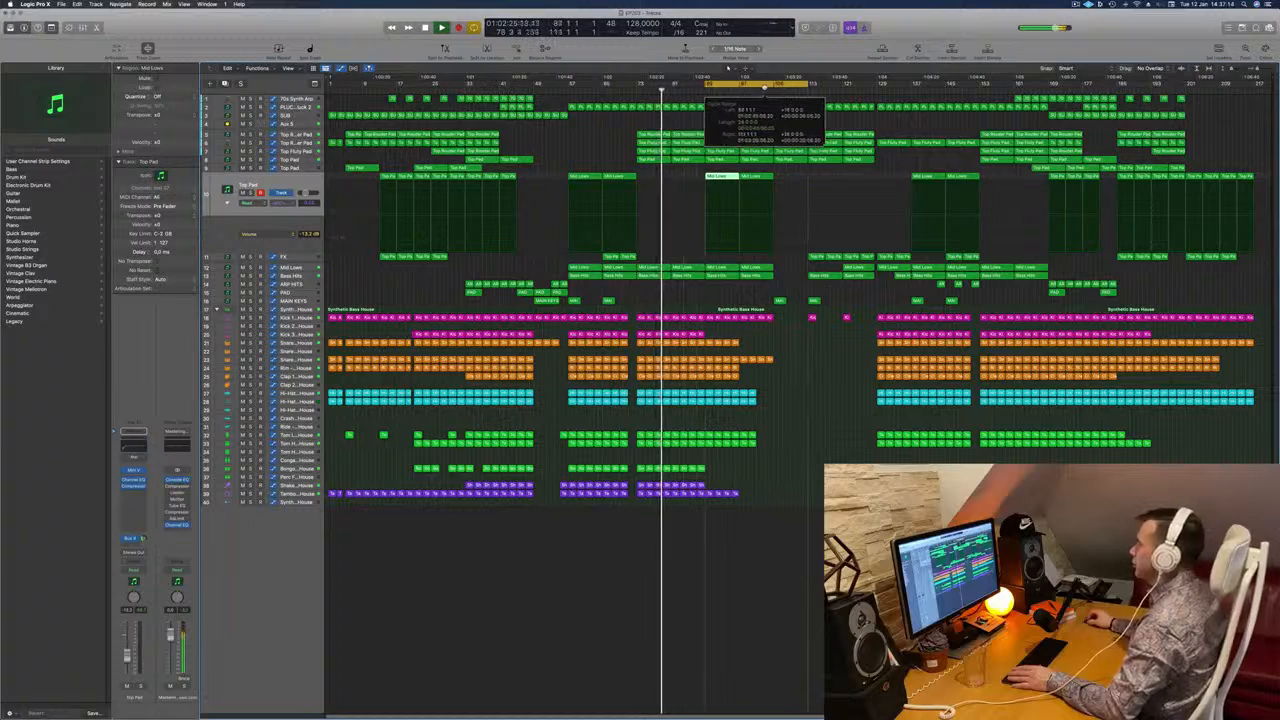
{"action": "key", "text": "space"}
{"action": "key", "text": "space"}
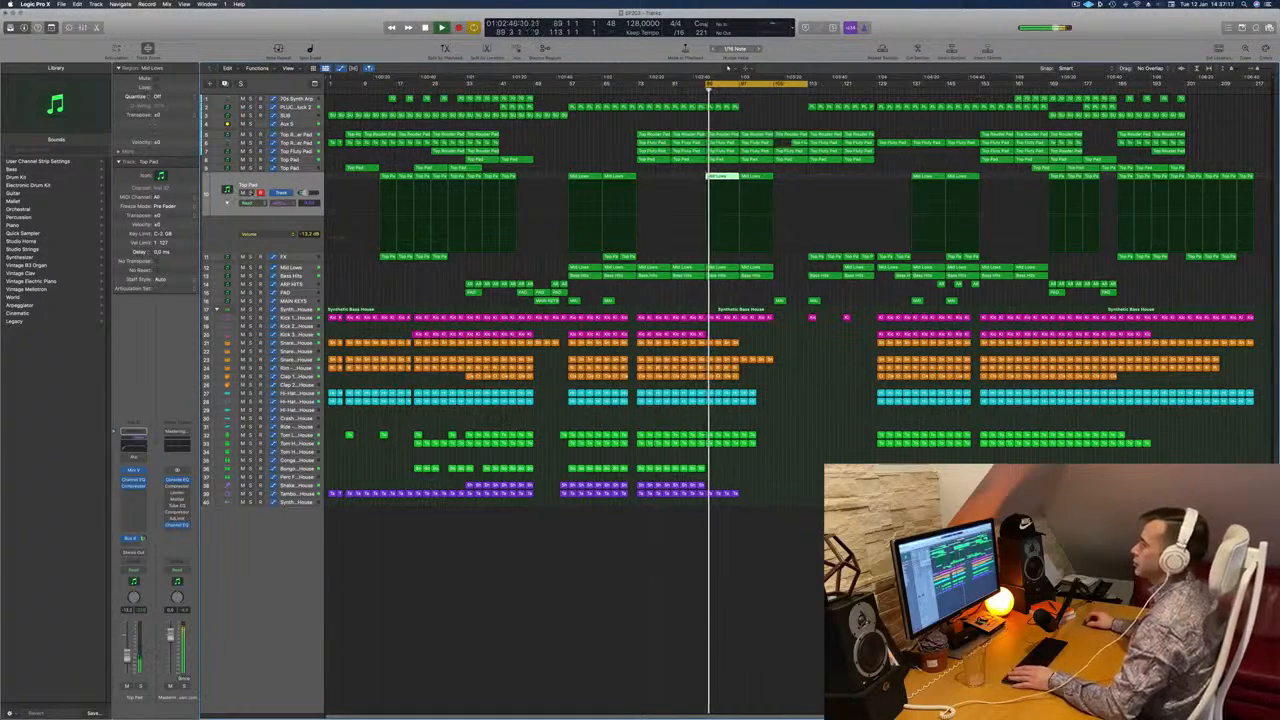
Select both Top Pad regions from bar 89 to 105 and check the filter Cutoff in the track's Mini V synth.
{"action": "left_click", "coordinate": [756, 176], "text": "shift"}
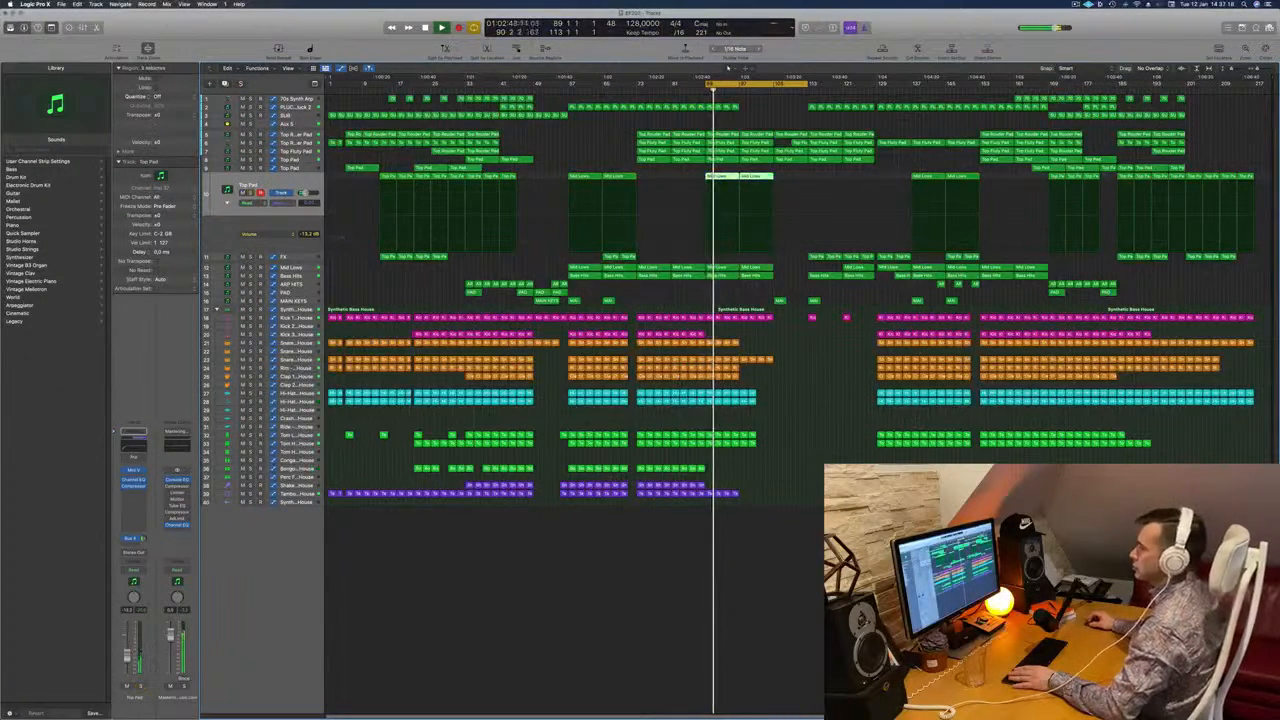
{"action": "left_click", "coordinate": [133, 470]}
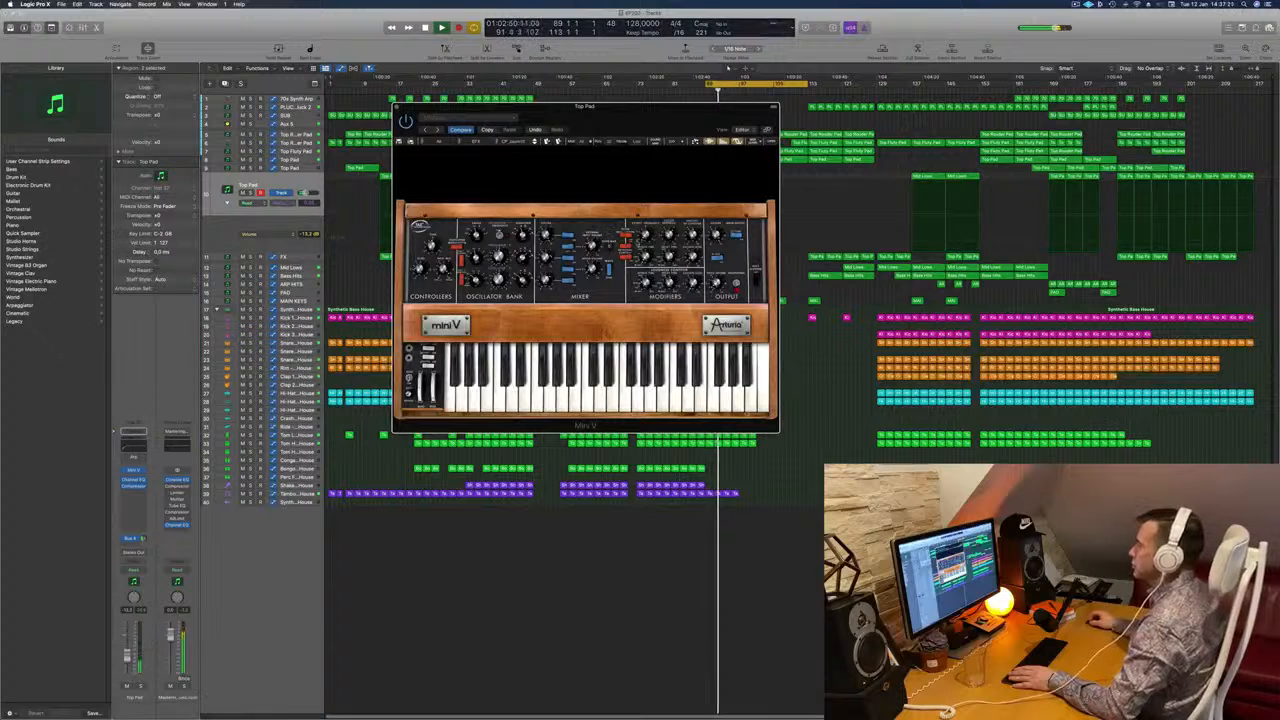
{"action": "mouse_move", "coordinate": [645, 236]}
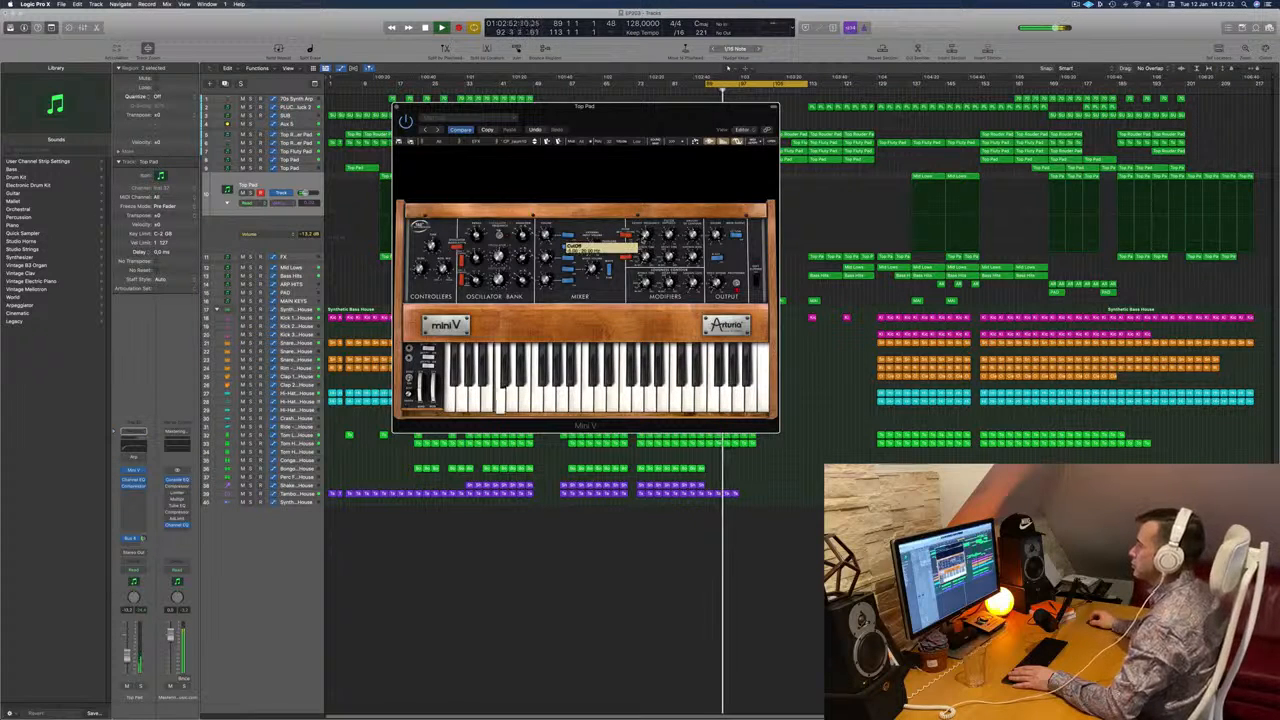
{"action": "left_click", "coordinate": [396, 107]}
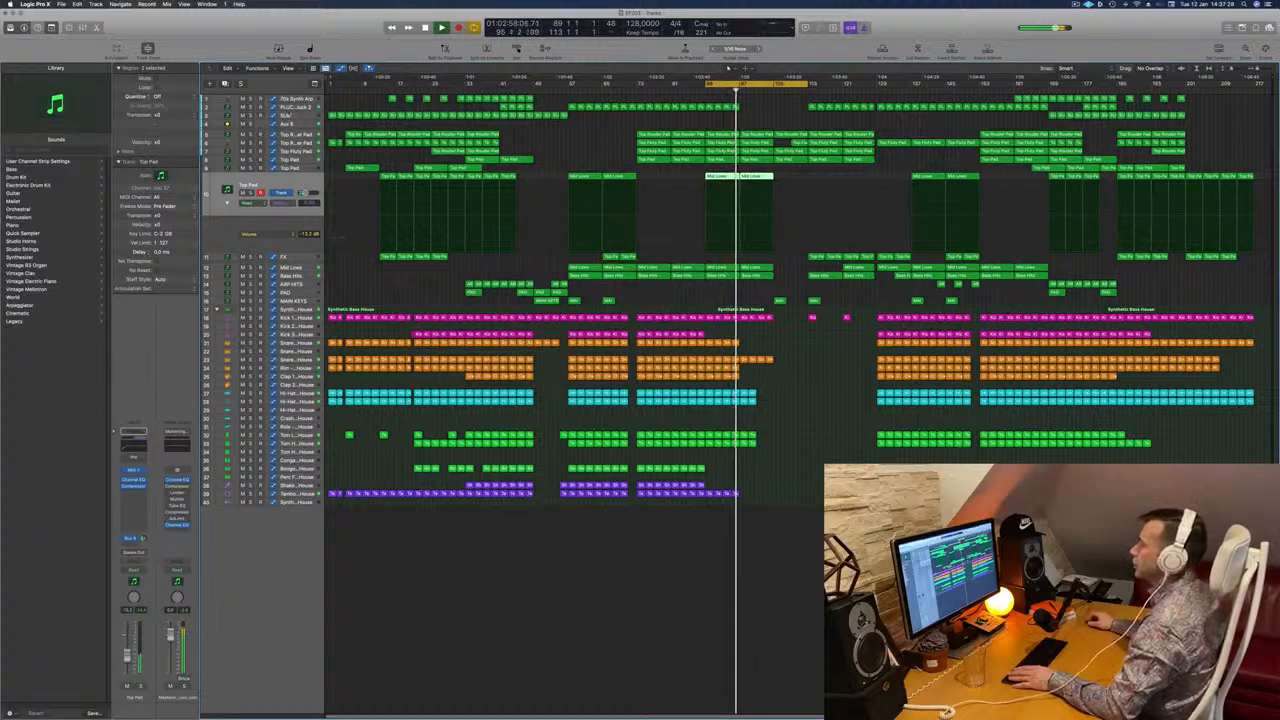
Shape the Aux 5 high-cut frequency automation to drop after bar 113, rise to bar 121 and reach its maximum just before bar 129.
{"action": "left_click", "coordinate": [288, 124]}
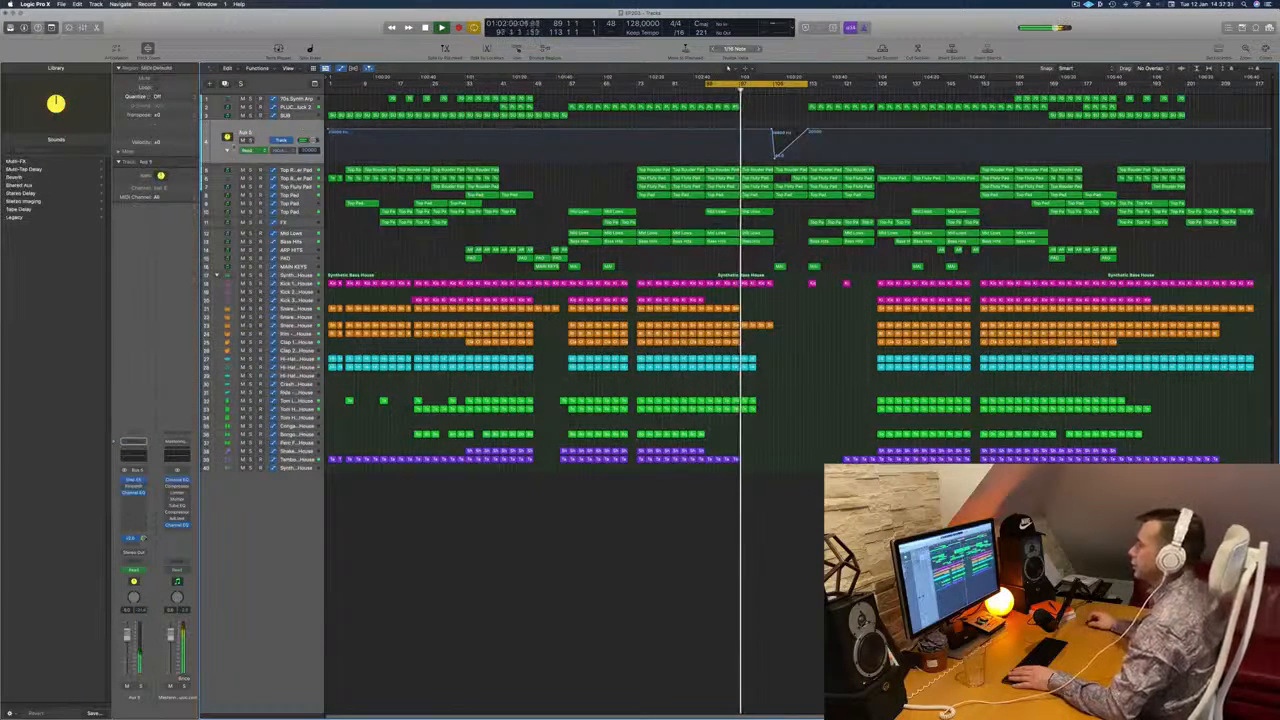
{"action": "left_click", "coordinate": [228, 151]}
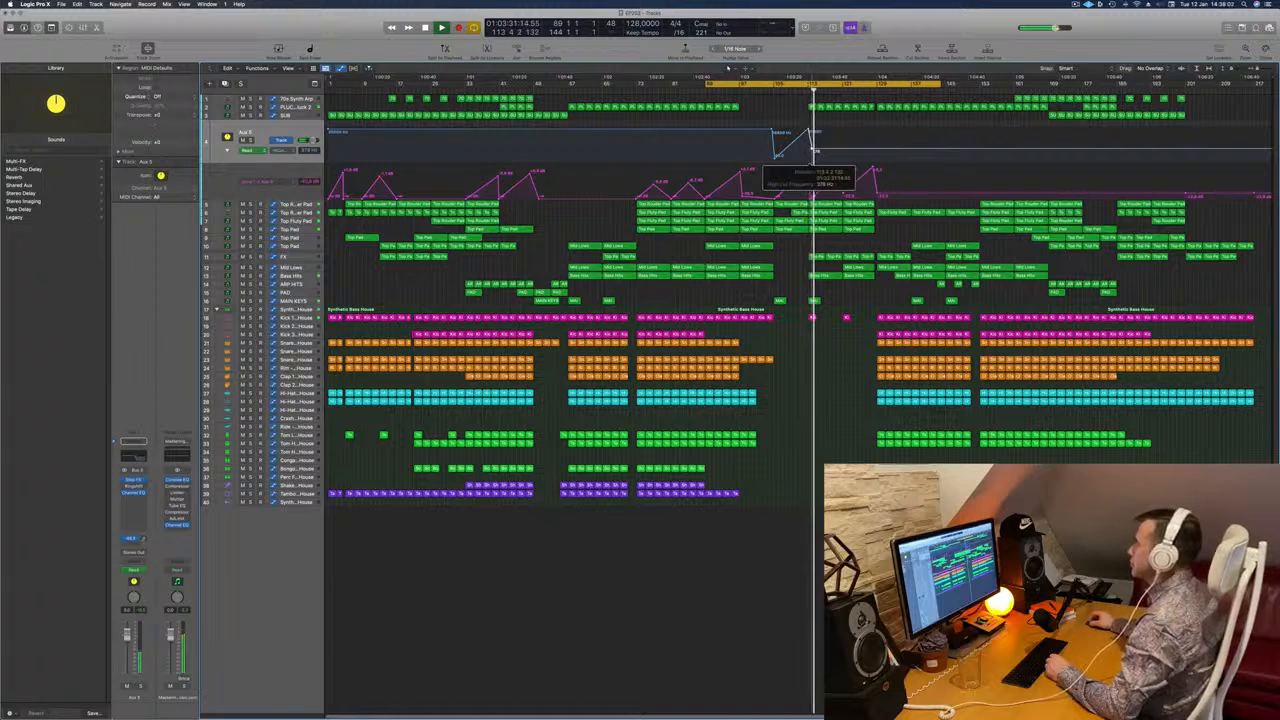
{"action": "left_click_drag", "start_coordinate": [811, 155], "coordinate": [844, 131]}
{"action": "left_click", "coordinate": [843, 154]}
{"action": "left_click", "coordinate": [842, 155]}
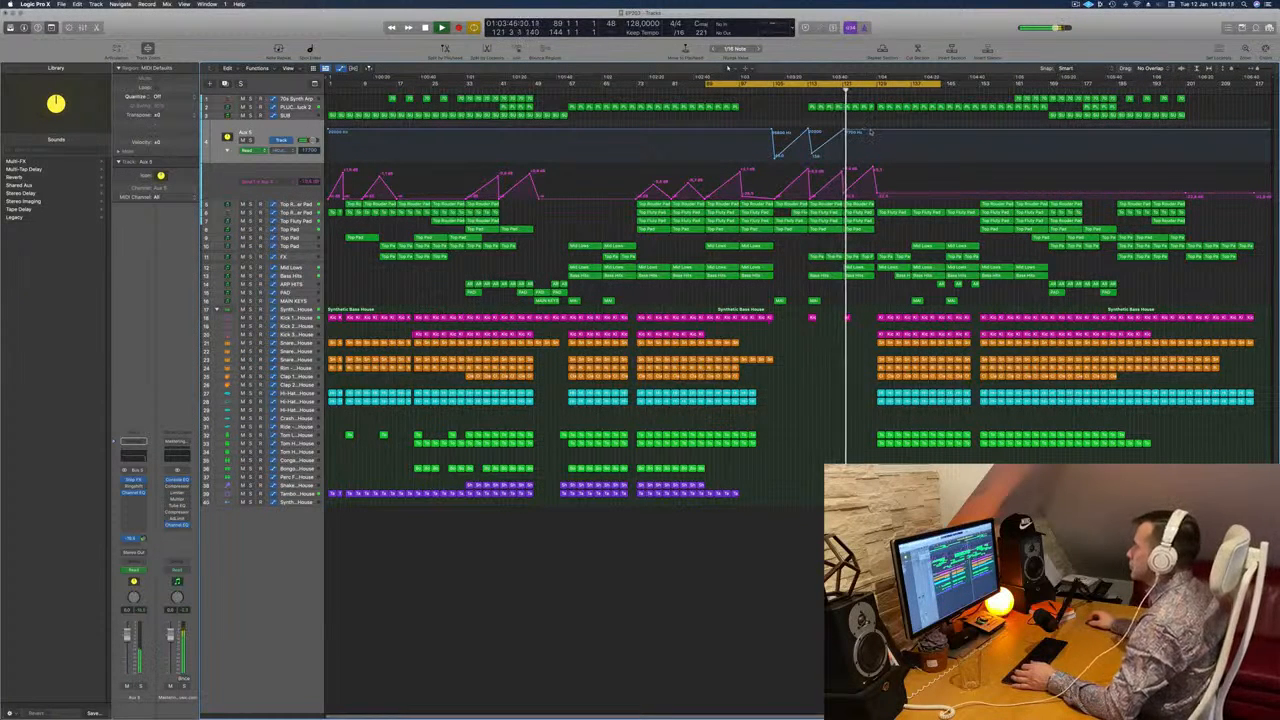
{"action": "mouse_move", "coordinate": [872, 131]}
{"action": "left_mouse_down"}
{"action": "mouse_move", "coordinate": [874, 163]}
{"action": "mouse_move", "coordinate": [874, 122]}
{"action": "left_mouse_up"}
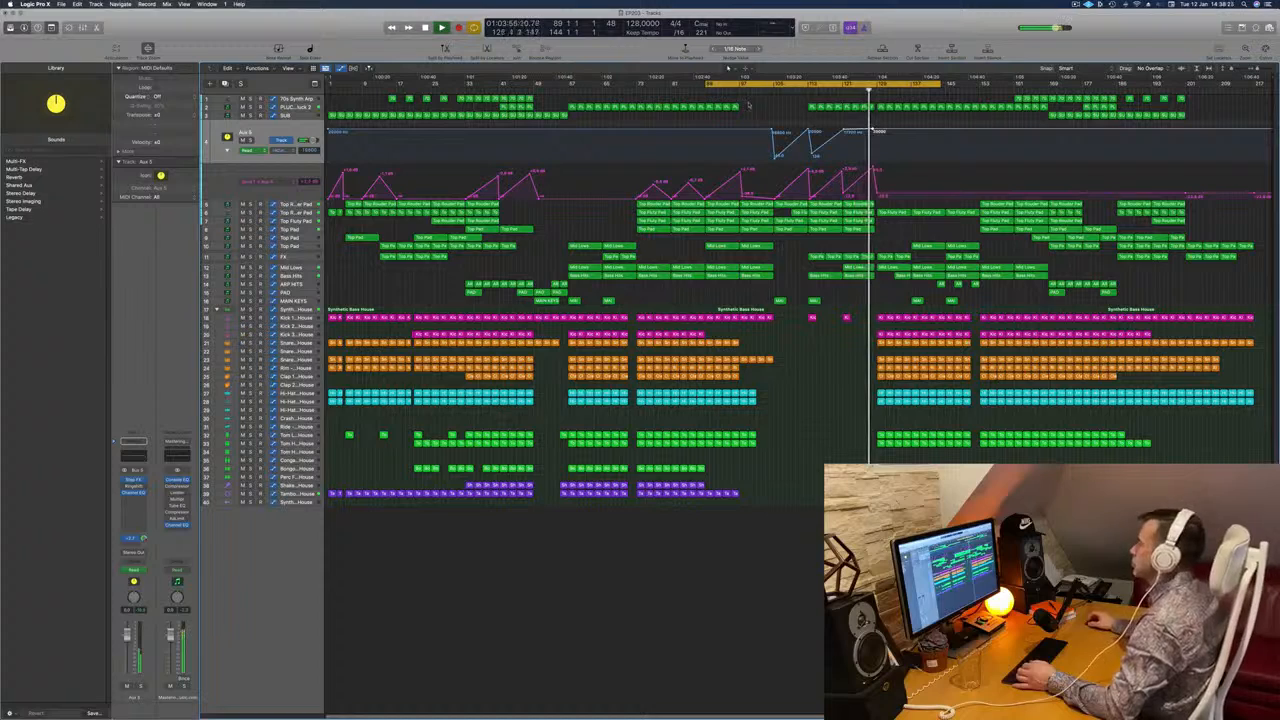
Replay the transition from about bar 127 into bar 129 while examining both Aux 5 automation curves up close.
{"action": "scroll", "coordinate": [796, 392], "scroll_direction": "up", "scroll_amount": 4}
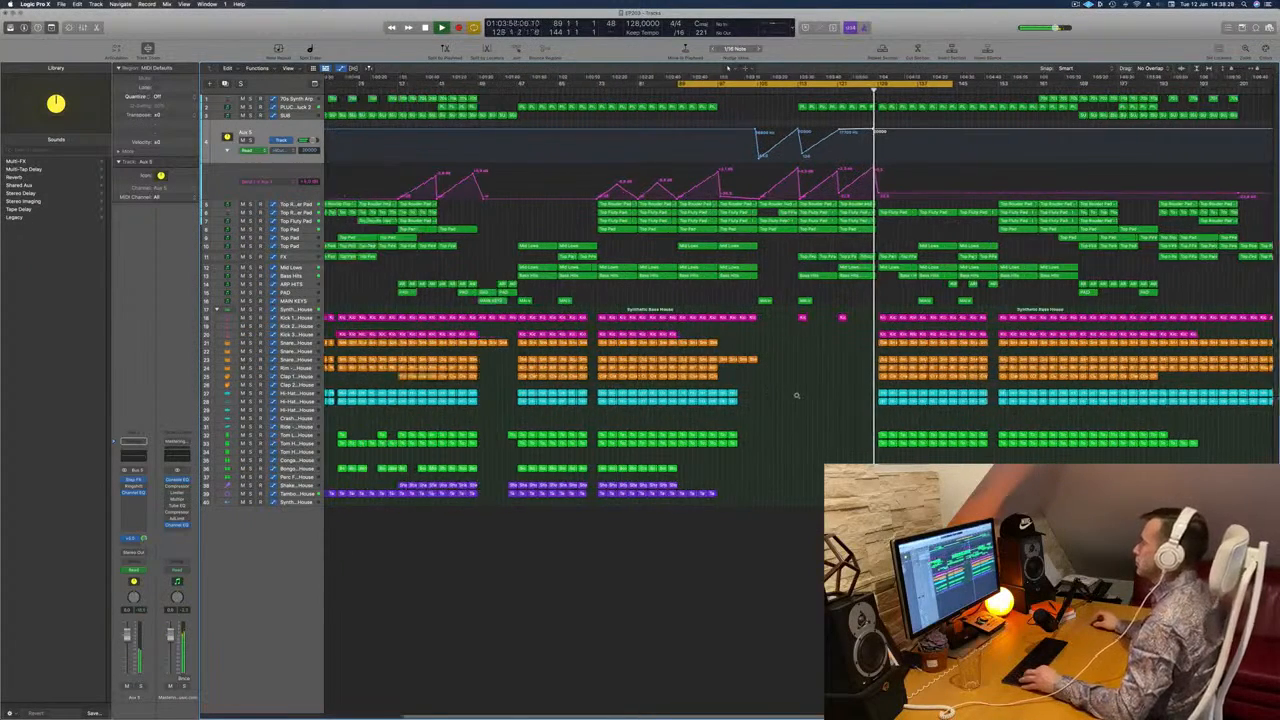
{"action": "scroll", "coordinate": [800, 395], "scroll_direction": "up", "scroll_amount": 5}
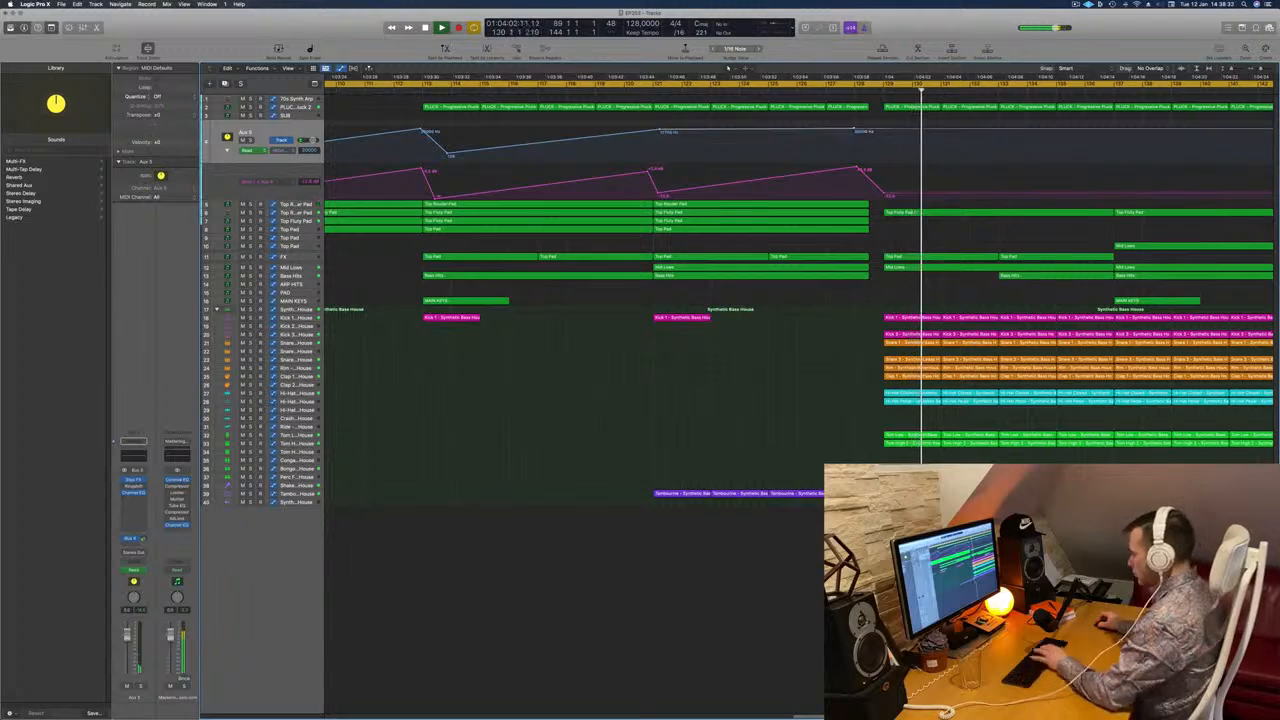
{"action": "left_click", "coordinate": [842, 89]}
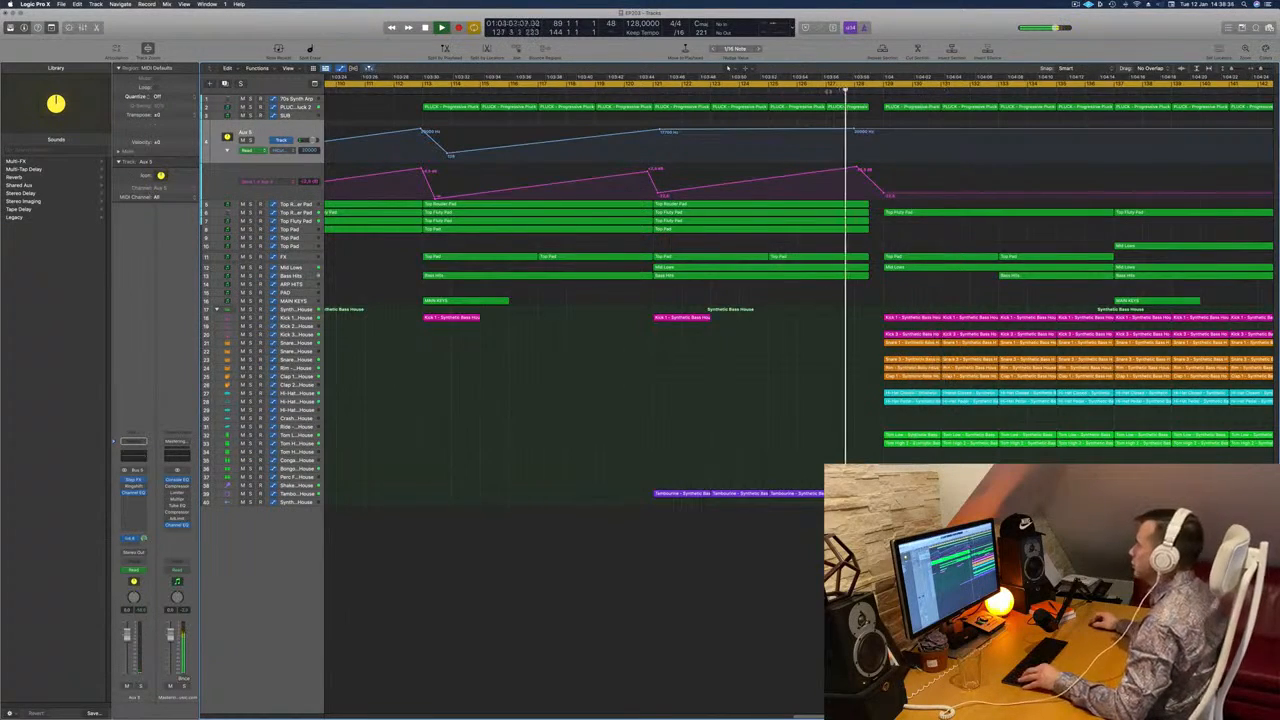
{"action": "scroll", "coordinate": [836, 104], "scroll_direction": "down", "scroll_amount": 8}
{"action": "scroll", "coordinate": [836, 108], "scroll_direction": "down", "scroll_amount": 6}
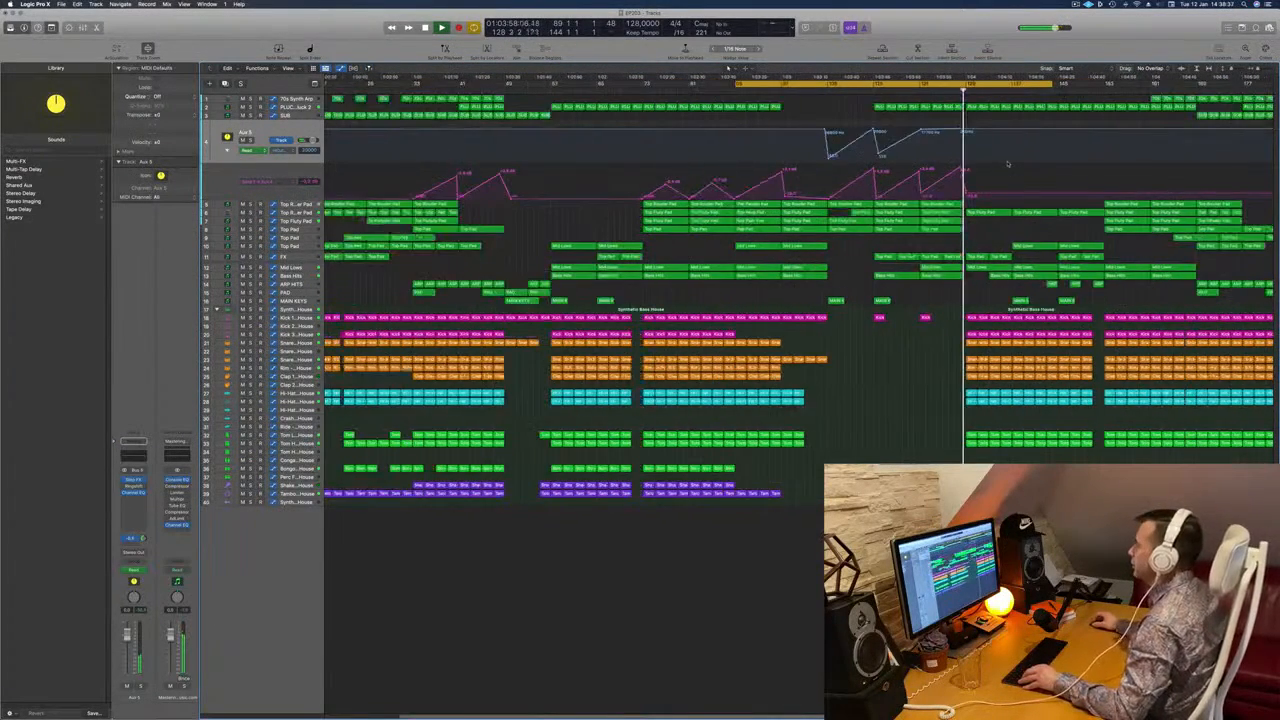
Select the PLUCK - Progressive Pluck 2 track and examine its automation around bar 129 during playback.
{"action": "scroll", "coordinate": [955, 118], "scroll_direction": "down", "scroll_amount": 5}
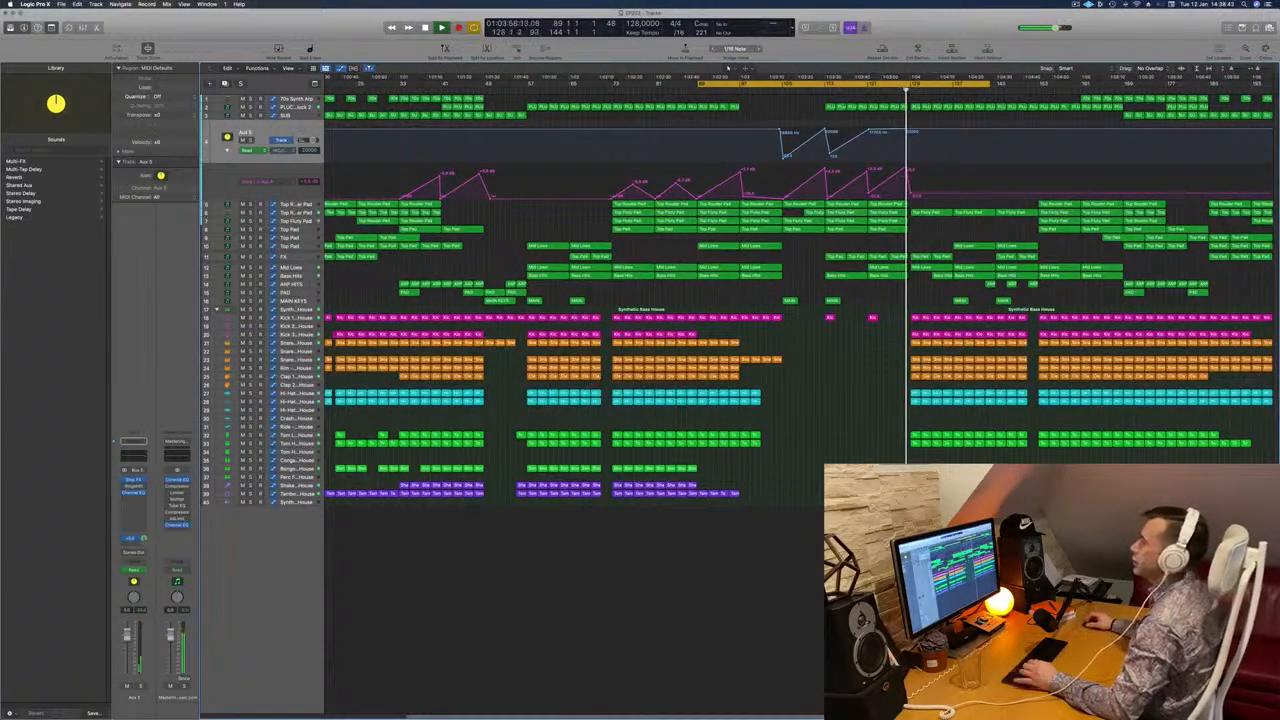
{"action": "left_click", "coordinate": [298, 107]}
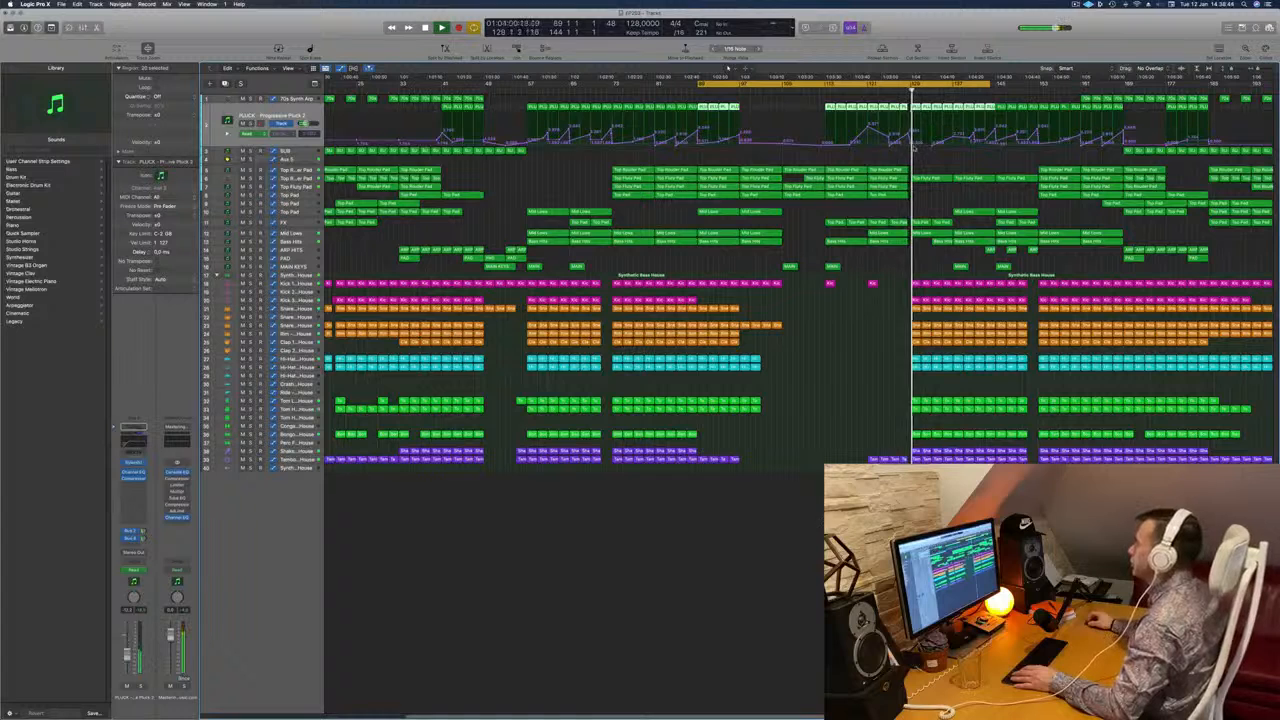
{"action": "left_click", "coordinate": [914, 146]}
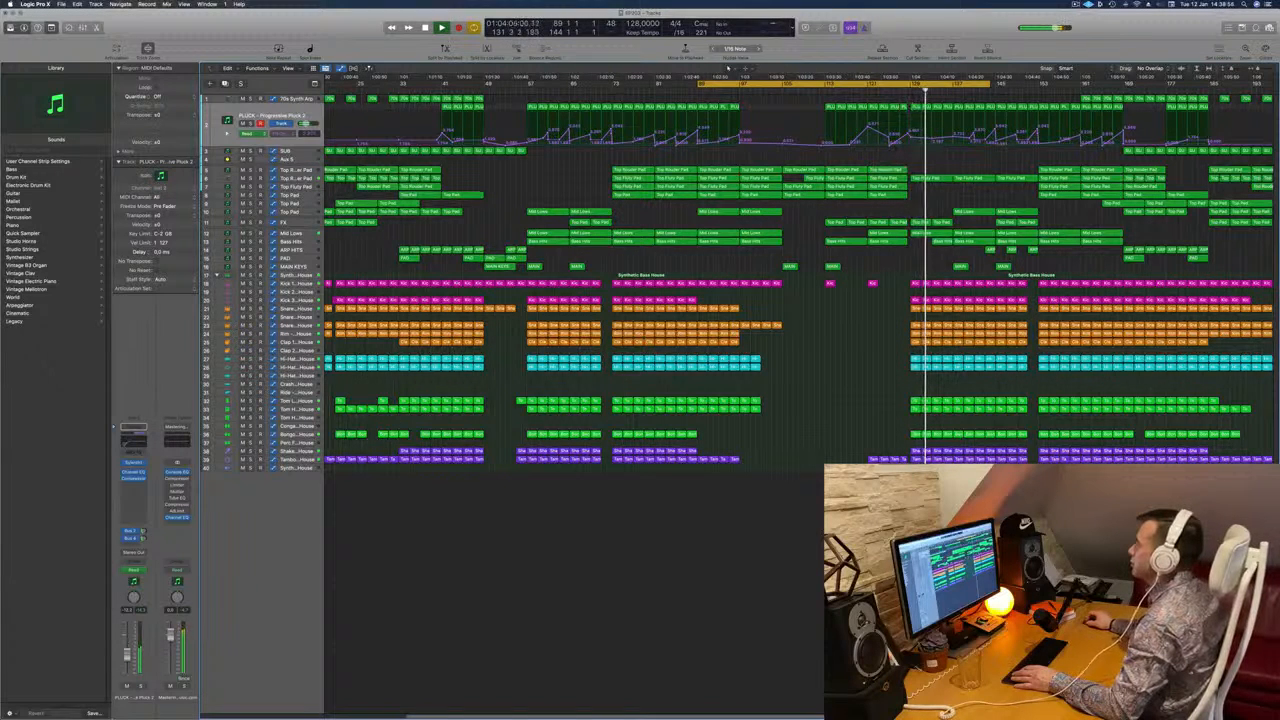
{"action": "scroll", "coordinate": [854, 351], "scroll_direction": "down", "scroll_amount": 2}
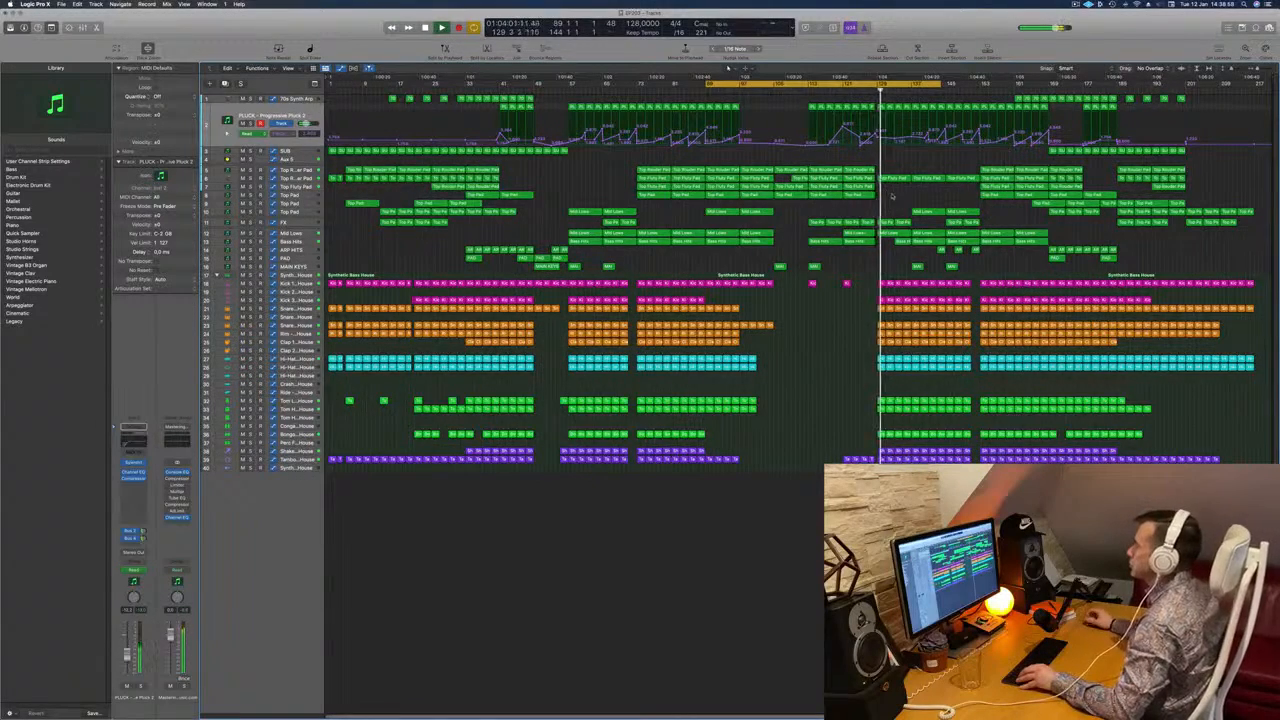
Audition the Top Rounder Pad track that plays at bar 129 in solo, restore the full mix, and select that track.
{"action": "left_click", "coordinate": [251, 178]}
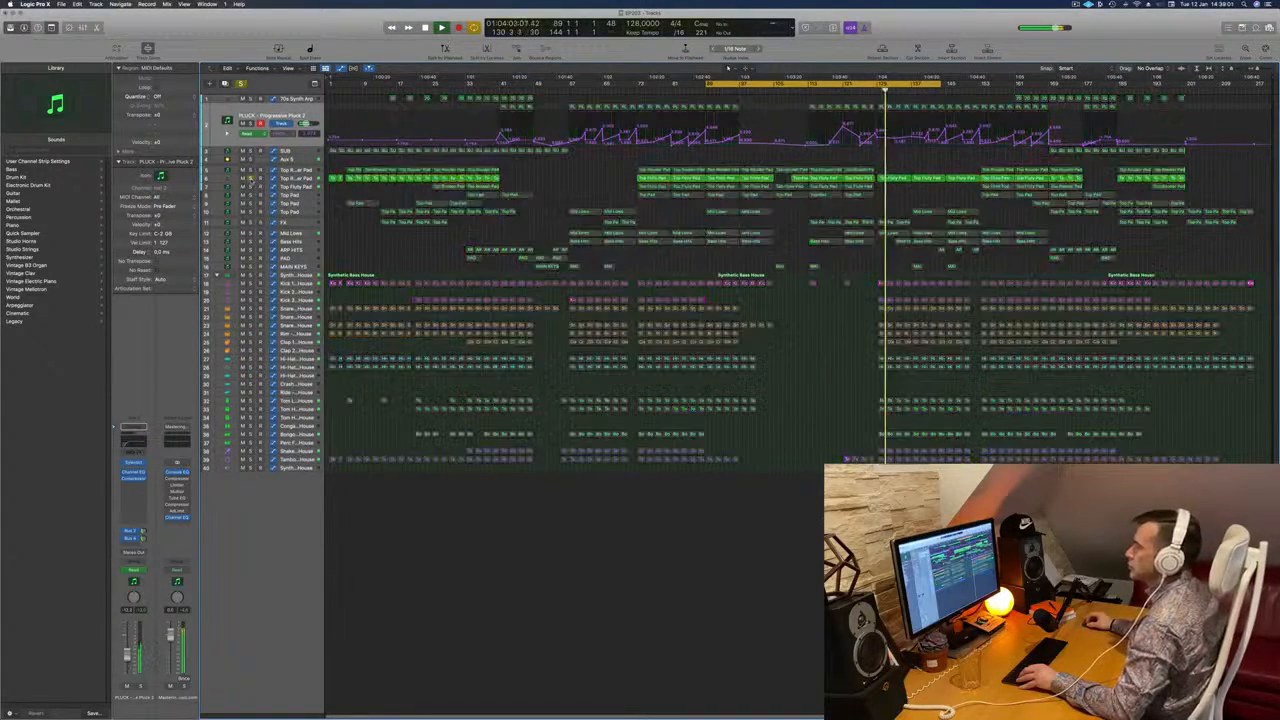
{"action": "left_click", "coordinate": [251, 178]}
{"action": "left_click", "coordinate": [294, 178]}
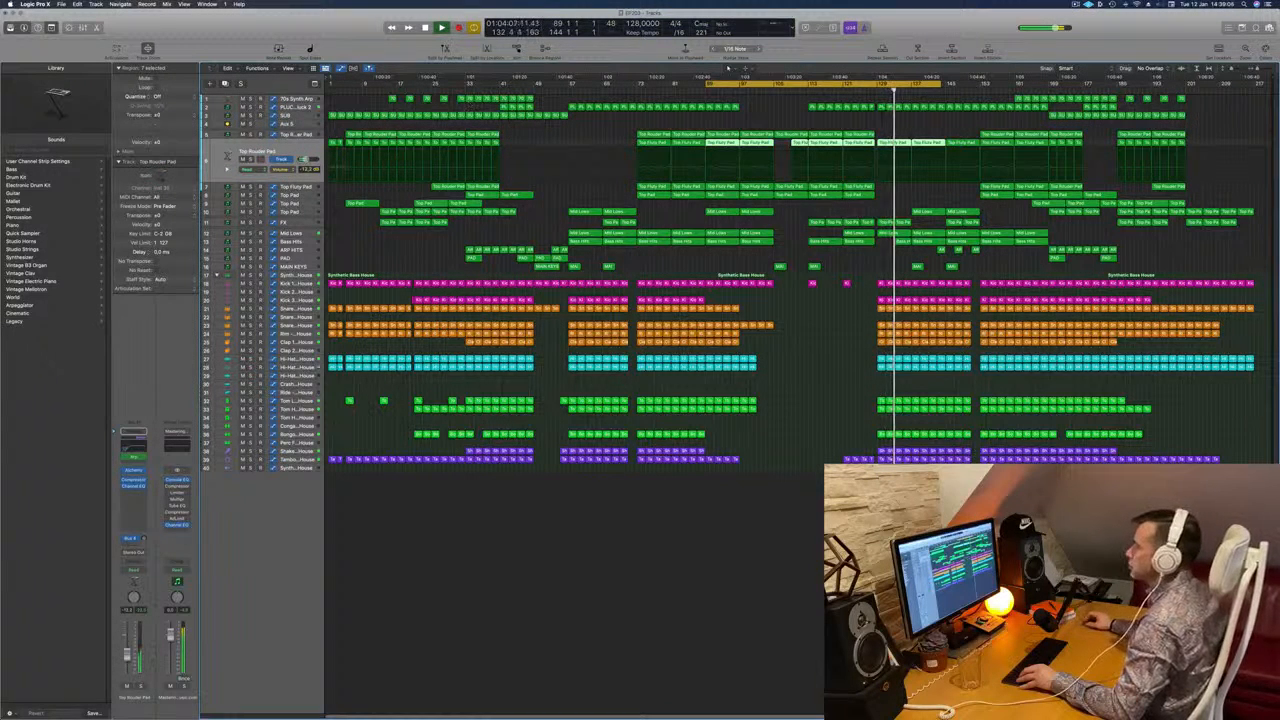
Show both Aux 5 automation curves and restart playback from about bar 112.
{"action": "left_click", "coordinate": [303, 125]}
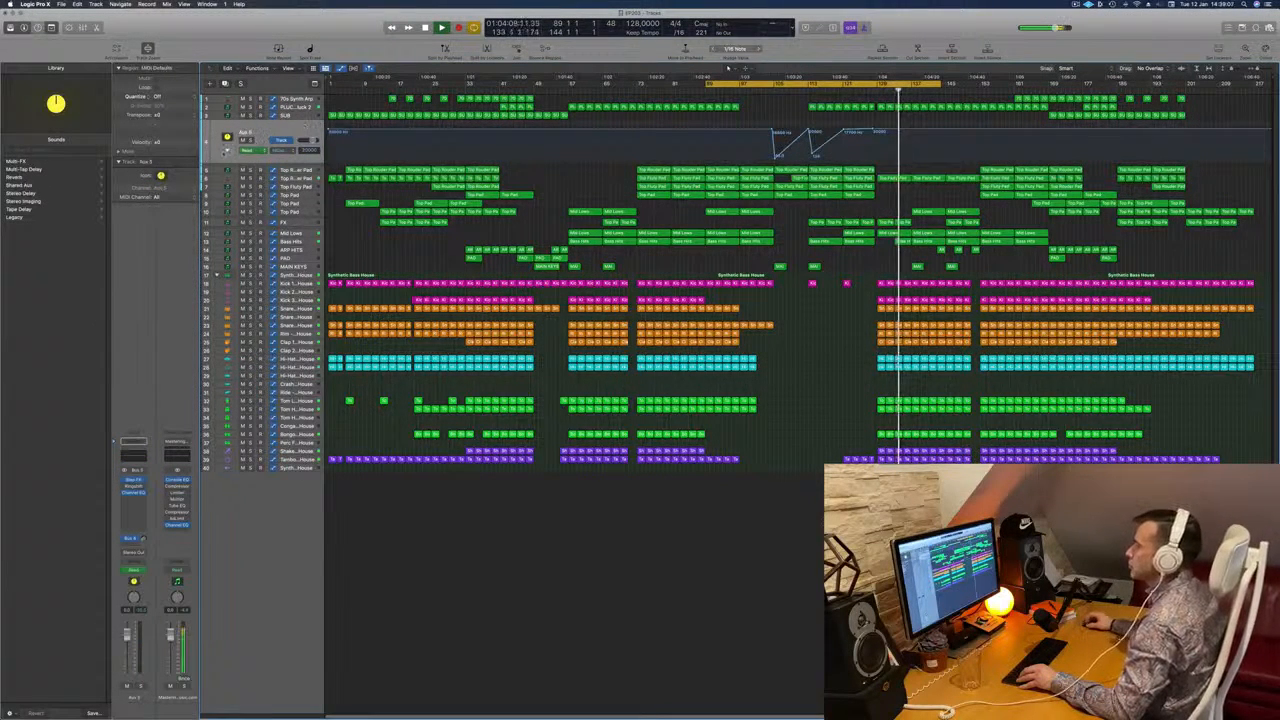
{"action": "left_click", "coordinate": [228, 151]}
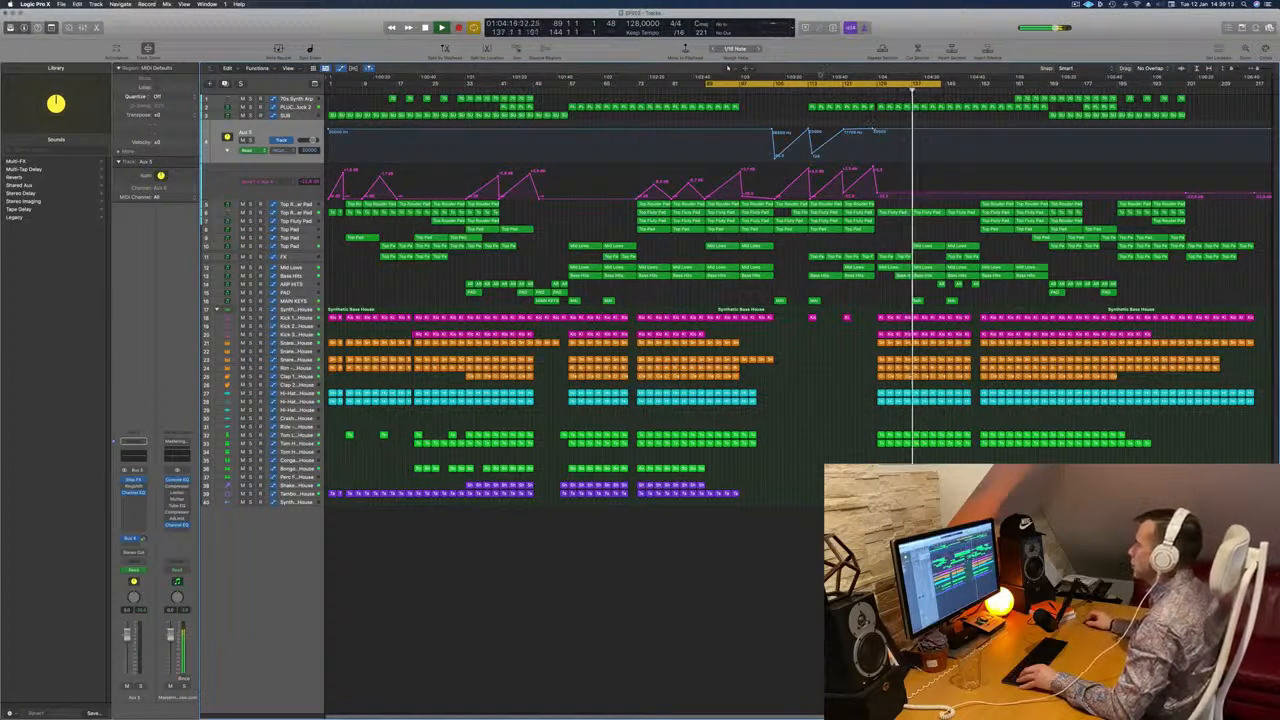
{"action": "left_click", "coordinate": [803, 92]}
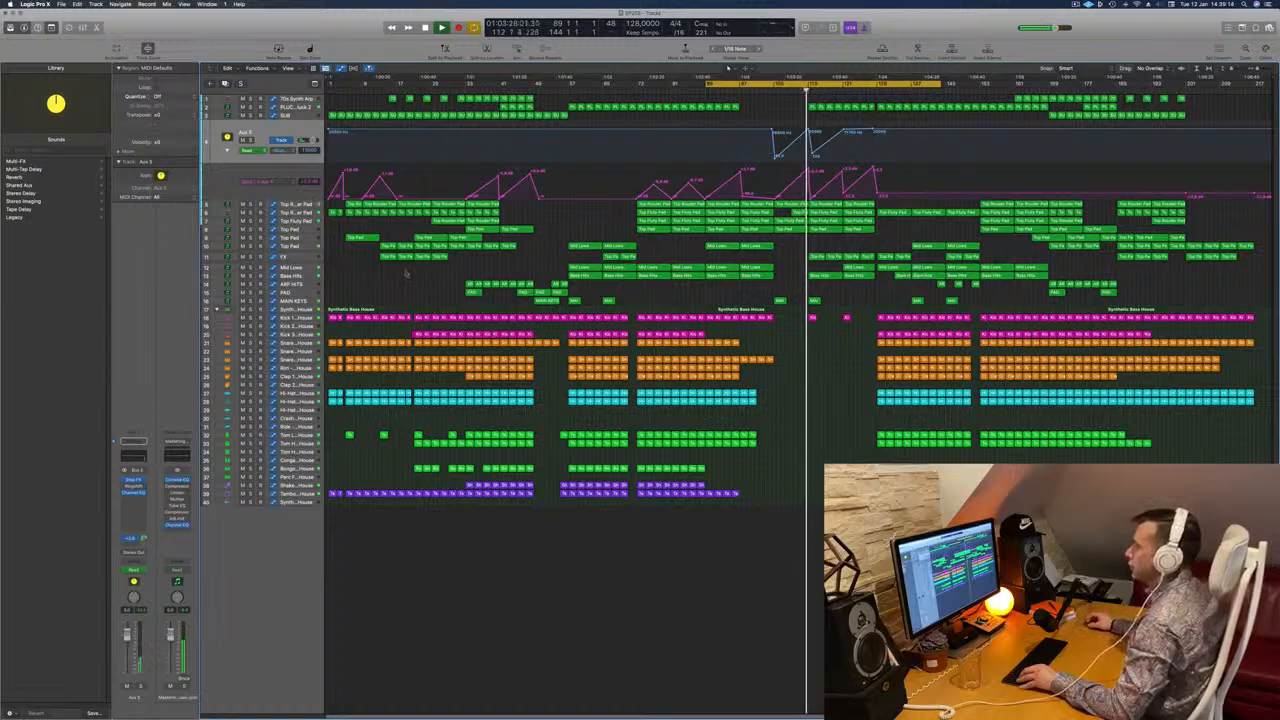
Show the FX track's Volume automation in its own lane and raise it across bars 113–129 with new points.
{"action": "left_click", "coordinate": [286, 257]}
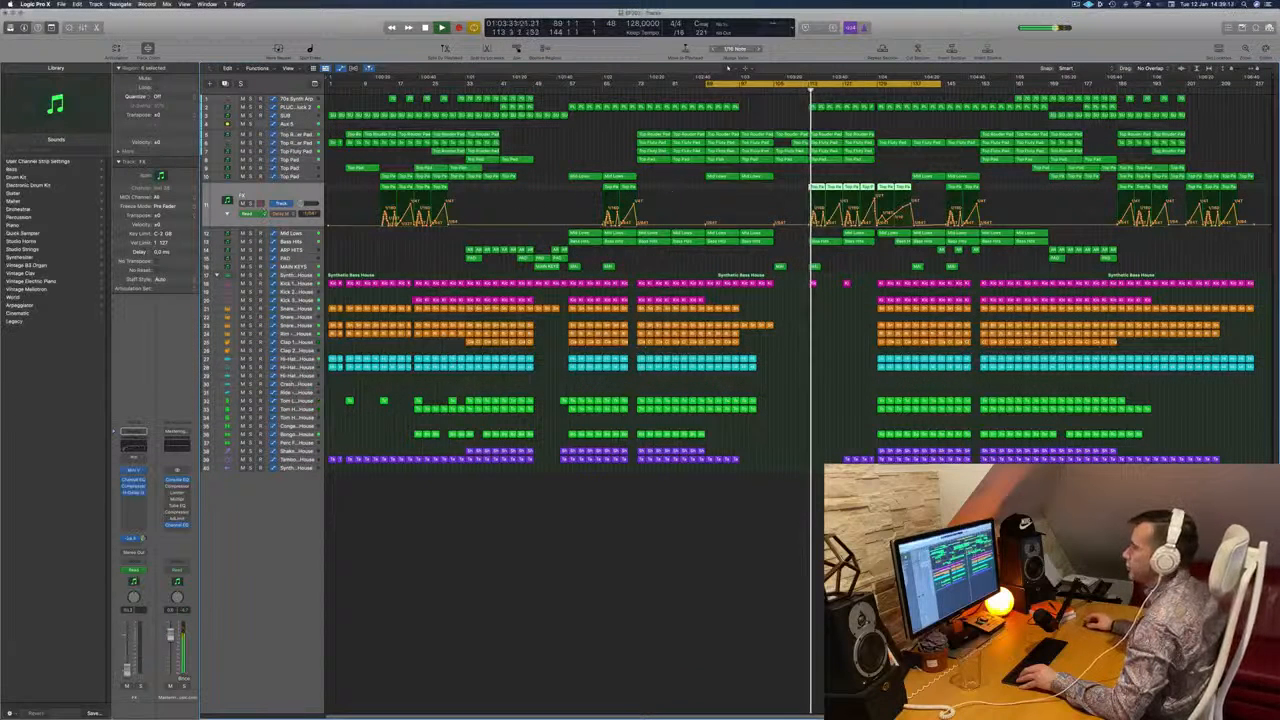
{"action": "left_click", "coordinate": [228, 214]}
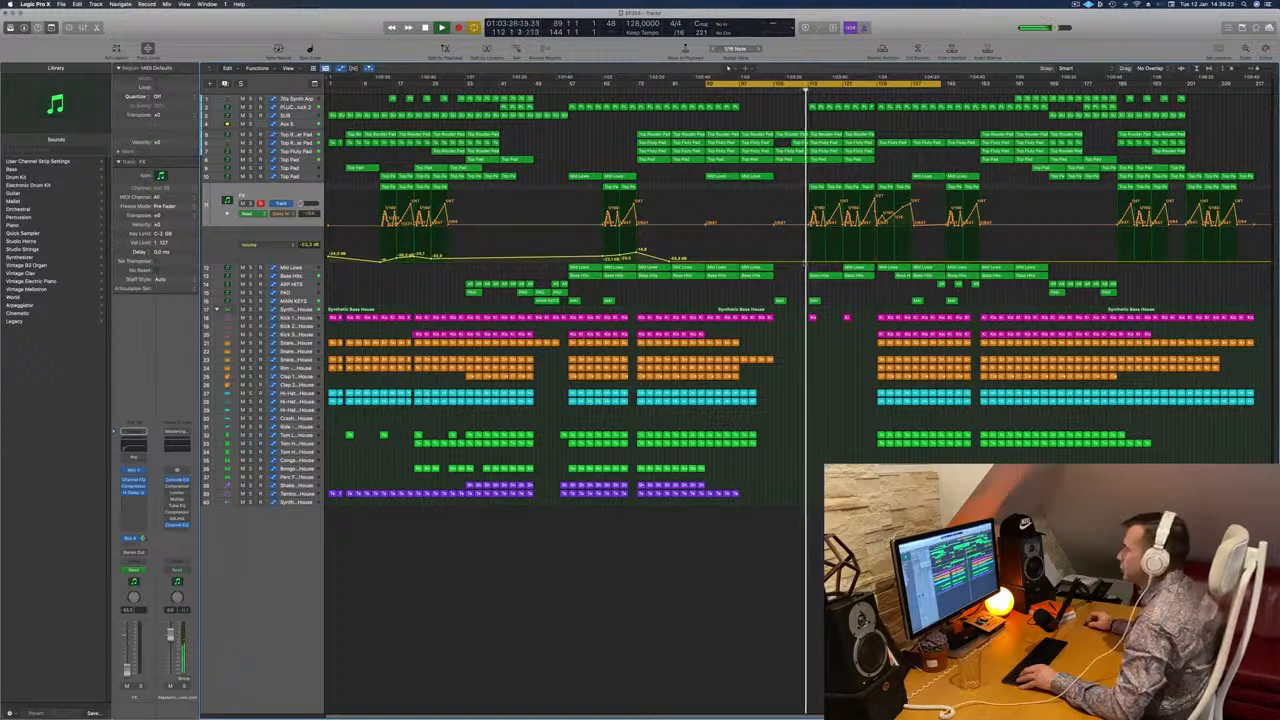
{"action": "left_click_drag", "start_coordinate": [805, 261], "coordinate": [846, 258]}
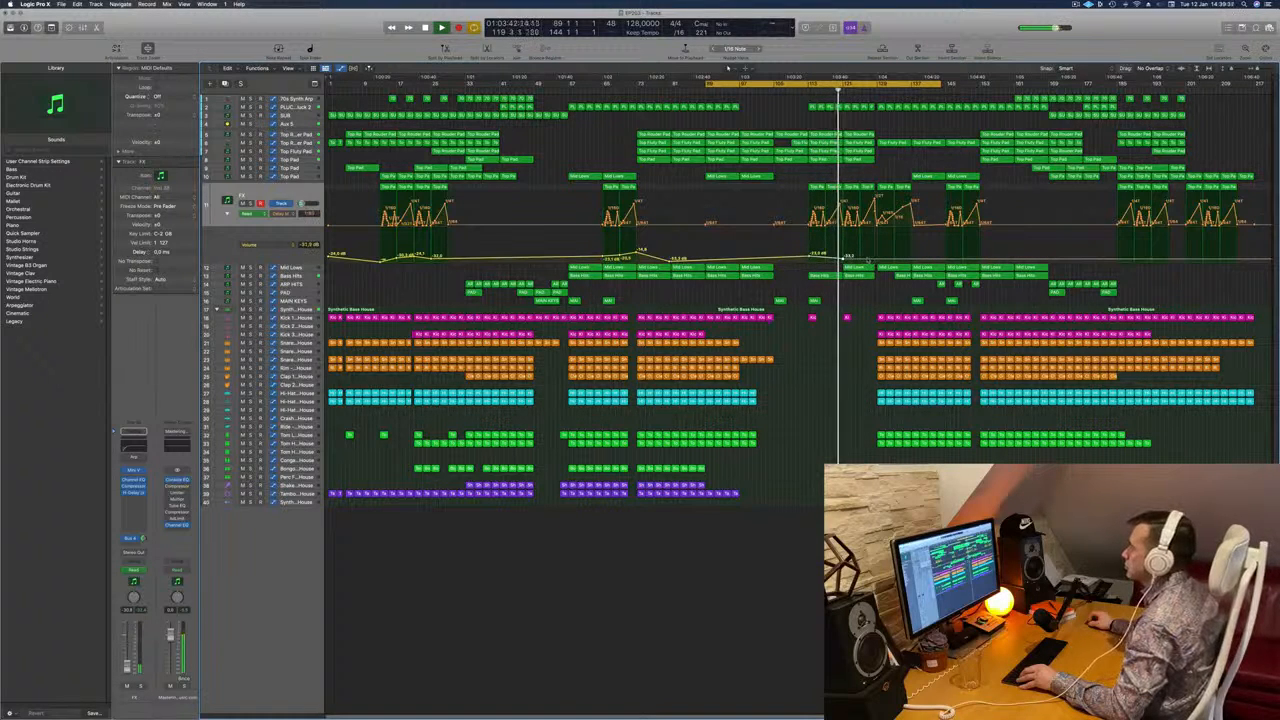
{"action": "left_click_drag", "start_coordinate": [844, 258], "coordinate": [845, 258]}
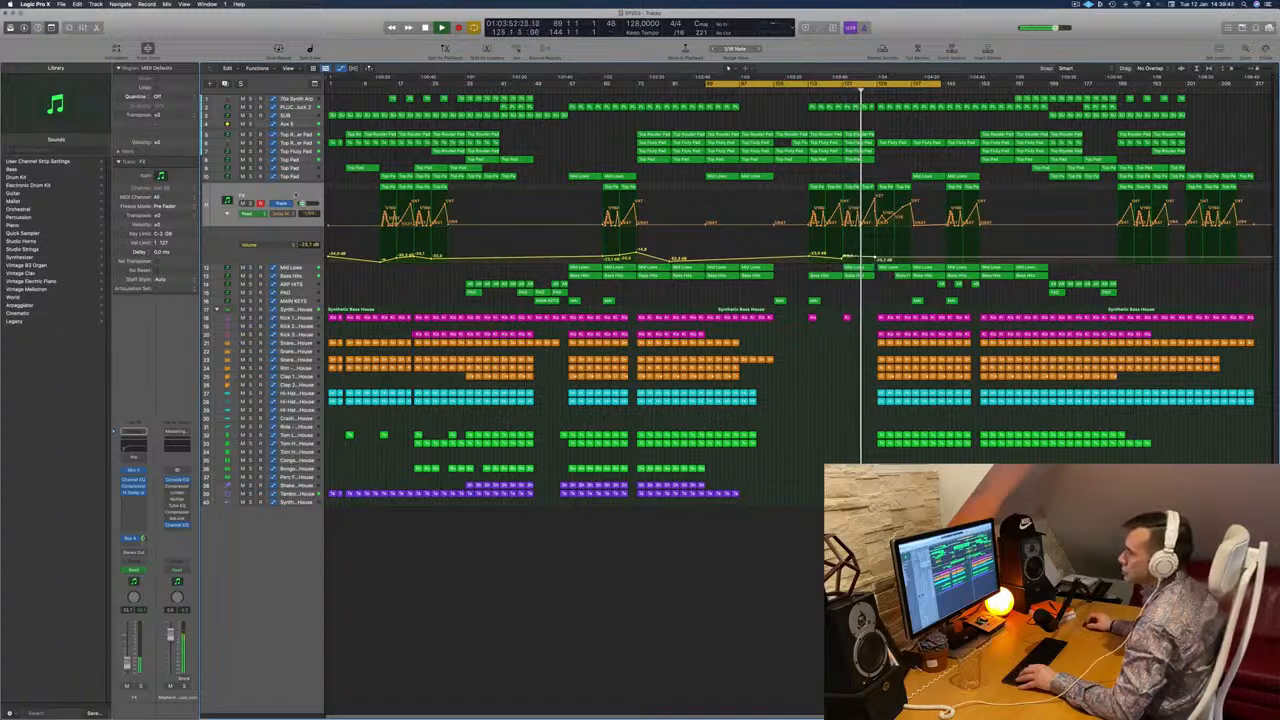
Shape the FX track's Volume automation between bars 129 and 137 to rise toward bar 137 and drop after it.
{"action": "left_click", "coordinate": [295, 190]}
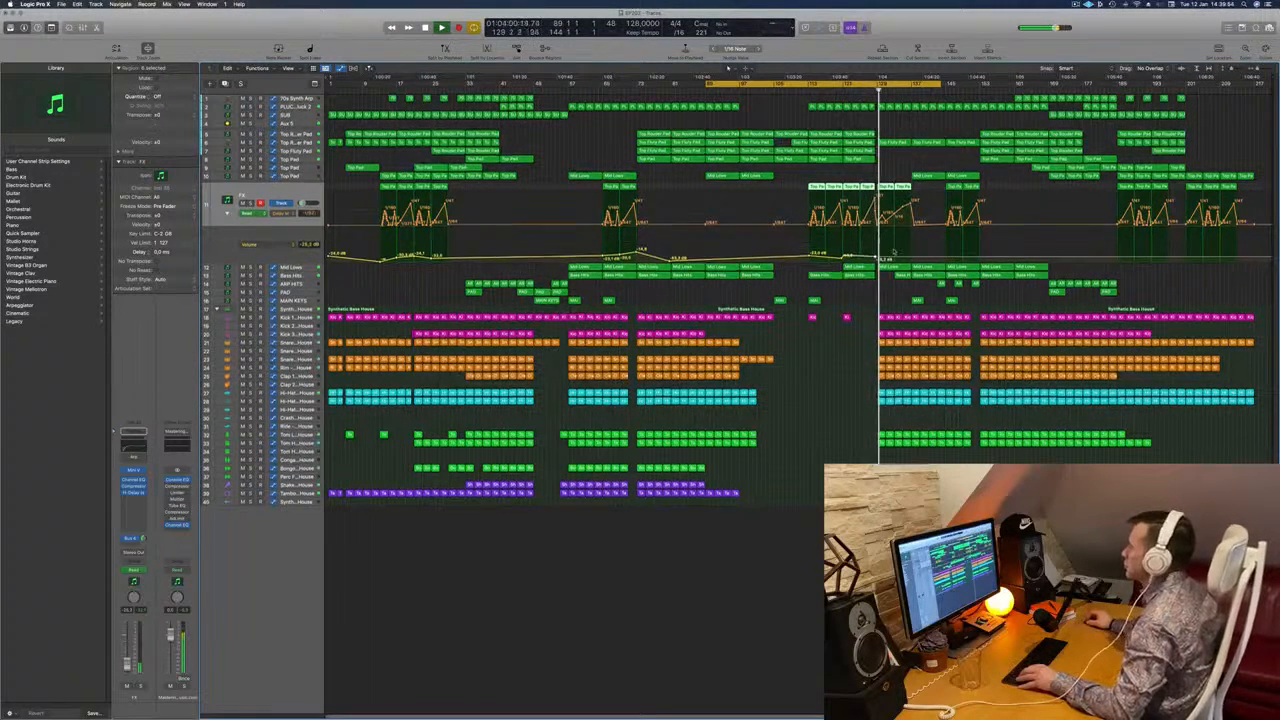
{"action": "key", "text": "super+Right"}
{"action": "key", "text": "super+Right"}
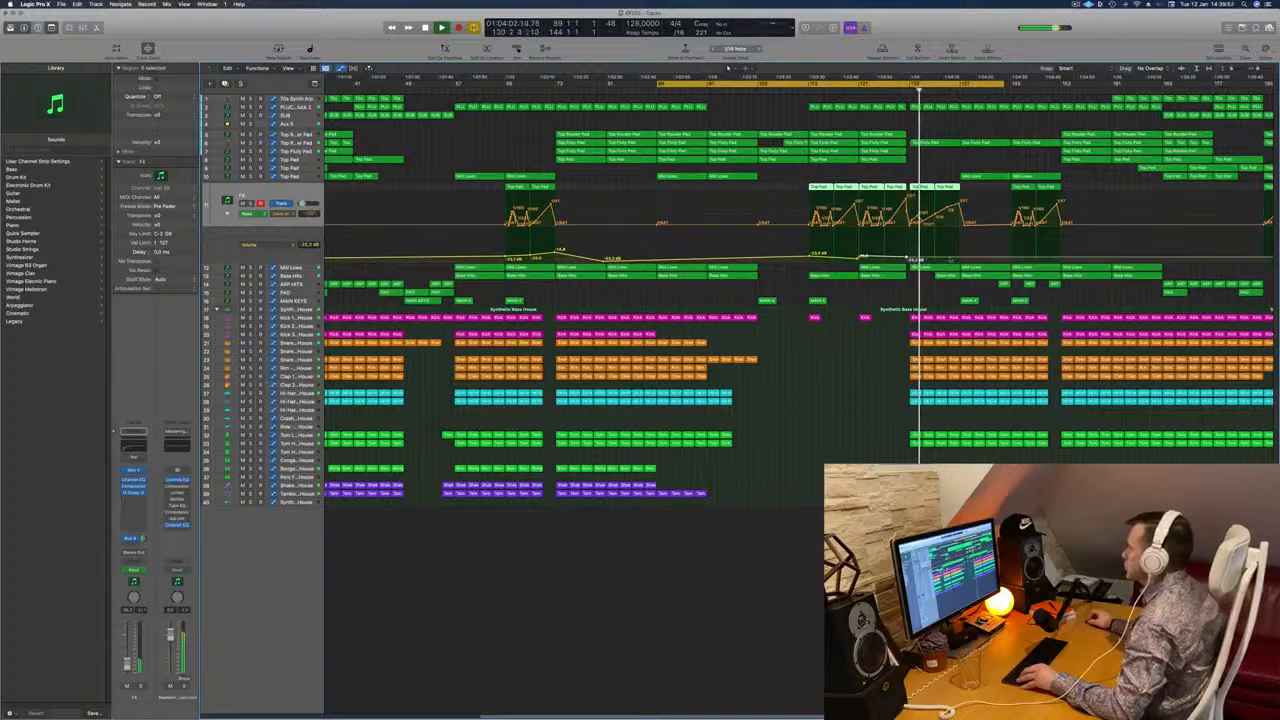
{"action": "left_click", "coordinate": [960, 257]}
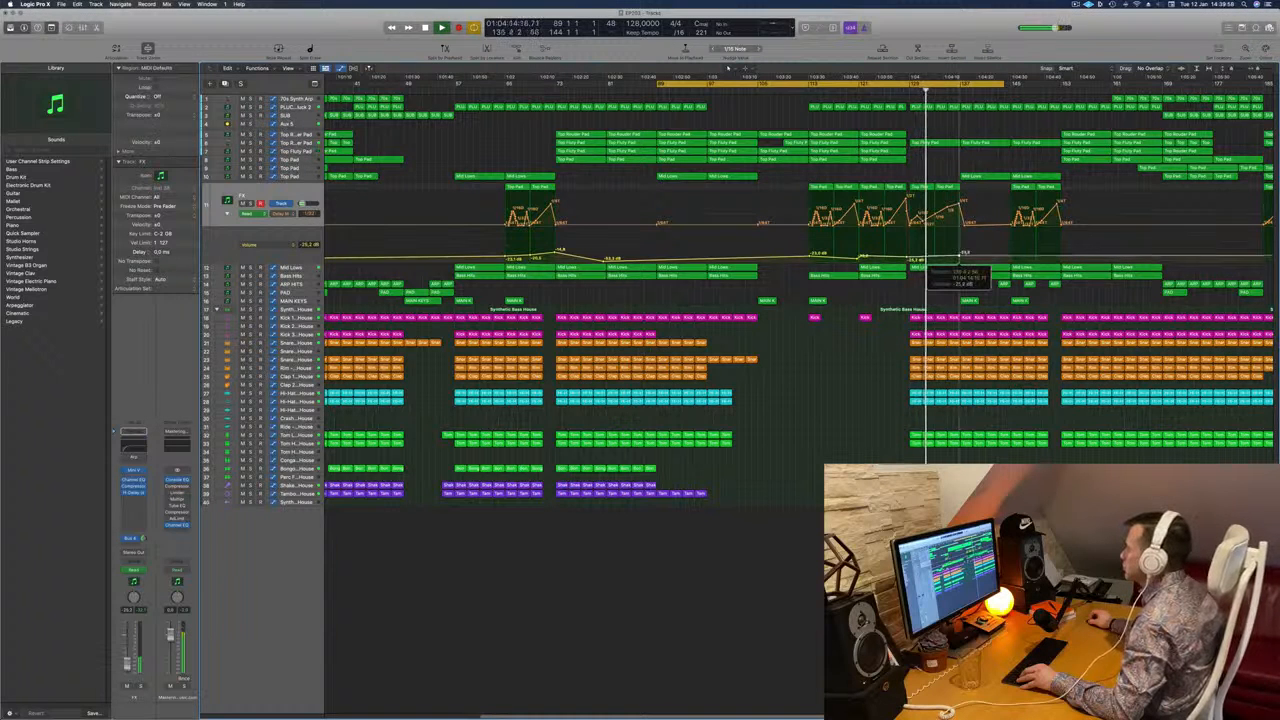
{"action": "left_click_drag", "start_coordinate": [959, 258], "coordinate": [965, 255]}
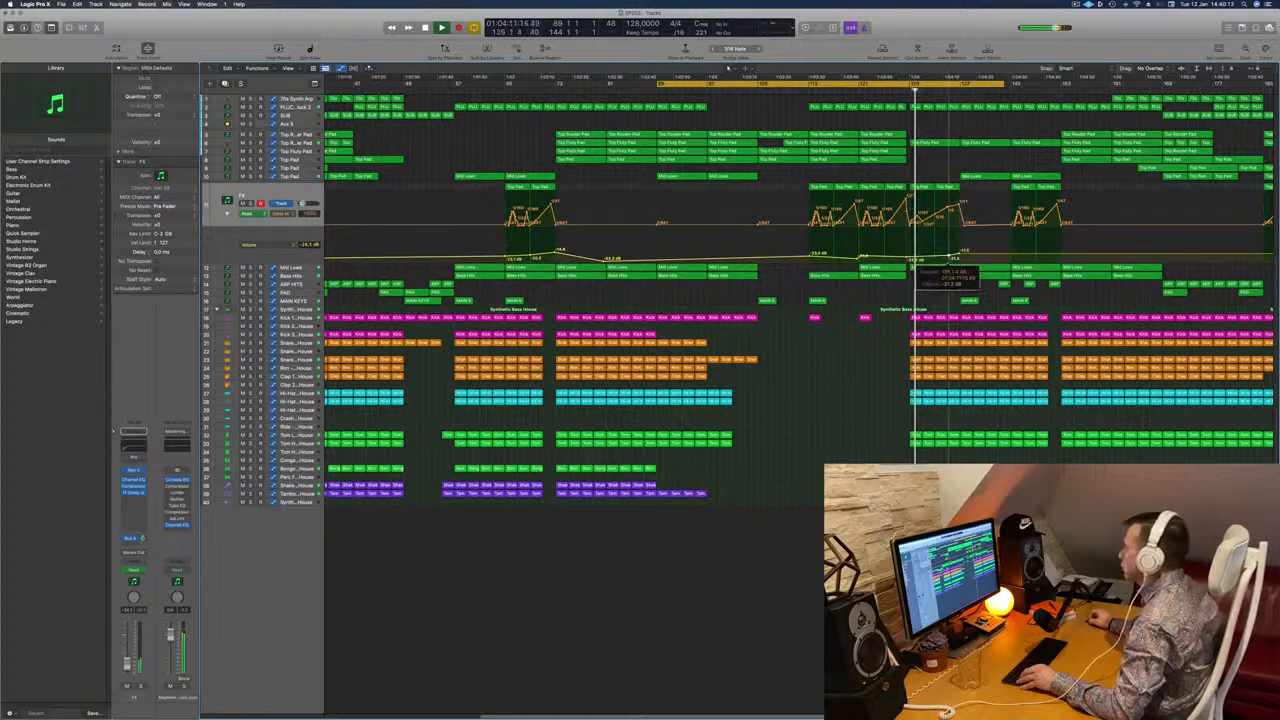
{"action": "left_click_drag", "start_coordinate": [961, 253], "coordinate": [961, 258]}
{"action": "scroll", "coordinate": [935, 256], "scroll_direction": "down", "scroll_amount": 1}
{"action": "scroll", "coordinate": [935, 257], "scroll_direction": "up", "scroll_amount": 1}
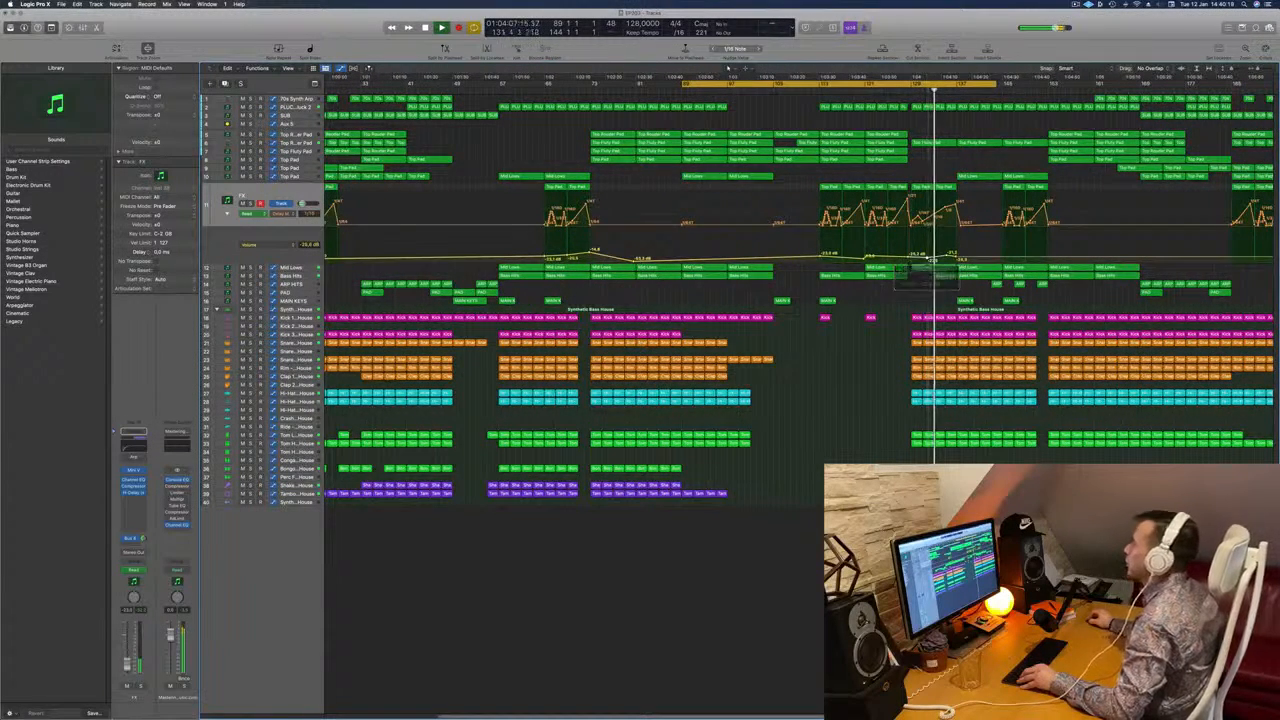
Replay the section from bar 89 and check the Vintage Console EQ settings on the mastering channel.
{"action": "scroll", "coordinate": [828, 380], "scroll_direction": "down", "scroll_amount": 1}
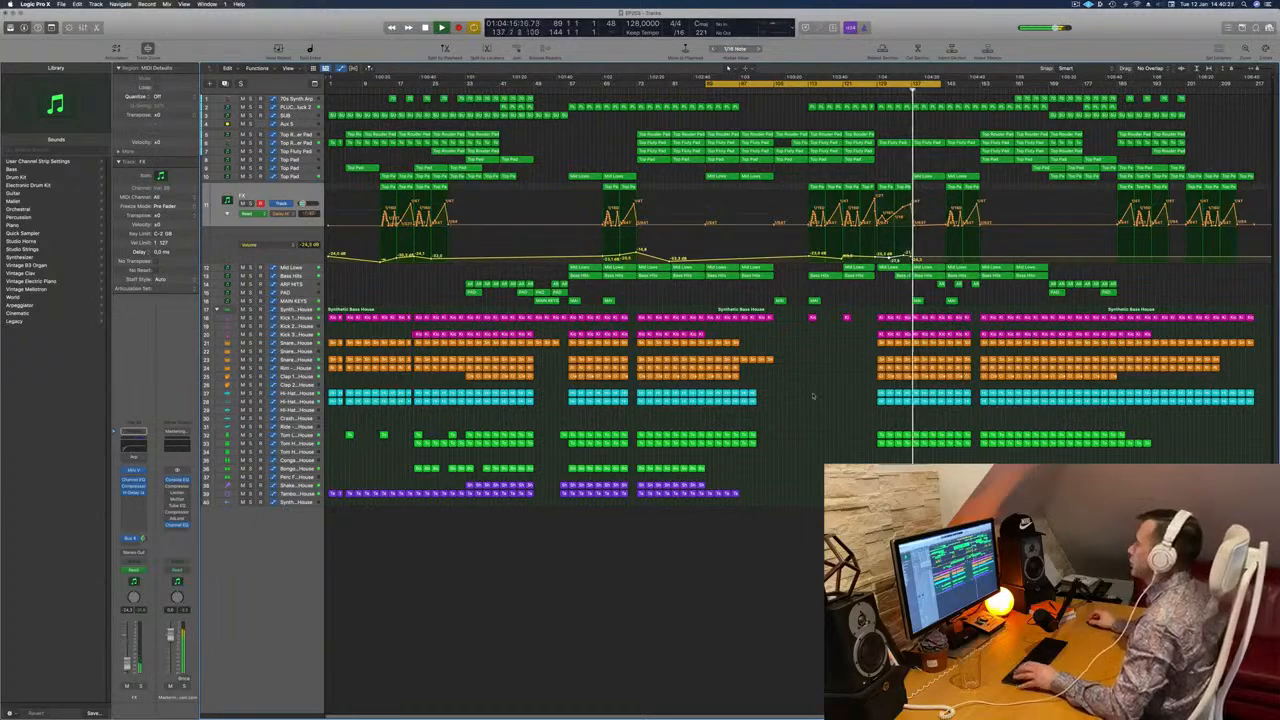
{"action": "key", "text": "space"}
{"action": "key", "text": "space"}
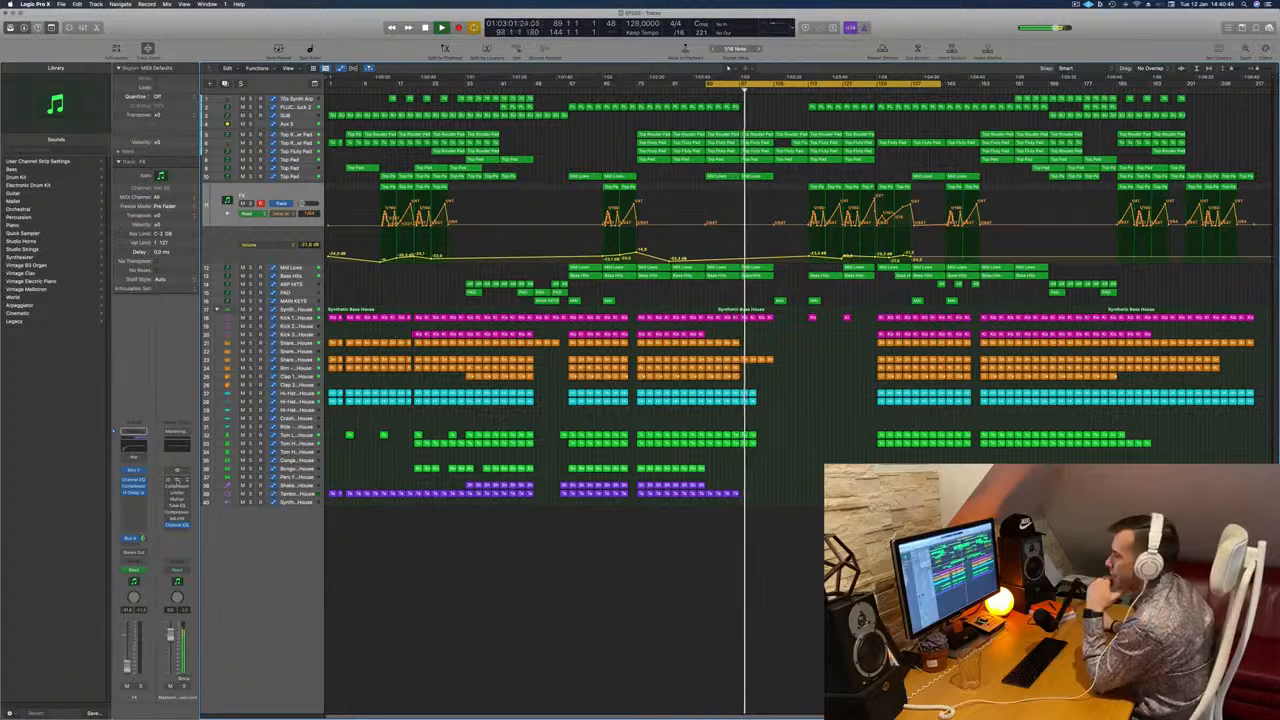
{"action": "left_click", "coordinate": [175, 482]}
{"action": "left_click", "coordinate": [169, 481]}
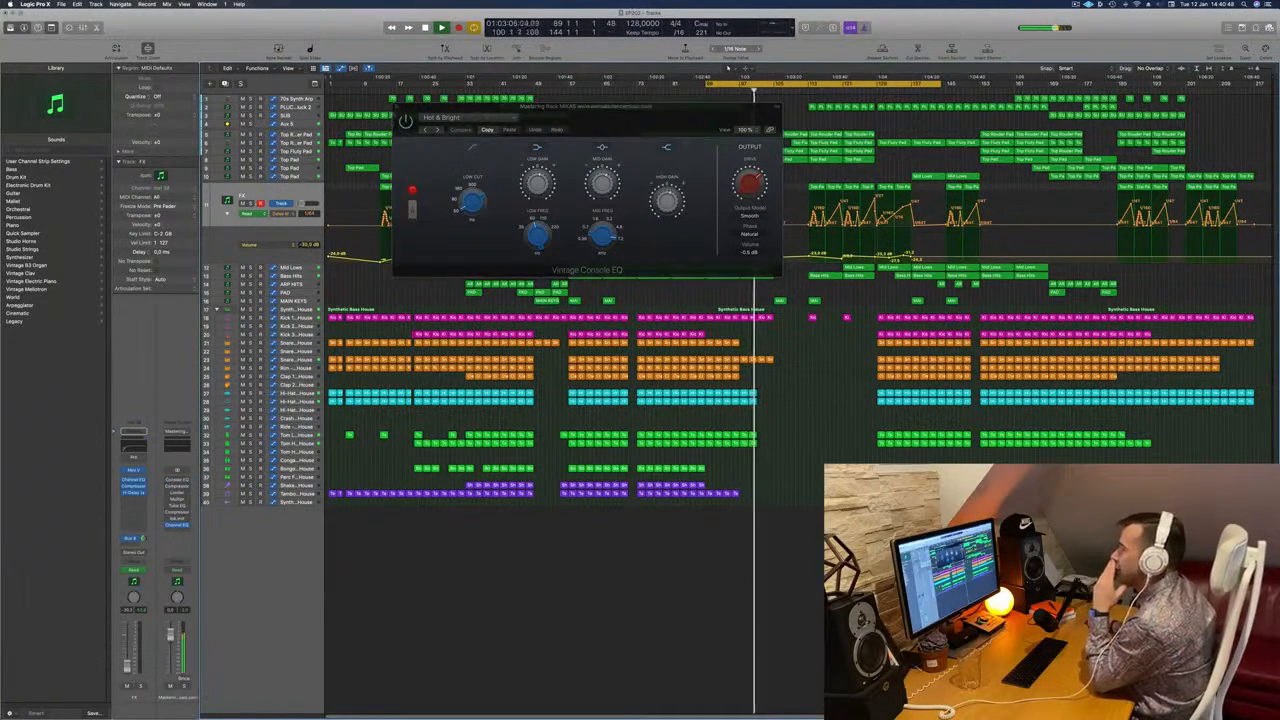
{"action": "left_click", "coordinate": [397, 106]}
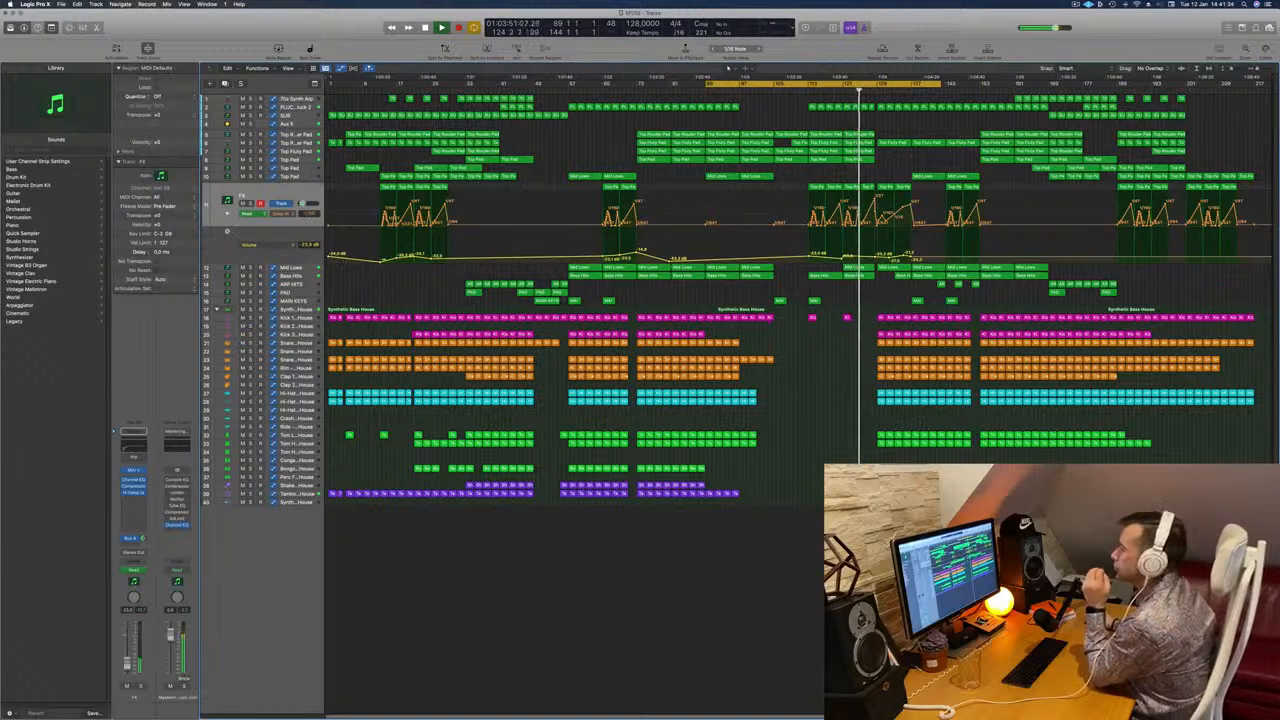
Shape the Mid Lows automation to dip at bar 121, rise to bar 129, drop just after it, and rise again to bar 137.
{"action": "left_click", "coordinate": [307, 268]}
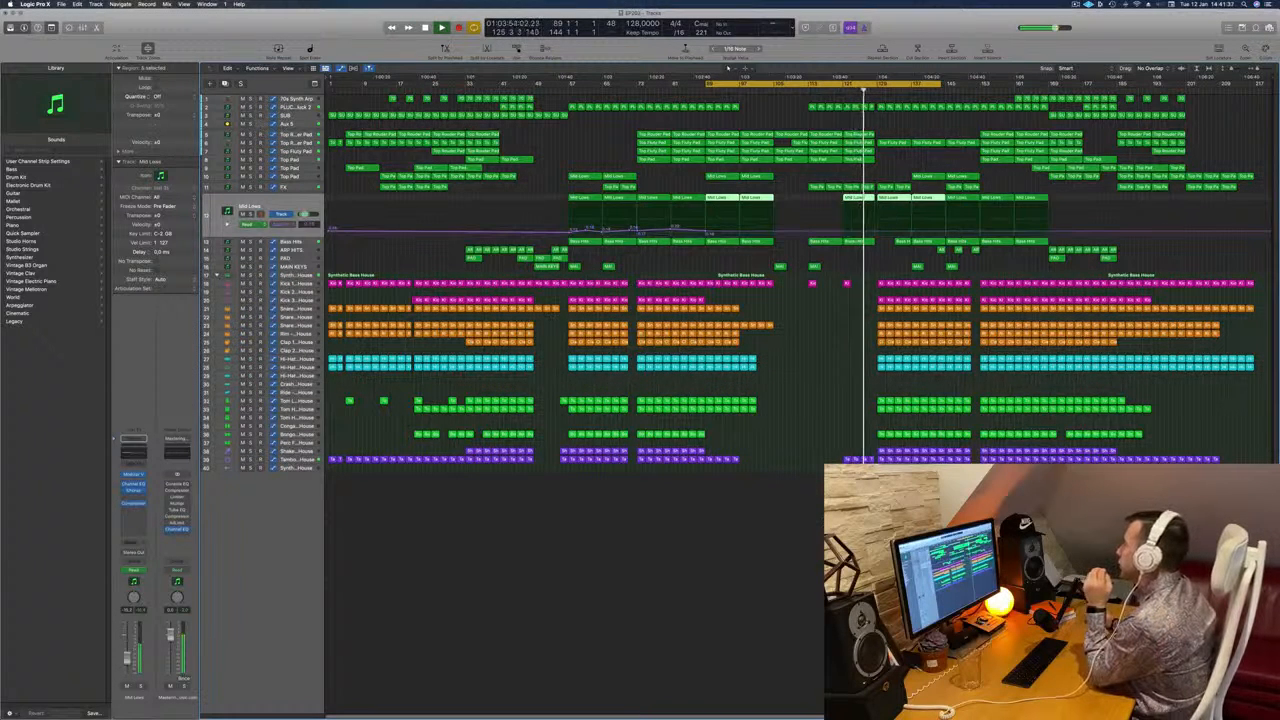
{"action": "left_click", "coordinate": [843, 231]}
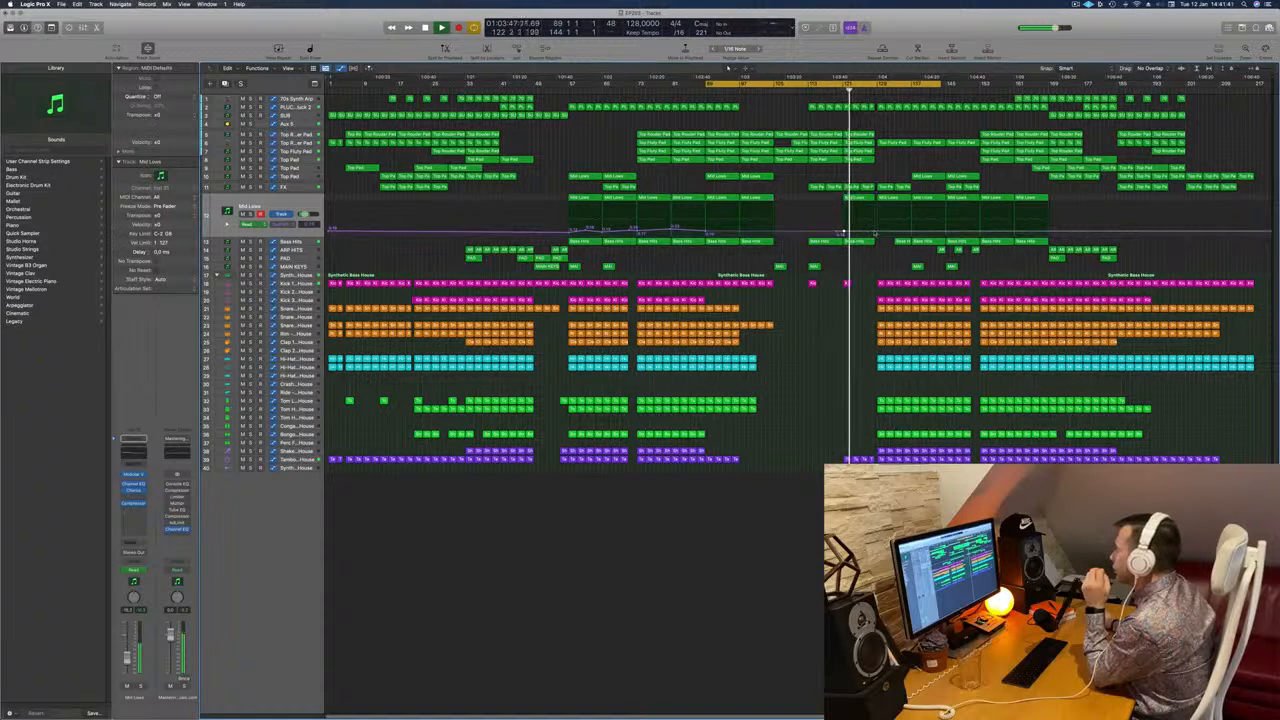
{"action": "left_click_drag", "start_coordinate": [843, 233], "coordinate": [844, 234]}
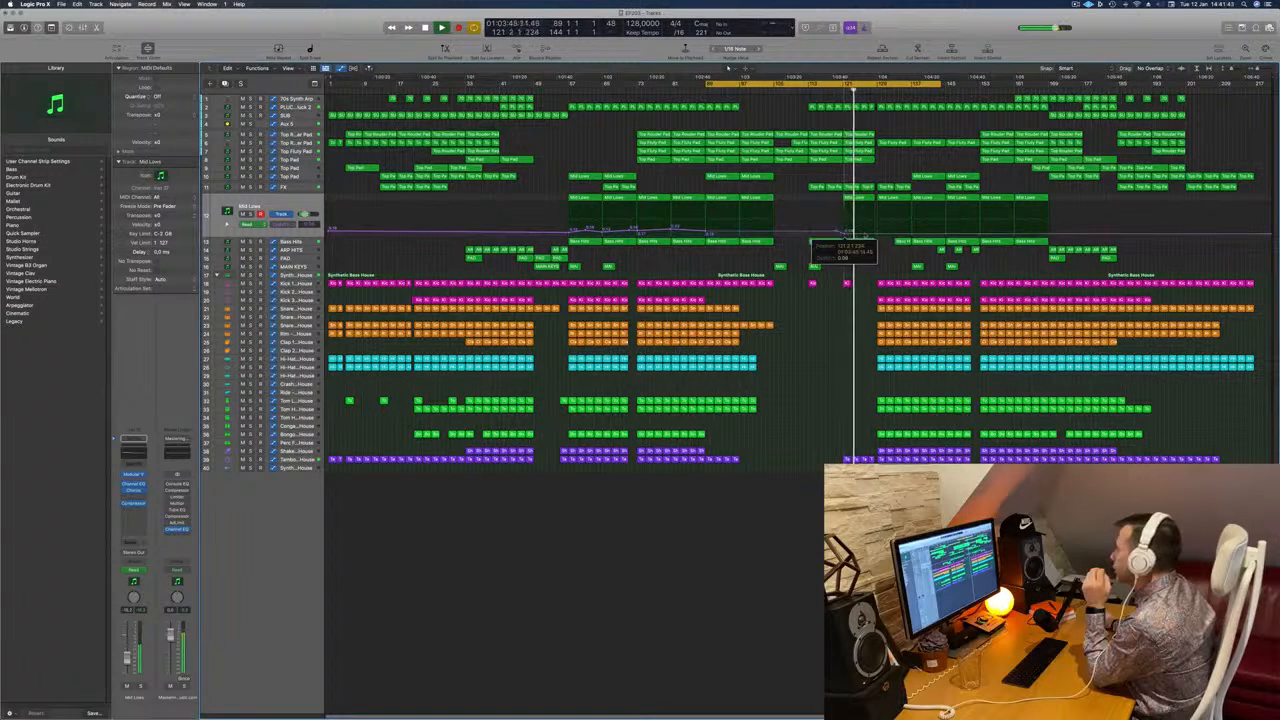
{"action": "left_click", "coordinate": [875, 235]}
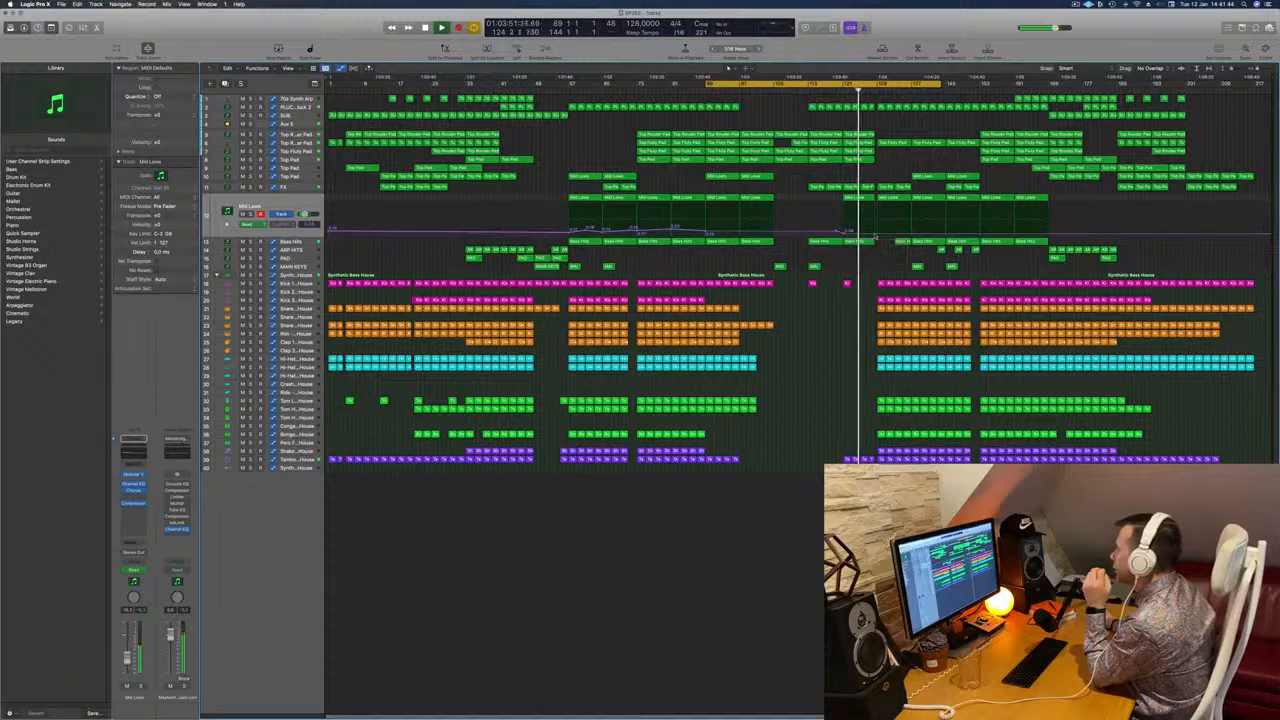
{"action": "left_click_drag", "start_coordinate": [875, 234], "coordinate": [877, 228]}
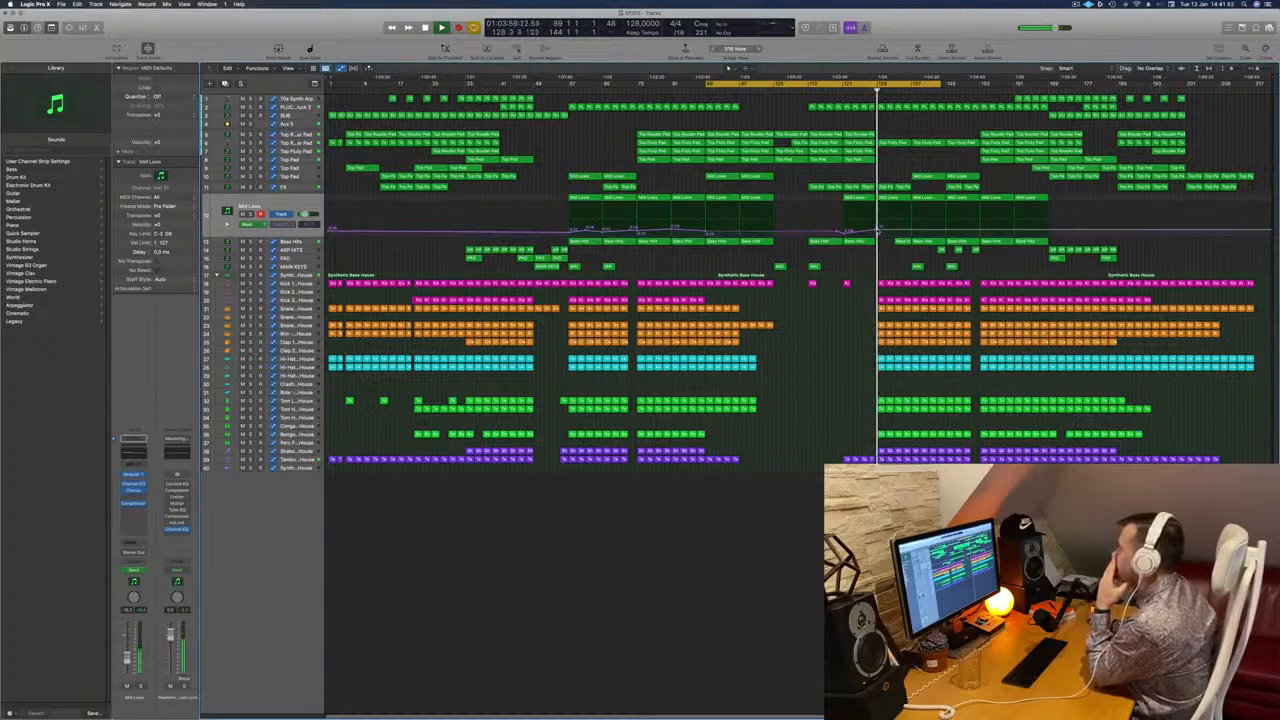
{"action": "left_click_drag", "start_coordinate": [879, 229], "coordinate": [881, 232]}
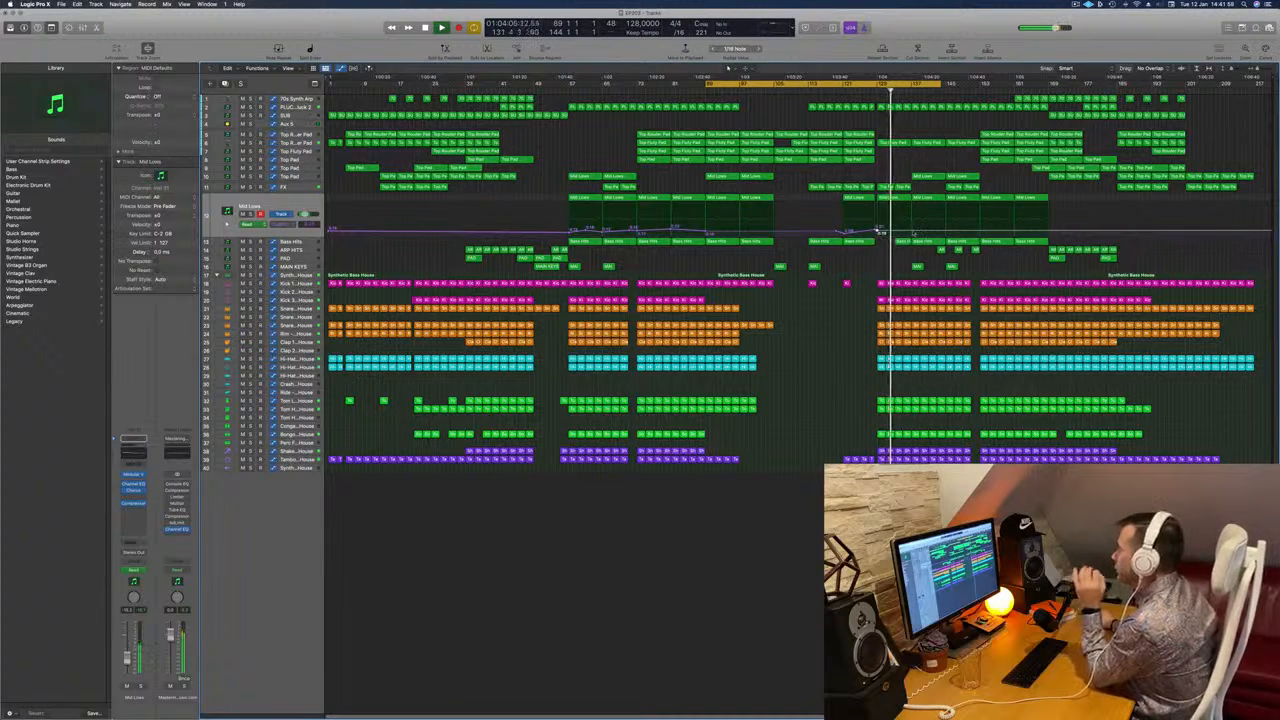
{"action": "left_click_drag", "start_coordinate": [911, 231], "coordinate": [913, 225]}
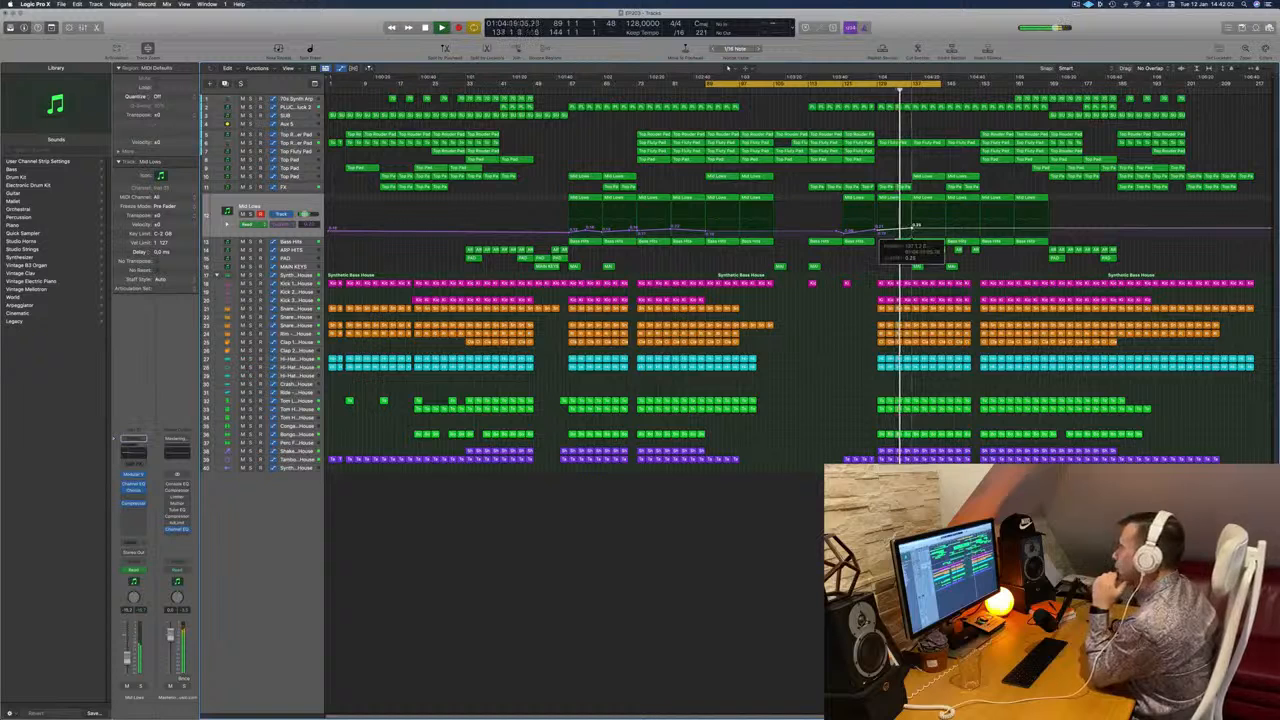
{"action": "left_click_drag", "start_coordinate": [914, 226], "coordinate": [948, 228]}
Set the cycle range to start at bar 129 and extend to about bar 217.
{"action": "left_click", "coordinate": [885, 126]}
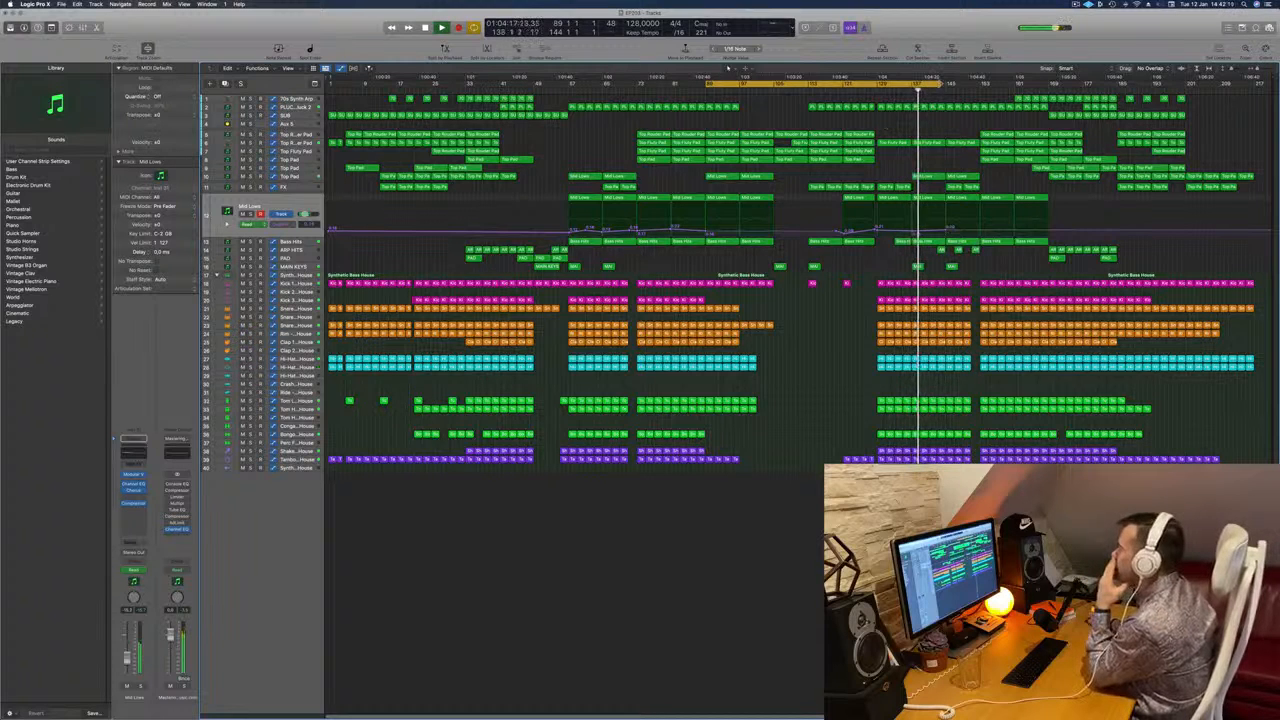
{"action": "left_click_drag", "start_coordinate": [880, 82], "coordinate": [1047, 83]}
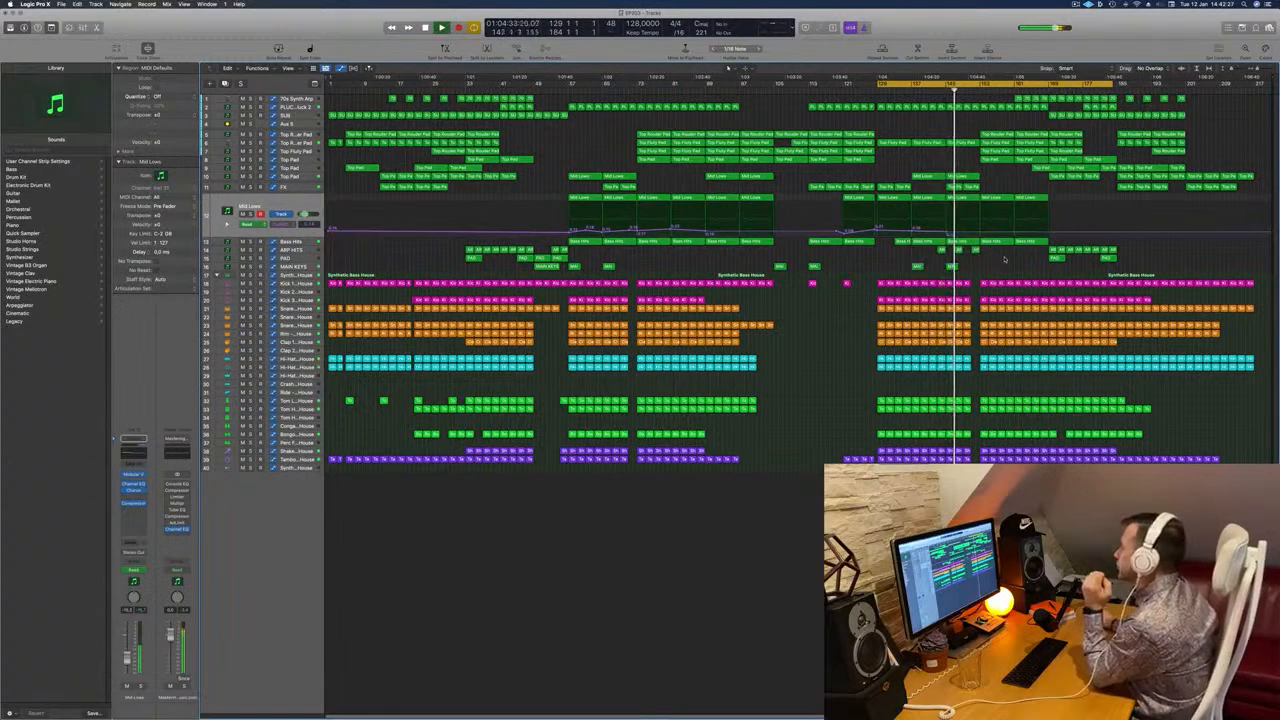
{"action": "left_click_drag", "start_coordinate": [1160, 88], "coordinate": [1254, 88]}
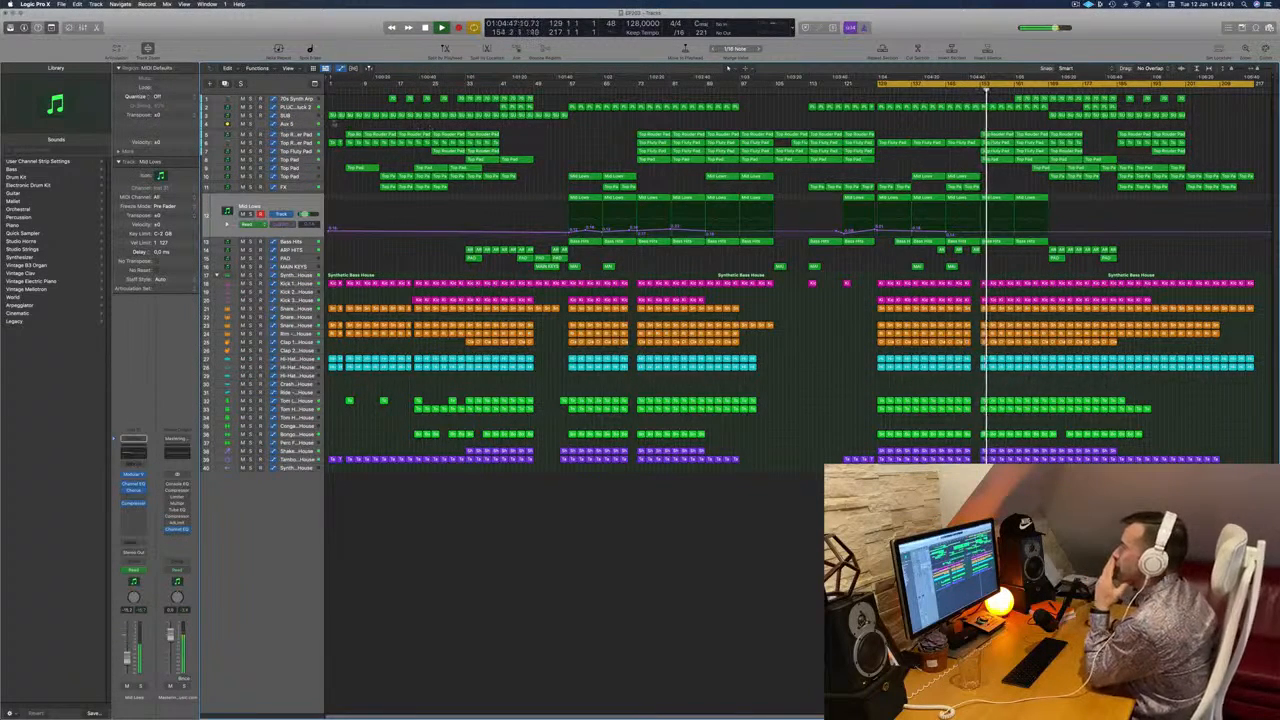
Show both Aux 5 automation curves and shape the purple dB curve to rise from bar 153 toward bar 161 and fall back.
{"action": "left_click", "coordinate": [289, 124]}
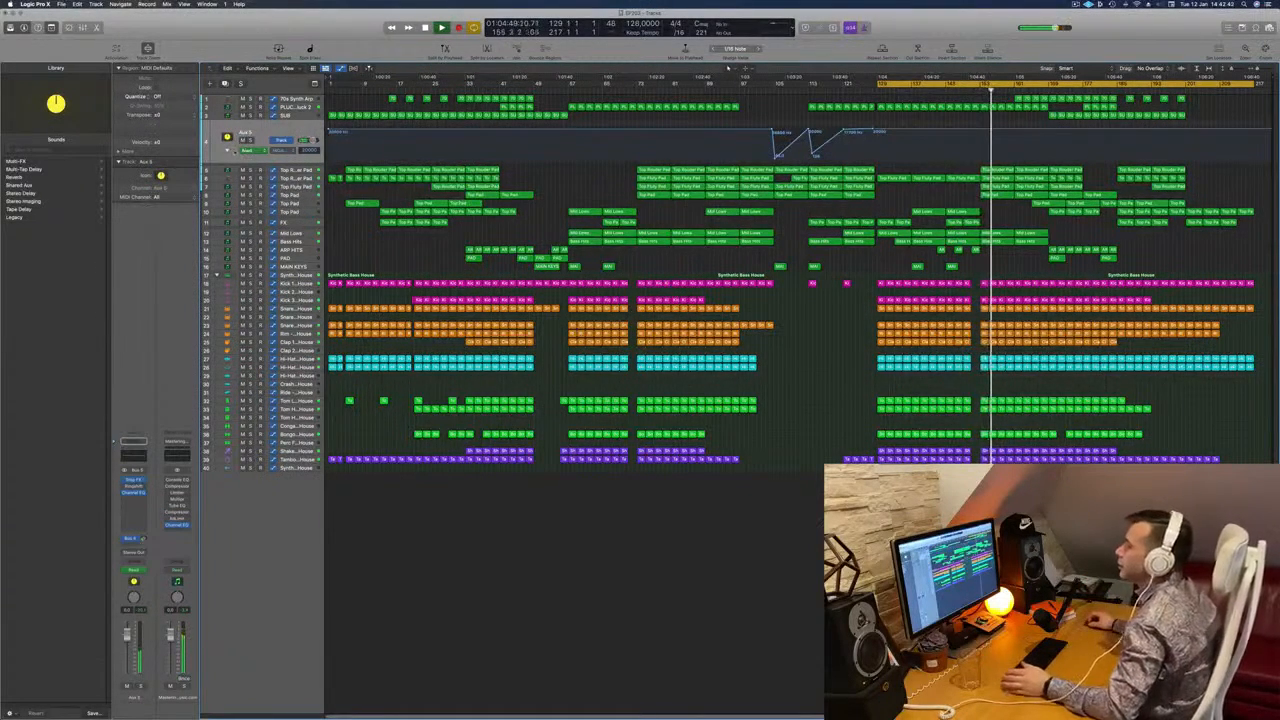
{"action": "left_click", "coordinate": [227, 151]}
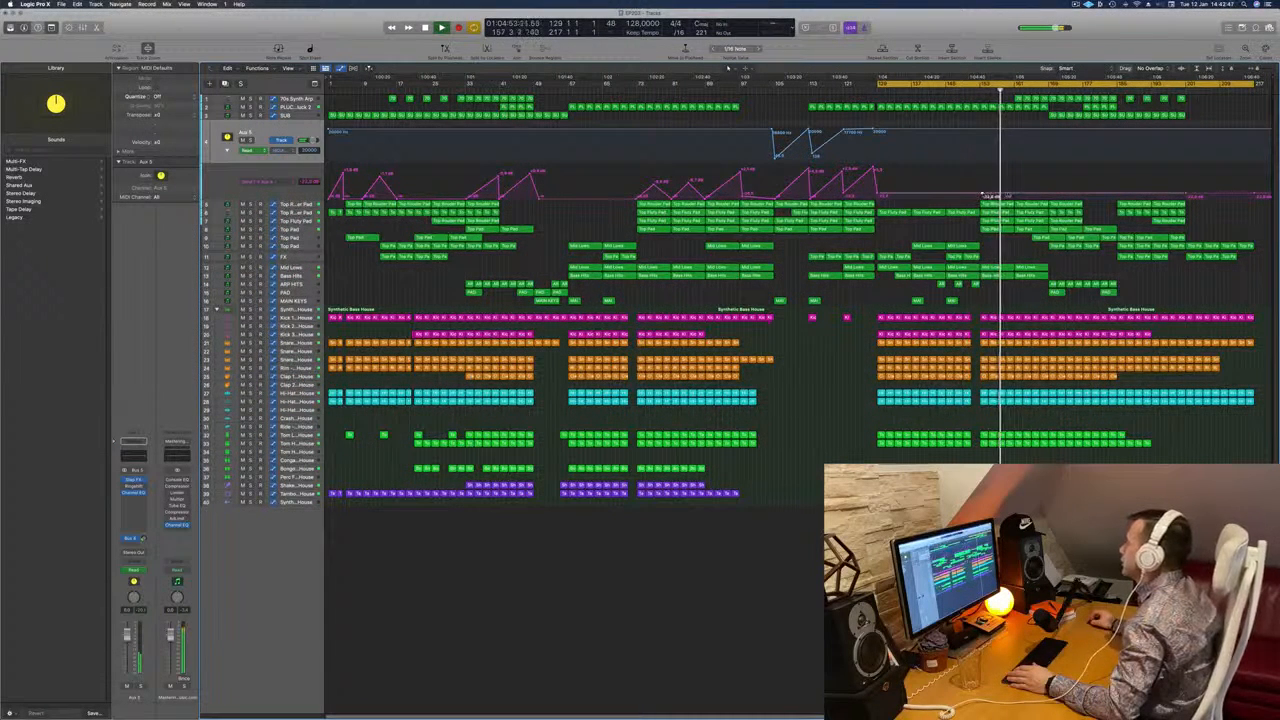
{"action": "mouse_move", "coordinate": [1016, 194]}
{"action": "left_mouse_down"}
{"action": "mouse_move", "coordinate": [1017, 175]}
{"action": "mouse_move", "coordinate": [1017, 194]}
{"action": "left_mouse_up"}
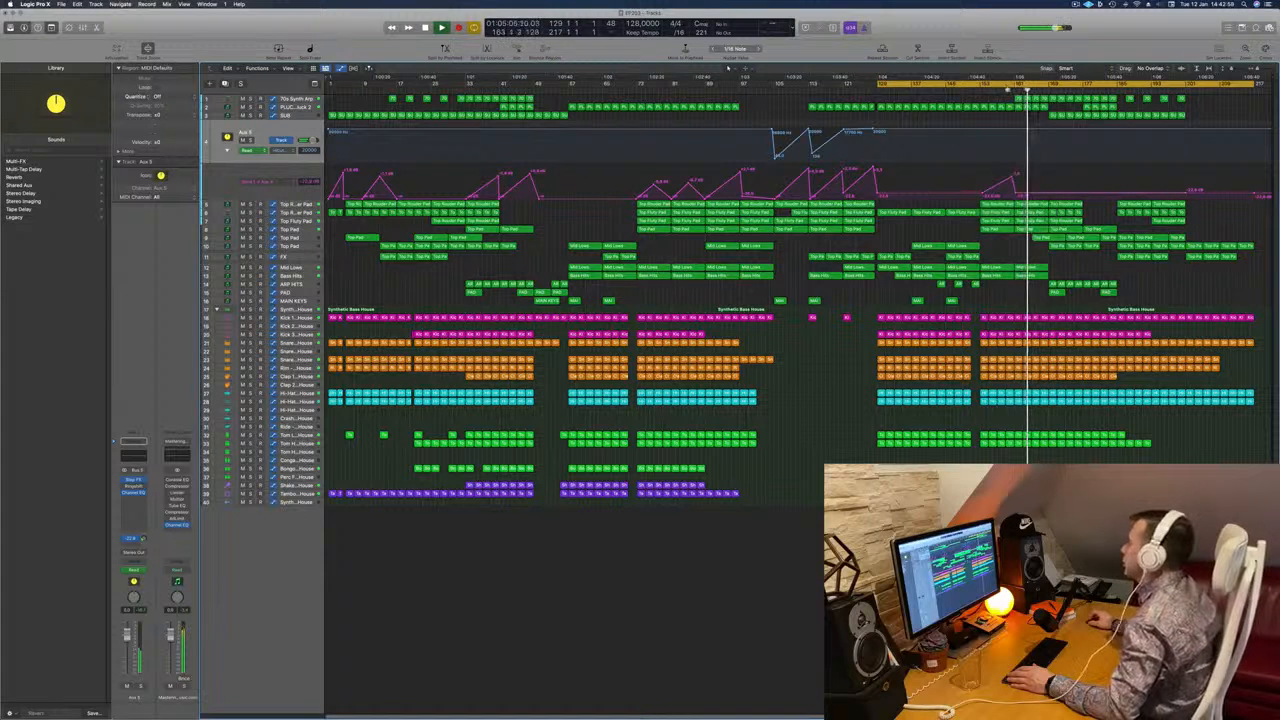
Delete the 70s Synth Arp regions between bars 161 and 169.
{"action": "left_click_drag", "start_coordinate": [1012, 96], "coordinate": [1045, 100]}
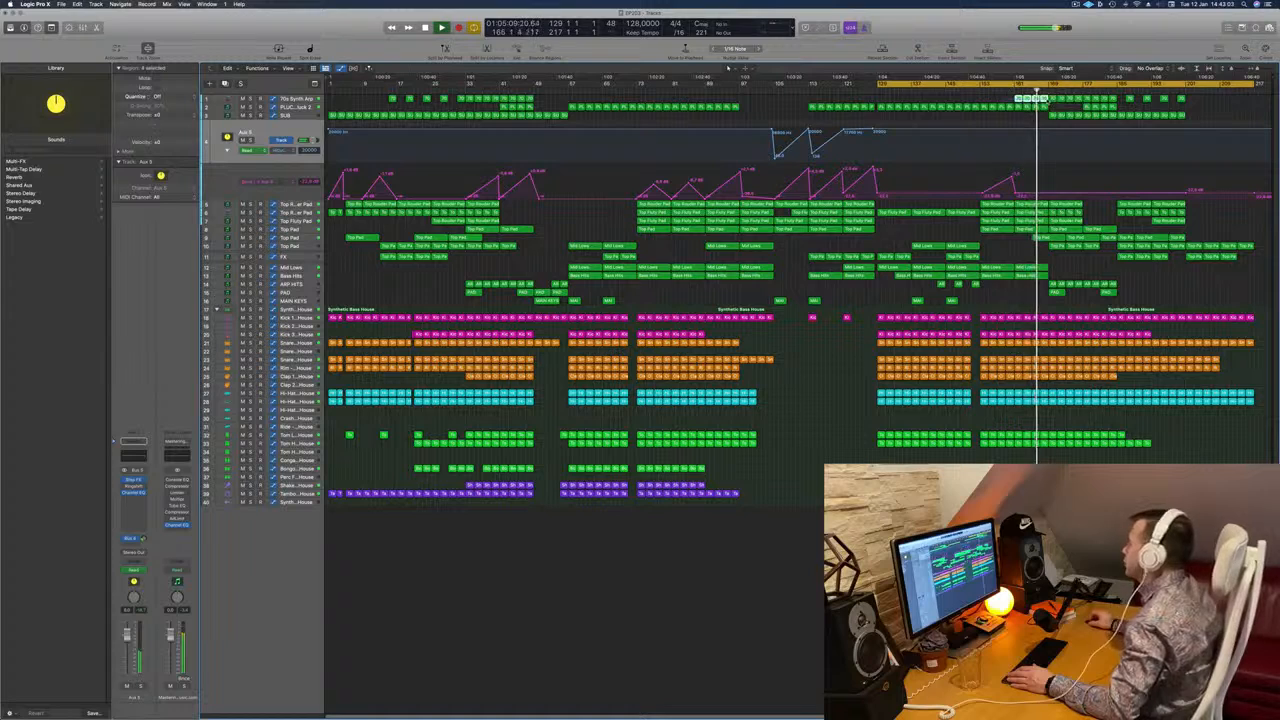
{"action": "key", "text": "Delete"}
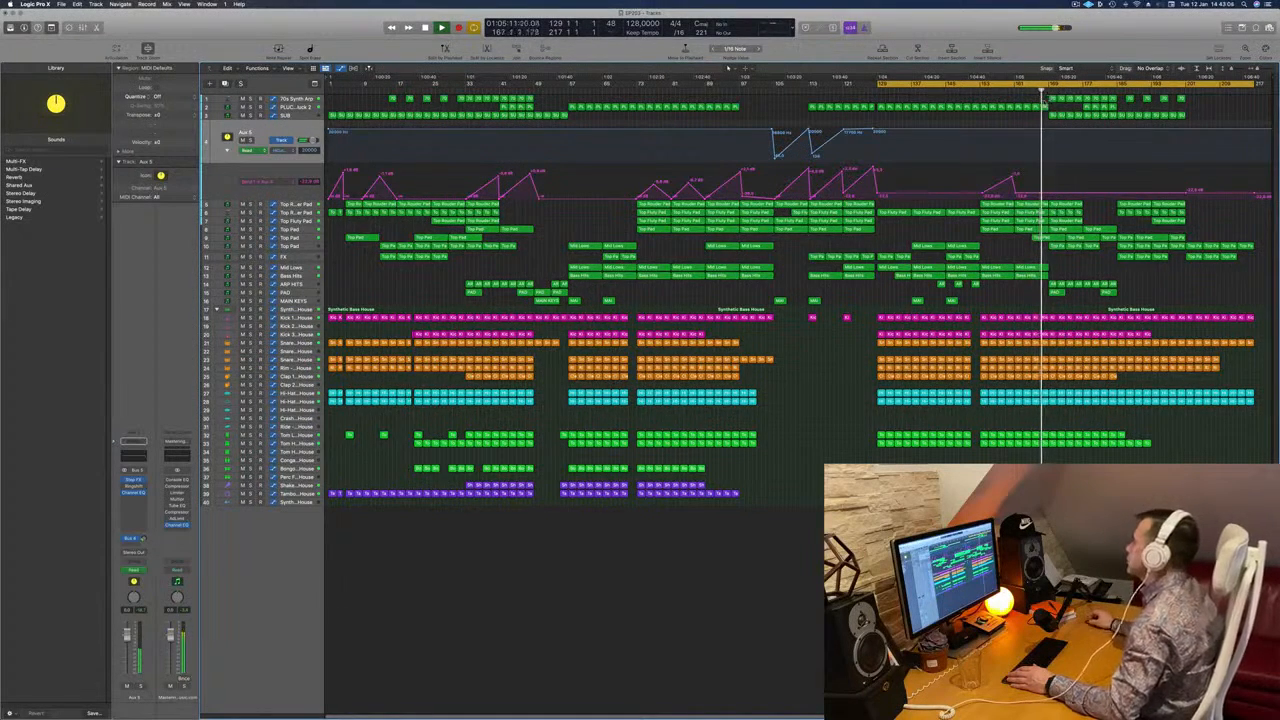
Shape the purple Aux 5 dB curve to rise to a peak at bar 169 and fall by bar 177, replaying from bar 161.
{"action": "left_click_drag", "start_coordinate": [1049, 191], "coordinate": [1050, 175]}
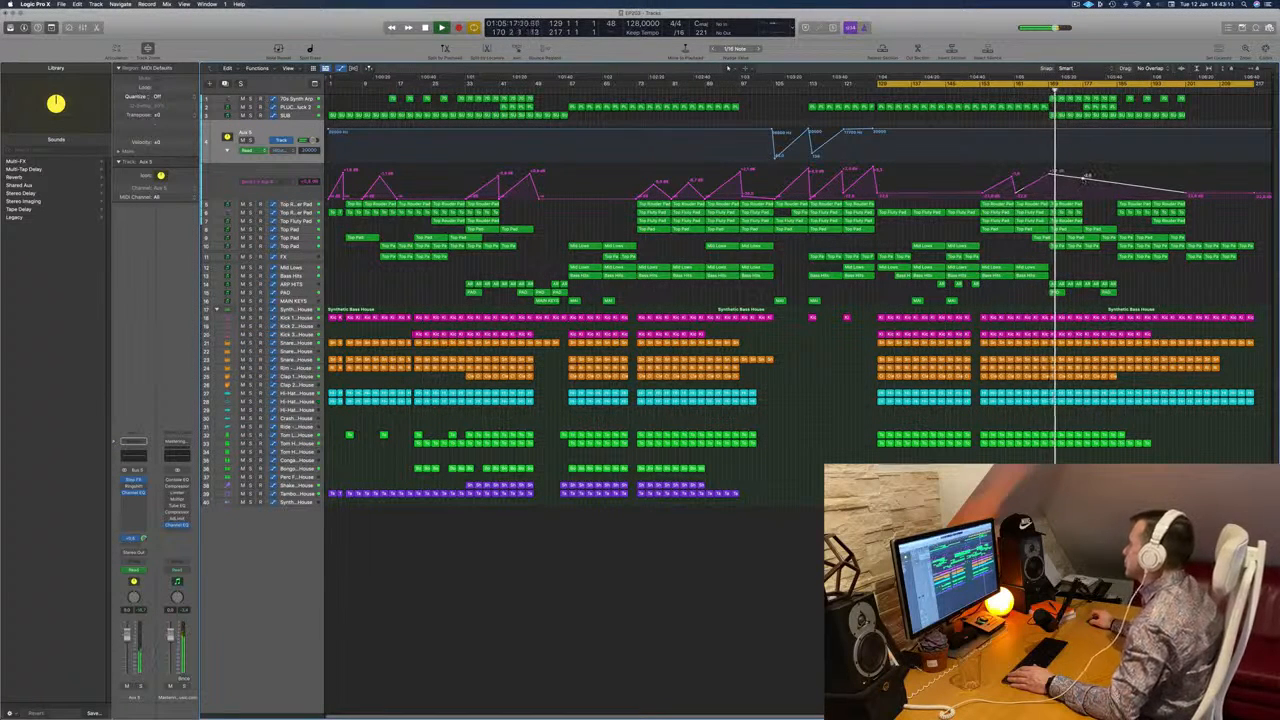
{"action": "left_click_drag", "start_coordinate": [1087, 177], "coordinate": [1084, 197]}
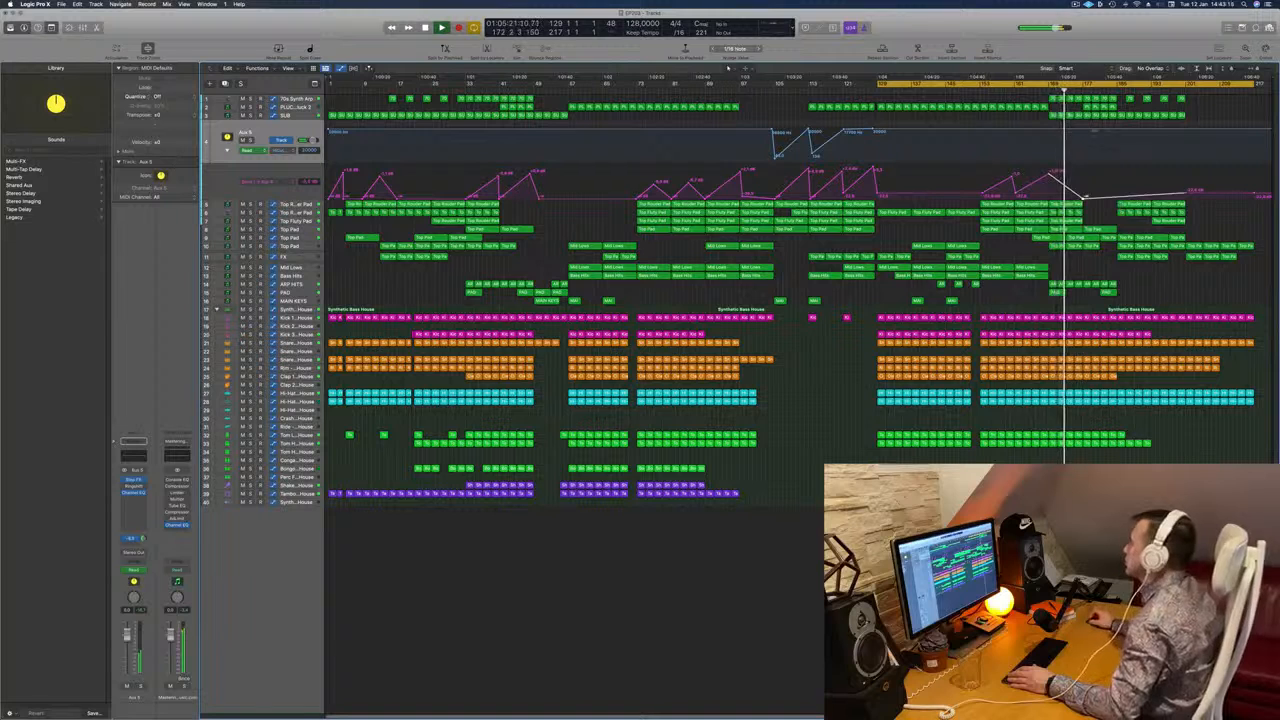
{"action": "left_click", "coordinate": [1013, 92]}
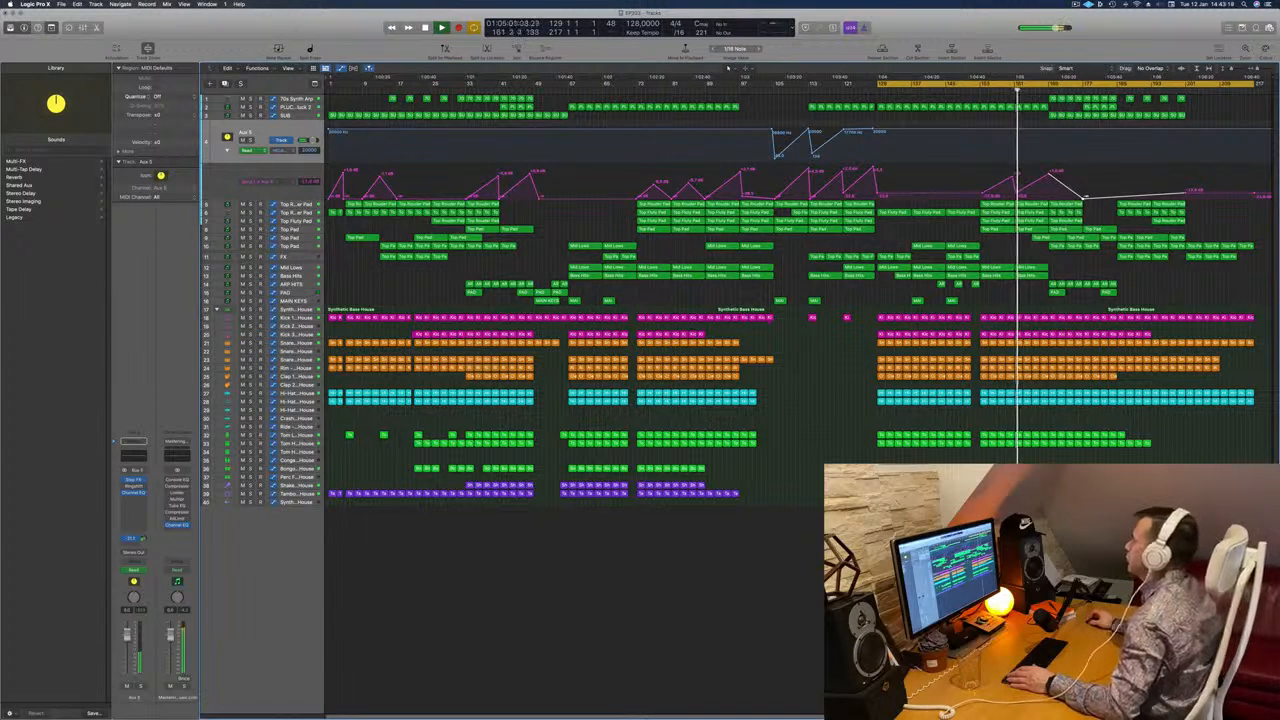
{"action": "left_click", "coordinate": [1050, 174]}
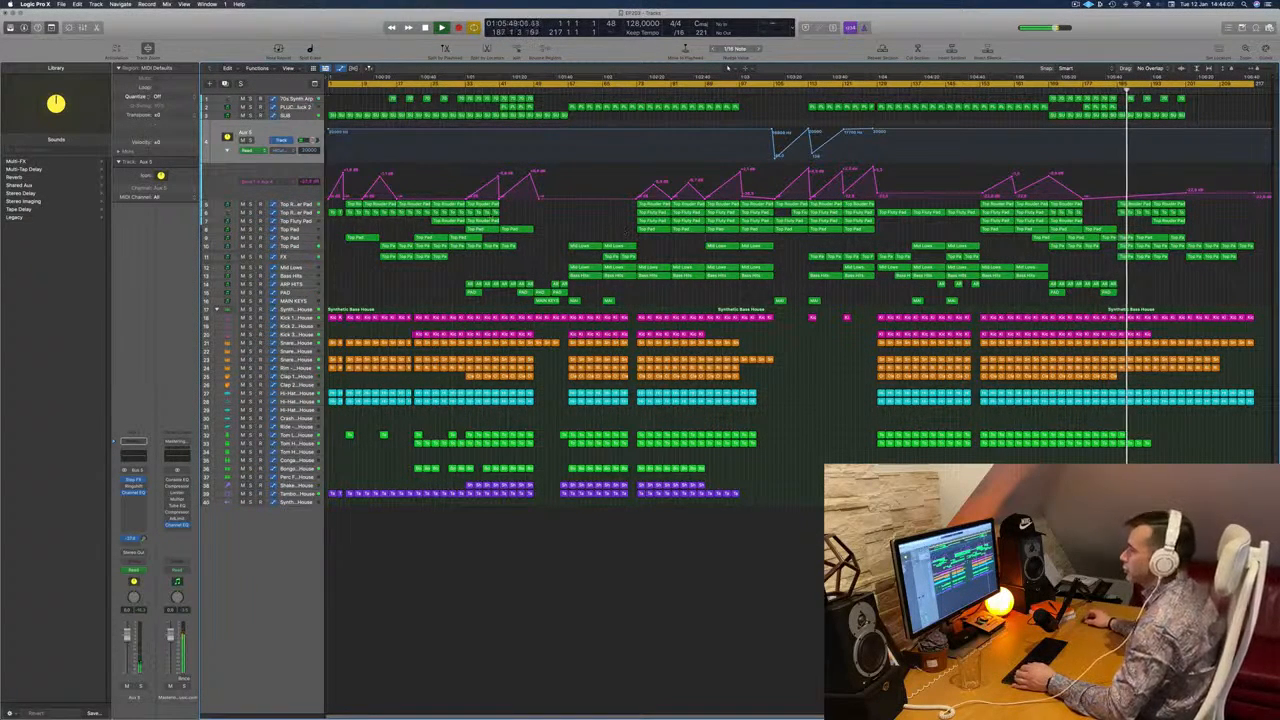
Show the FX track's volume curve below its other automation and shape it from a dip at bar 185 toward the end.
{"action": "left_click", "coordinate": [300, 259]}
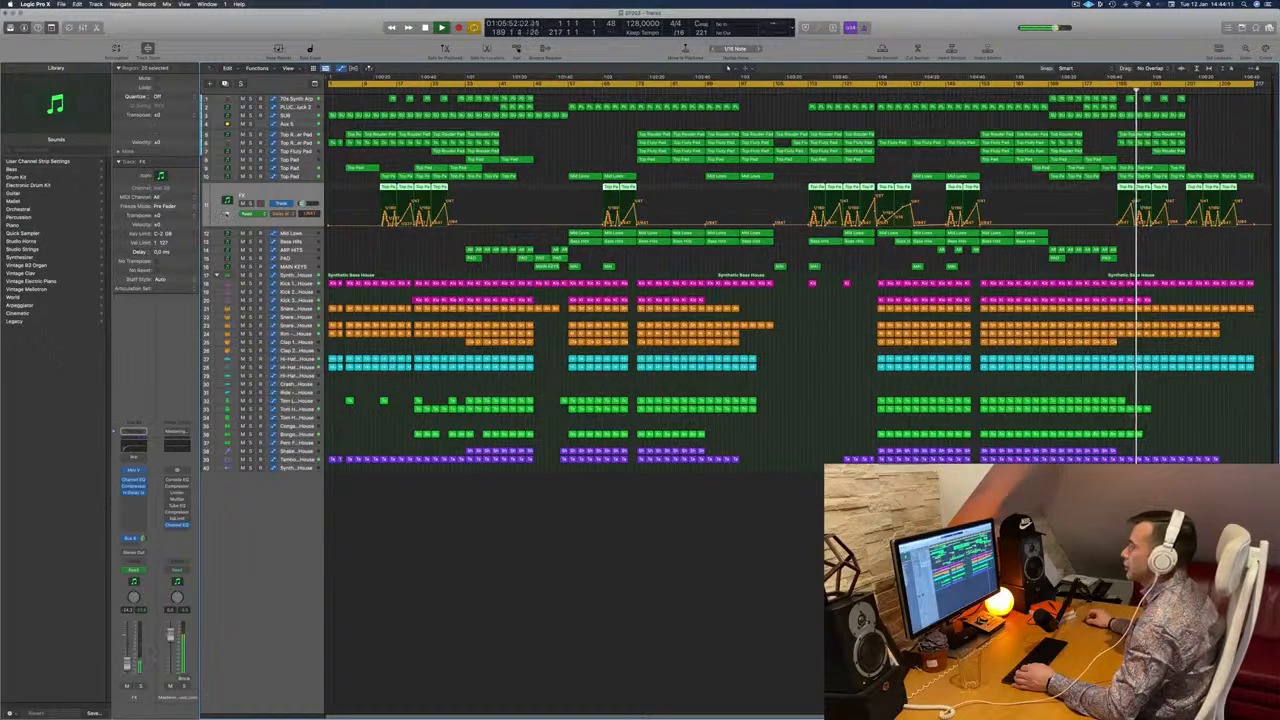
{"action": "left_click", "coordinate": [227, 213]}
{"action": "left_click", "coordinate": [900, 151]}
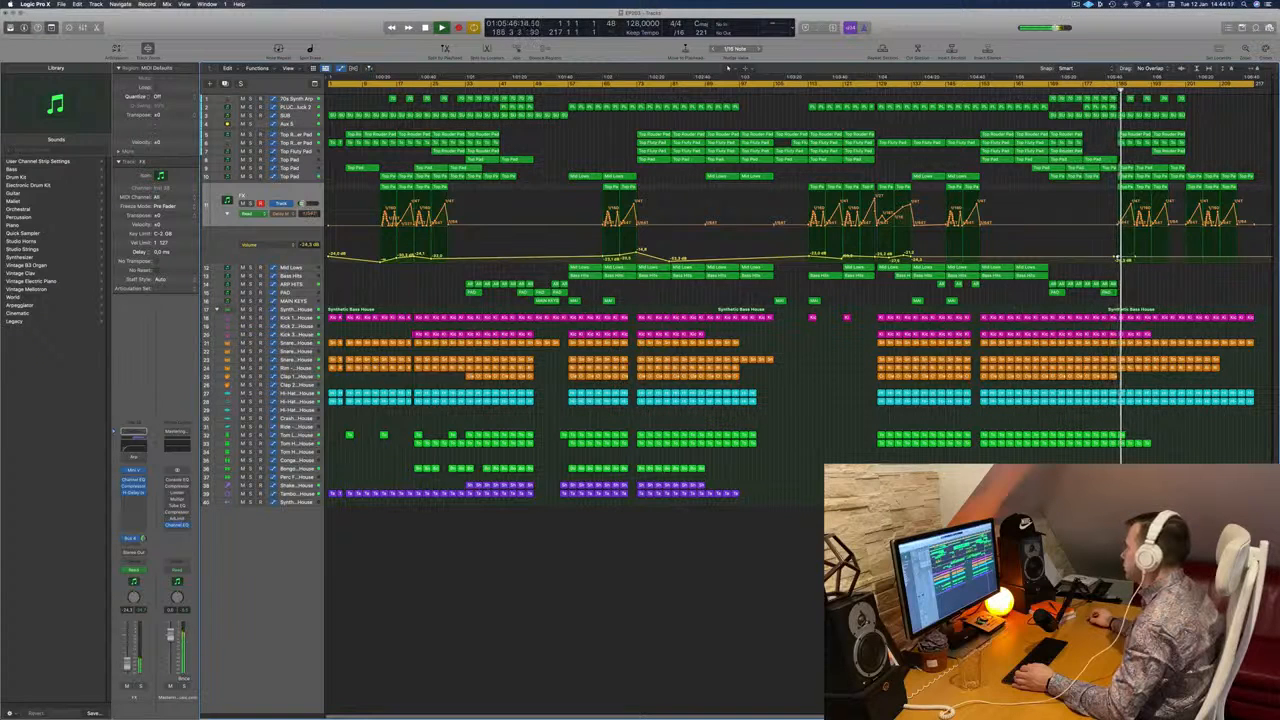
{"action": "left_click_drag", "start_coordinate": [1117, 257], "coordinate": [1115, 257]}
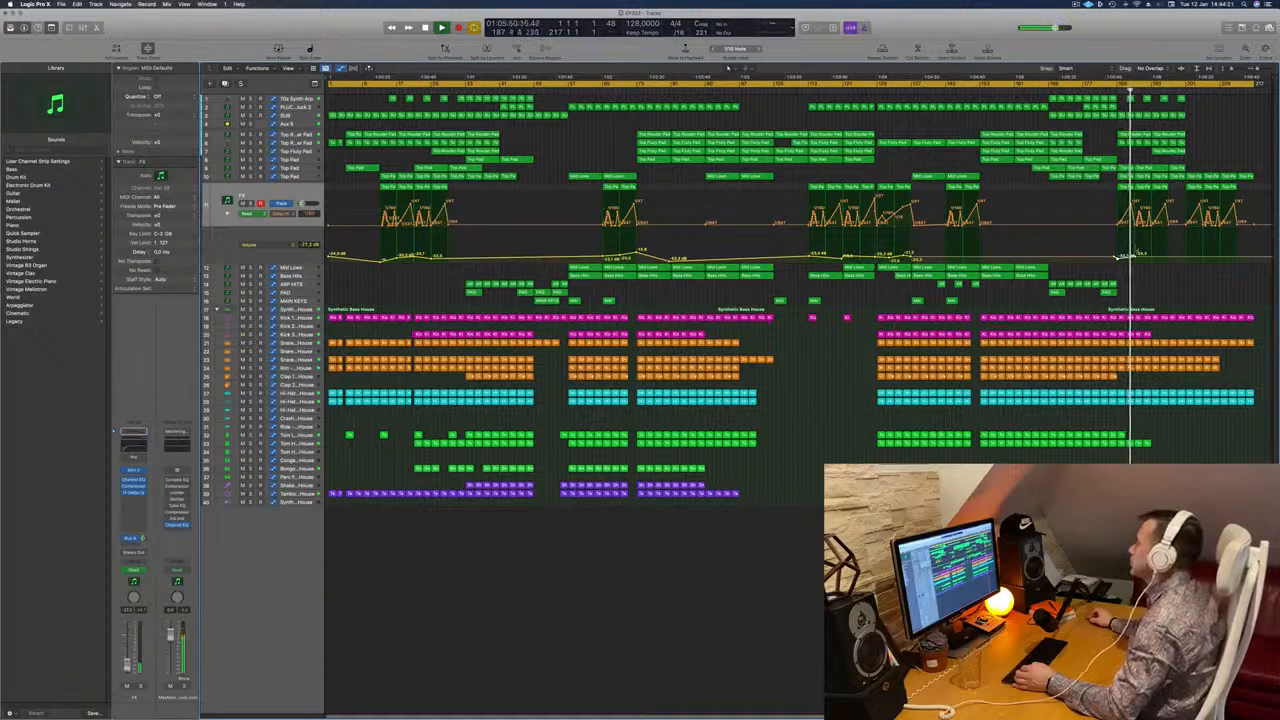
{"action": "left_click_drag", "start_coordinate": [1116, 258], "coordinate": [1117, 263]}
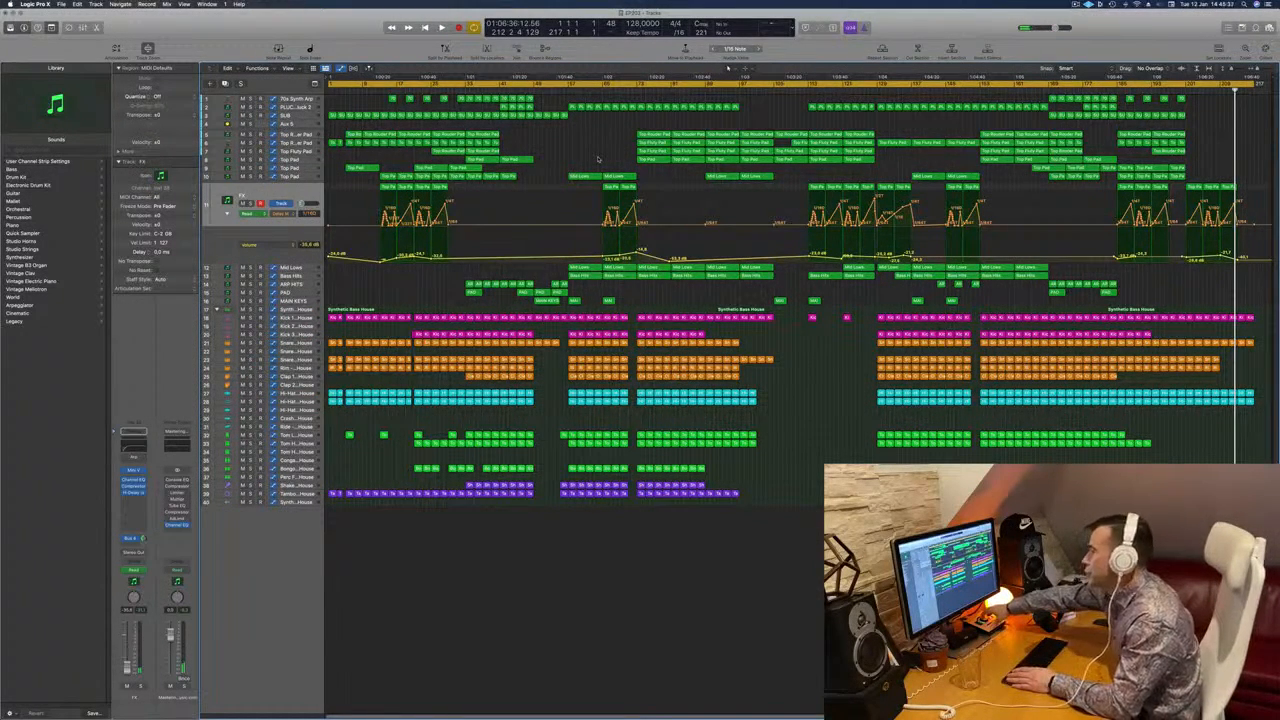
Play the finished arrangement from the beginning.
{"action": "key", "text": "space"}
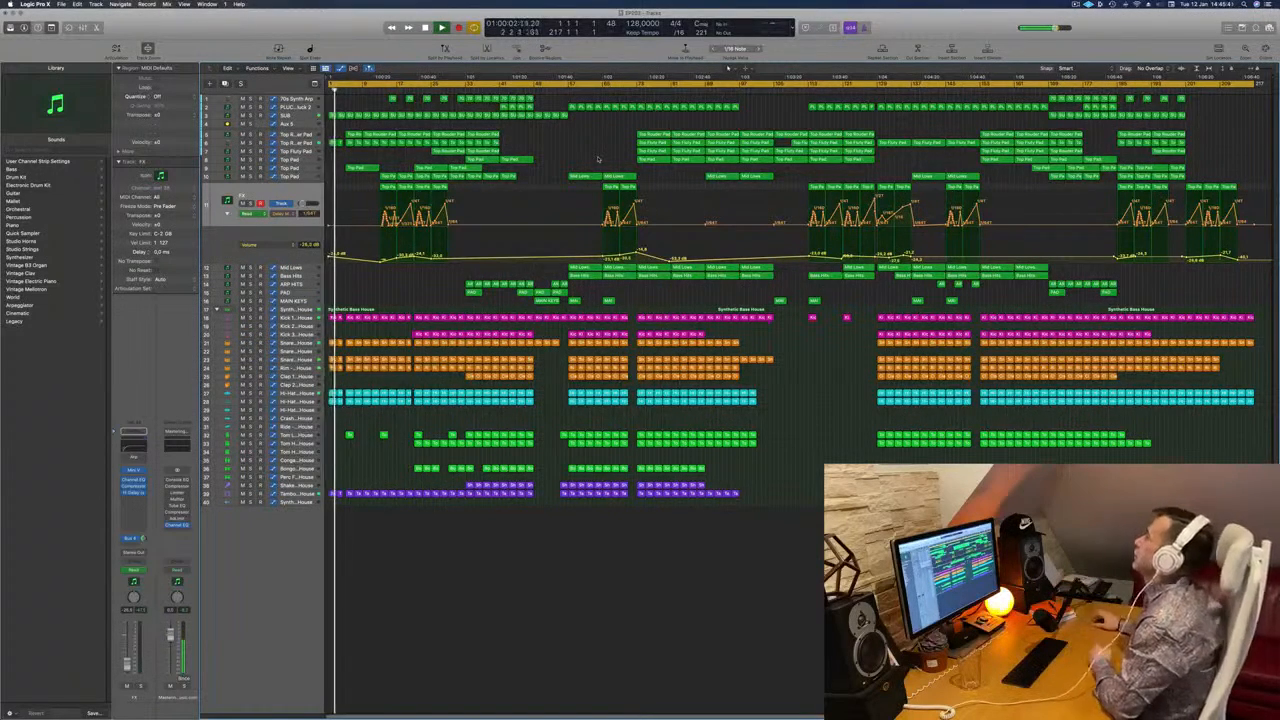
{"action": "left_click", "coordinate": [1077, 4]}
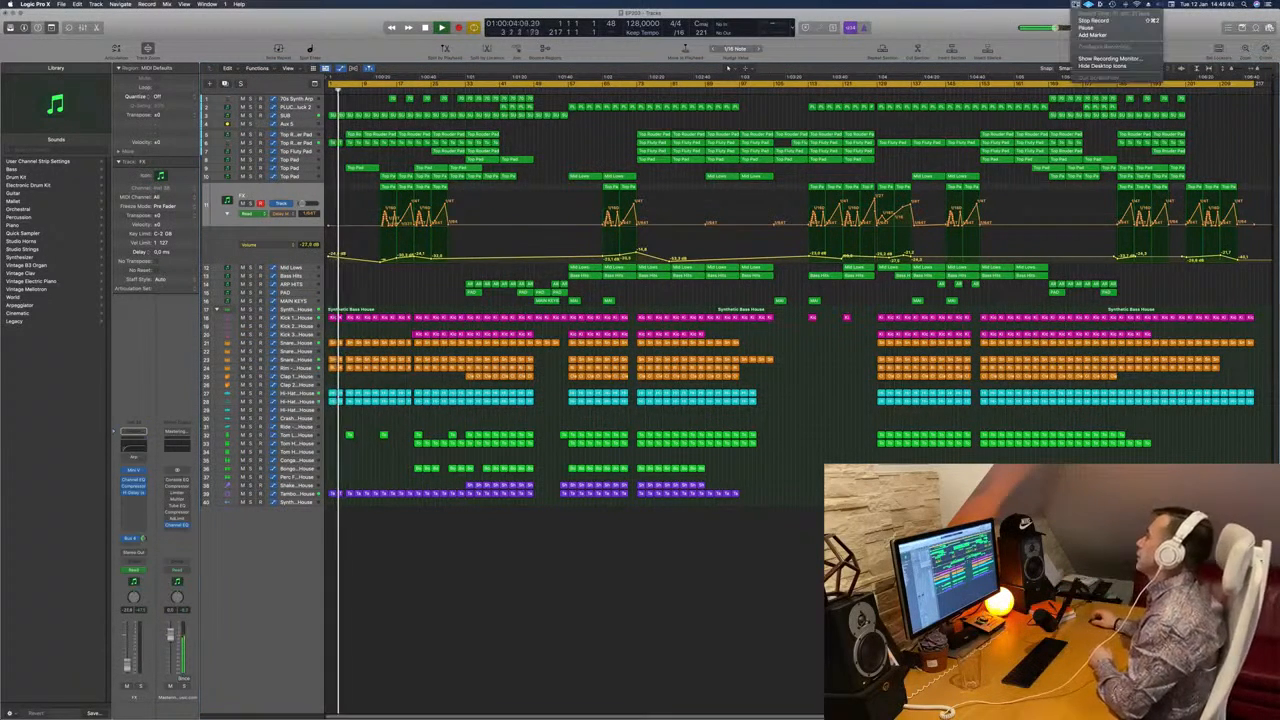
{"action": "left_click", "coordinate": [970, 30]}
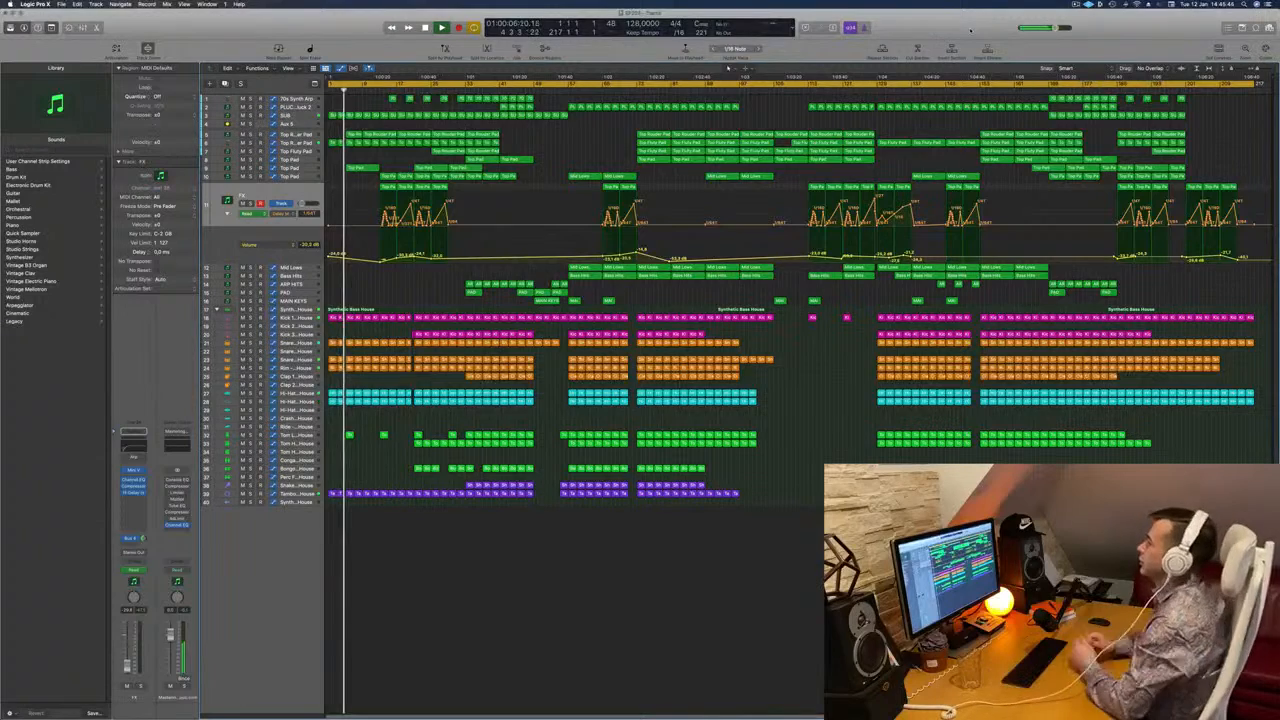